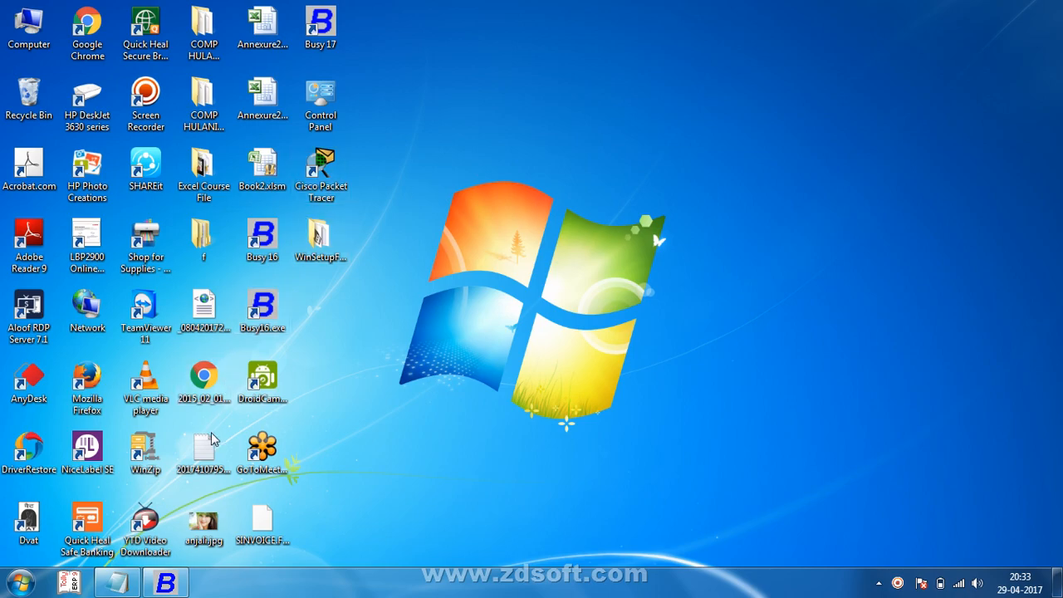
Step: Restore the minimized Busy 16 window from the taskbar
click(170, 582)
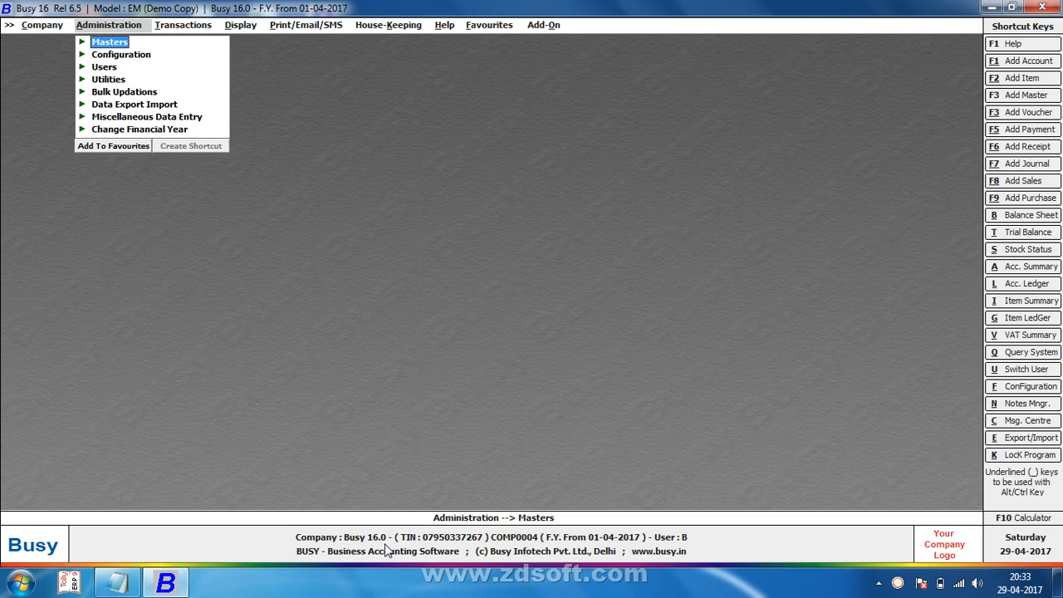
Step: Start a new sales voucher from Transactions > Sales > Add
key(Right)
key(Return)
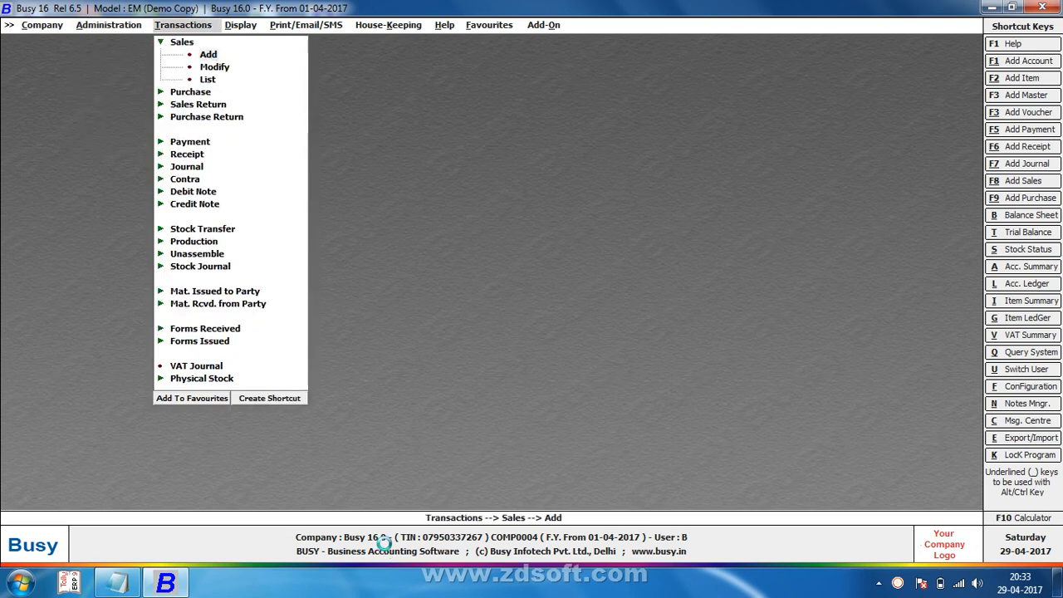
key(Return)
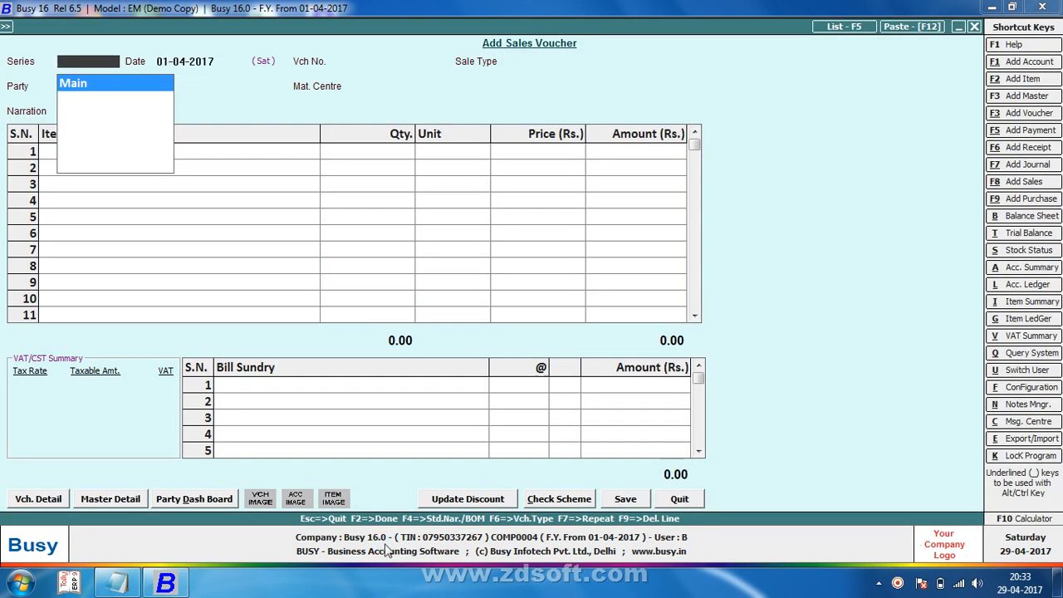
key(F5)
key(Escape)
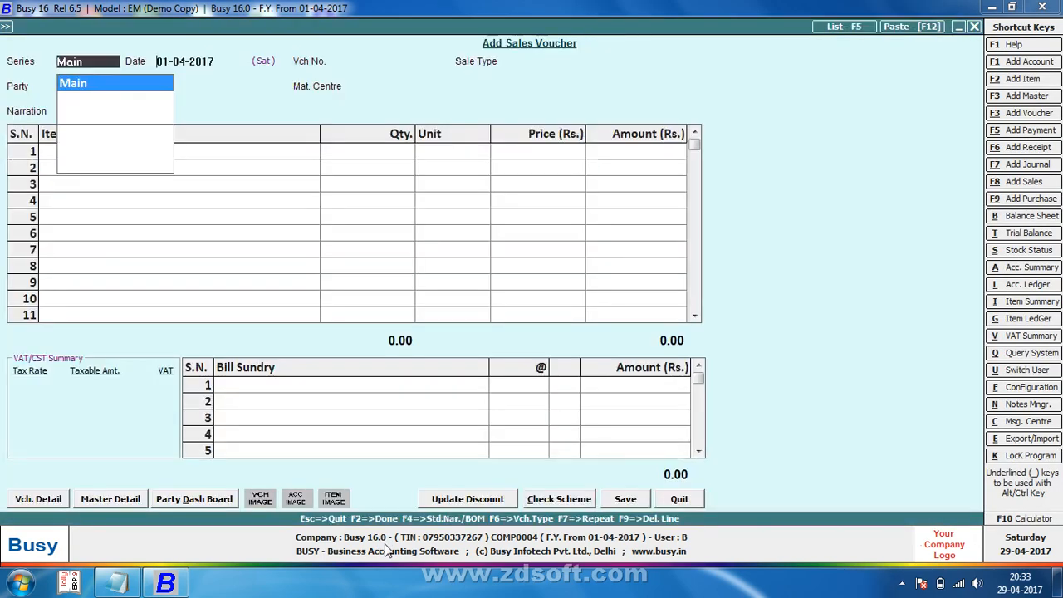
Step: Save a Main-series VAT/Exempt sale of 100 Pcs BUSY 16.0 VERSION VAT, accepting the warnings
key(Return)
key(Return)
text(ex)
key(Return)
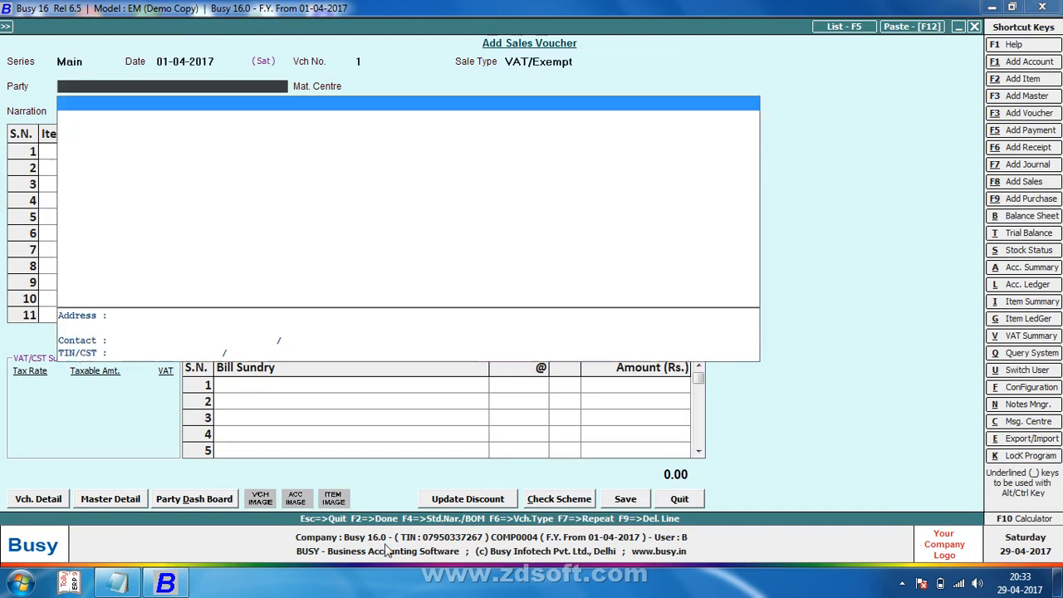
key(Return)
key(Return)
key(Return)
key(Return)
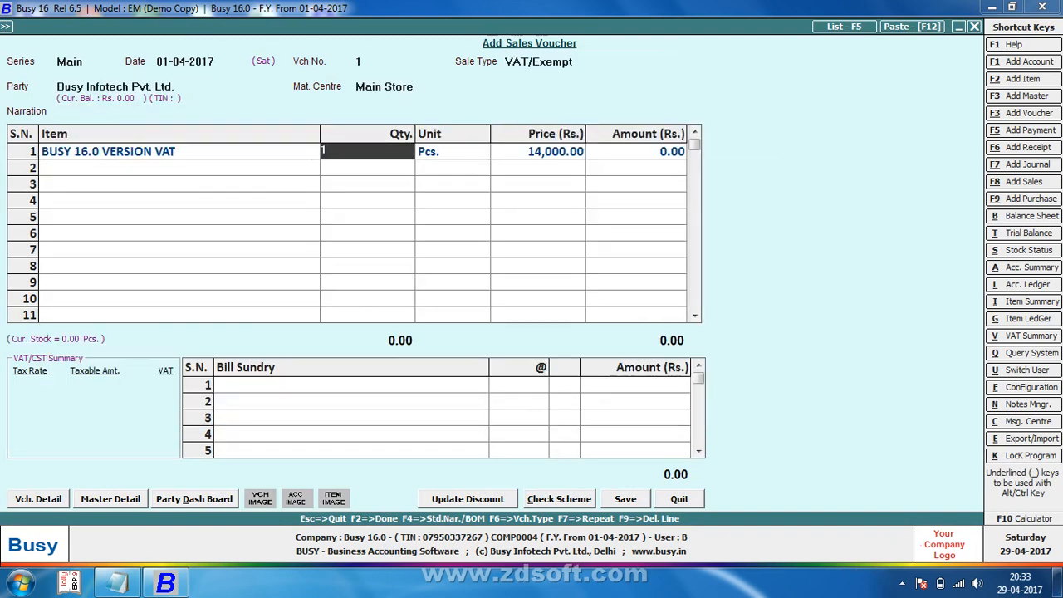
text(100)
key(Return)
key(Return)
key(Return)
key(Return)
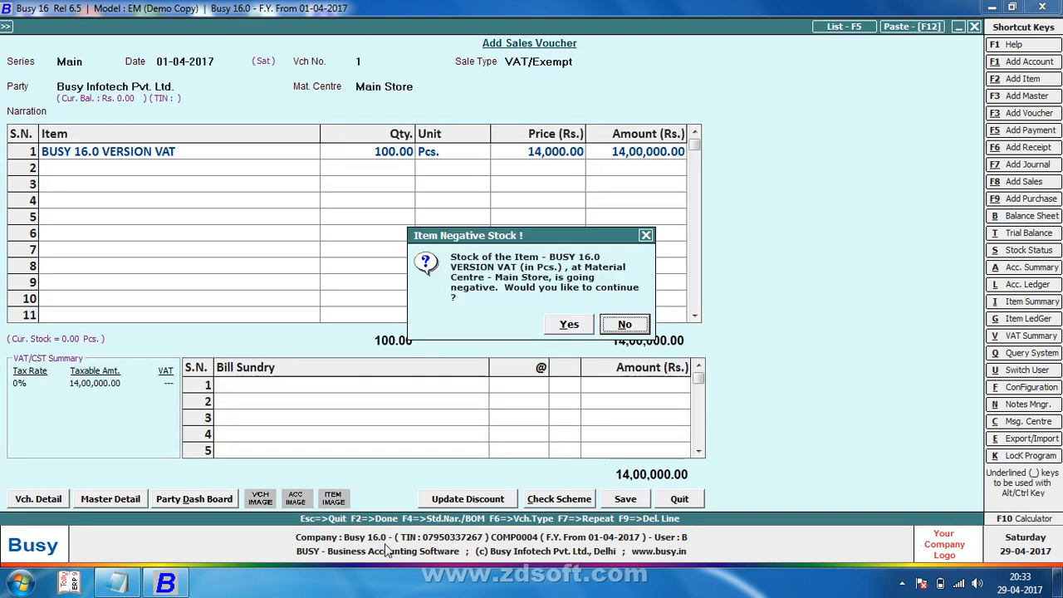
key(y)
key(y)
key(y)
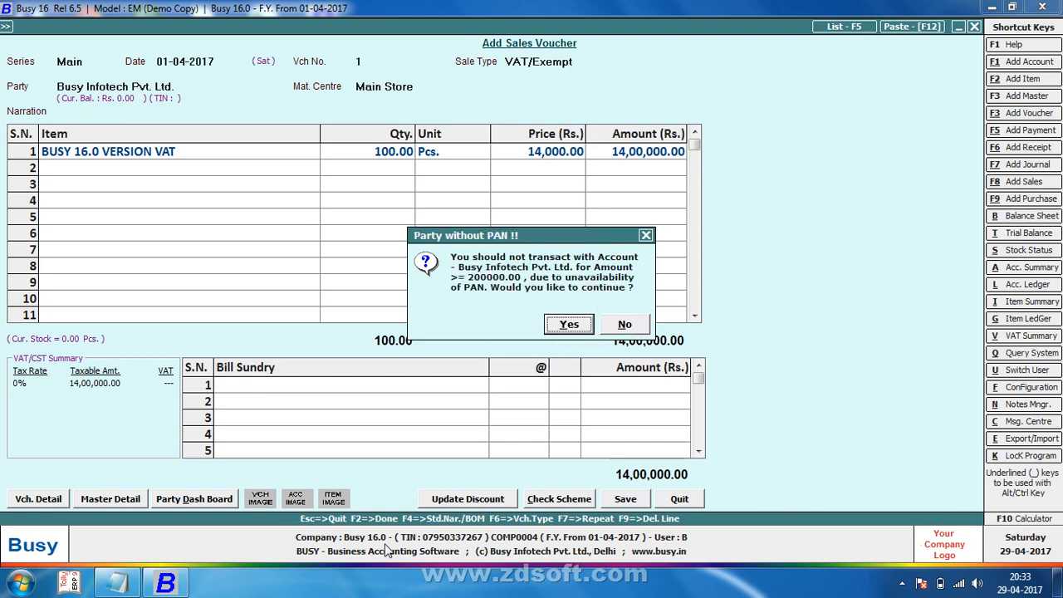
key(y)
key(y)
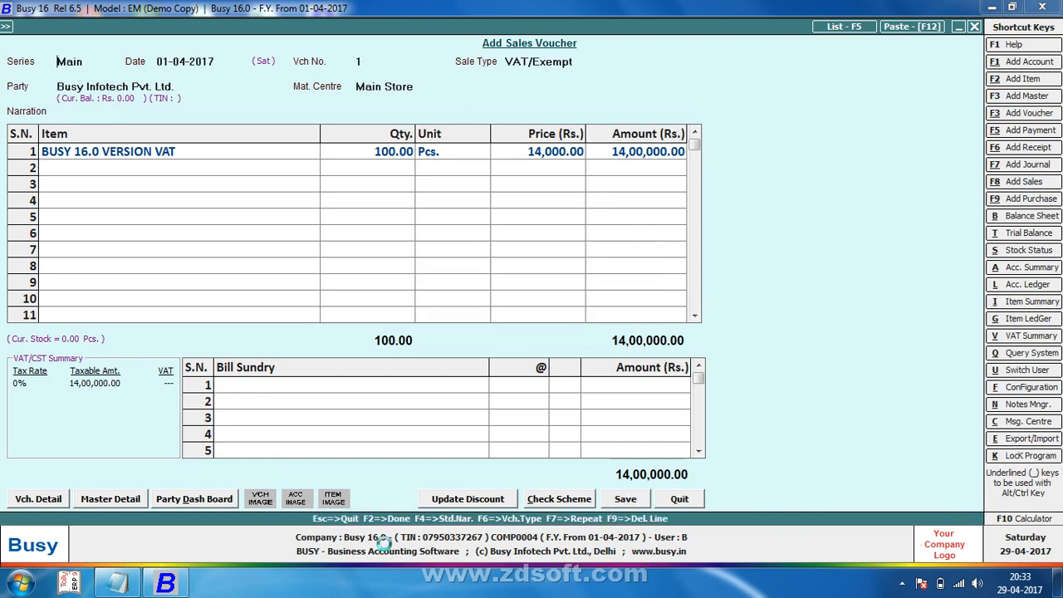
Step: Keep the STANDARD invoice format with the default copy title and number of copies
key(Return)
key(Return)
key(Return)
key(Tab)
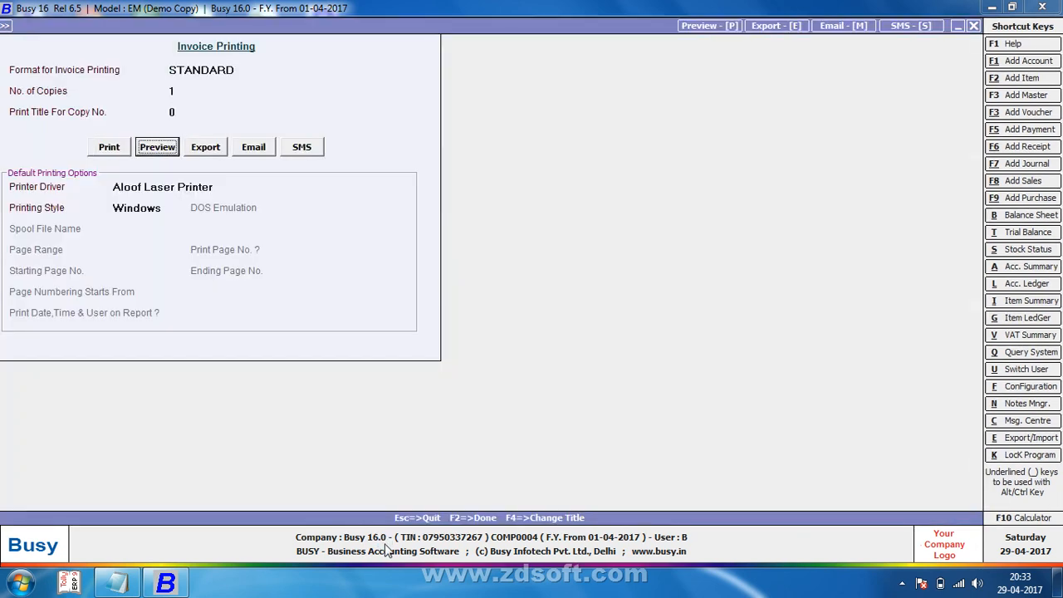
key(Return)
Step: Preview the 14,00,000.00 retail invoice without reconfiguring, then close the preview and voucher entry
key(n)
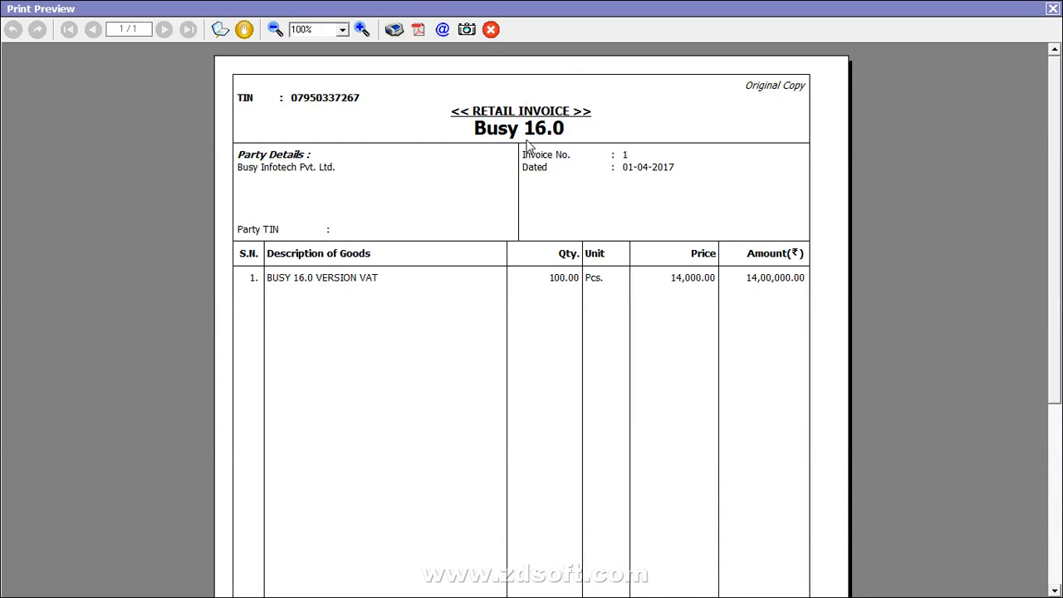
click(1053, 10)
key(Escape)
key(Escape)
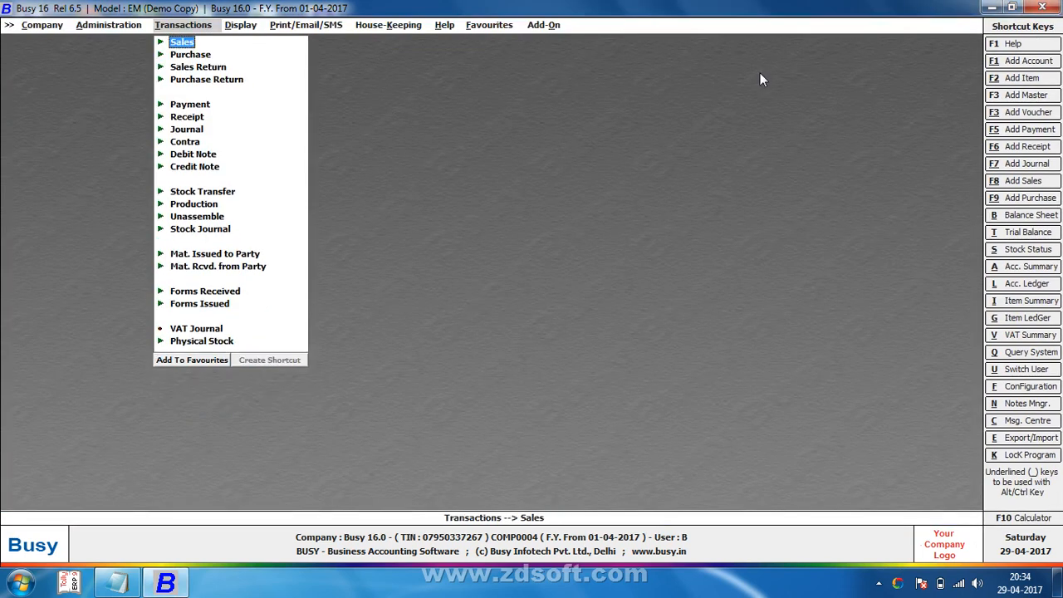
Step: Open the Standard Sales Invoice print configuration under Administration > Configuration
key(Left)
key(Down)
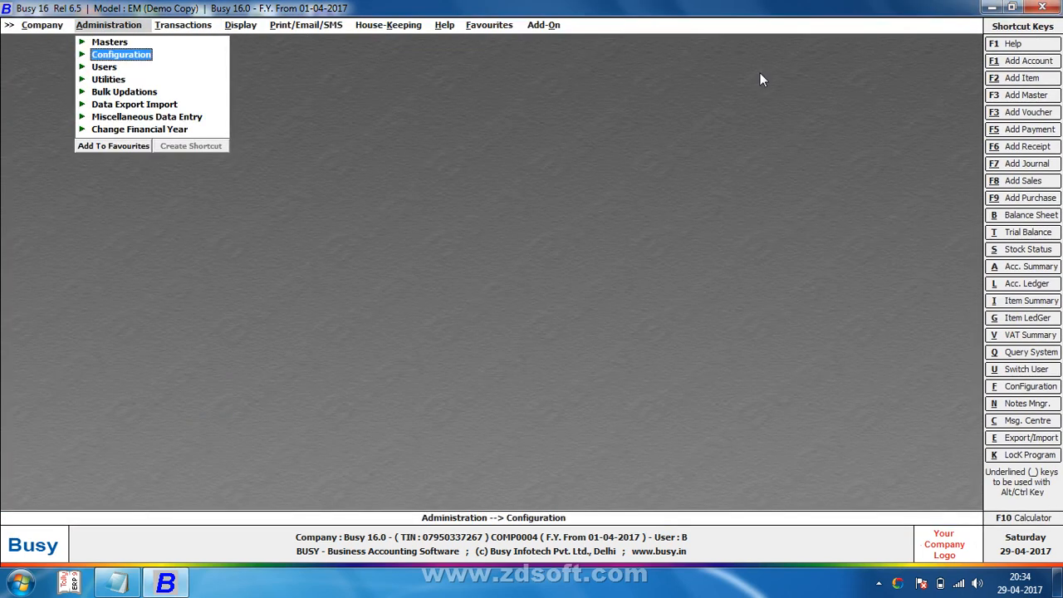
key(Return)
key(Down)
key(Down)
key(Down)
key(Down)
key(Down)
key(Down)
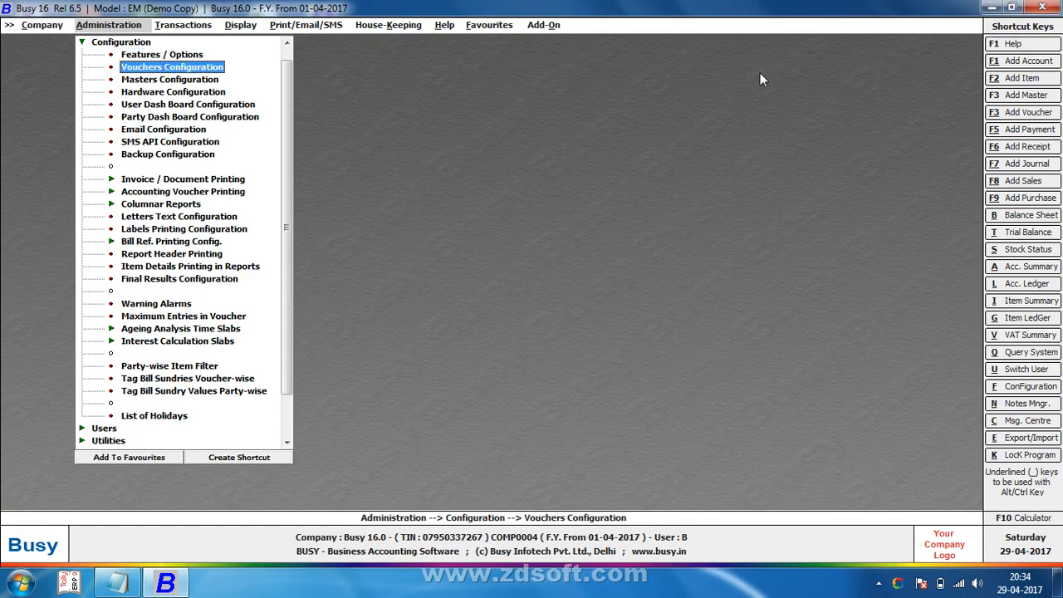
key(Down)
key(Down)
key(Down)
key(Return)
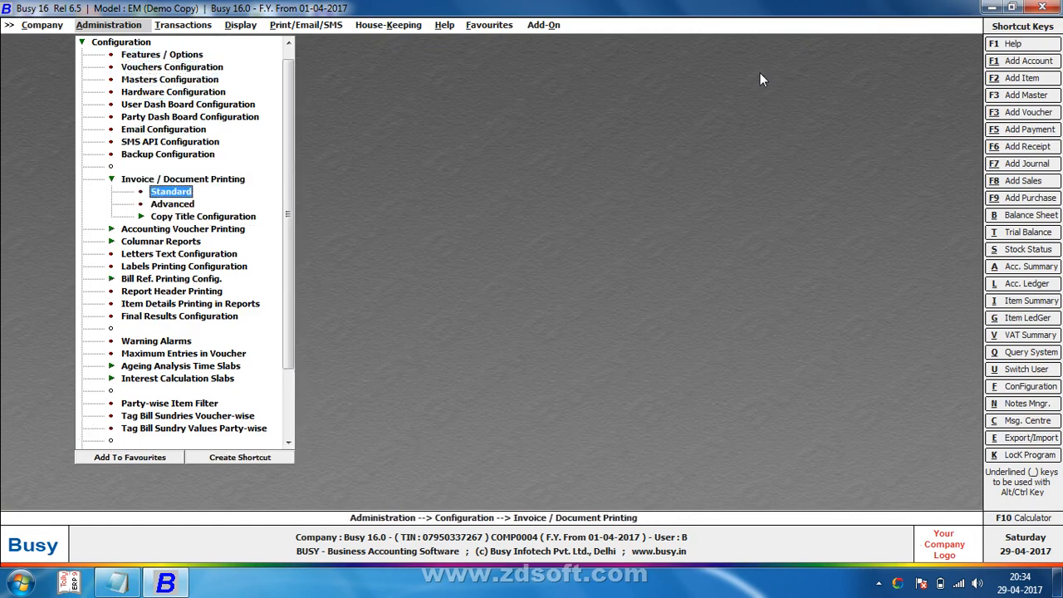
key(Return)
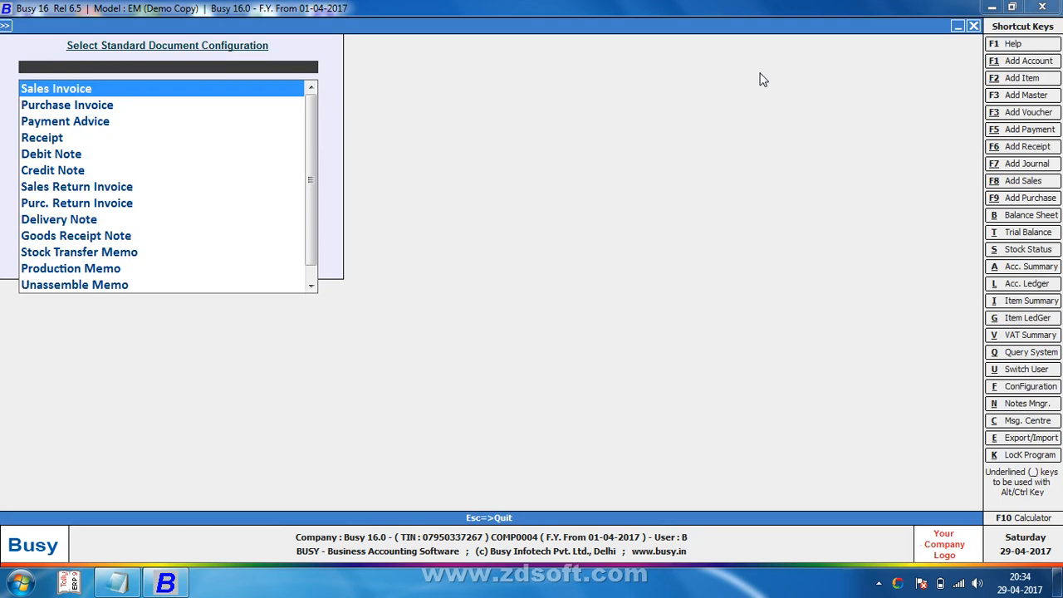
key(Return)
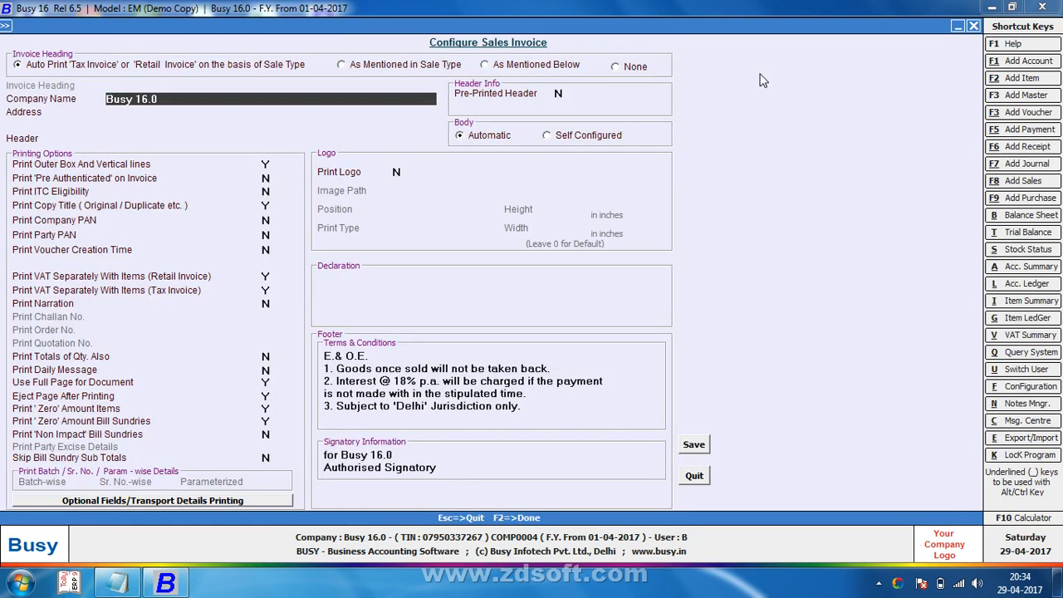
Step: Set company name AK SOFTWARE & SERVICES, its two-line address, header ALL KIND BUSY SOFTWARE, and save
key(Delete)
key(Delete)
key(Delete)
key(Delete)
key(Delete)
key(Delete)
key(Delete)
key(Delete)
key(Delete)
text(AK SOFTWARE )
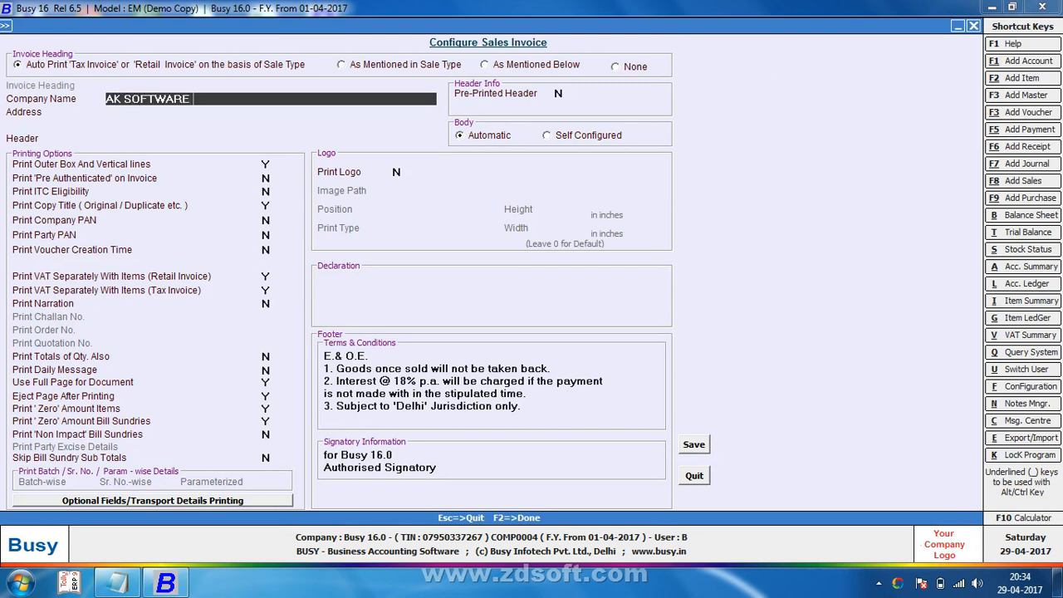
text(& SERVICES)
key(Return)
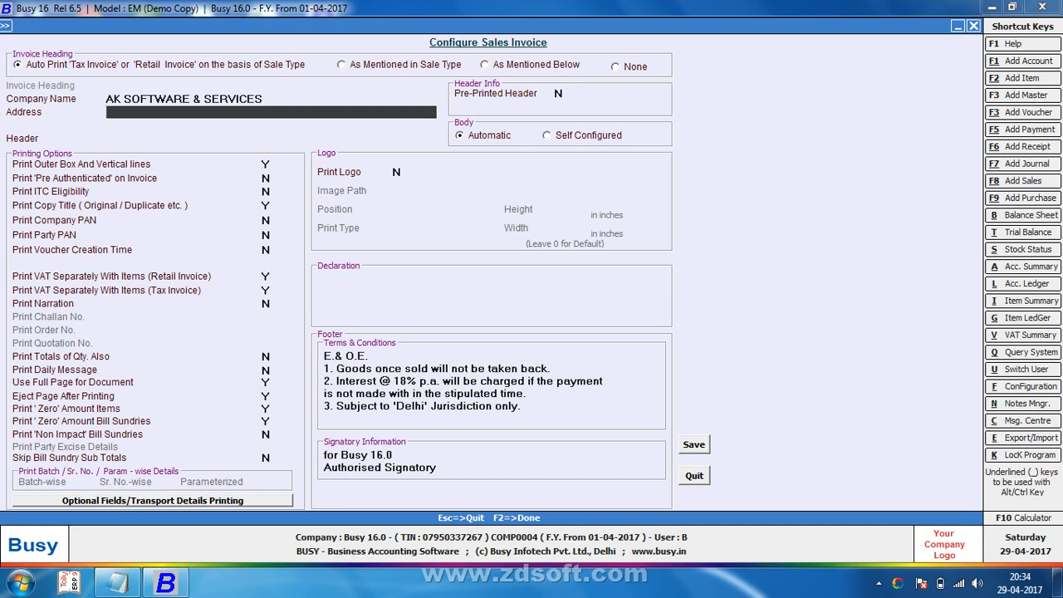
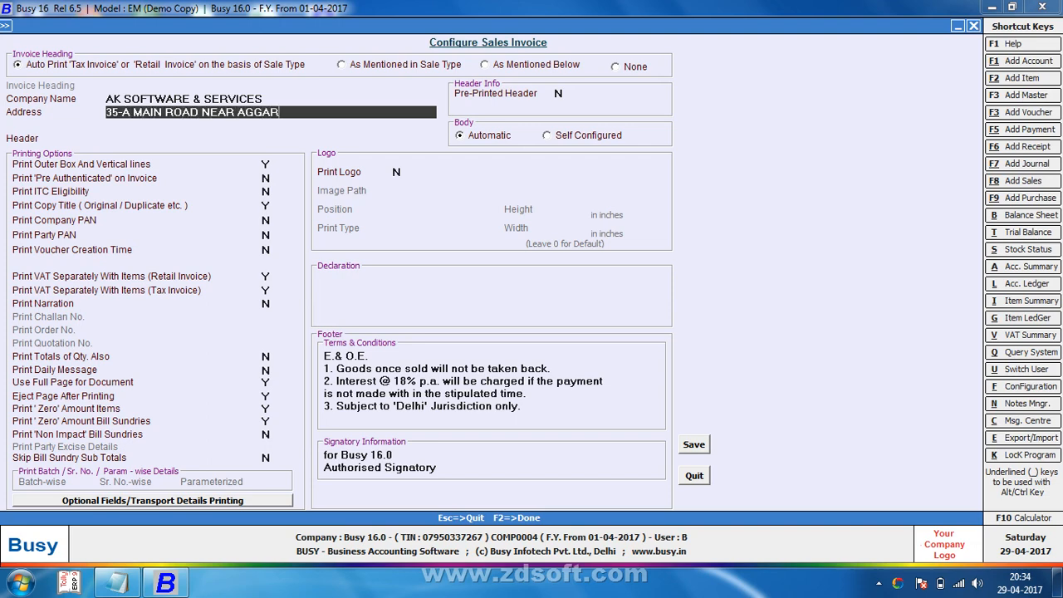
key(Return)
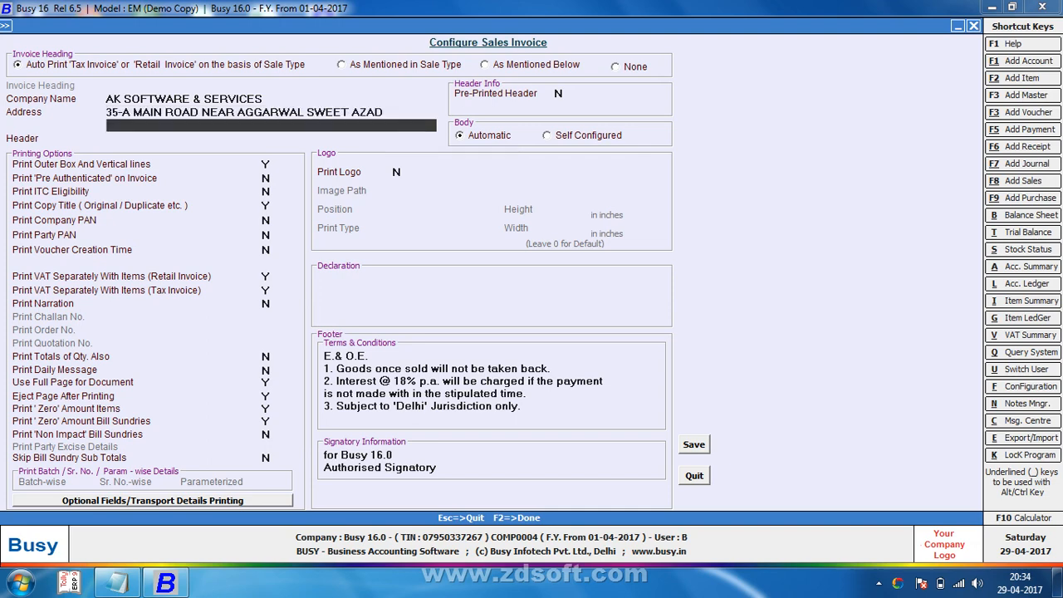
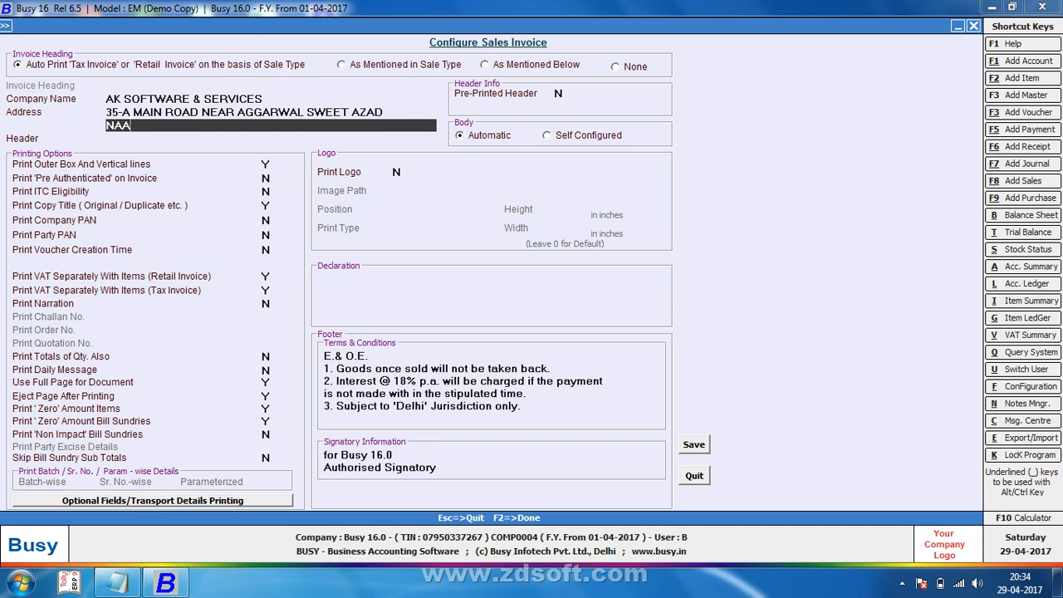
key(Return)
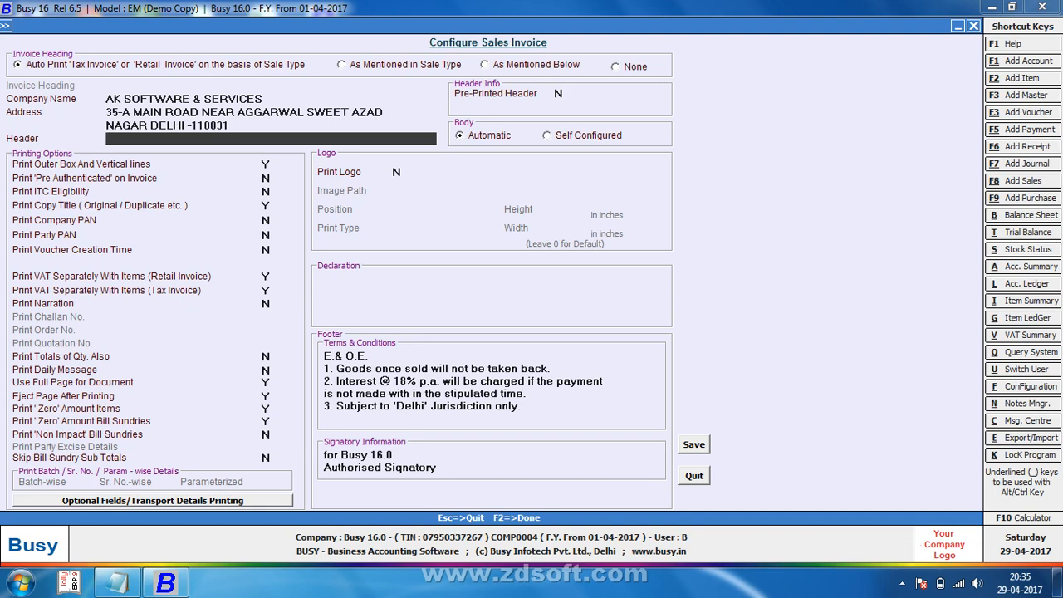
text(ALL KIND BUSY SOF)
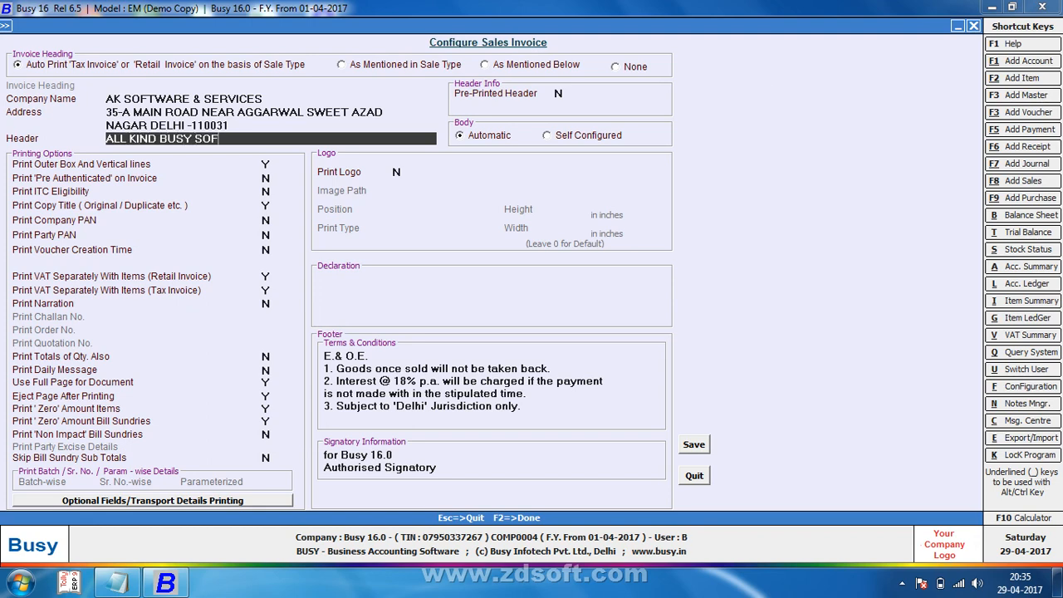
text(TWARE)
key(F2)
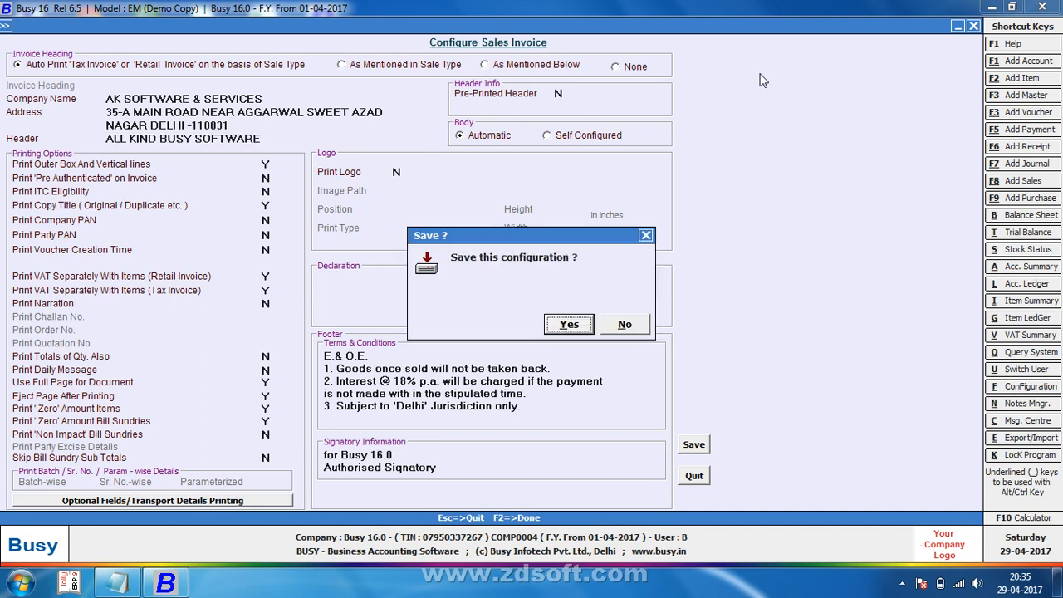
Step: Confirm the configuration save and open sales voucher 1 for modification
key(Return)
key(Escape)
key(F8)
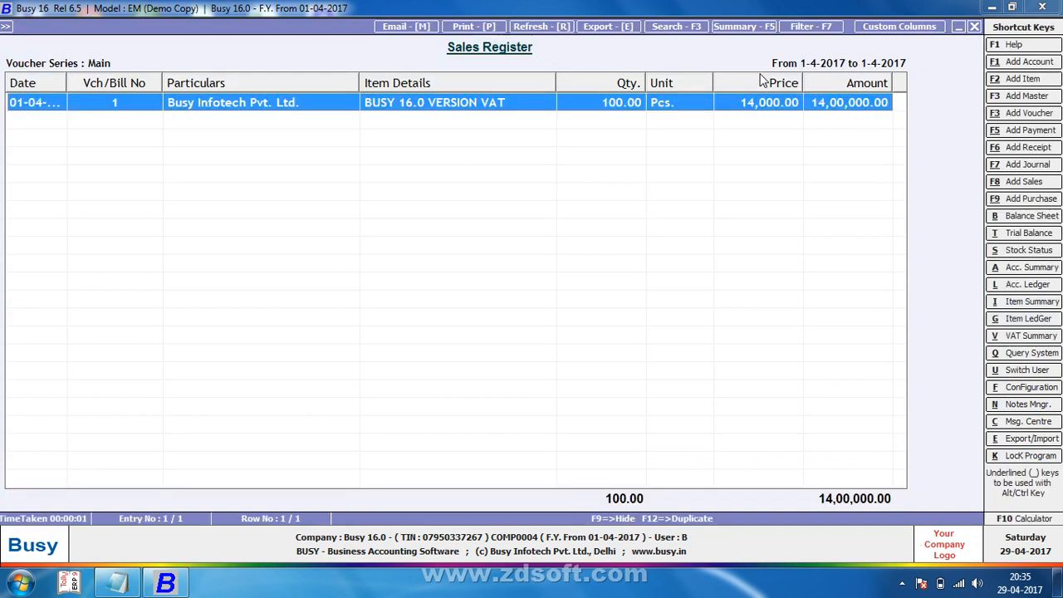
key(Return)
Step: Preview voucher 1 as a sales invoice with the new header, then close the preview
key(alt+p)
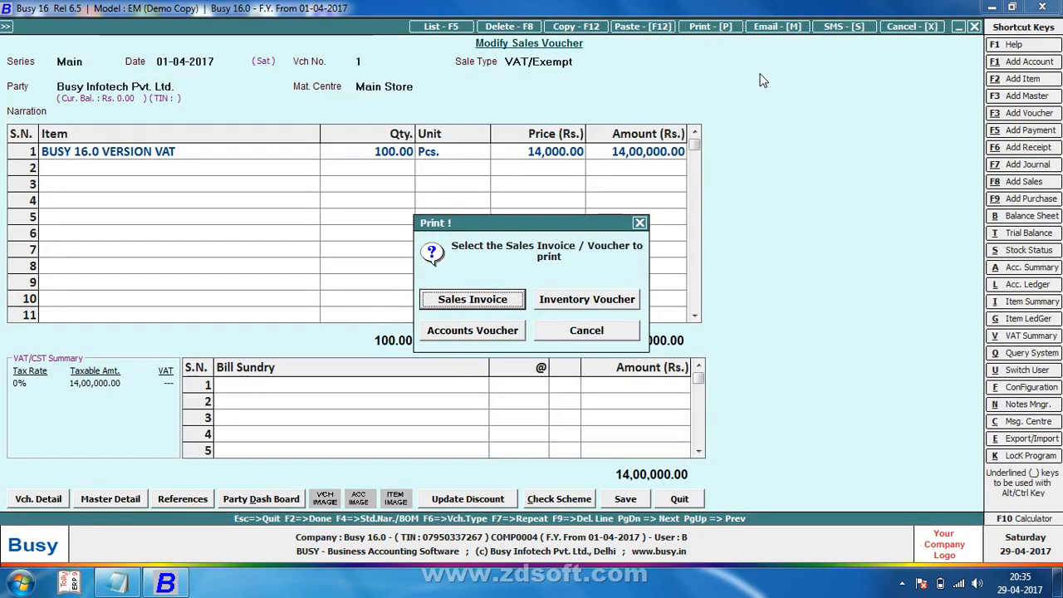
key(Return)
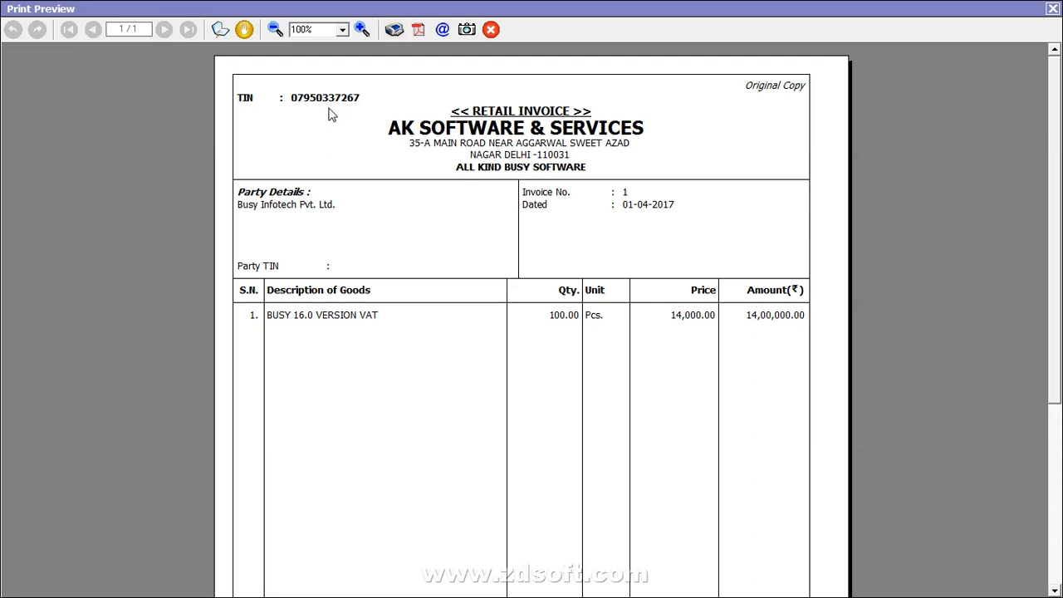
key(Escape)
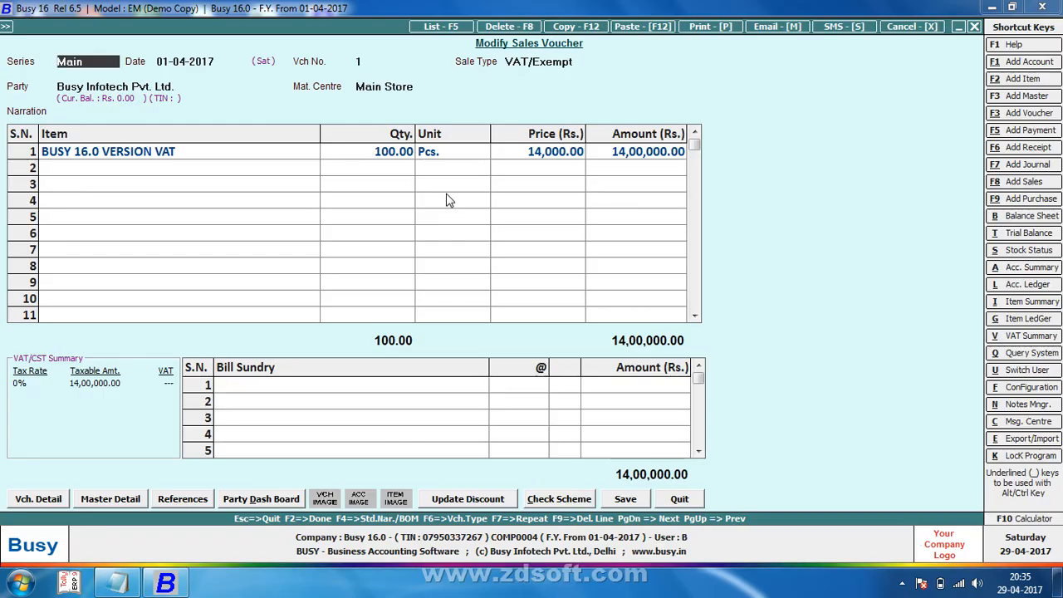
Step: Quit the sales voucher and open the standard invoice printing settings
key(Escape)
key(Return)
key(Escape)
key(Escape)
key(Return)
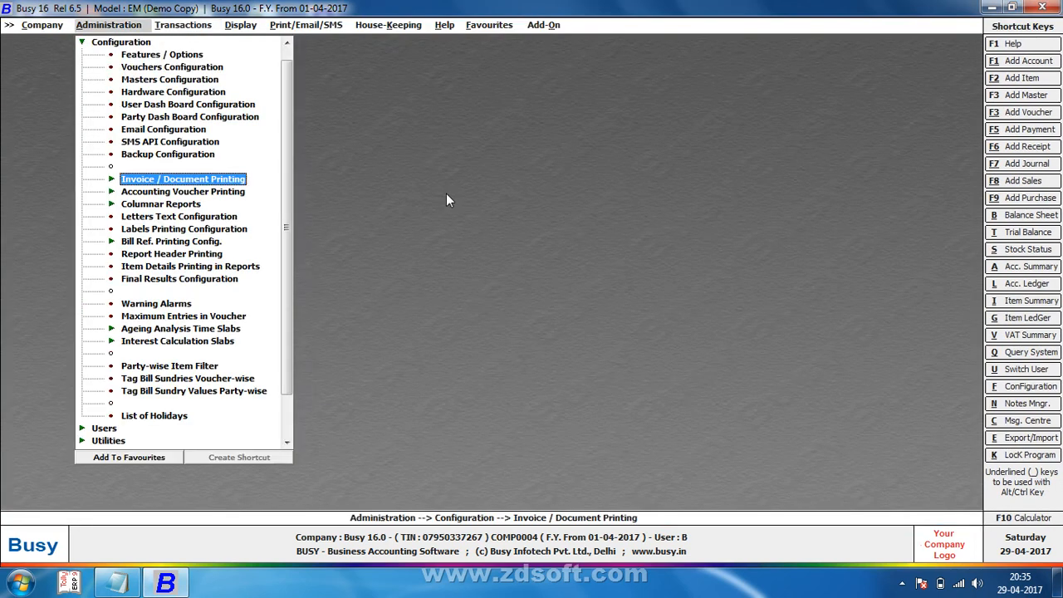
key(Return)
key(Return)
key(Return)
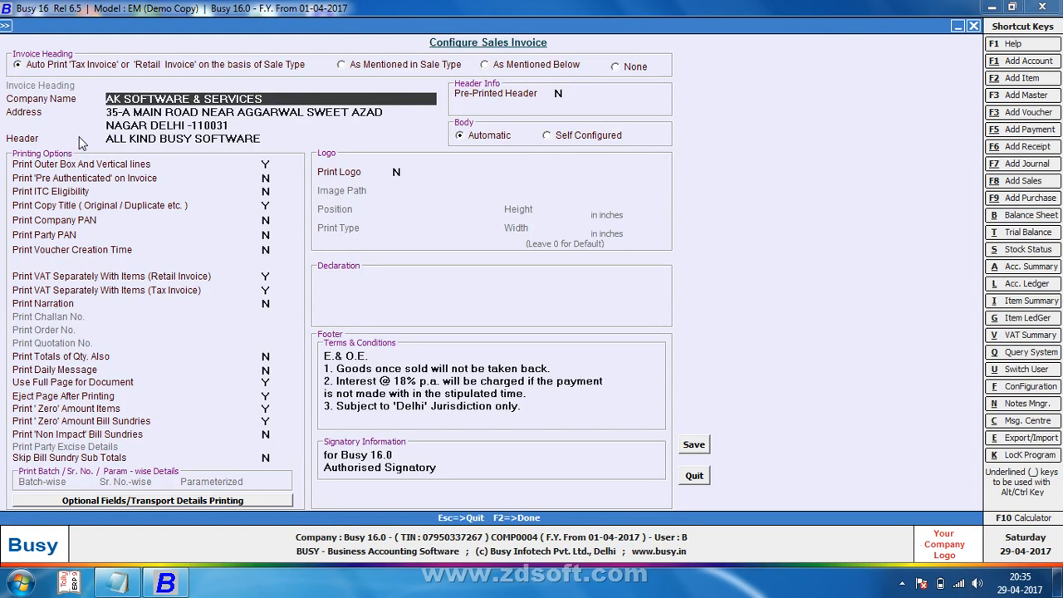
Step: Set Print Outer Box And Vertical lines to N and save the sales invoice configuration
click(268, 164)
text(N)
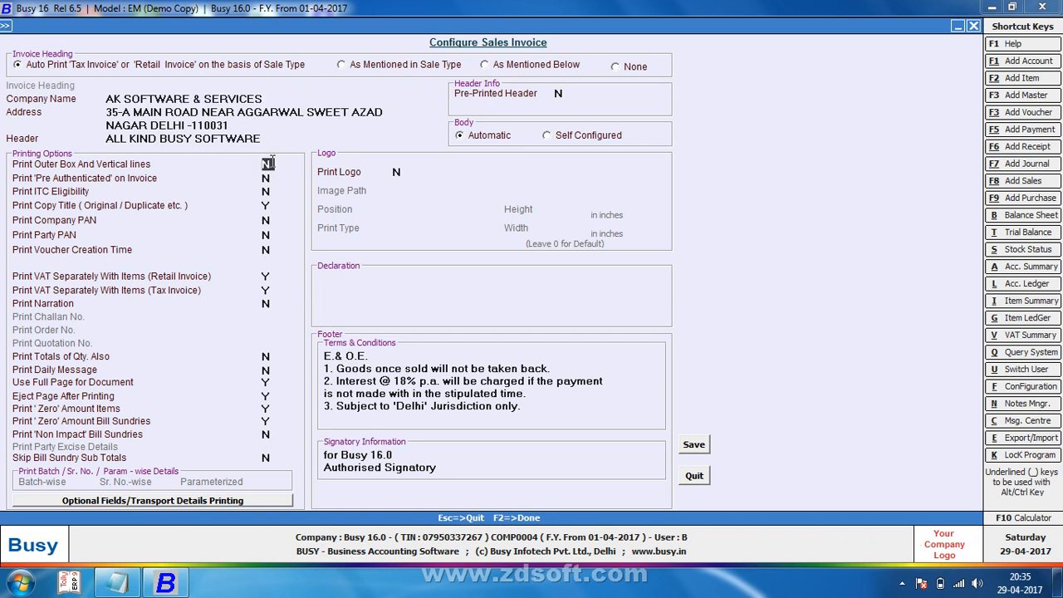
key(F2)
key(Return)
key(Escape)
key(Right)
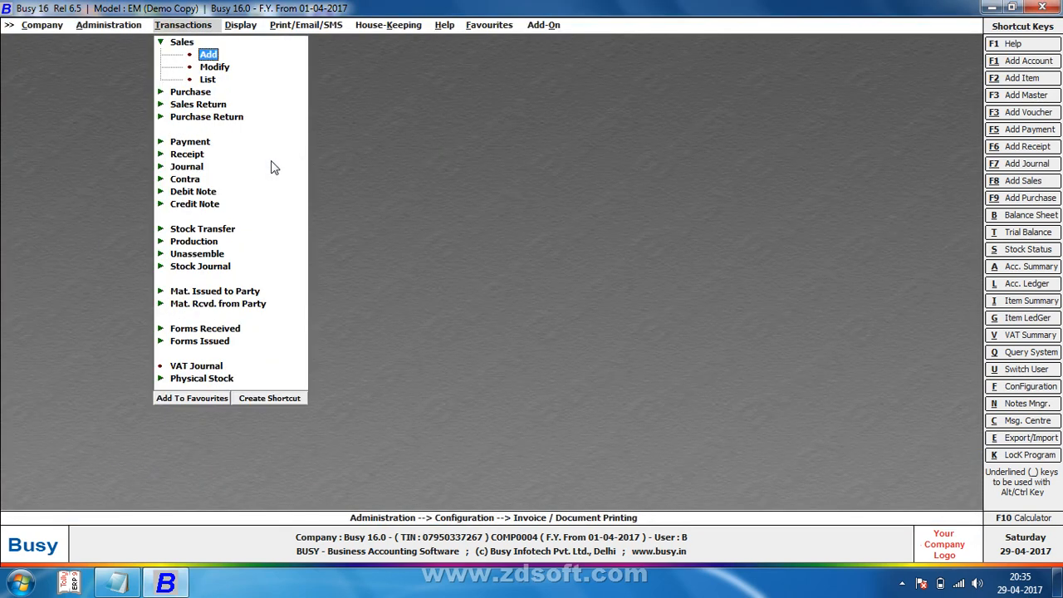
Step: Preview sale voucher 1's invoice without outer box or vertical lines, then close it
key(Return)
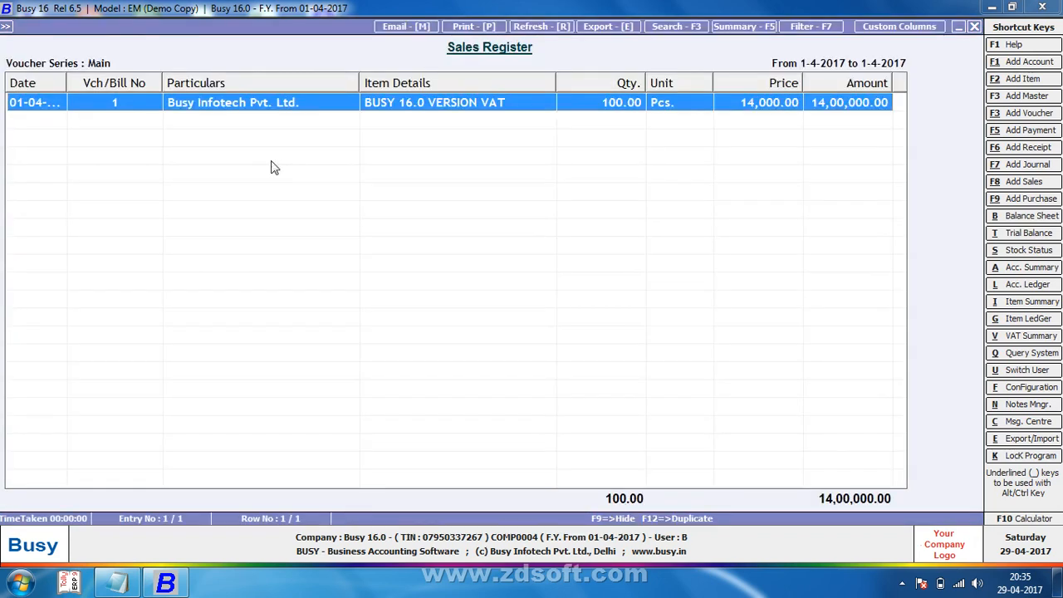
key(Return)
key(alt+p)
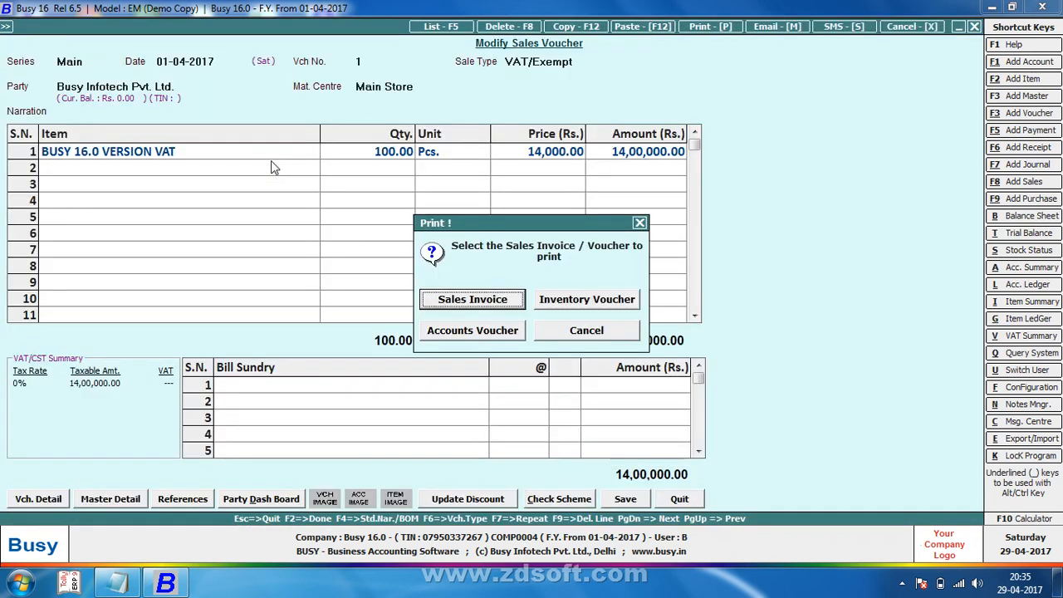
key(Escape)
key(F2)
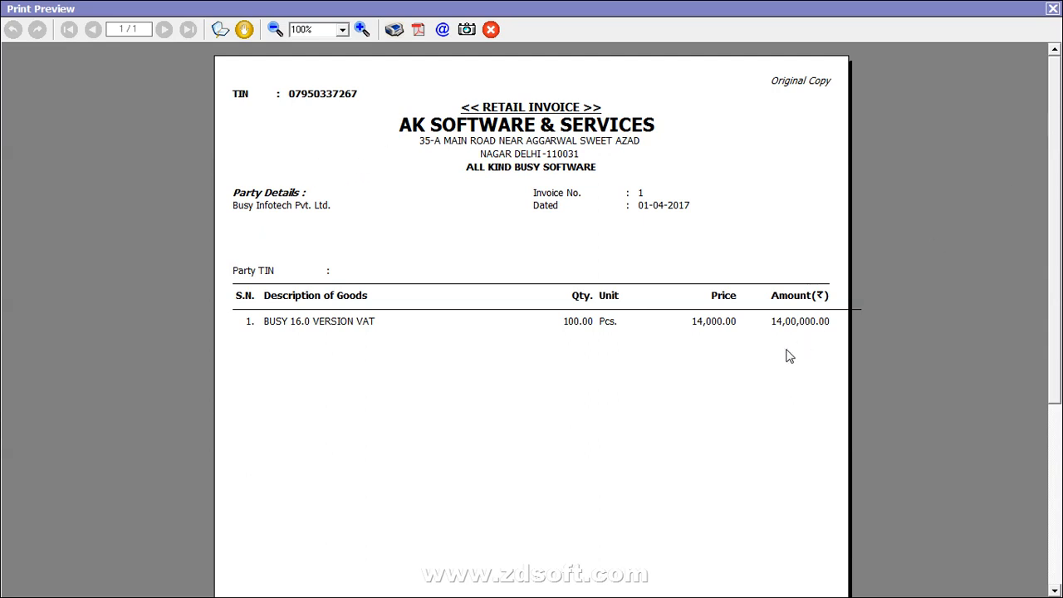
key(Escape)
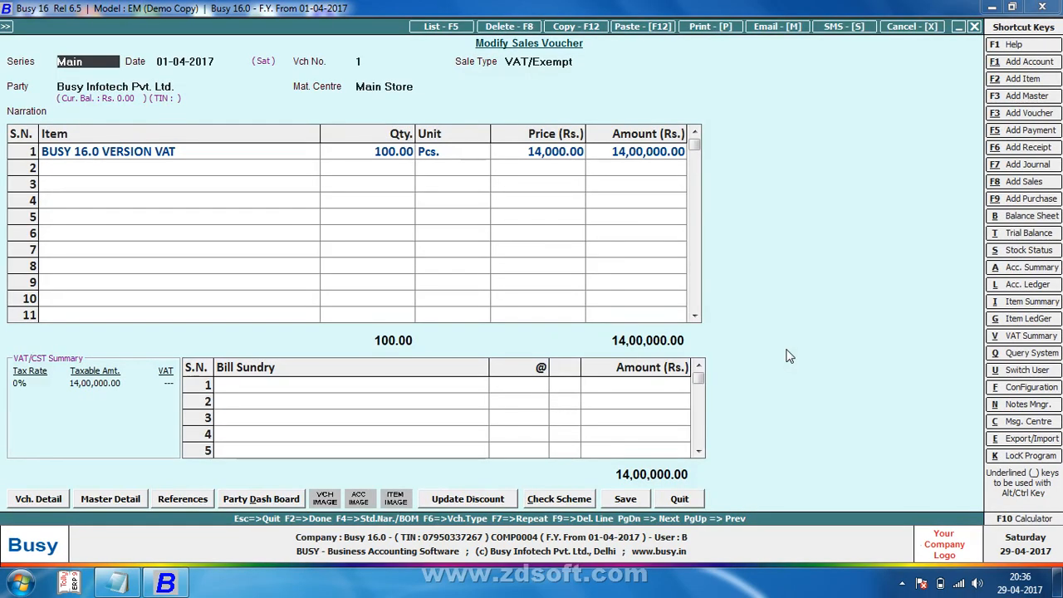
Step: Quit the voucher and reopen the Standard Sales Invoice print configuration
key(Escape)
key(Return)
key(Escape)
key(Escape)
key(Escape)
key(Left)
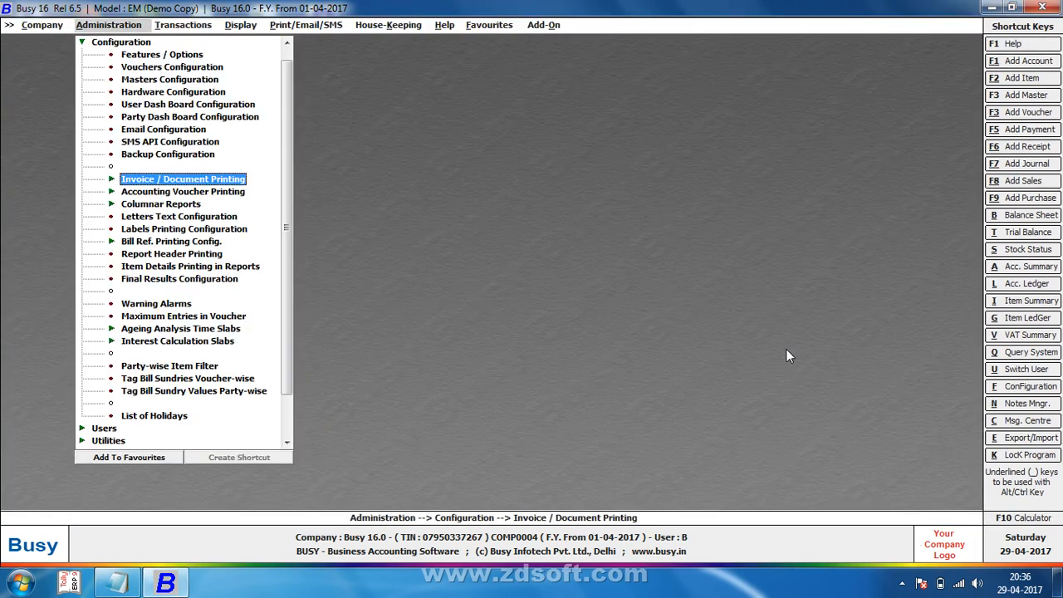
key(Return)
key(Return)
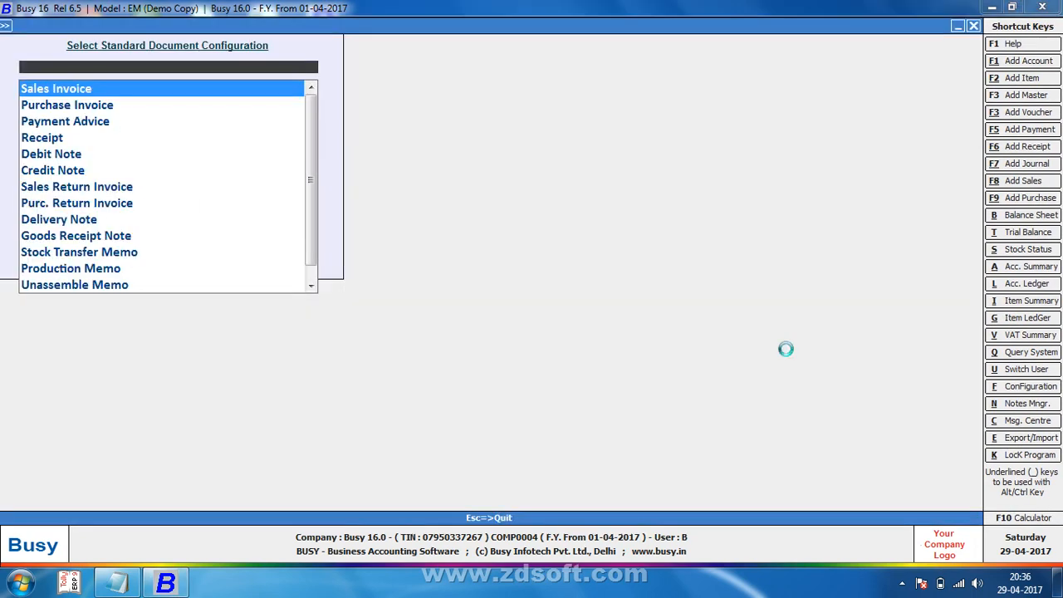
key(Return)
key(Return)
key(Return)
key(Return)
key(Return)
key(Return)
key(Return)
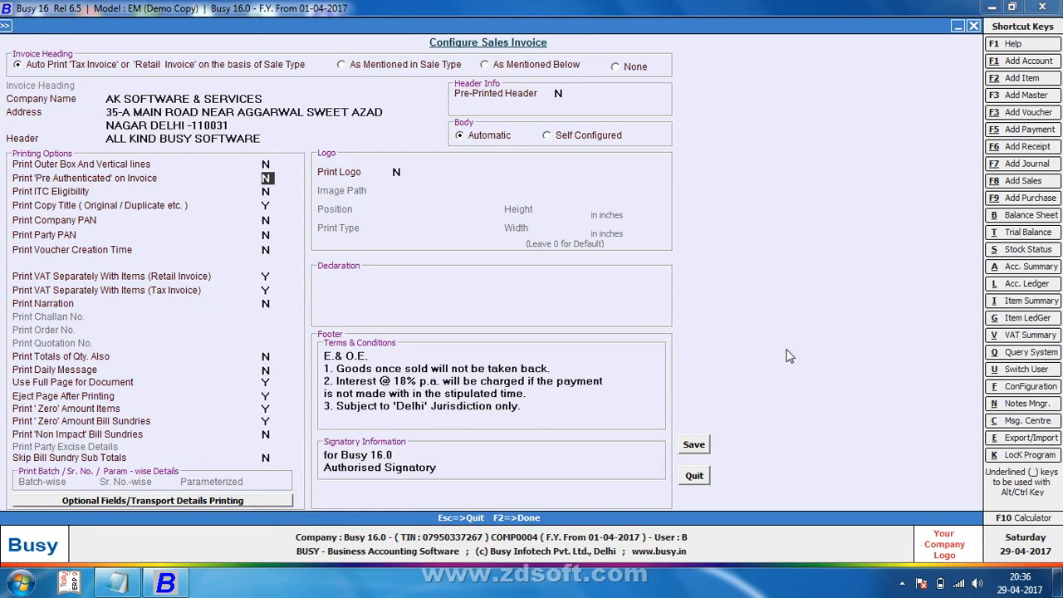
Step: Set Print 'Pre Authenticated' on Invoice to Y and save the configuration
text(Y)
key(F2)
key(Return)
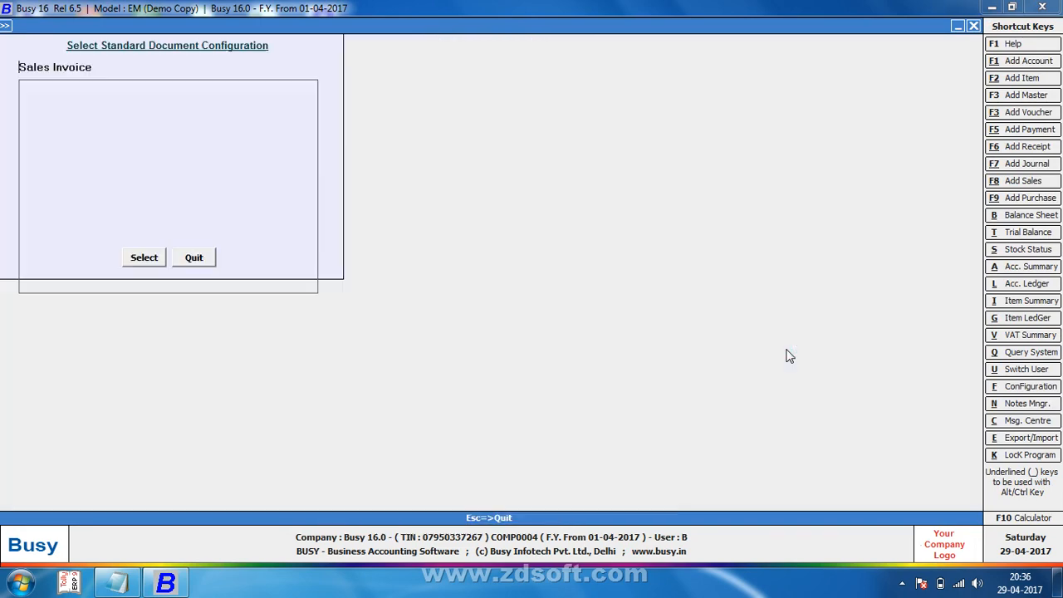
key(Escape)
key(Escape)
Step: Open sale voucher 1 and preview it as a sales invoice
key(Right)
key(Return)
key(Return)
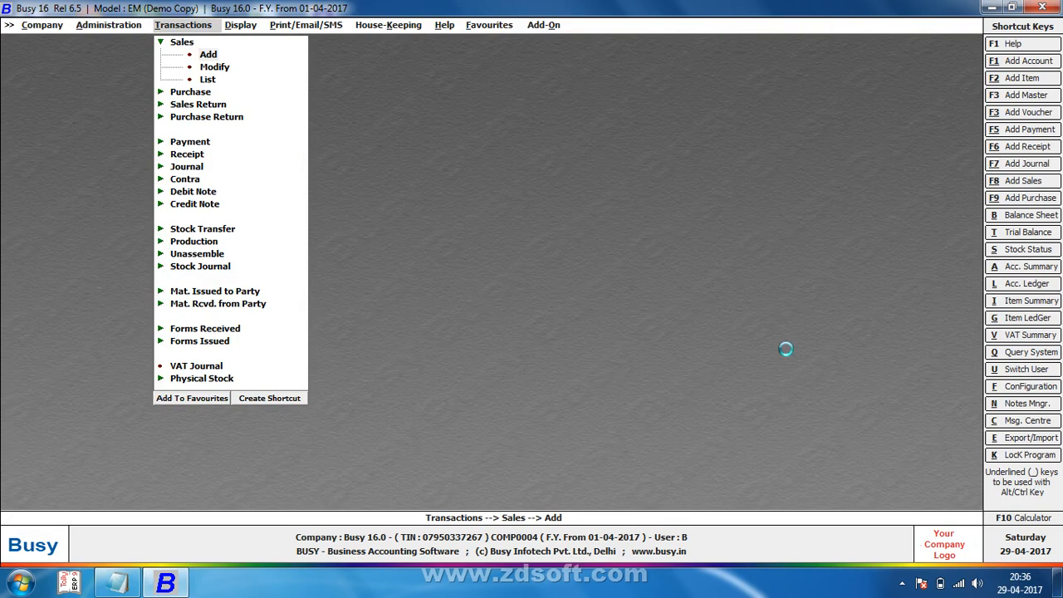
key(F5)
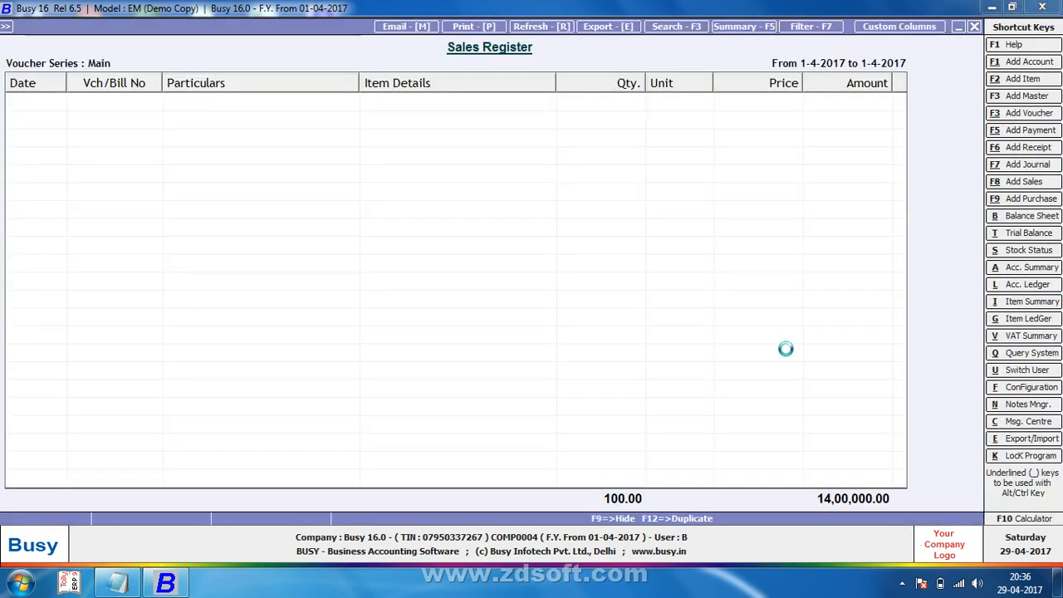
key(Return)
key(alt+p)
key(Return)
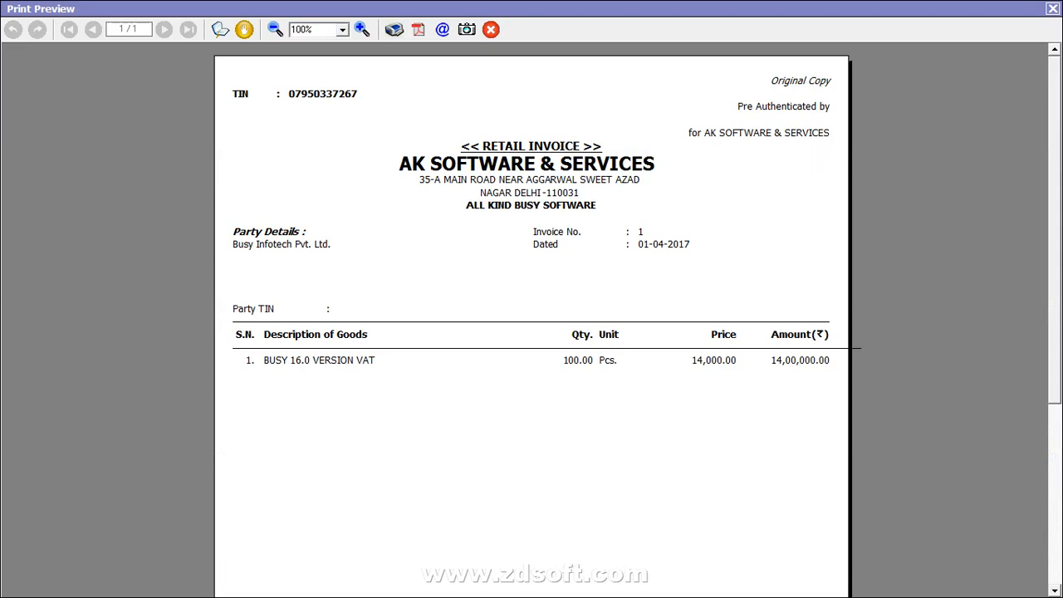
Step: Scroll the invoice preview down to the Grand Total and back, then close it
drag(1056, 142, 1044, 405)
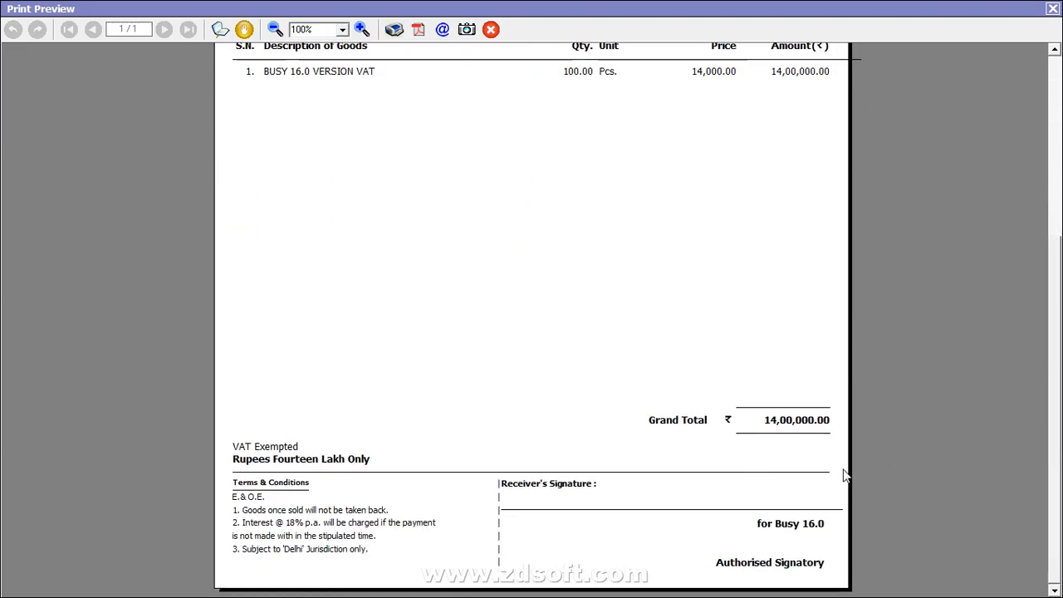
scroll(1059, 332, up, 5)
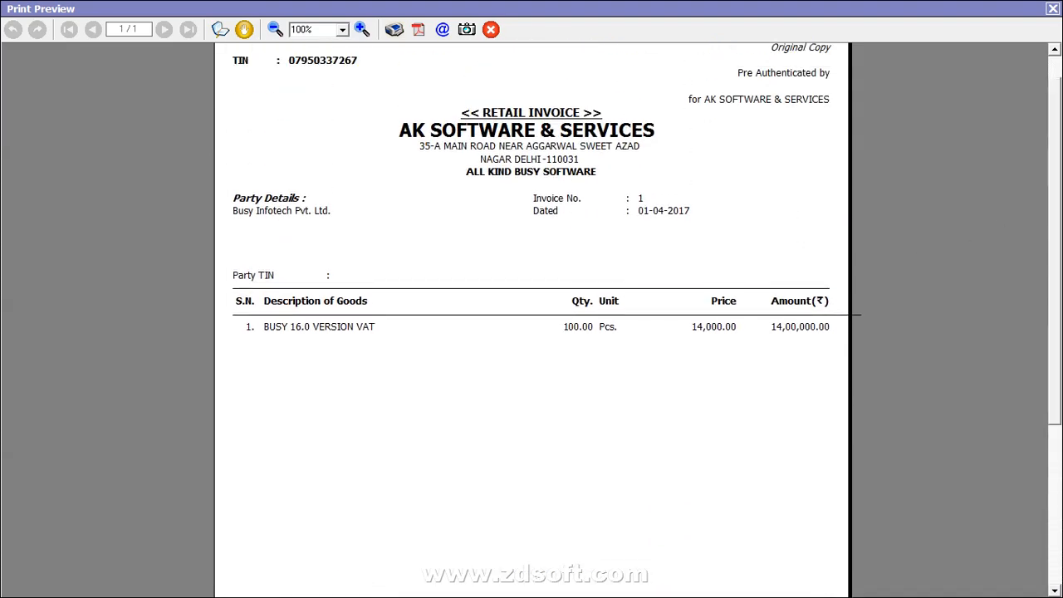
click(1052, 8)
Step: Quit the sales voucher and register and return to the standard invoice printing settings
key(Escape)
key(Return)
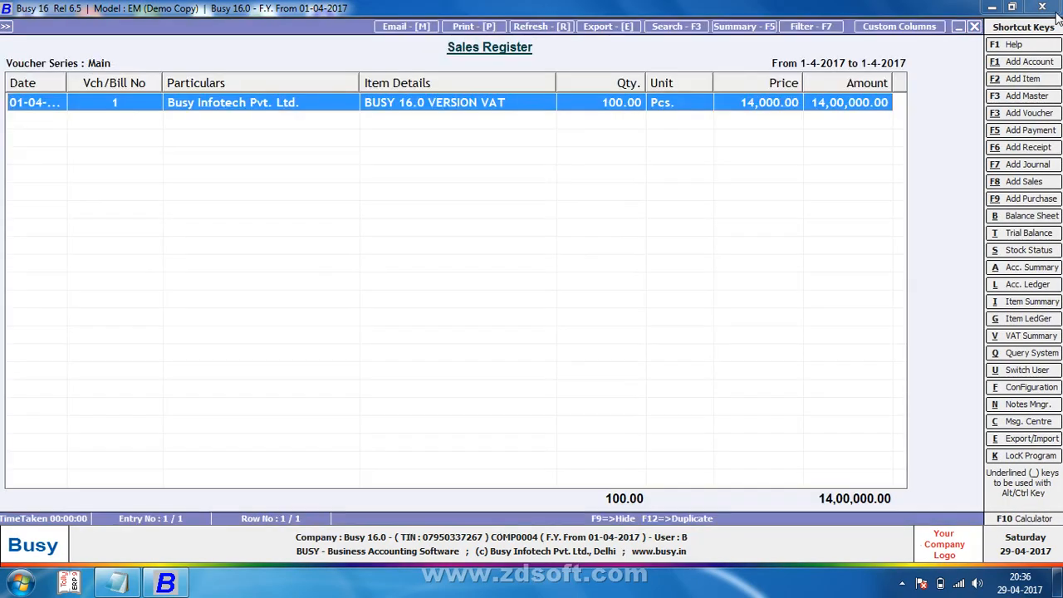
key(Escape)
key(Escape)
key(Left)
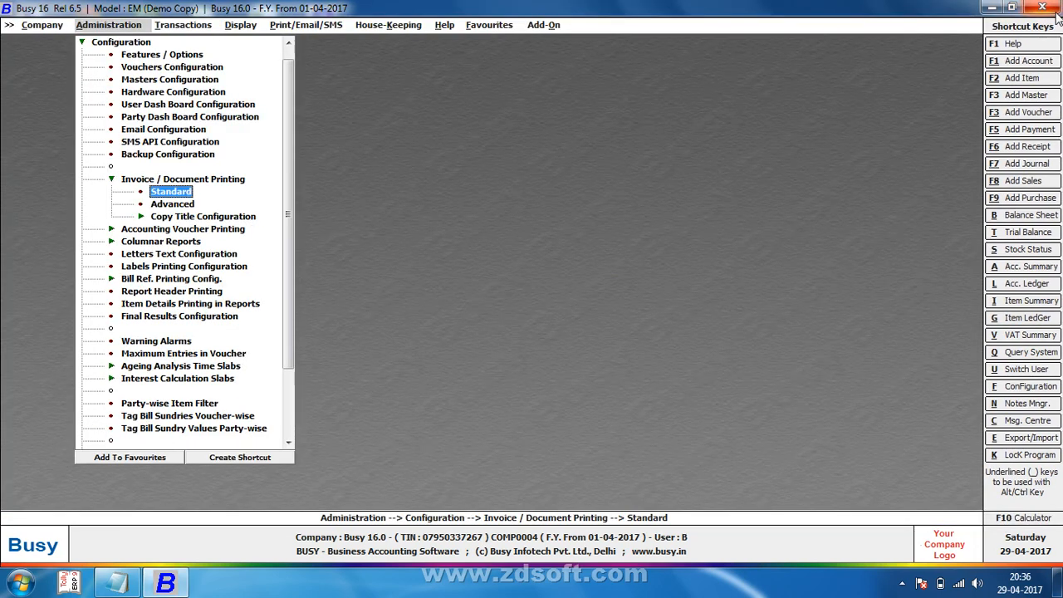
Step: Set outer box and vertical lines to Y and 'Pre Authenticated' to N, then save
key(Return)
key(Return)
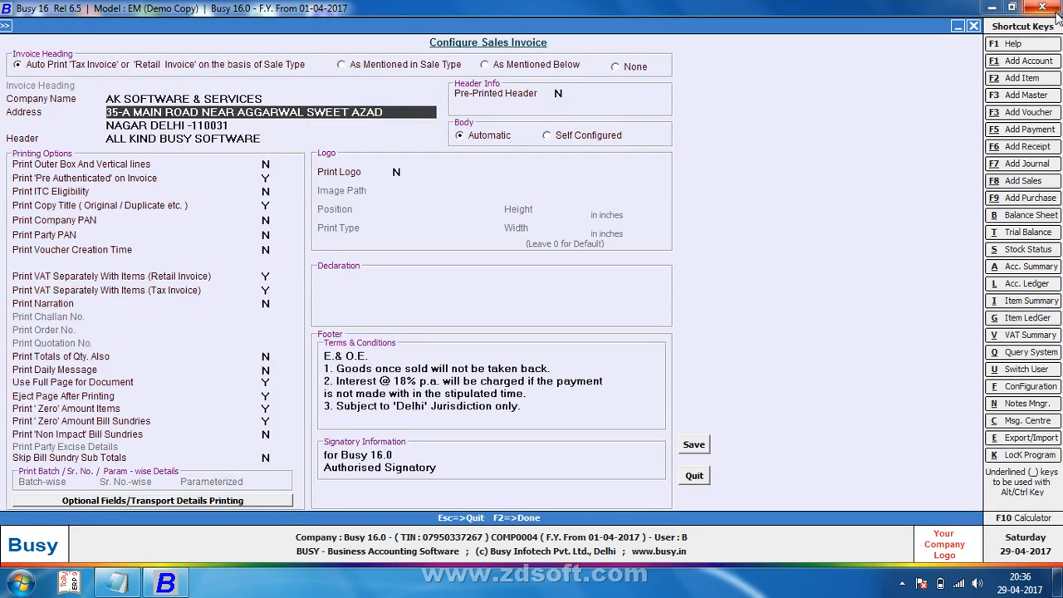
key(Return)
key(Return)
key(Return)
key(y)
key(Return)
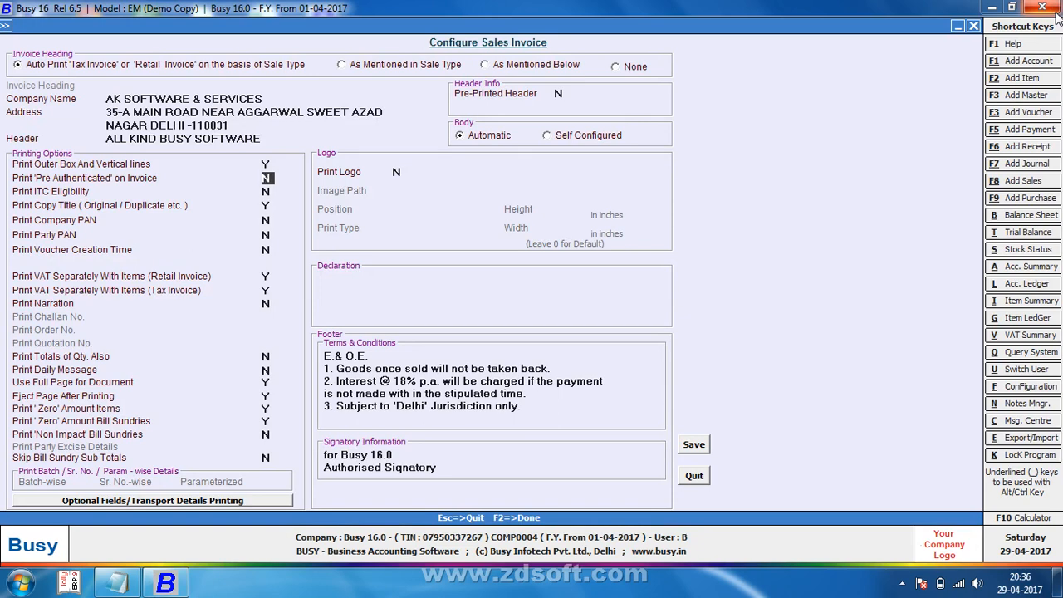
key(Return)
key(Return)
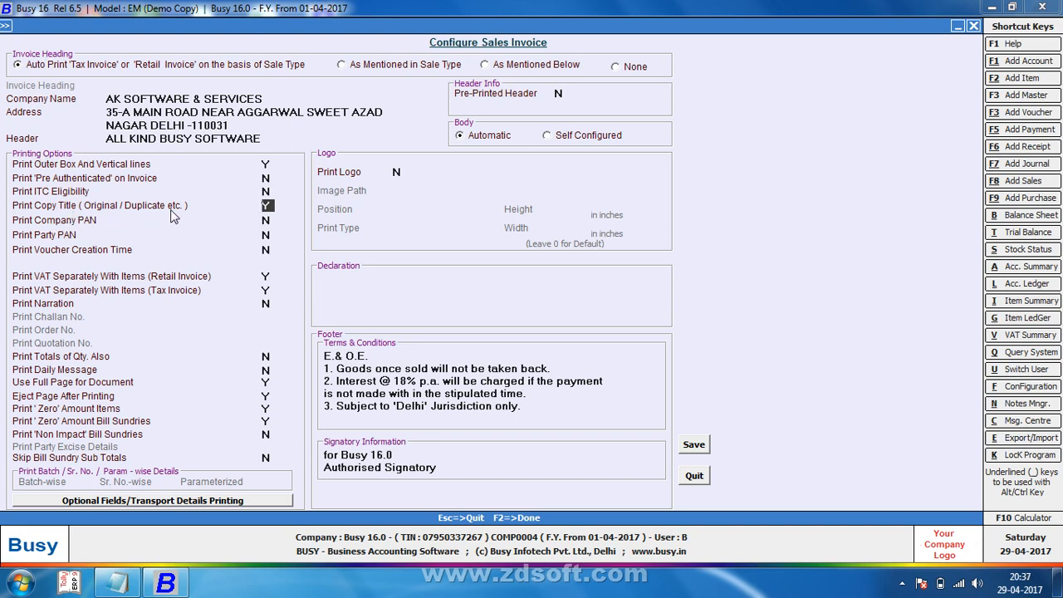
key(F2)
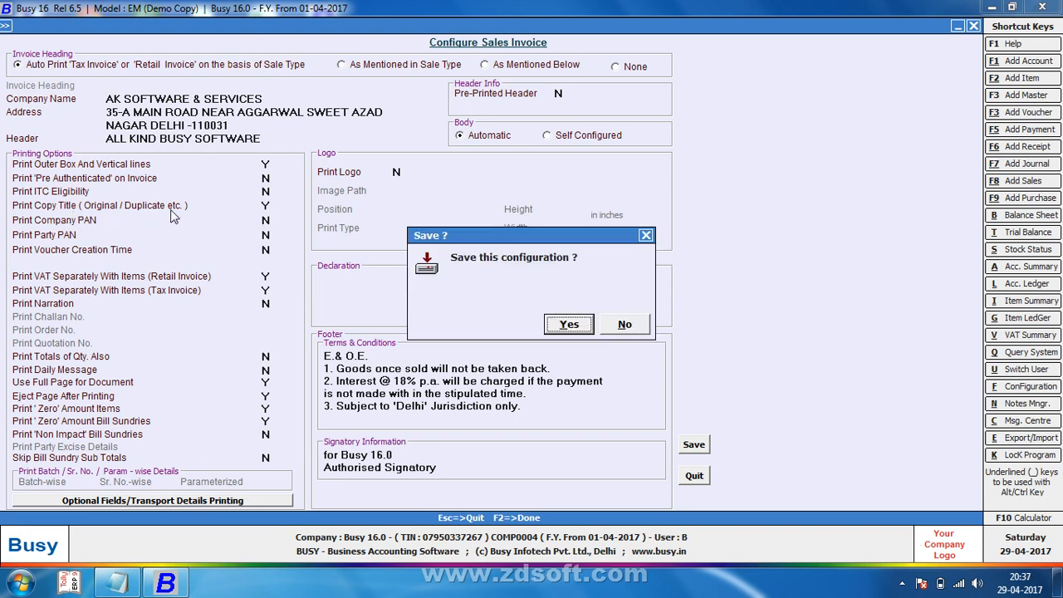
key(Return)
key(Escape)
key(Right)
key(Return)
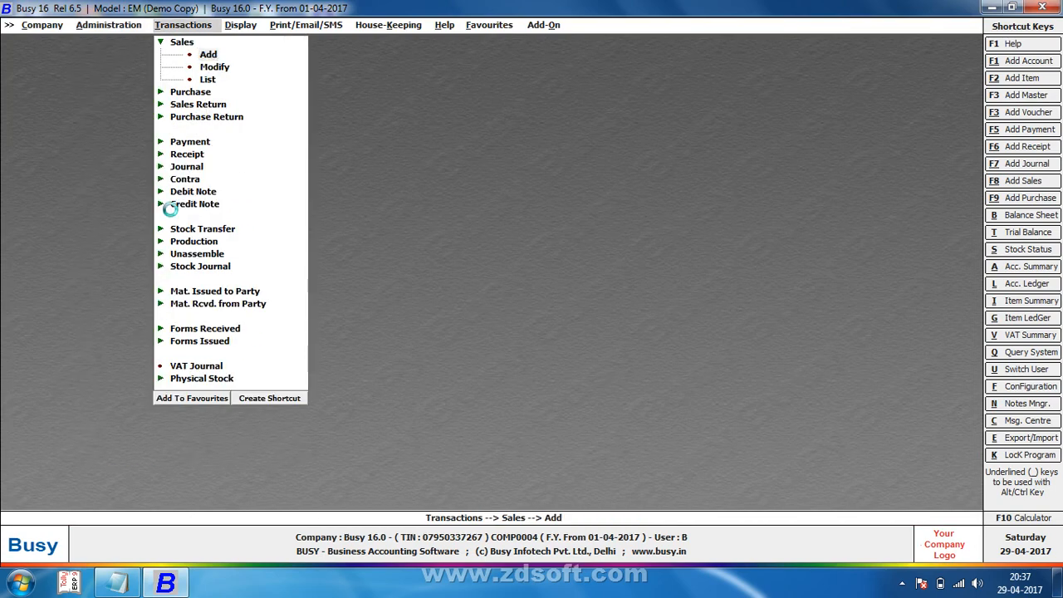
Step: Open sales voucher 1 and take a quick print preview of it
key(Page_Up)
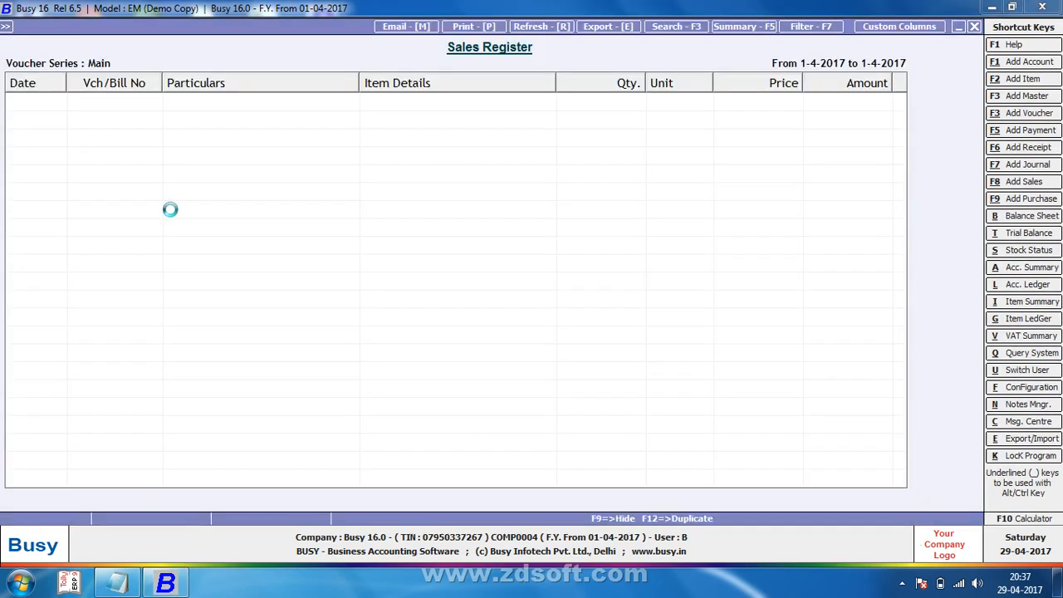
key(Escape)
key(alt+p)
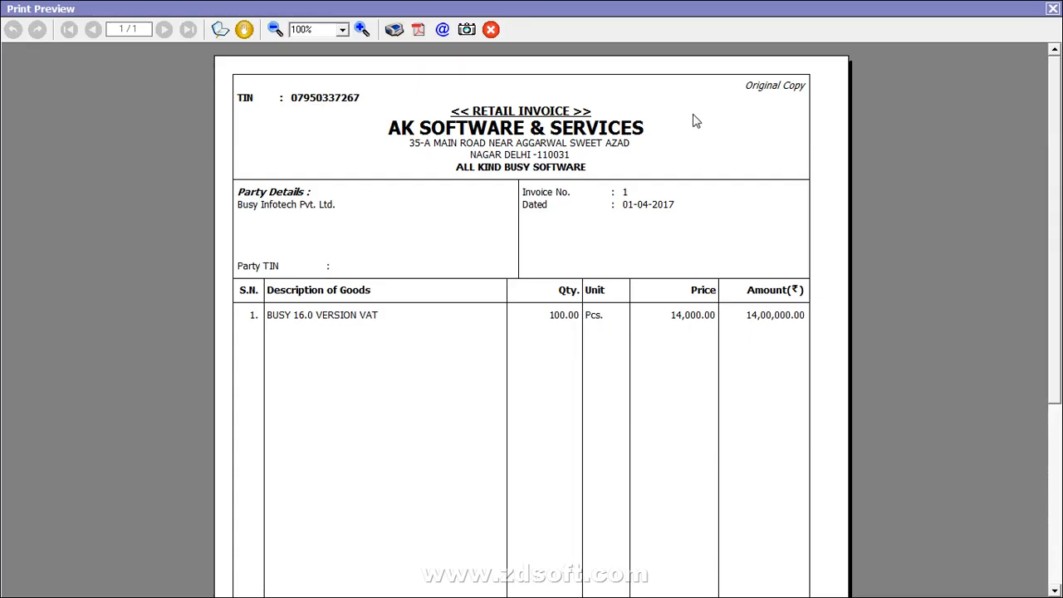
key(Escape)
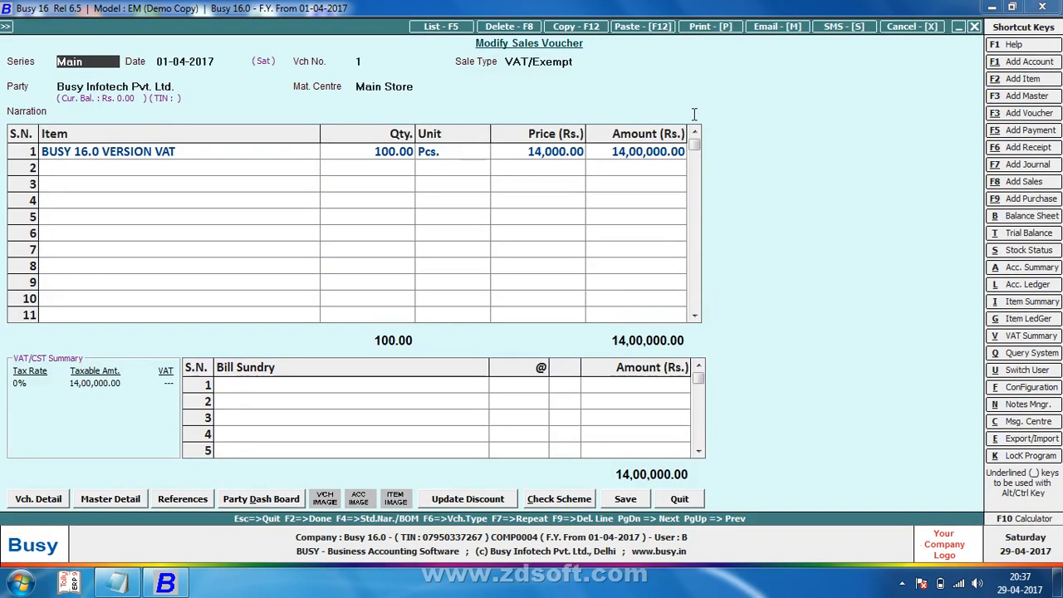
Step: Preview the STANDARD-format invoice as 5 copies, paging from Original through Extra Copy
key(alt+p)
key(Return)
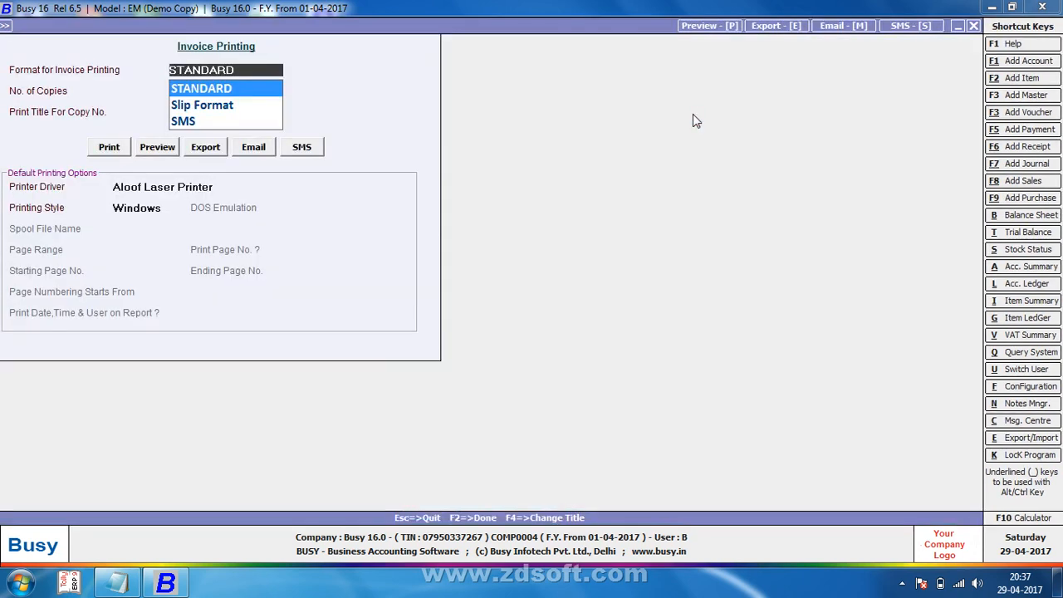
key(Return)
key(Return)
key(Return)
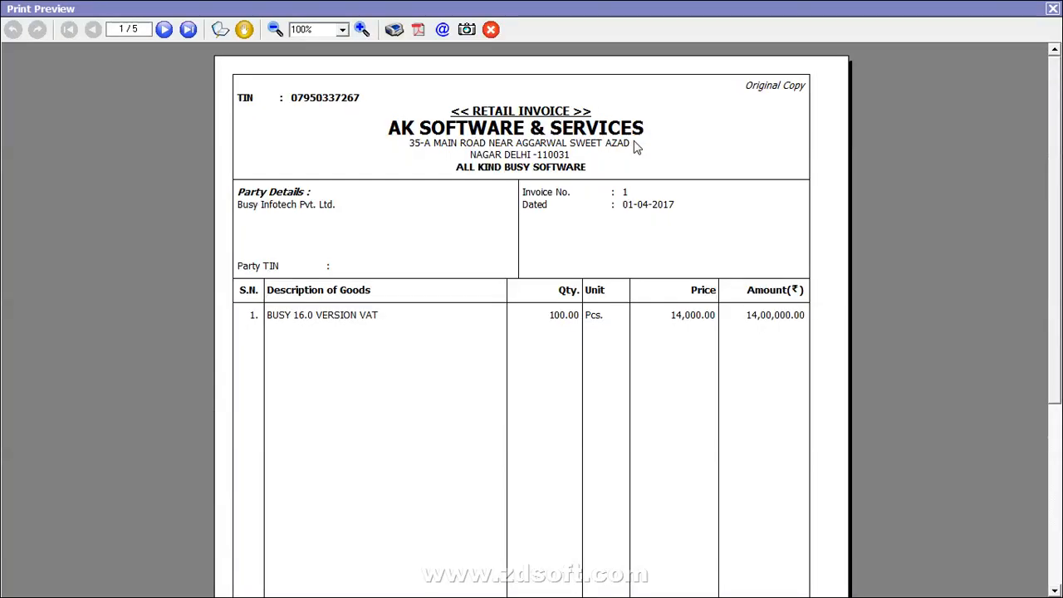
click(165, 33)
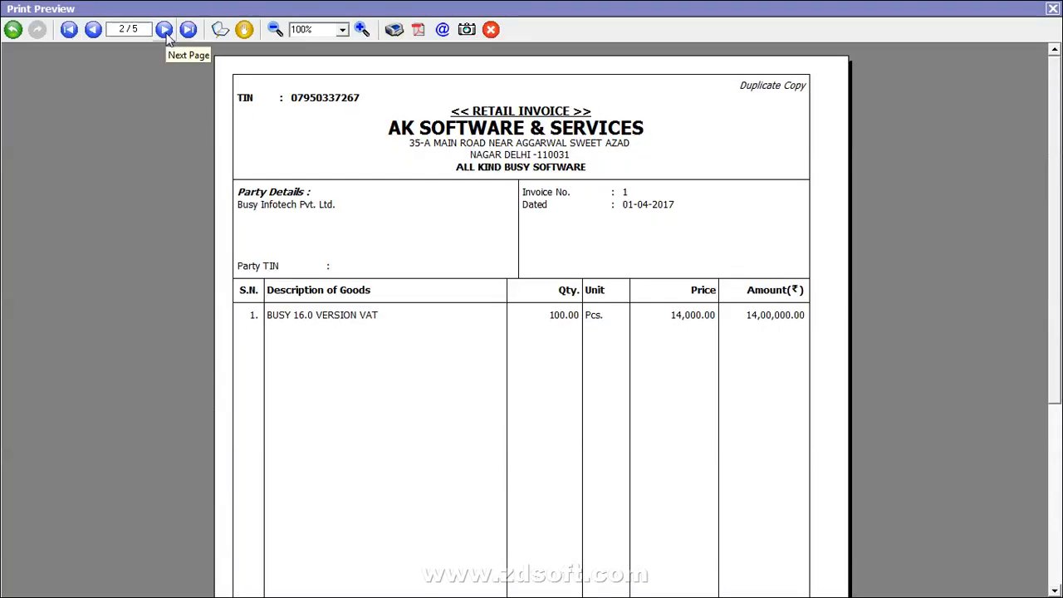
click(166, 33)
click(166, 34)
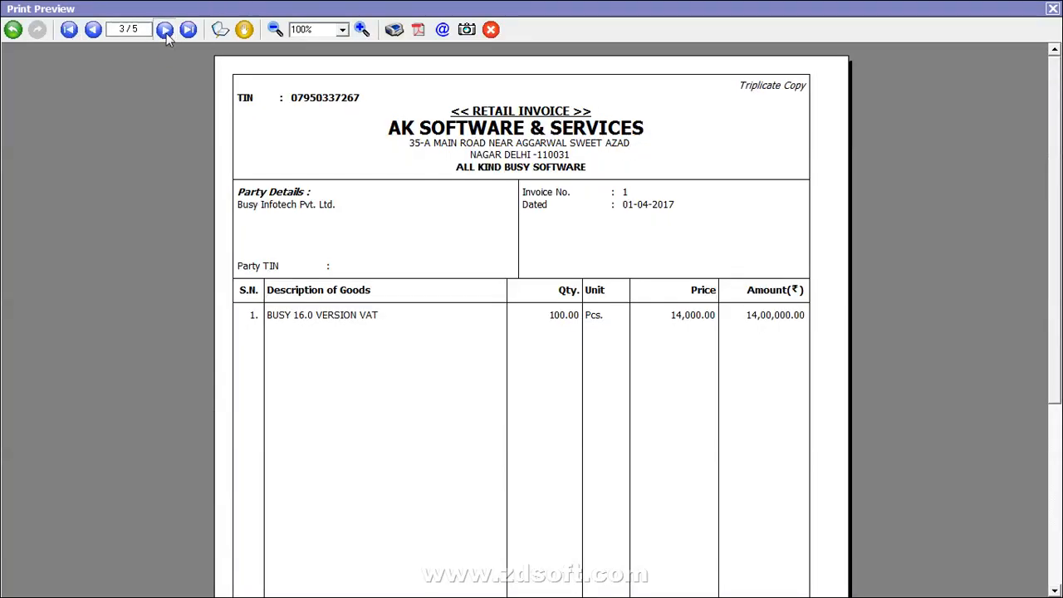
click(166, 33)
click(1052, 8)
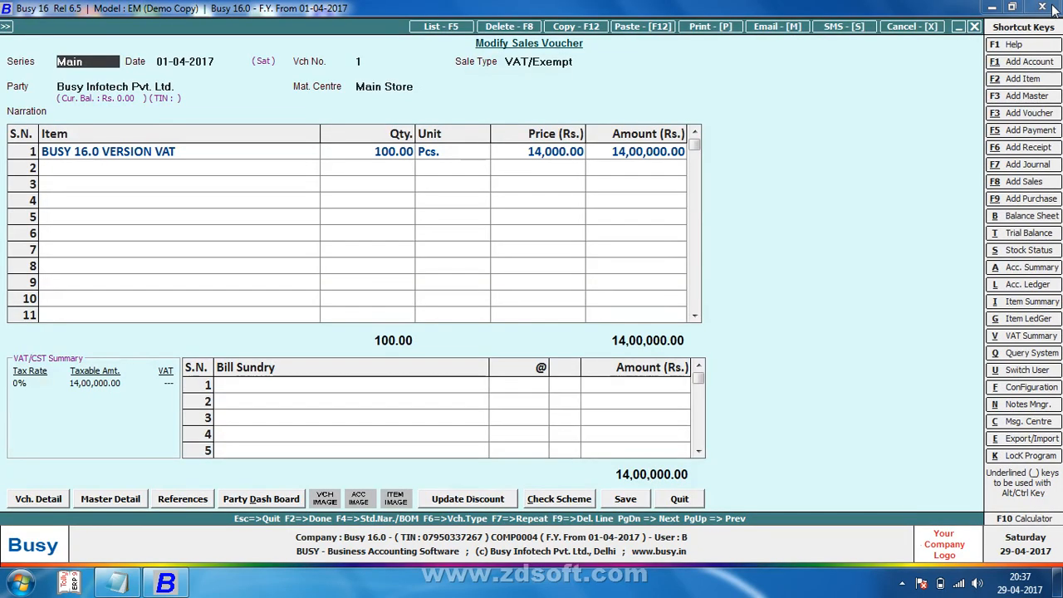
Step: Leave the voucher and reach Copy Title Configuration for Sales Invoice
key(Escape)
key(Return)
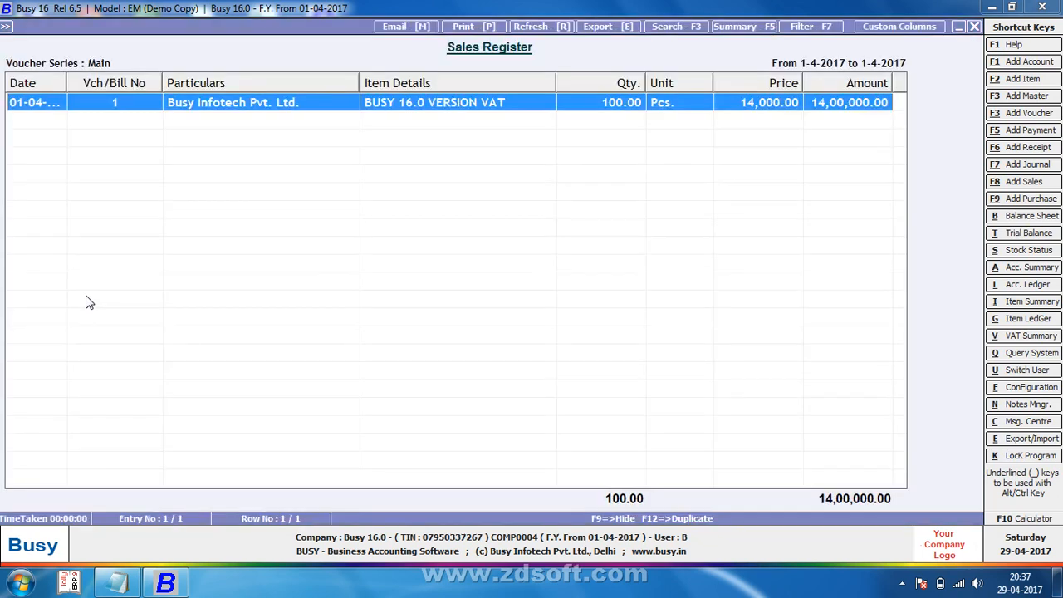
key(Escape)
key(Escape)
key(Return)
key(Left)
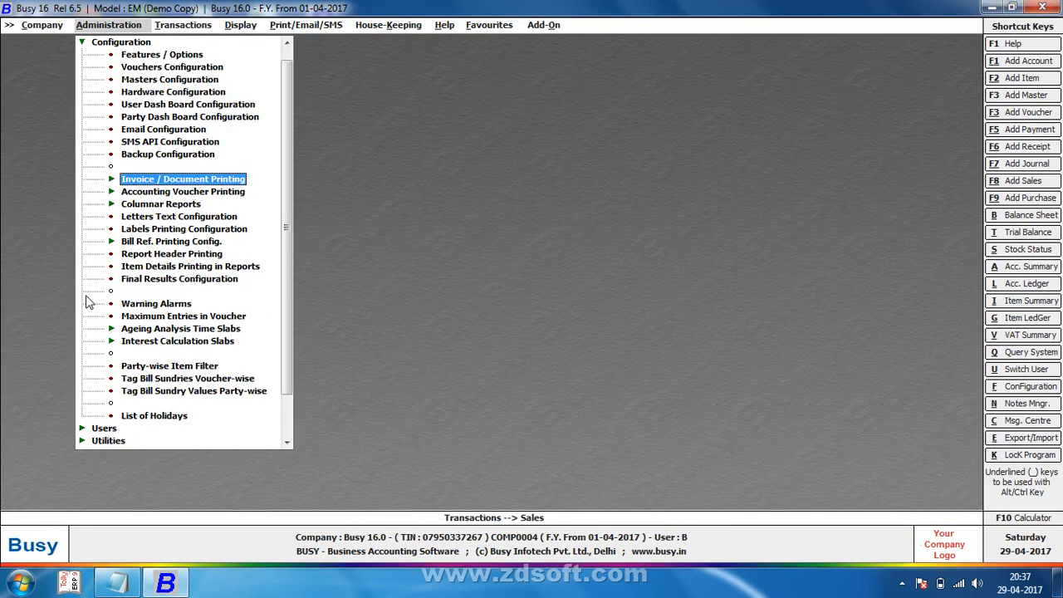
key(Return)
key(Down)
key(Down)
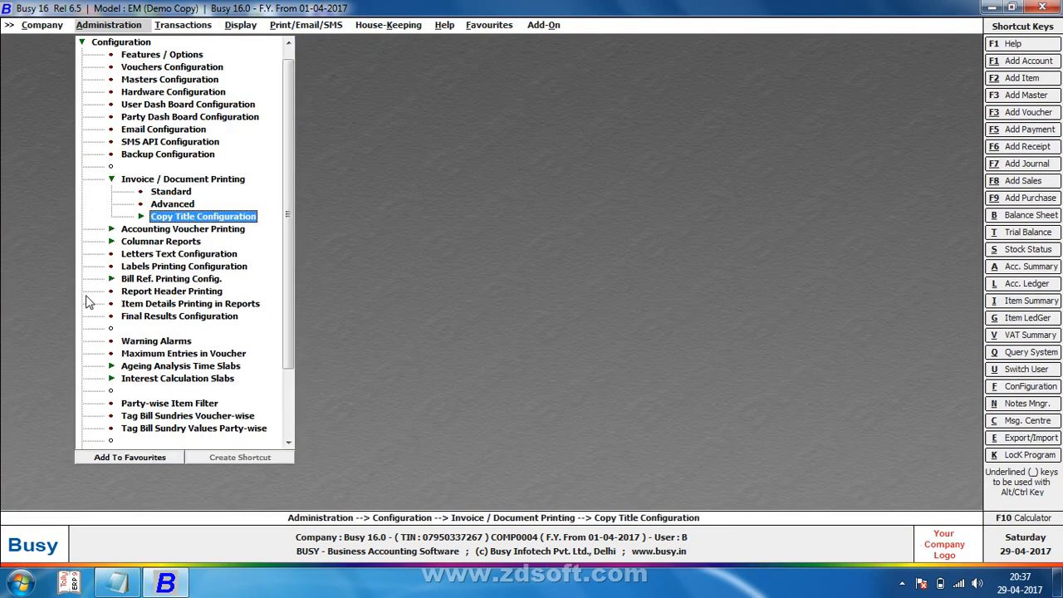
key(Return)
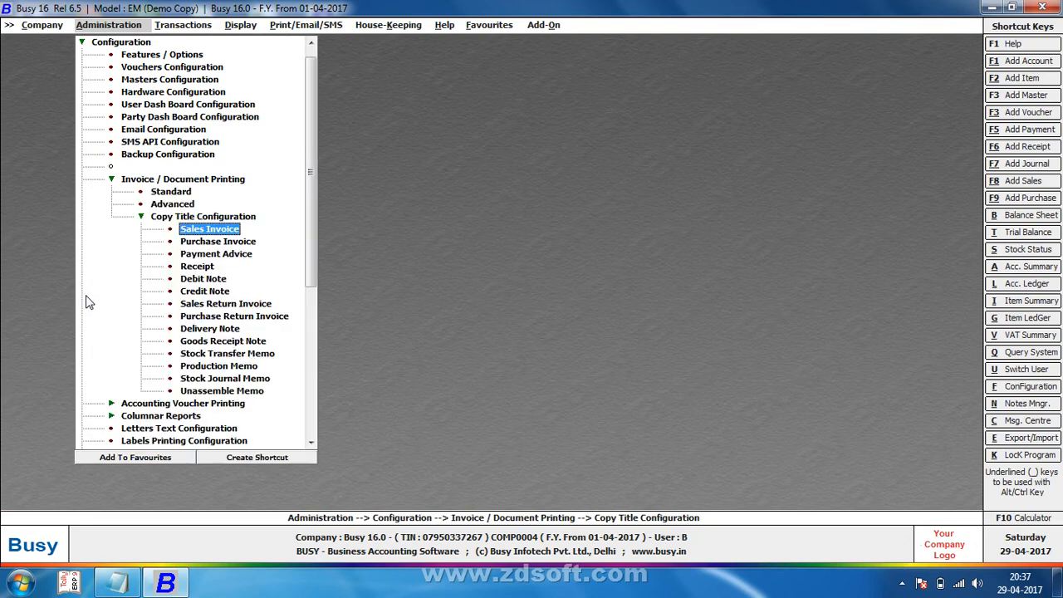
key(Return)
Step: Retitle the first two invoice copies I-COPY and II-COPY
text(1)
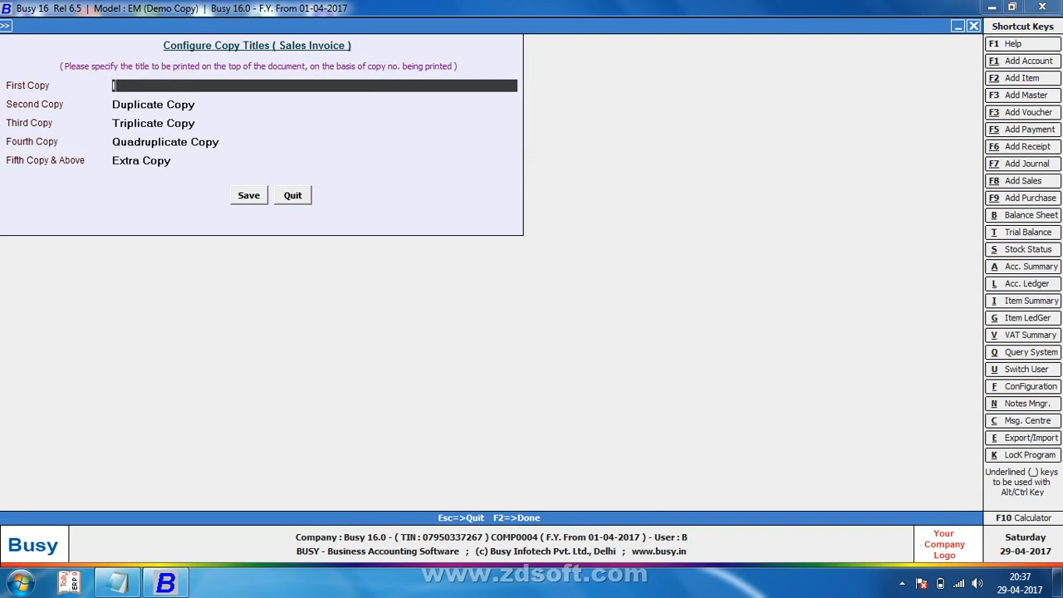
text(-COPU)
key(BackSpace)
text(Y)
key(Return)
key(BackSpace)
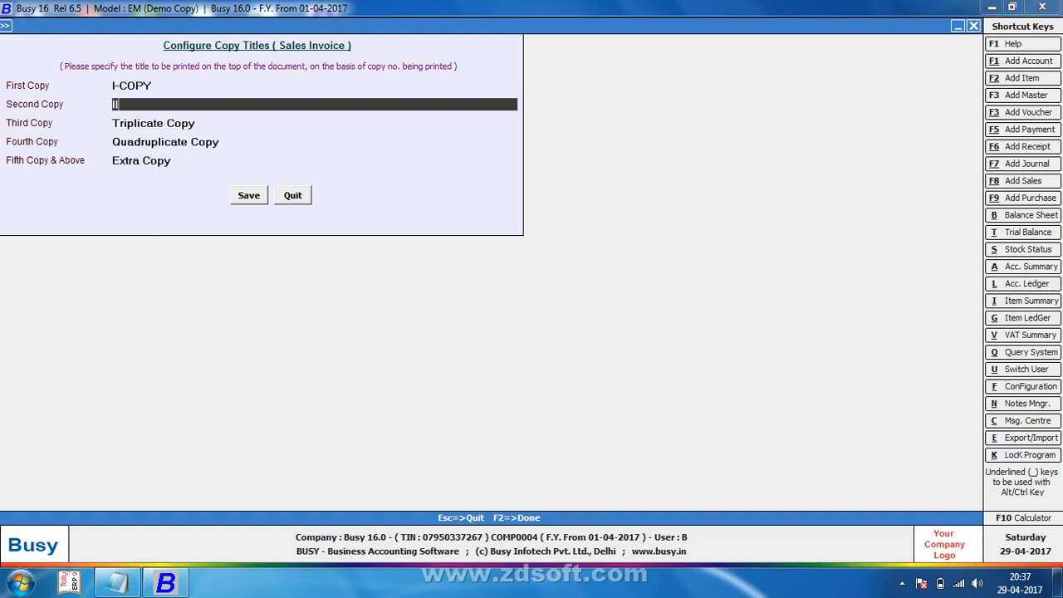
text(II-COPY)
key(Return)
Step: Retitle the third and fourth copies III-COPY and IV-COPY and save the titles
key(BackSpace)
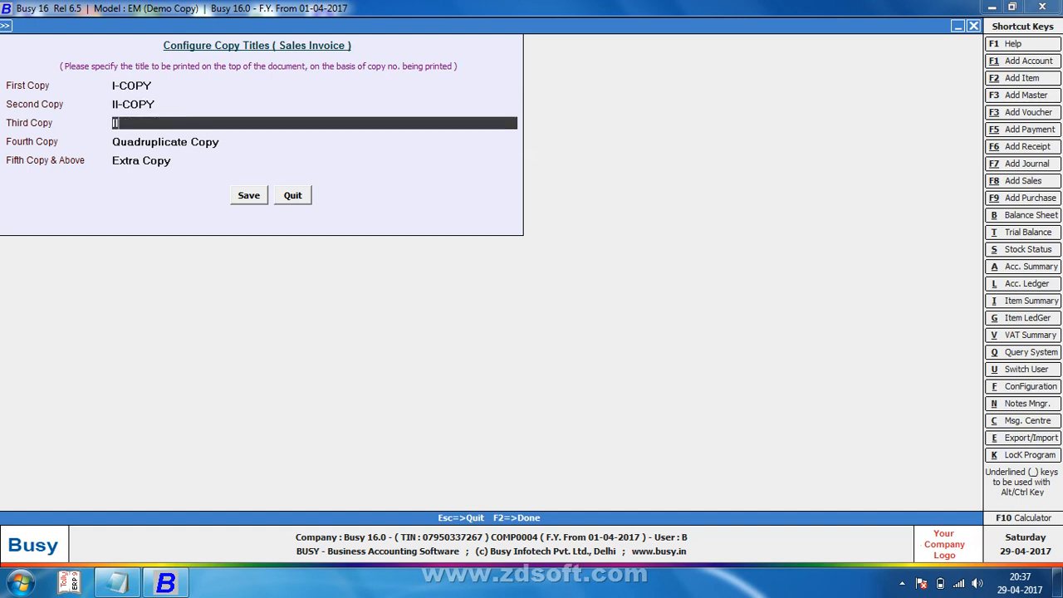
text(III-COPY)
key(Return)
key(BackSpace)
text(IV)
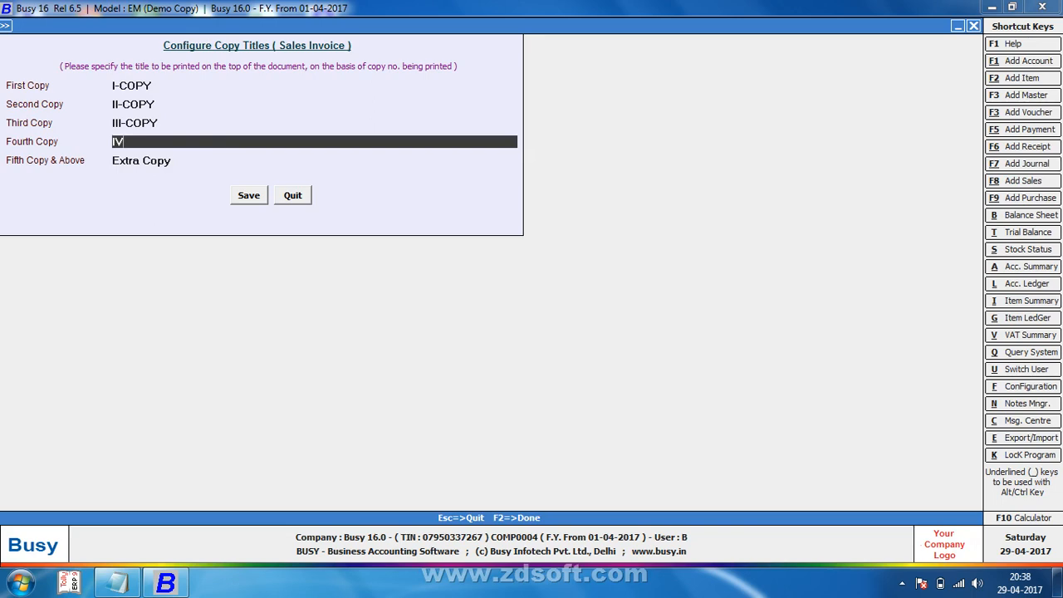
text(-CP)
text(OPY)
key(F2)
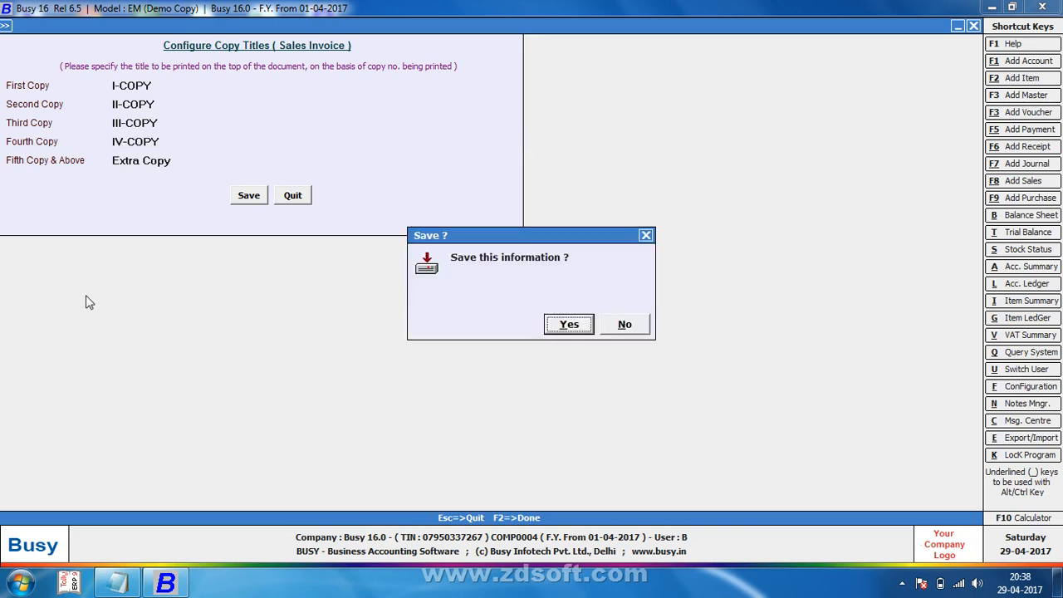
key(Return)
key(Right)
key(Return)
key(Return)
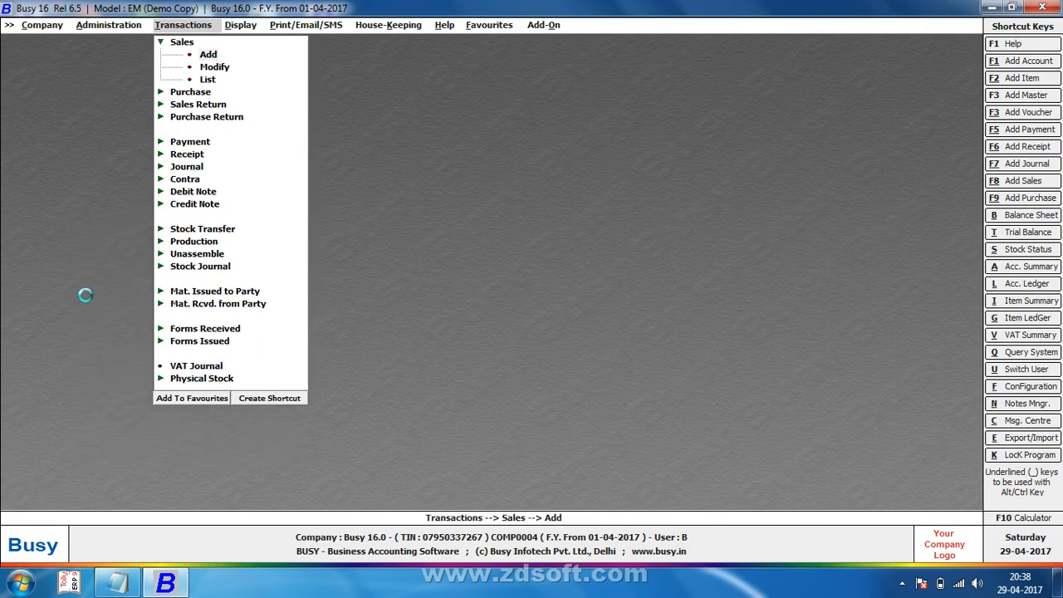
Step: Open sales voucher 1 from the list and take a single-page print preview
key(F5)
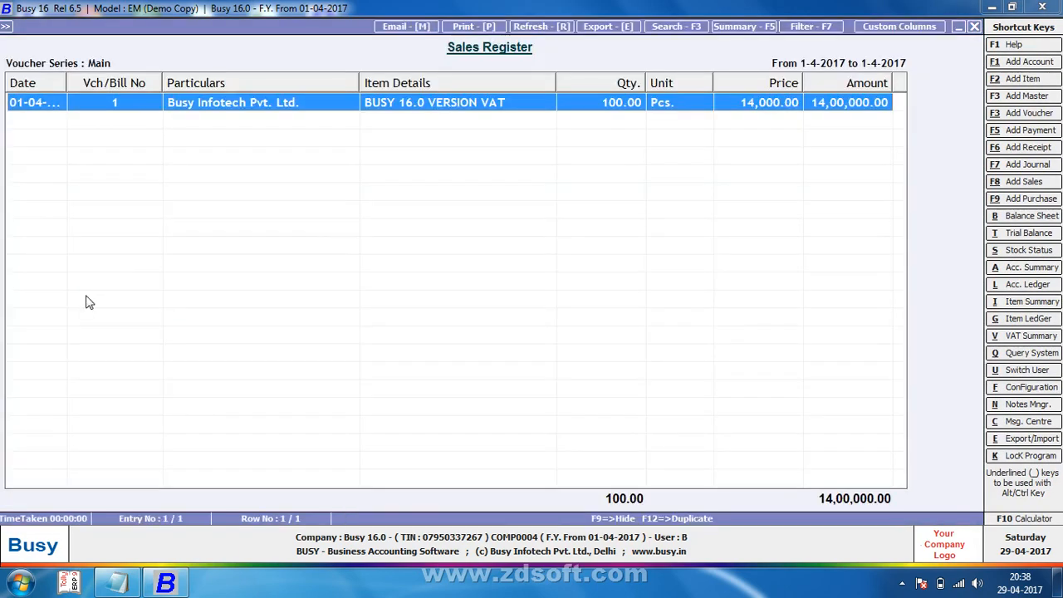
key(Return)
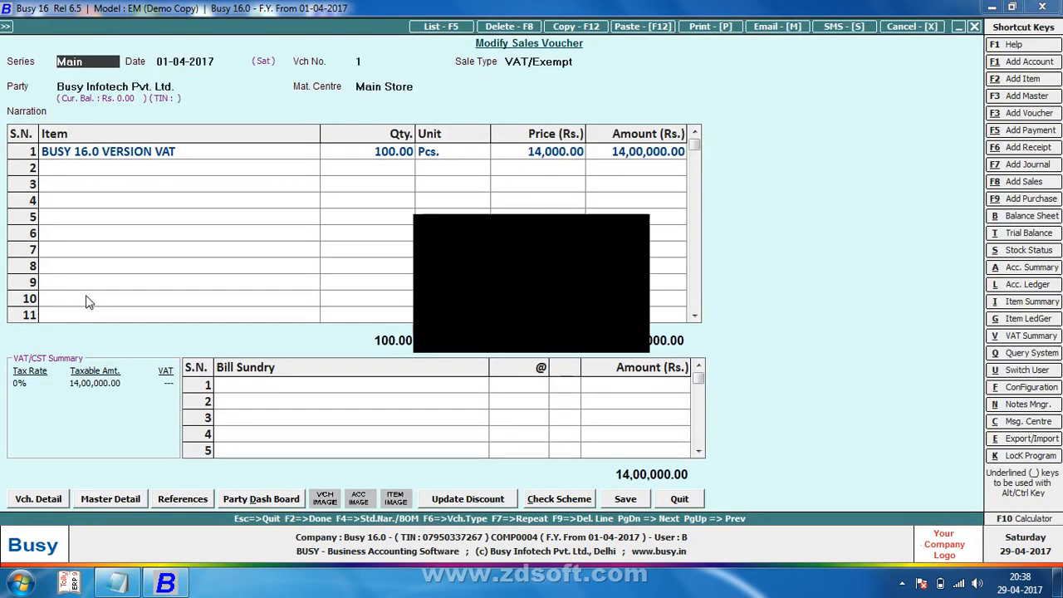
key(alt+p)
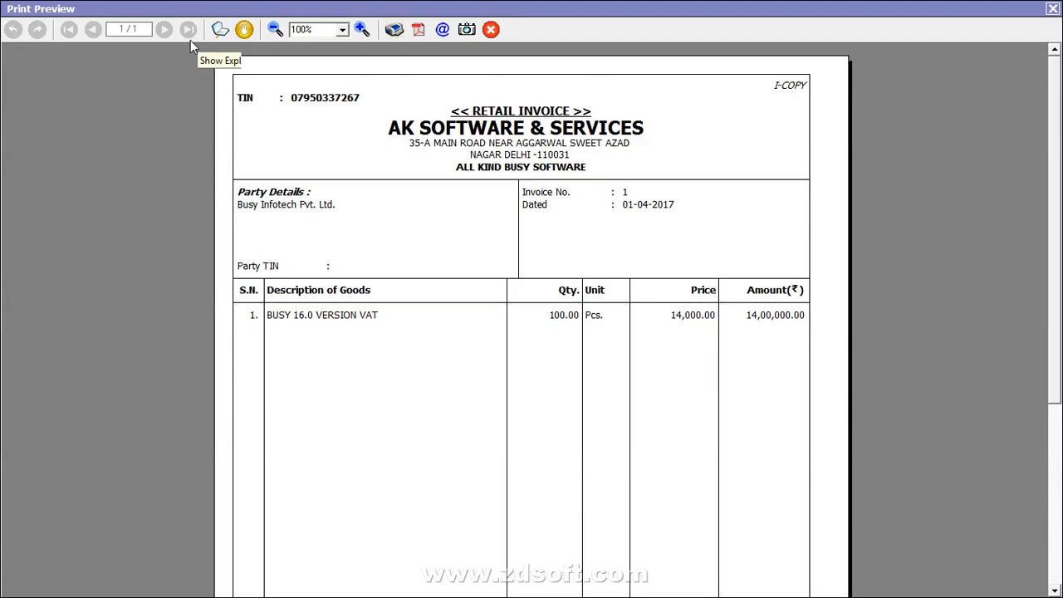
key(Escape)
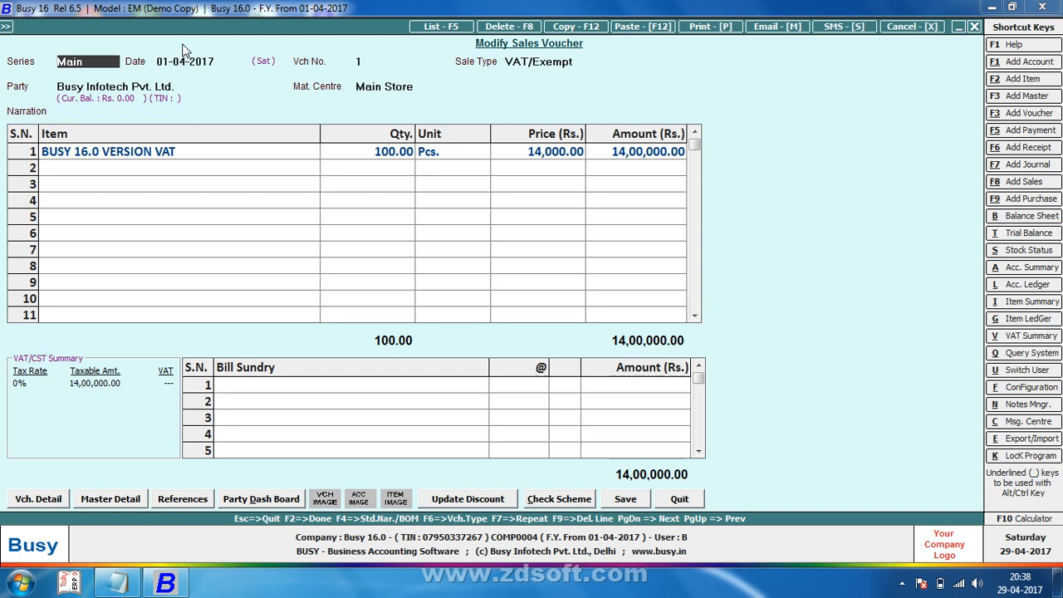
Step: Preview the invoice as five copies headed I-COPY, then quit the voucher
key(F2)
key(Return)
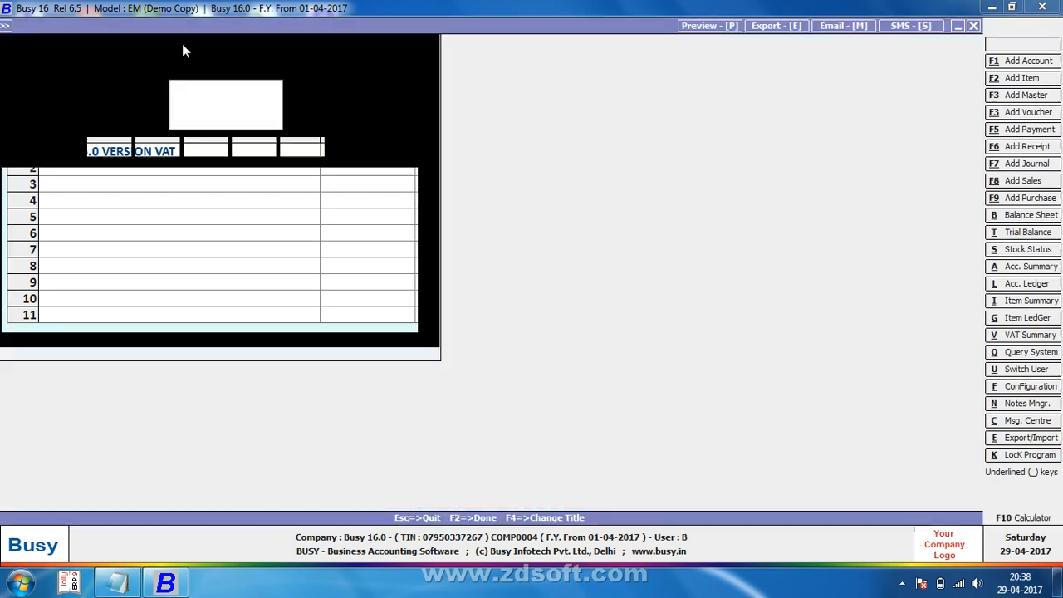
key(Return)
key(Return)
key(Return)
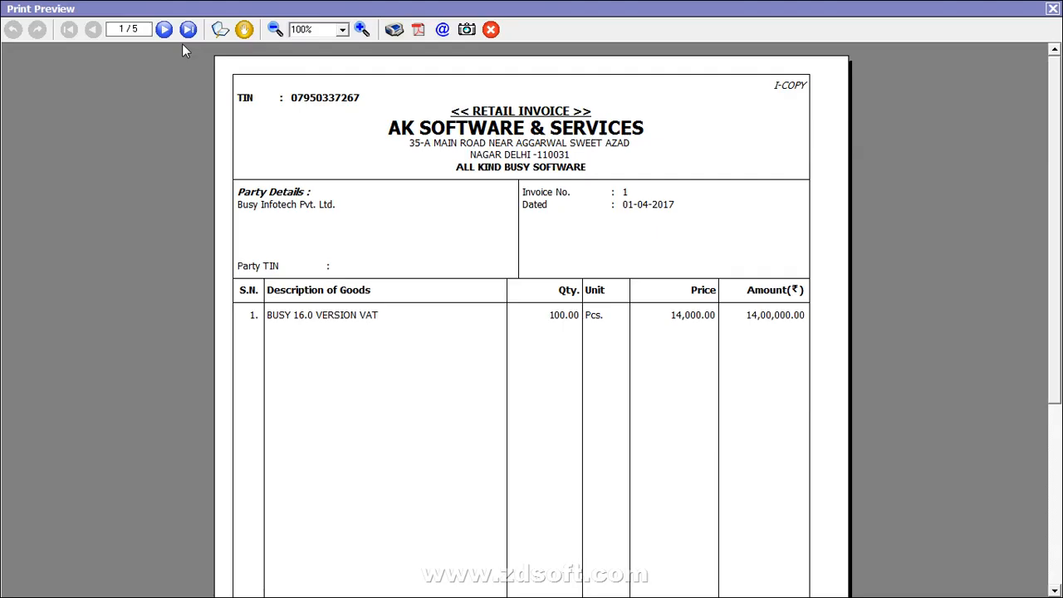
key(Escape)
key(Escape)
key(Escape)
key(Return)
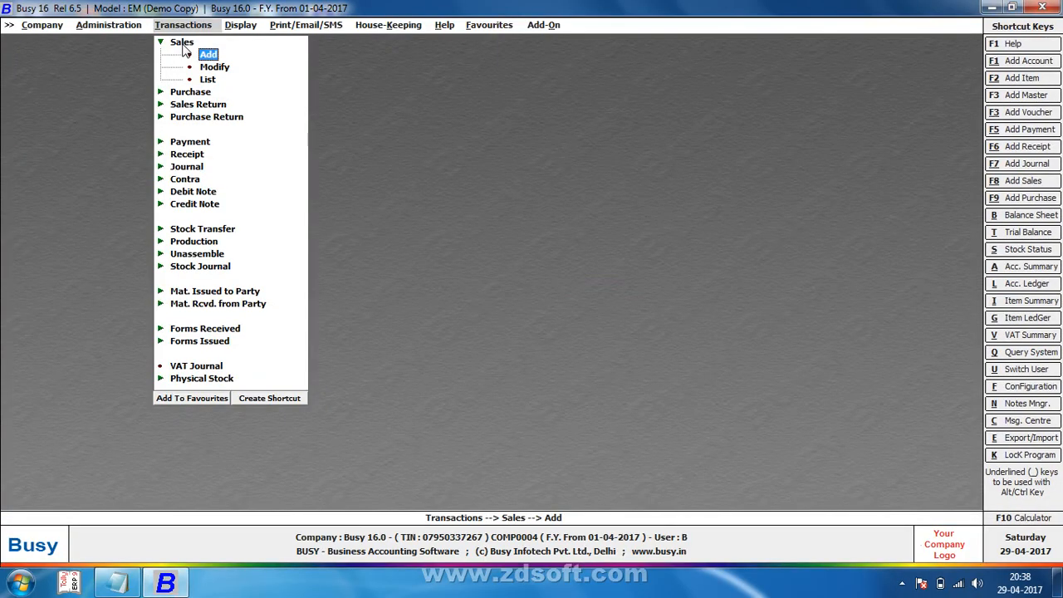
key(Left)
Step: Set Print Company PAN to Y in the Sales Invoice print configuration and save
key(Up)
key(Up)
key(Return)
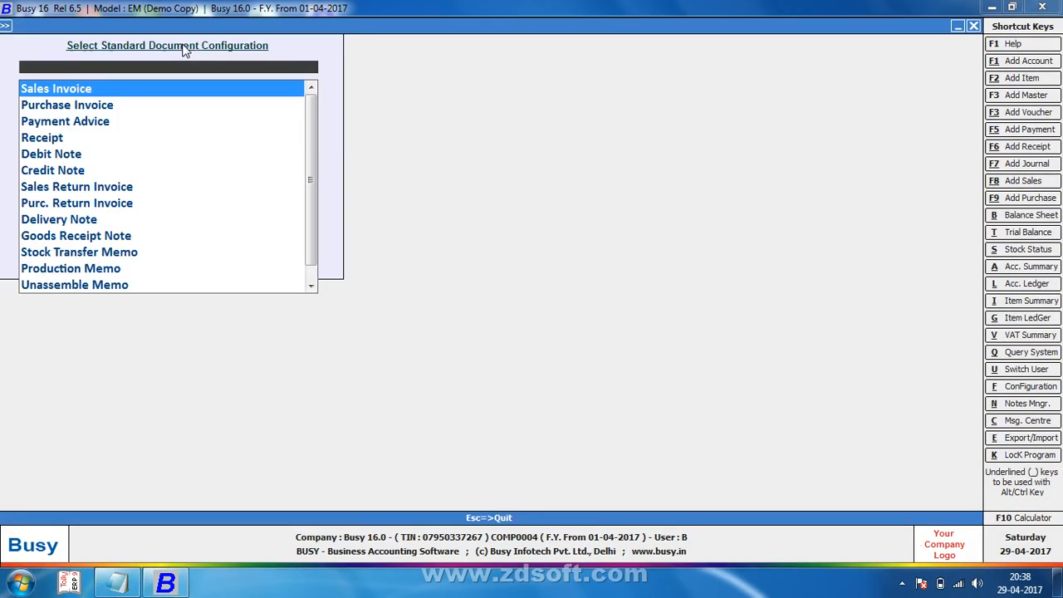
key(Return)
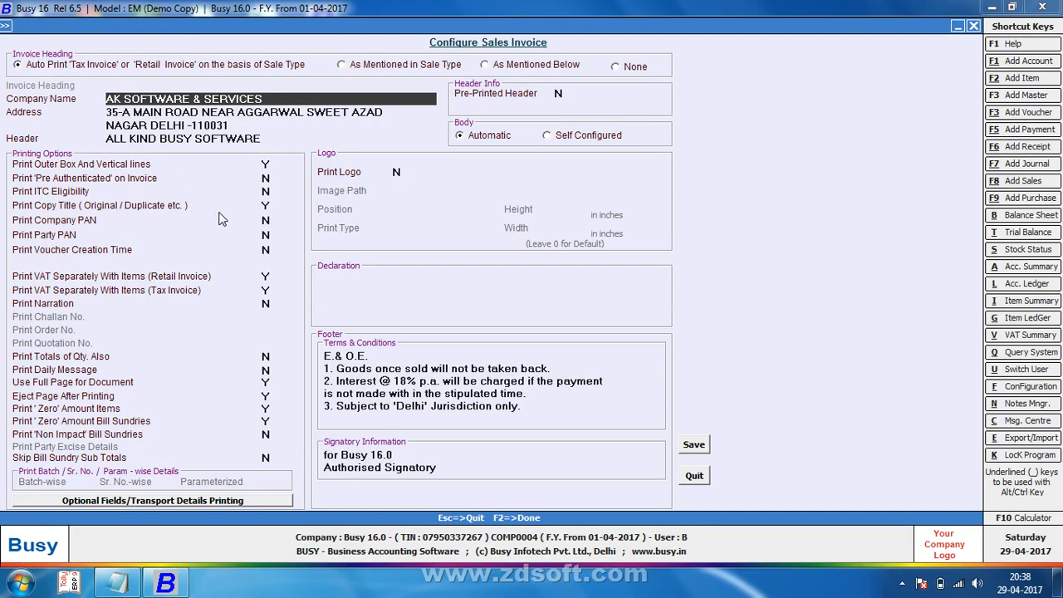
click(271, 208)
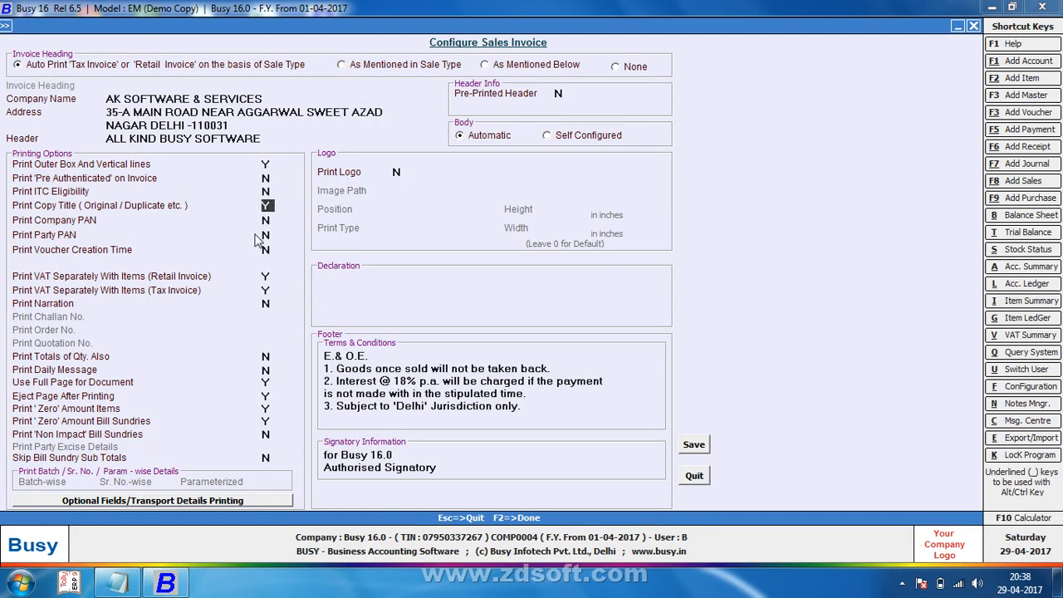
key(Return)
text(Y)
key(F2)
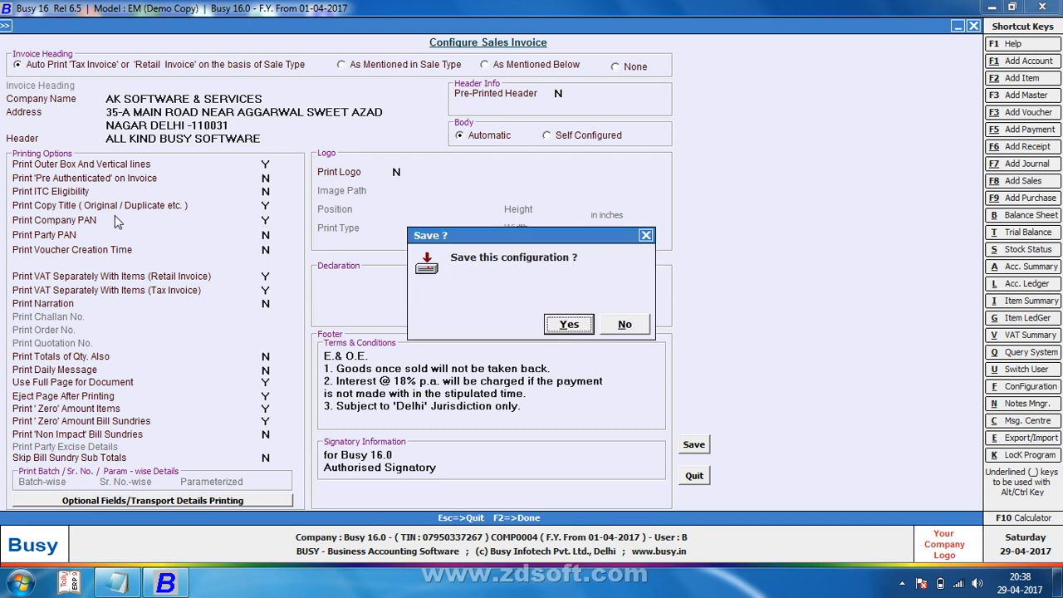
key(Return)
key(Escape)
key(Escape)
Step: Open the Modify Company form via Company > Edit Company
key(Left)
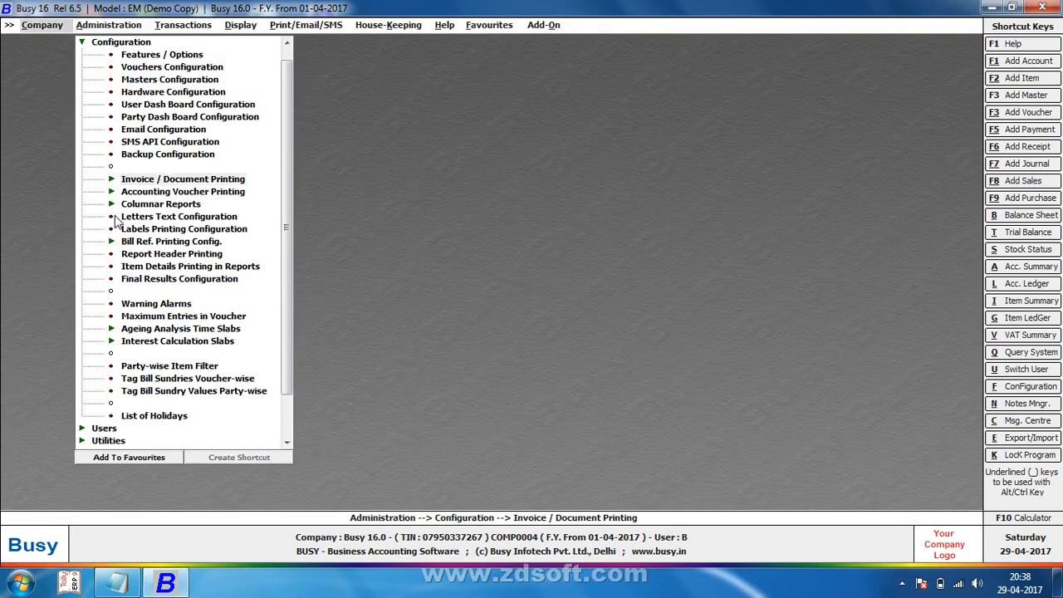
key(Down)
key(Return)
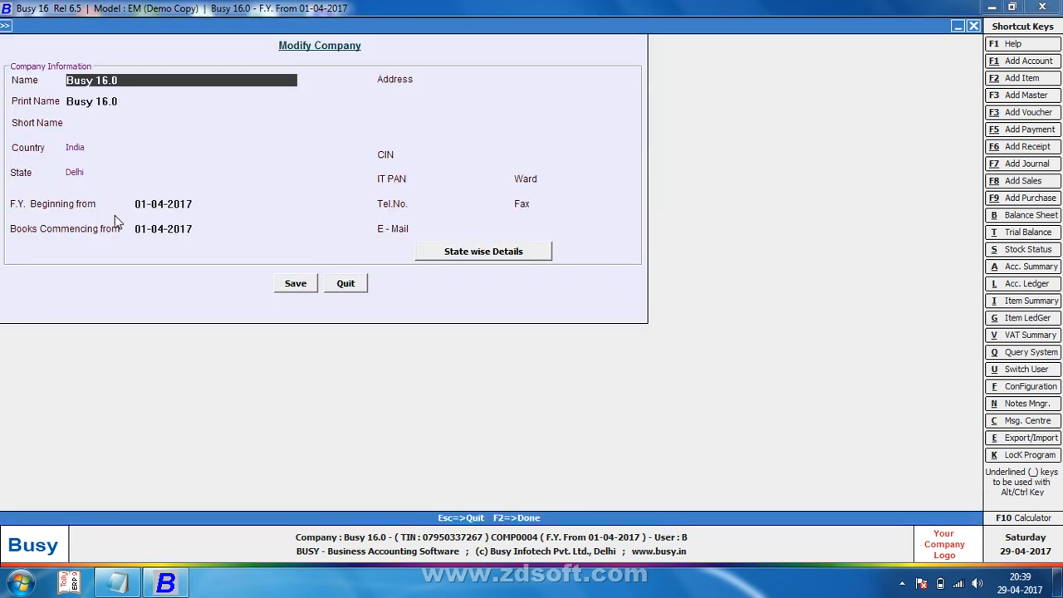
Step: Enter the company's IT PAN and Ward 235 in Modify Company and save
click(456, 181)
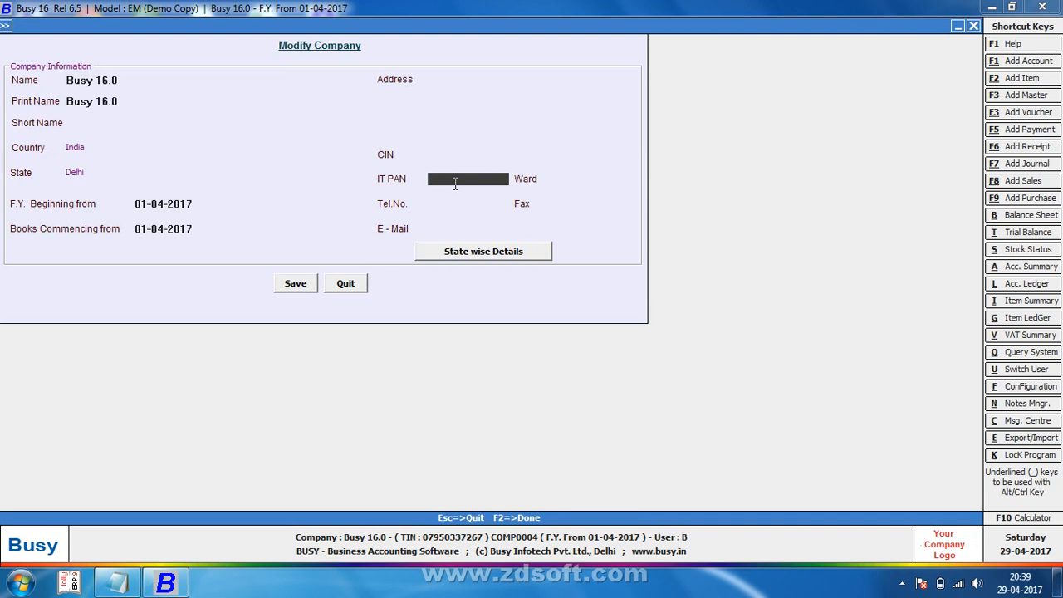
key(Return)
text(235)
key(Return)
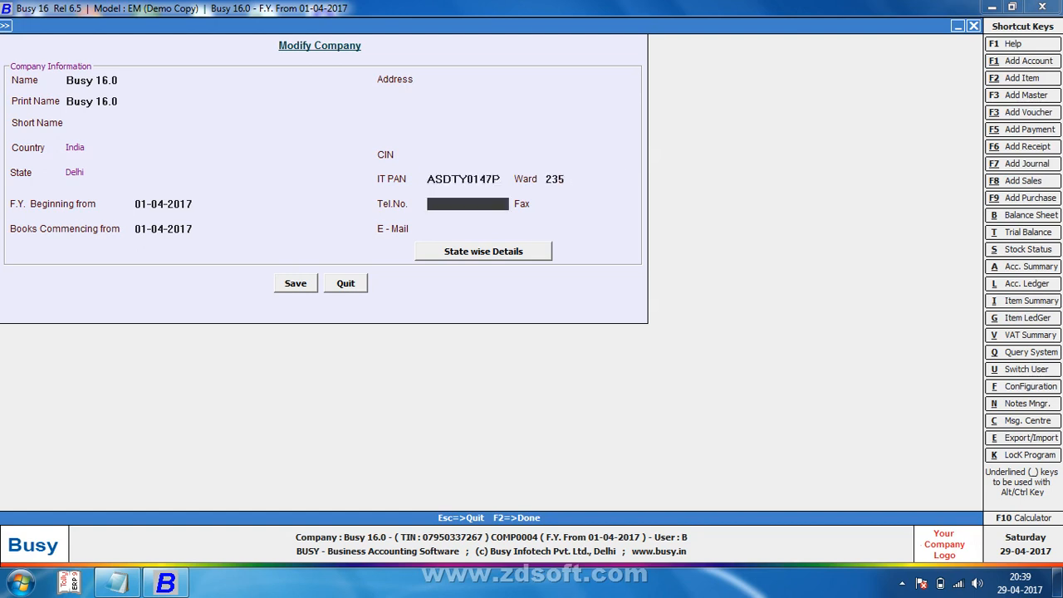
key(F2)
key(Return)
key(Escape)
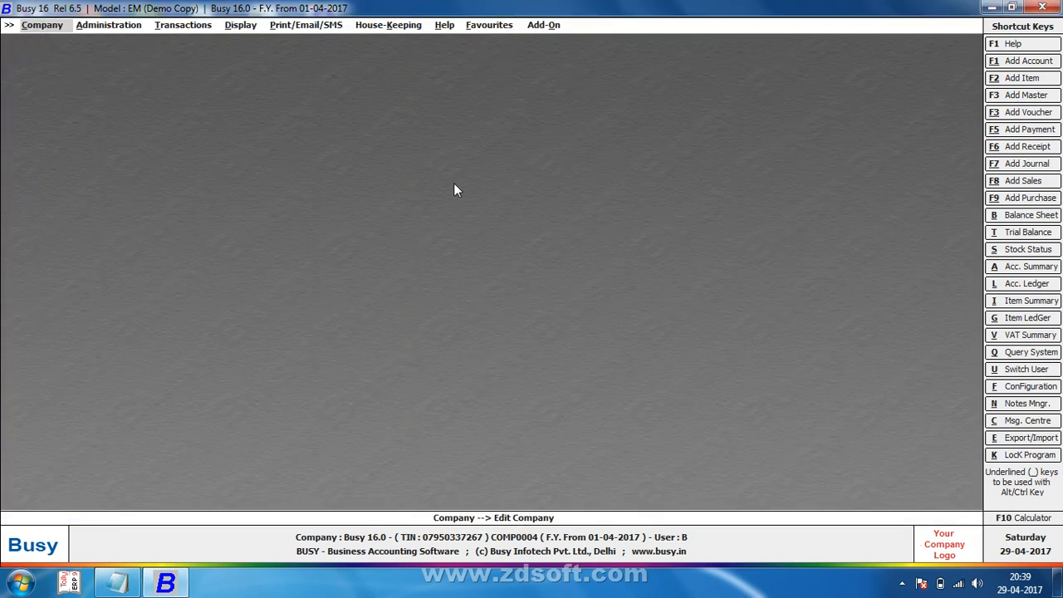
Step: Open voucher 1 in the Main series and preview it, checking the company PAN line
key(Right)
key(Right)
key(Return)
key(Return)
key(Down)
key(Return)
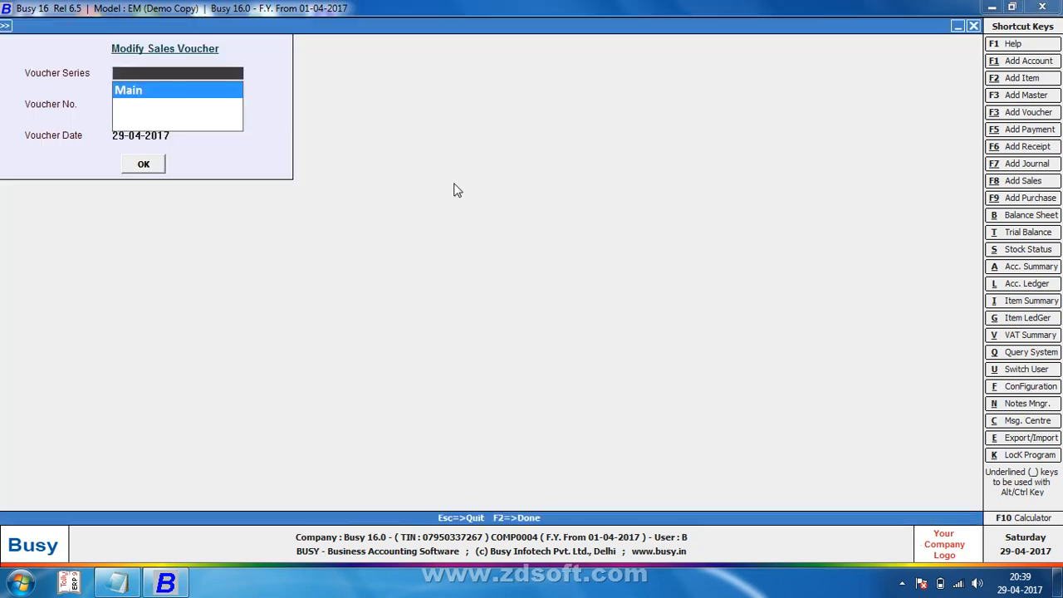
key(Return)
key(Return)
key(Return)
key(Return)
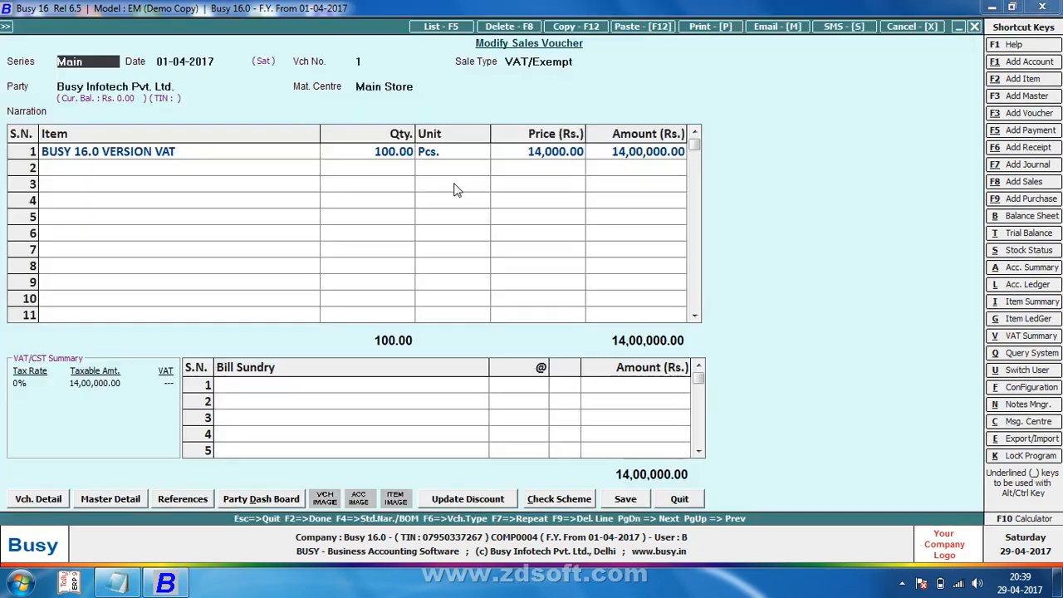
key(alt+p)
key(Return)
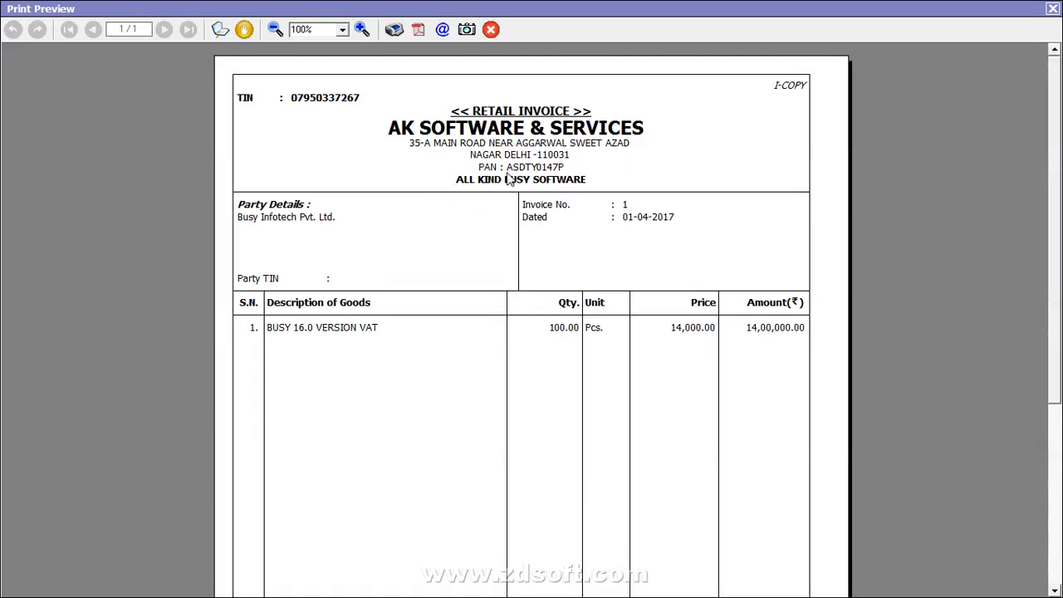
key(Escape)
key(Escape)
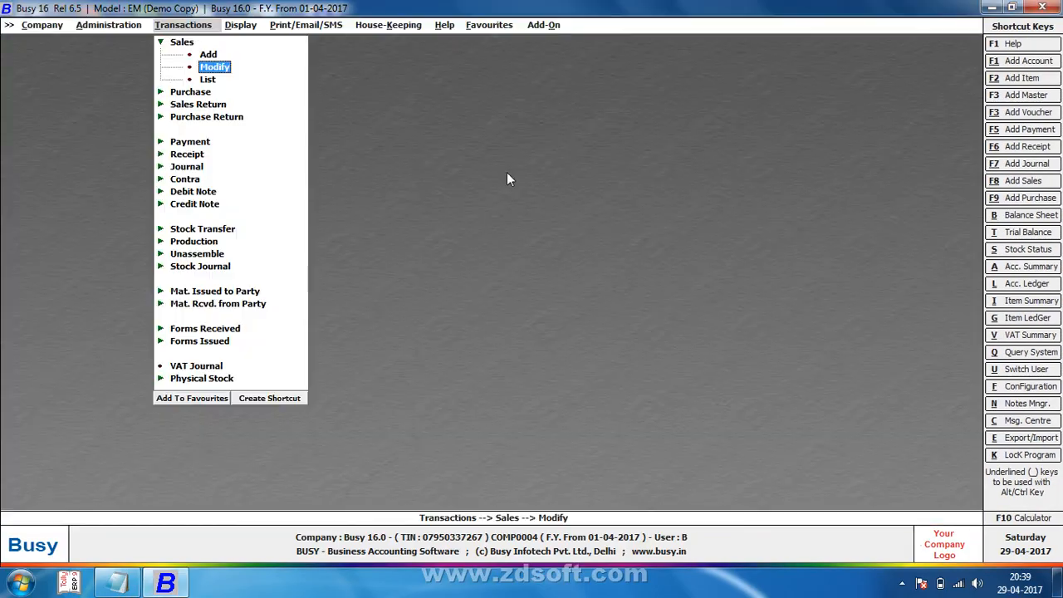
key(Escape)
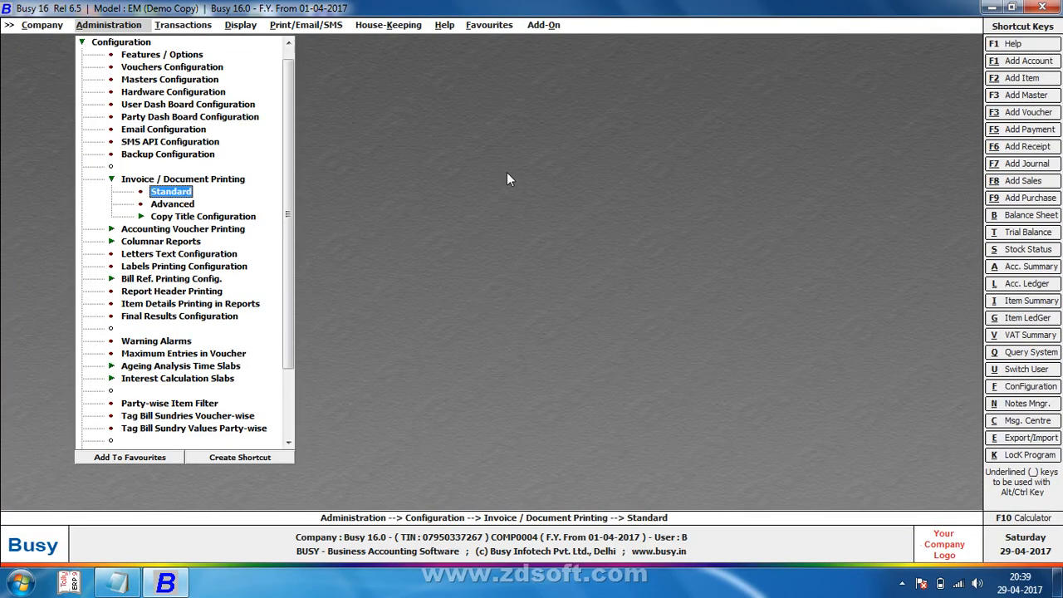
Step: Turn on Print Party PAN in the Sales Invoice print configuration and save
key(Down)
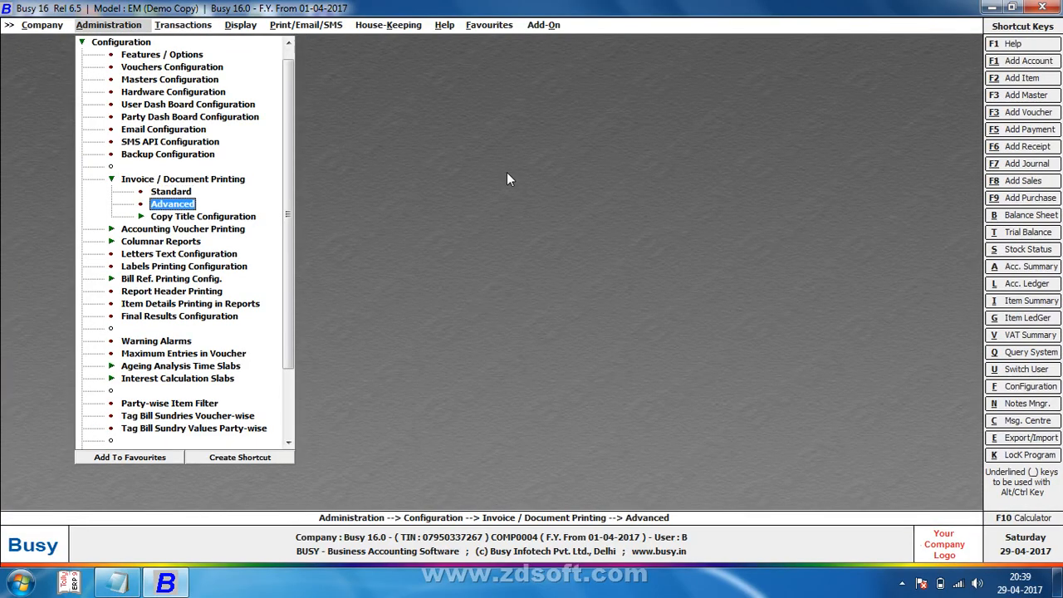
key(Up)
key(Return)
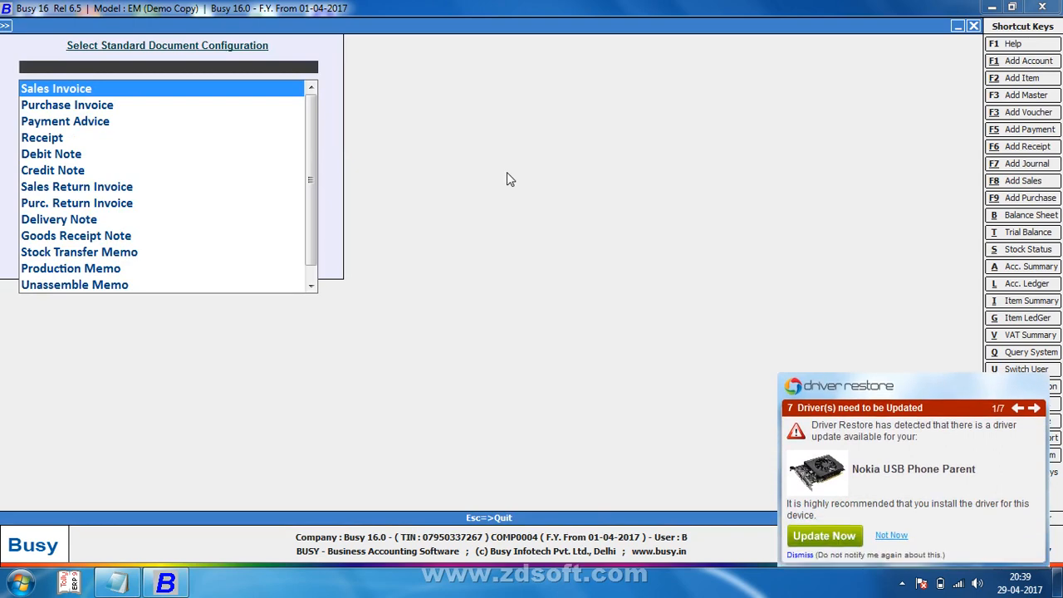
key(Return)
click(892, 536)
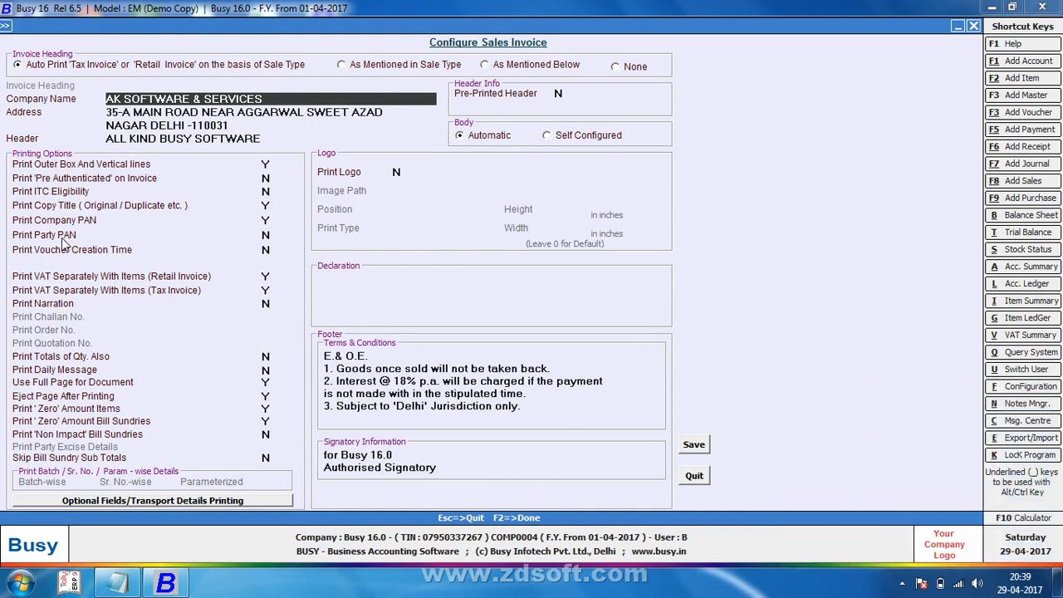
click(266, 236)
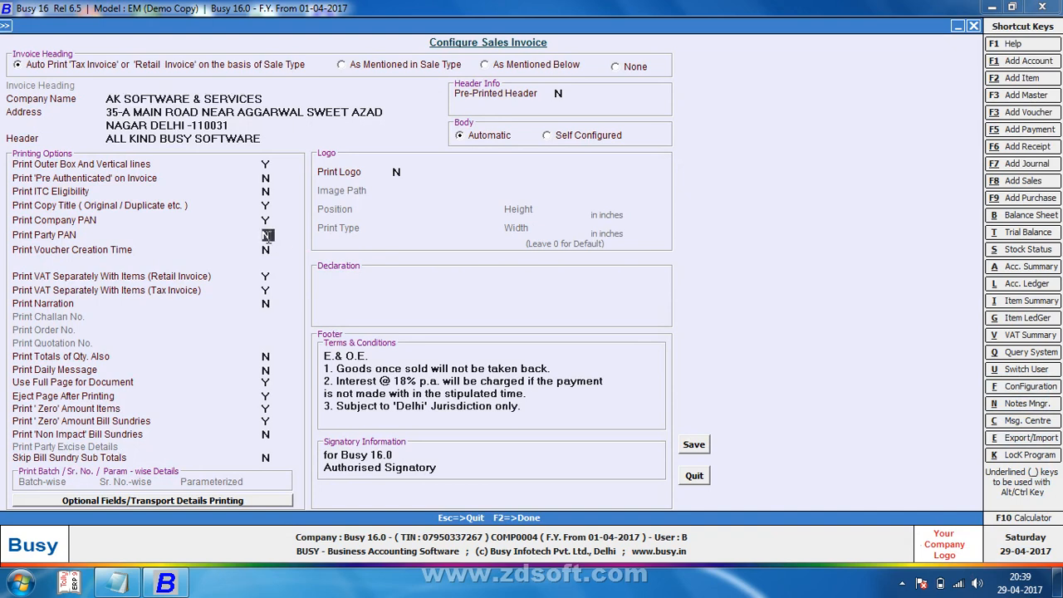
key(Escape)
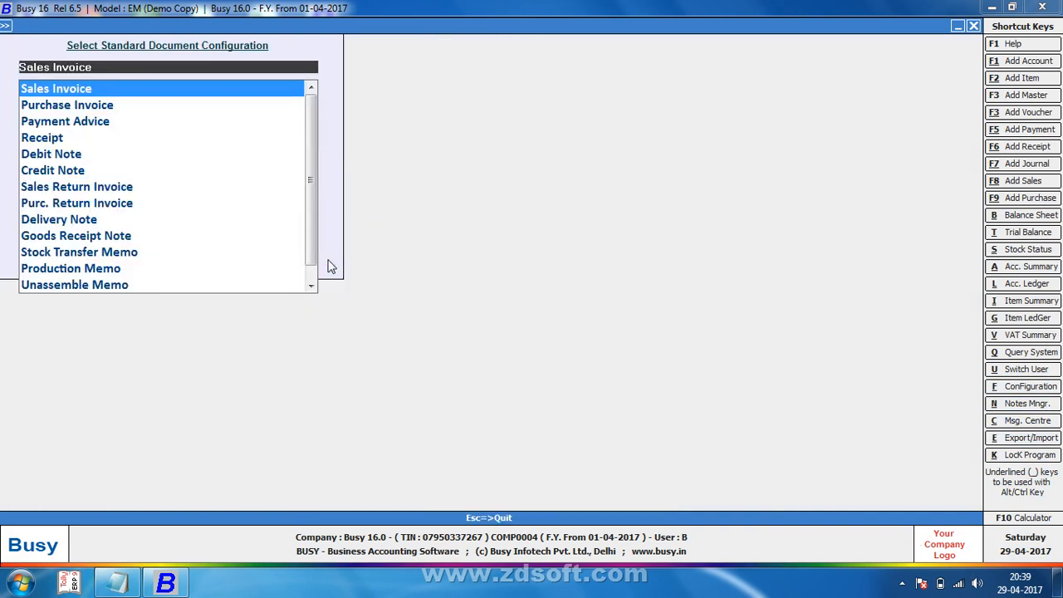
key(Escape)
Step: Reopen invoice 1 and preview it, showing Party PAN and Party TIN lines
key(F8)
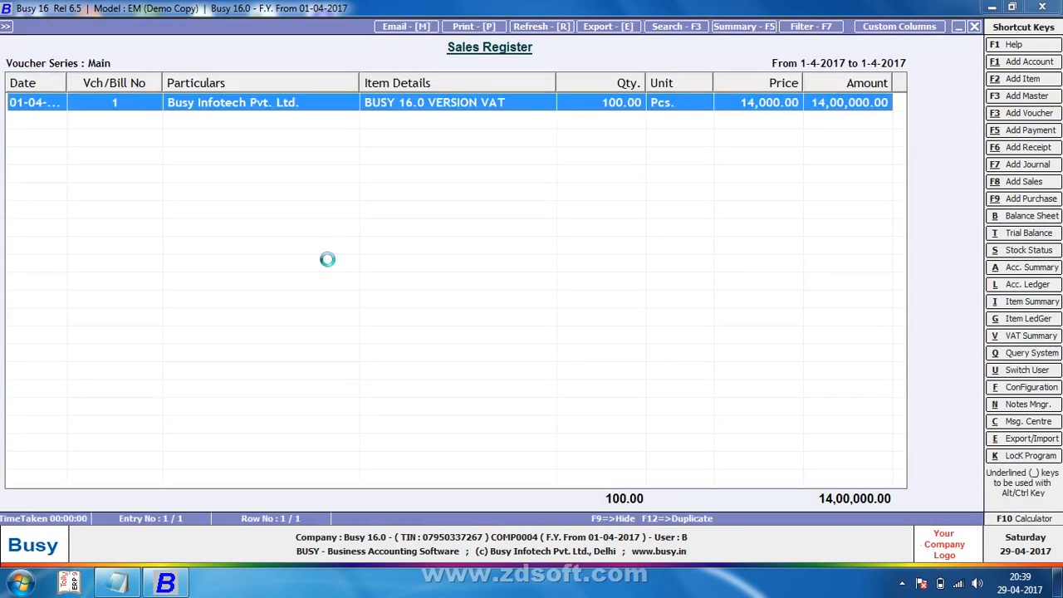
key(Return)
key(alt+p)
key(Return)
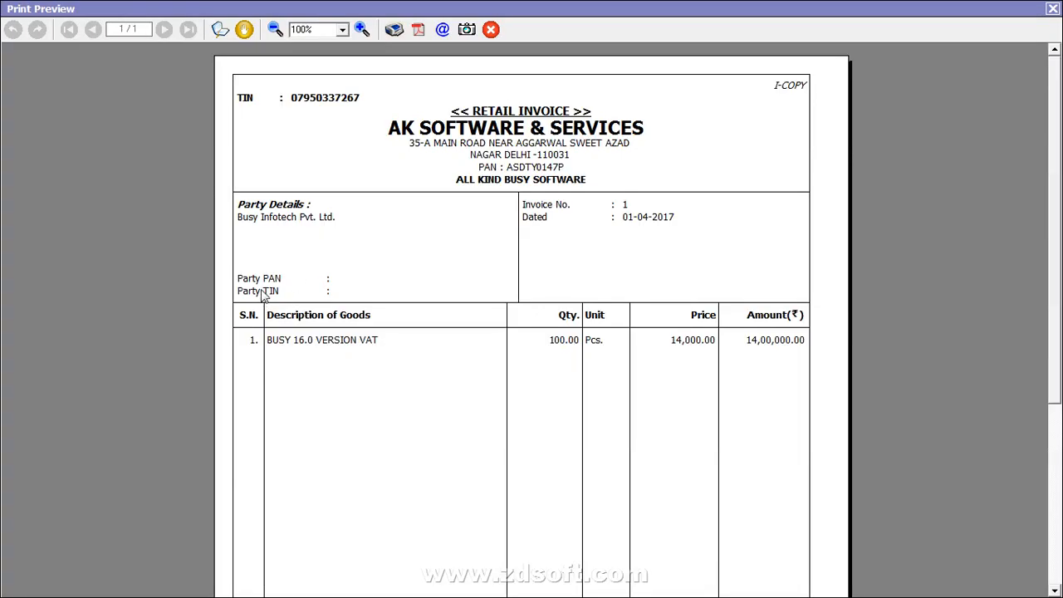
key(Escape)
key(Escape)
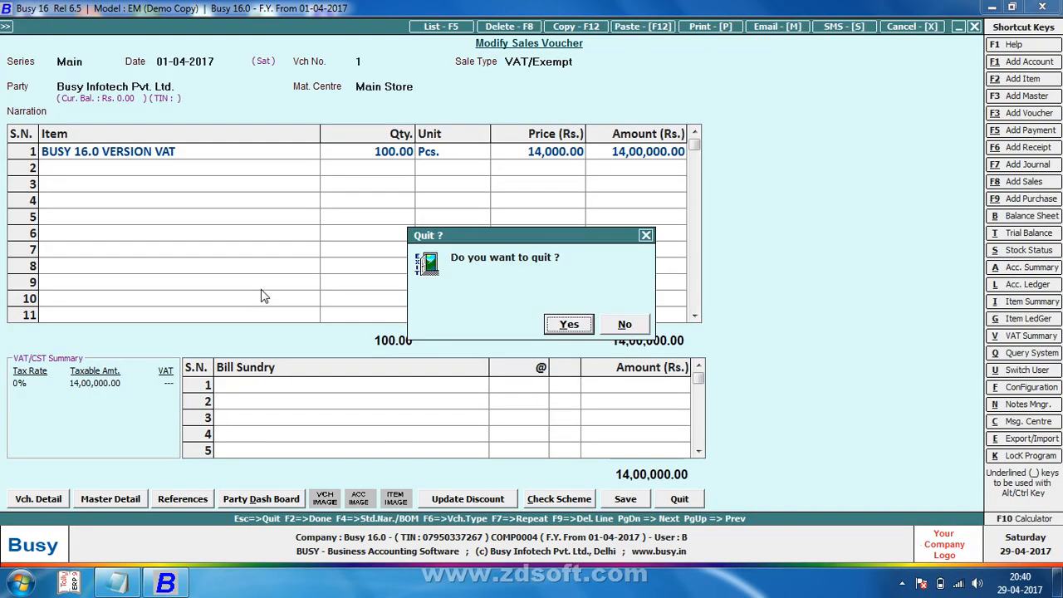
Step: Quit the voucher and reach the Standard document configuration list
key(Return)
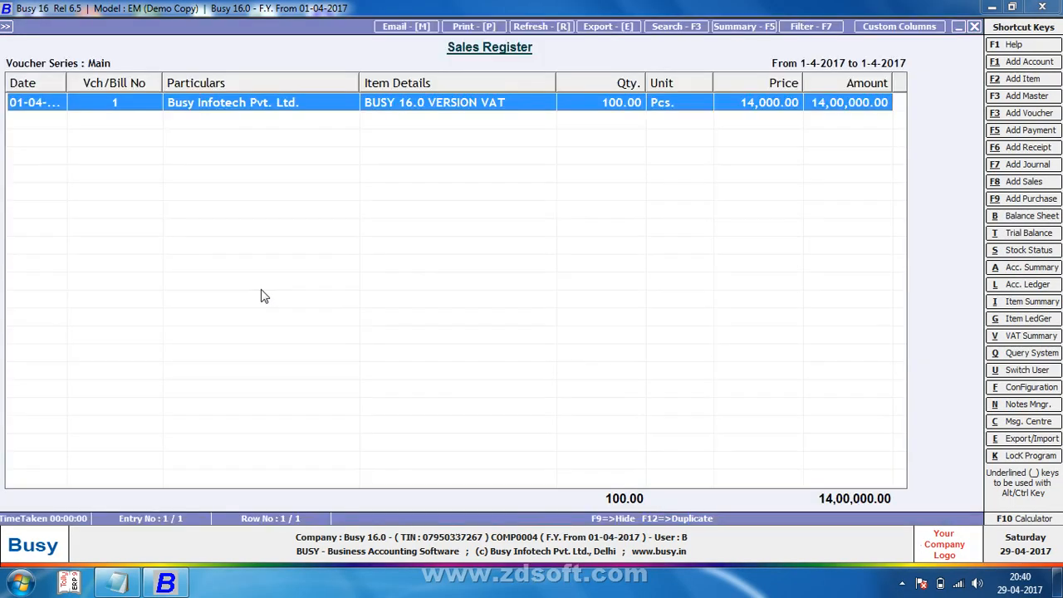
key(Escape)
key(Return)
key(Escape)
key(Return)
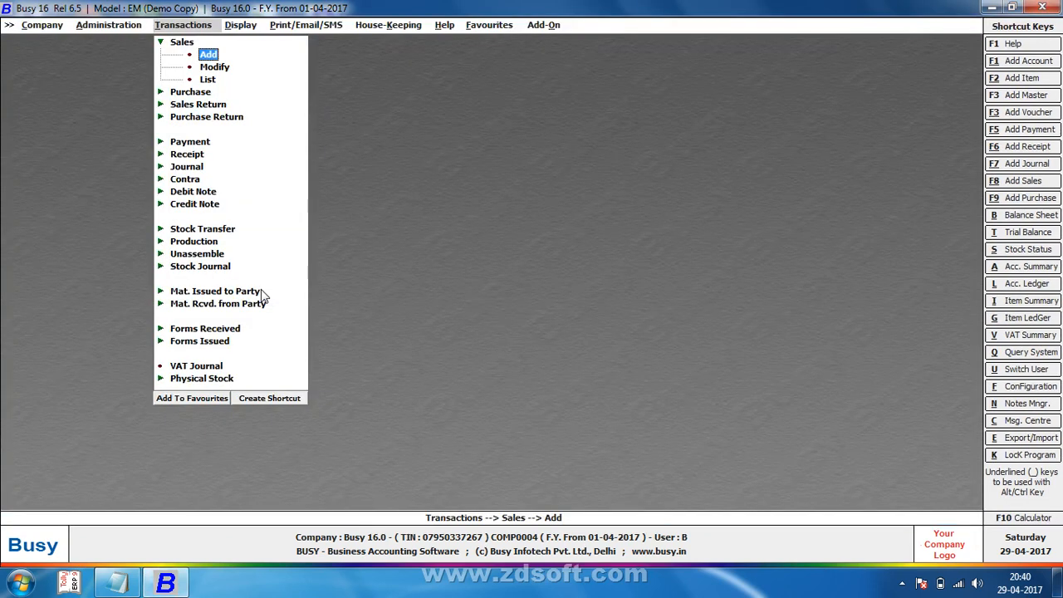
key(Left)
key(Return)
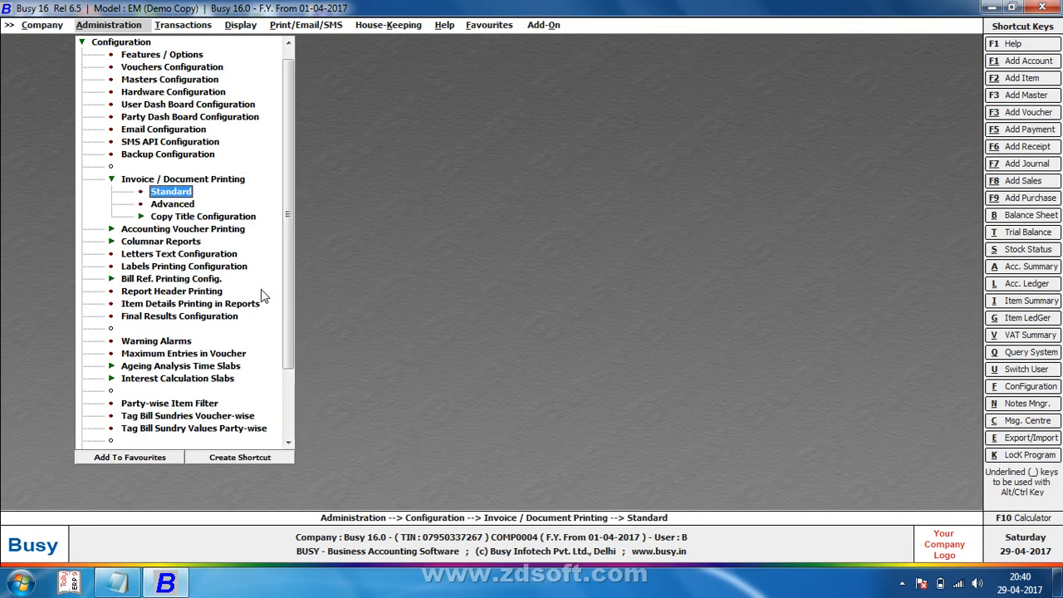
key(Down)
key(Return)
key(Escape)
key(Up)
key(Return)
key(Return)
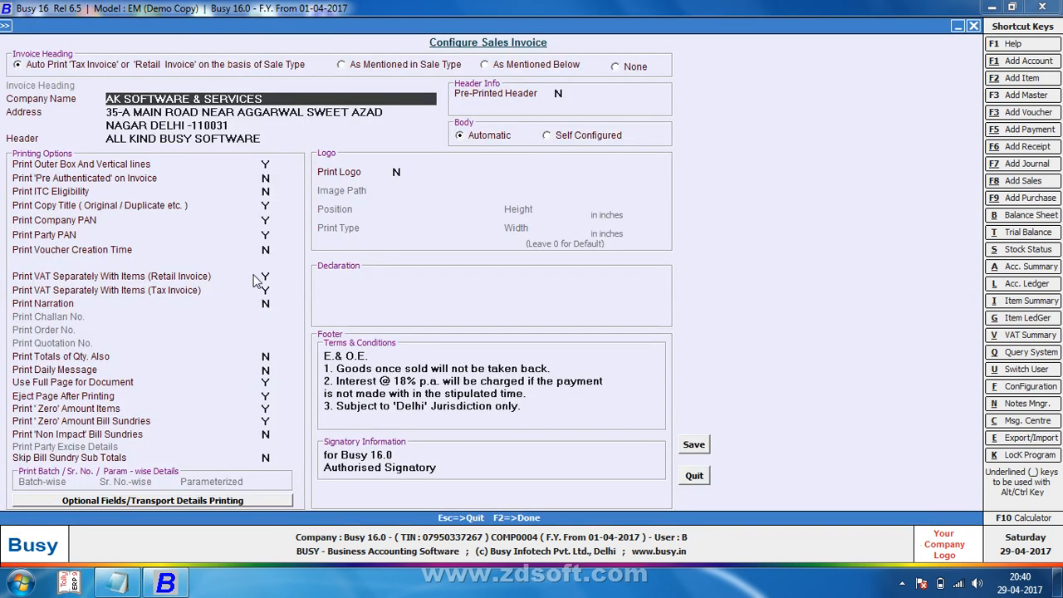
Step: Set Print Party PAN and Print Company PAN to N for Sales Invoice and save
click(267, 236)
text(N)
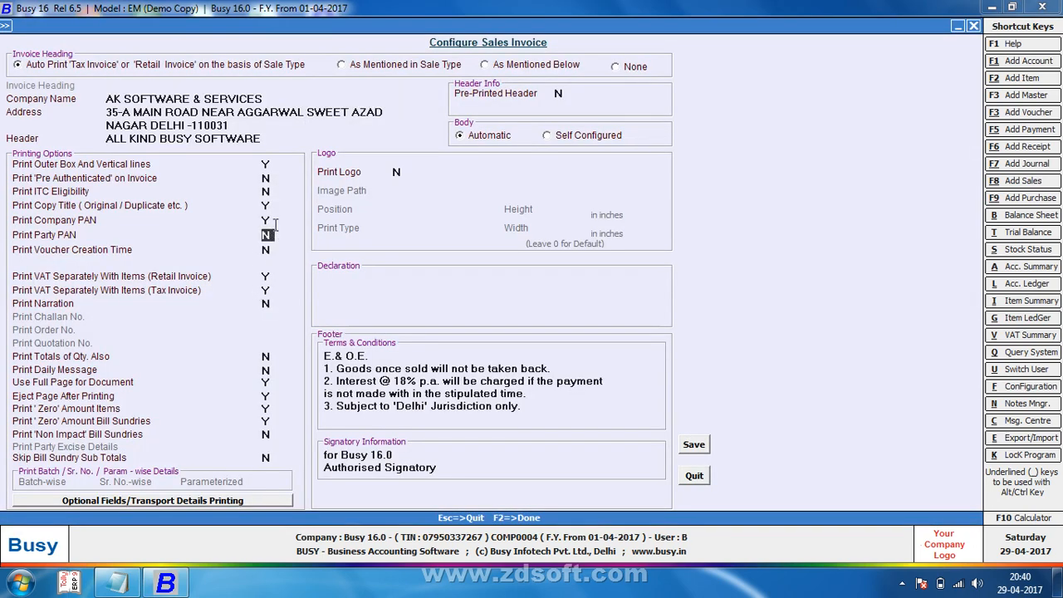
click(267, 221)
key(F2)
key(Return)
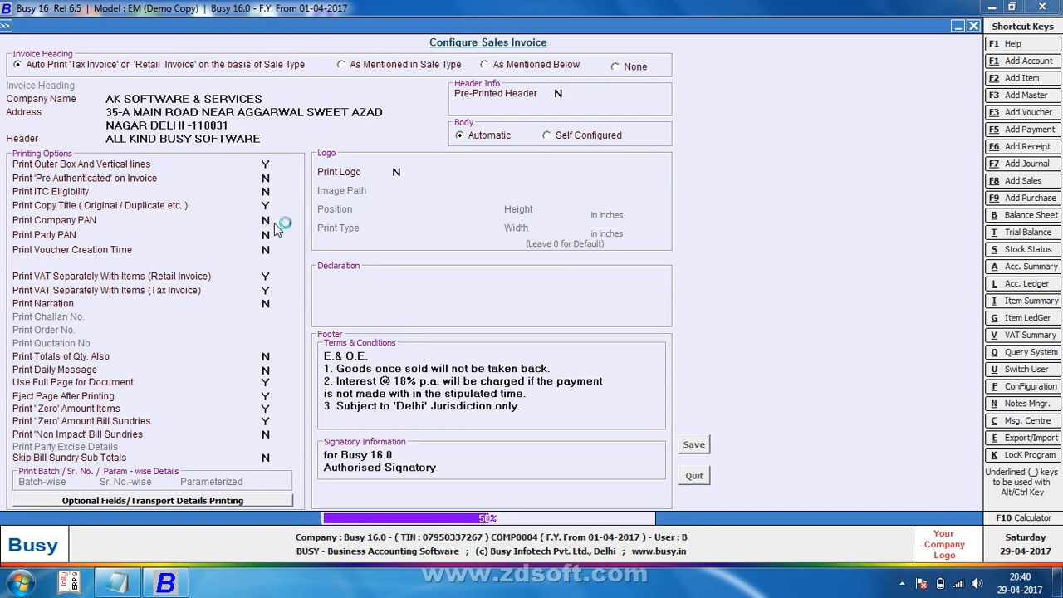
key(Escape)
Step: Reopen sales invoice 1 from the Main series register
key(F8)
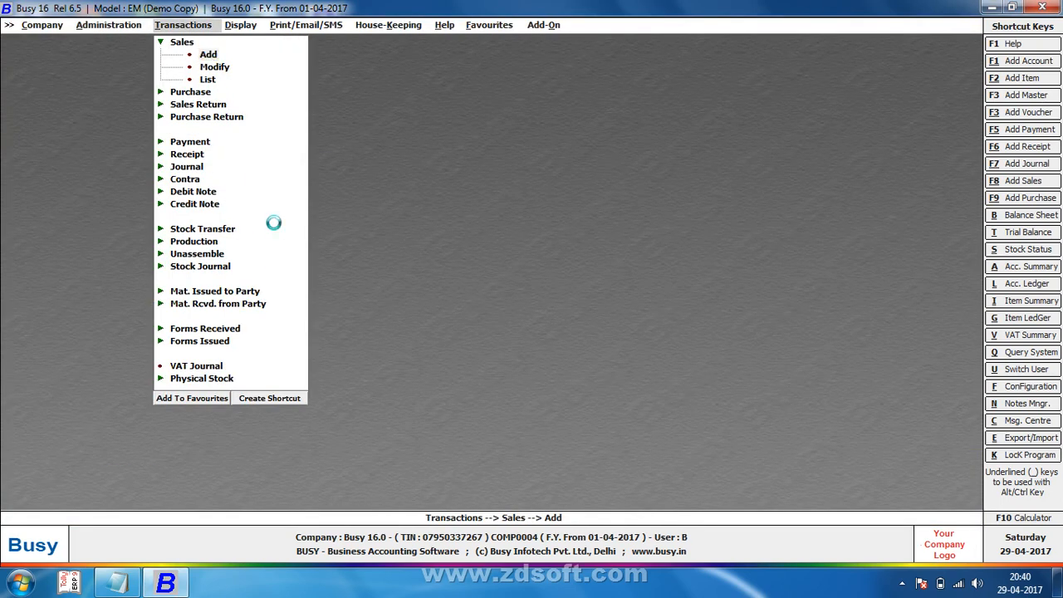
key(F5)
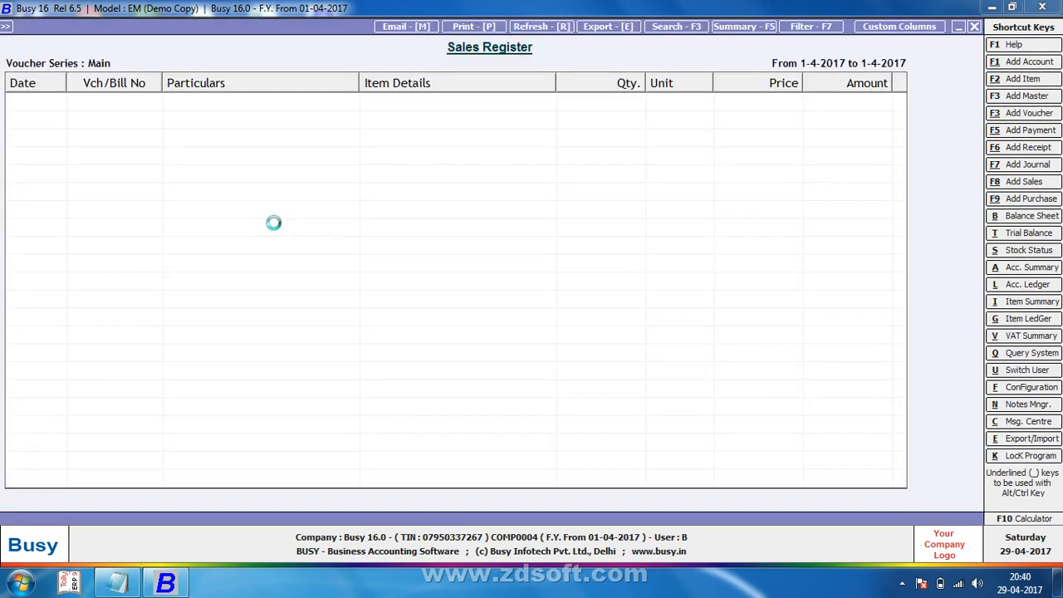
key(Return)
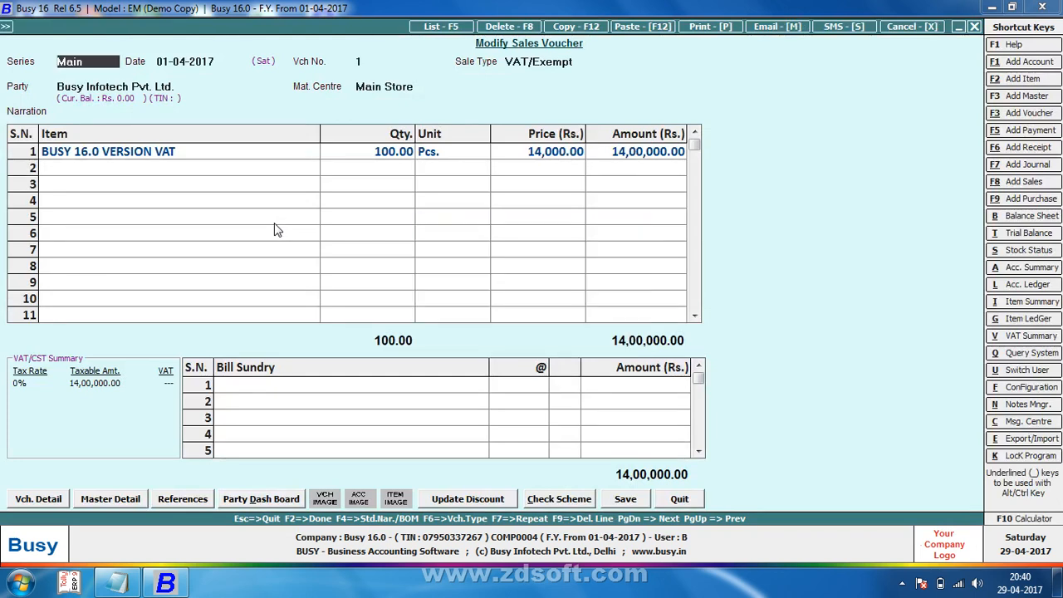
Step: Preview invoice 1 and confirm only Party TIN appears, with no PAN lines
key(alt+p)
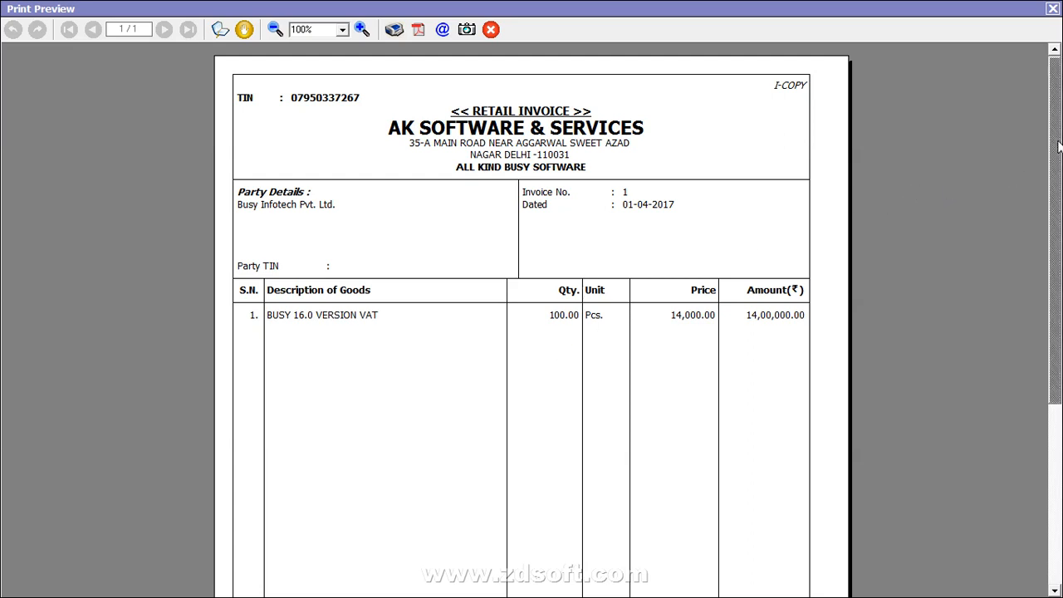
mouse_move(1059, 147)
mouse_down()
mouse_move(1059, 333)
mouse_move(1059, 144)
mouse_up()
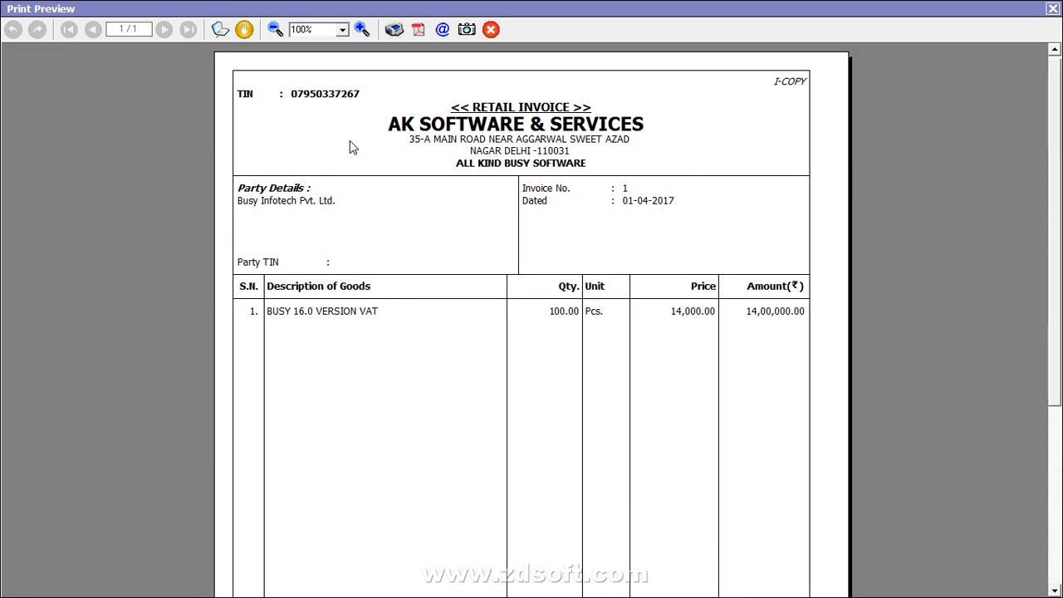
click(1052, 8)
Step: Set Print Voucher Creation Time to Y for Sales Invoice and save
key(Escape)
key(Escape)
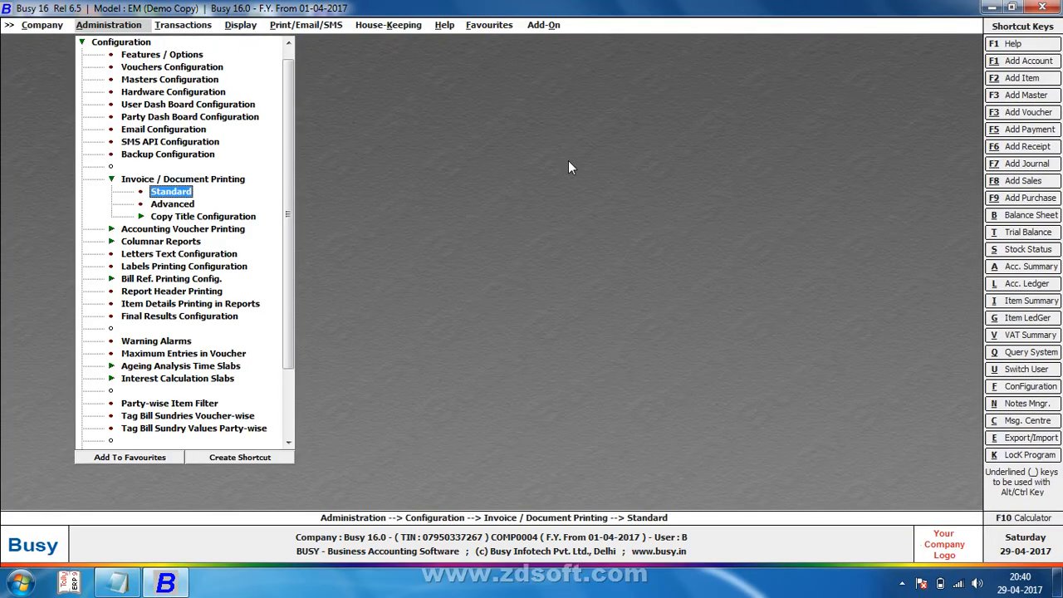
key(Down)
key(Return)
key(Escape)
key(Up)
key(Return)
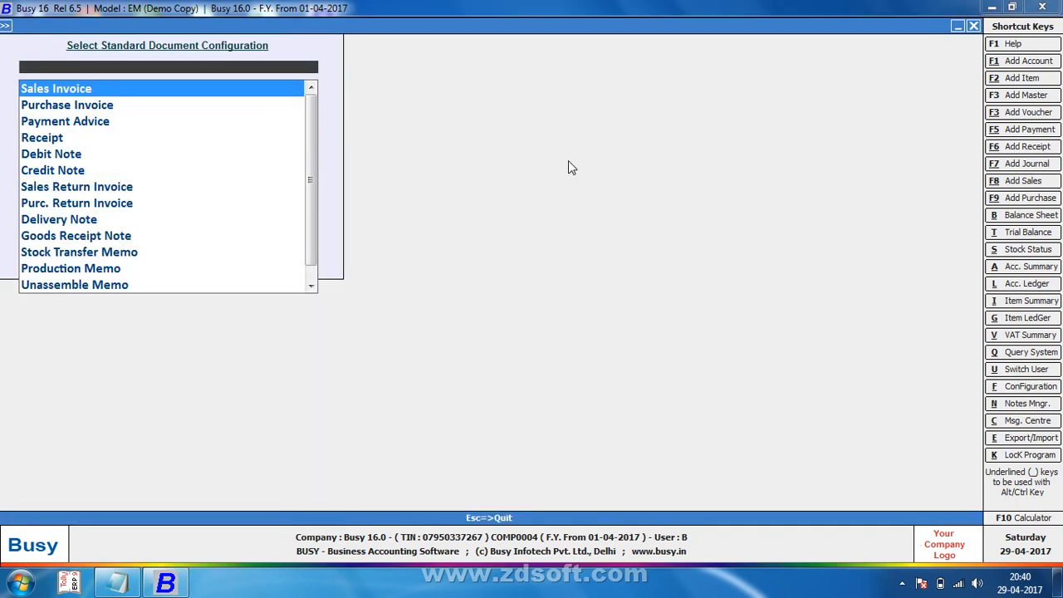
key(Return)
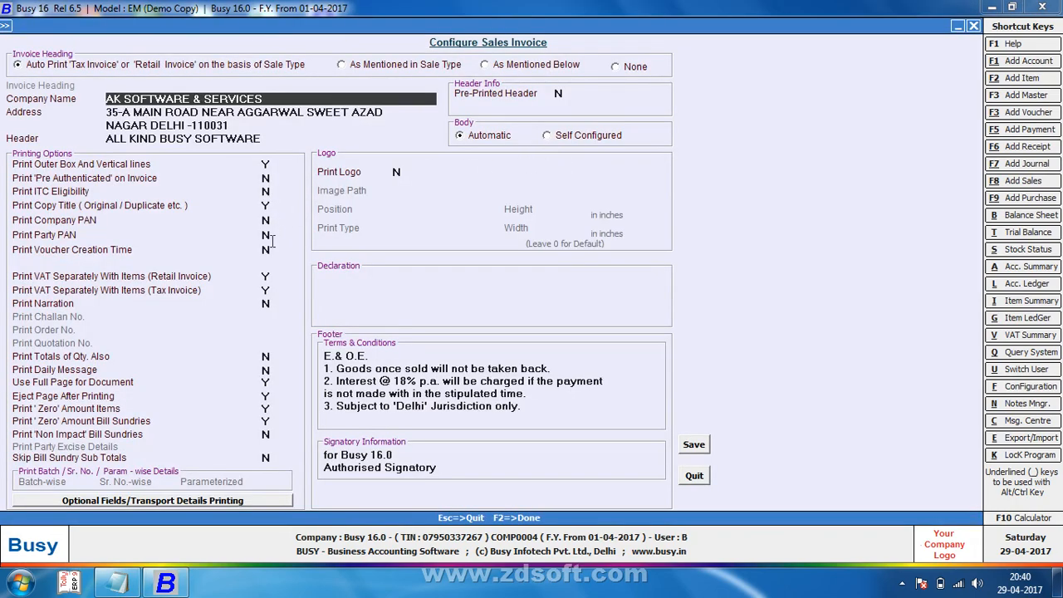
click(266, 250)
key(y)
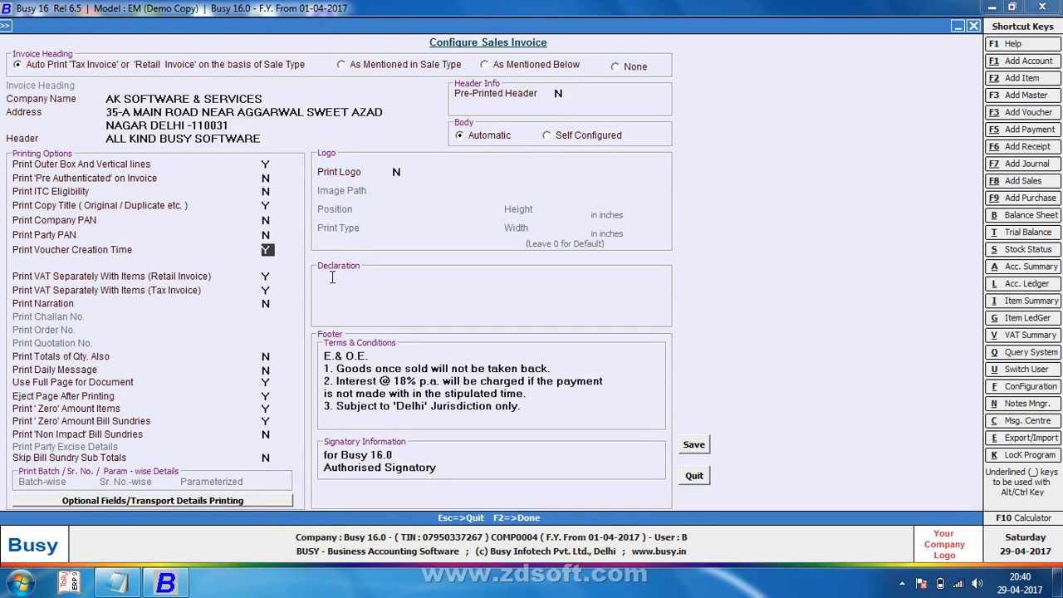
key(F2)
key(Return)
key(Escape)
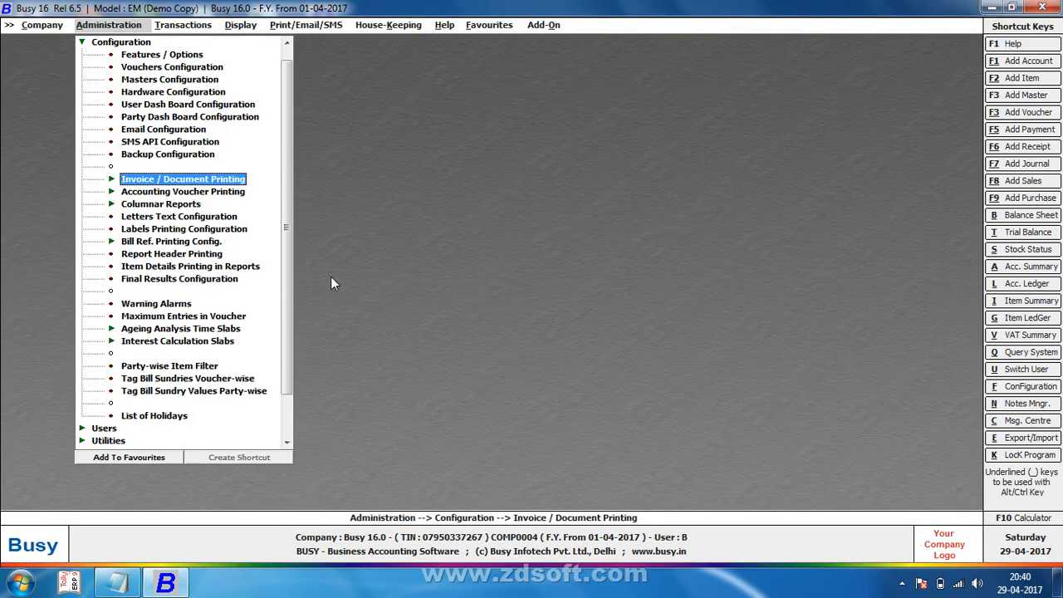
Step: Reopen voucher 1 and preview it, checking 08:33 PM beside the date
key(Right)
key(Return)
key(Return)
key(F5)
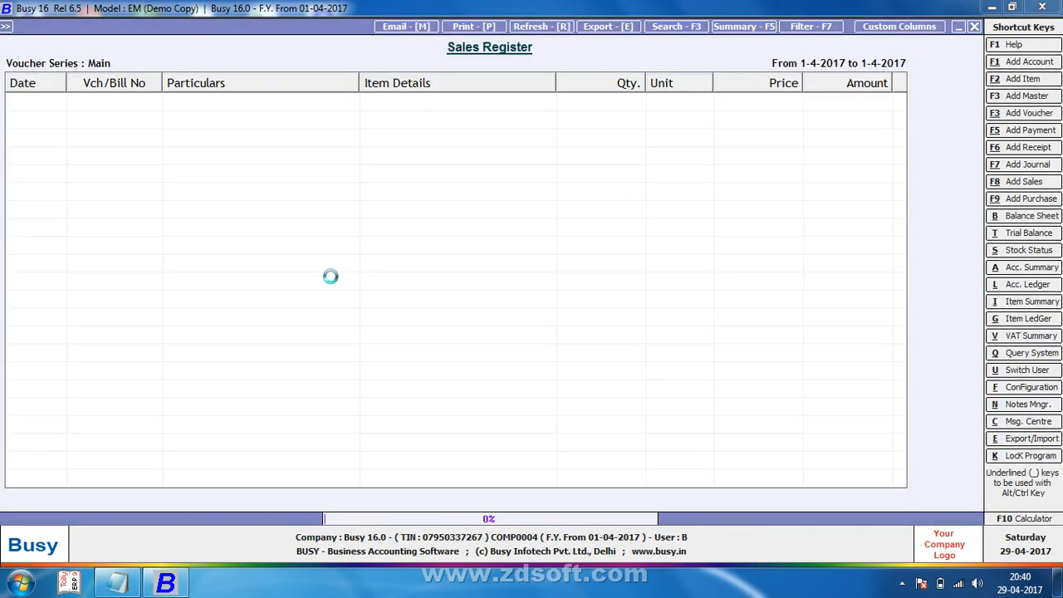
key(Return)
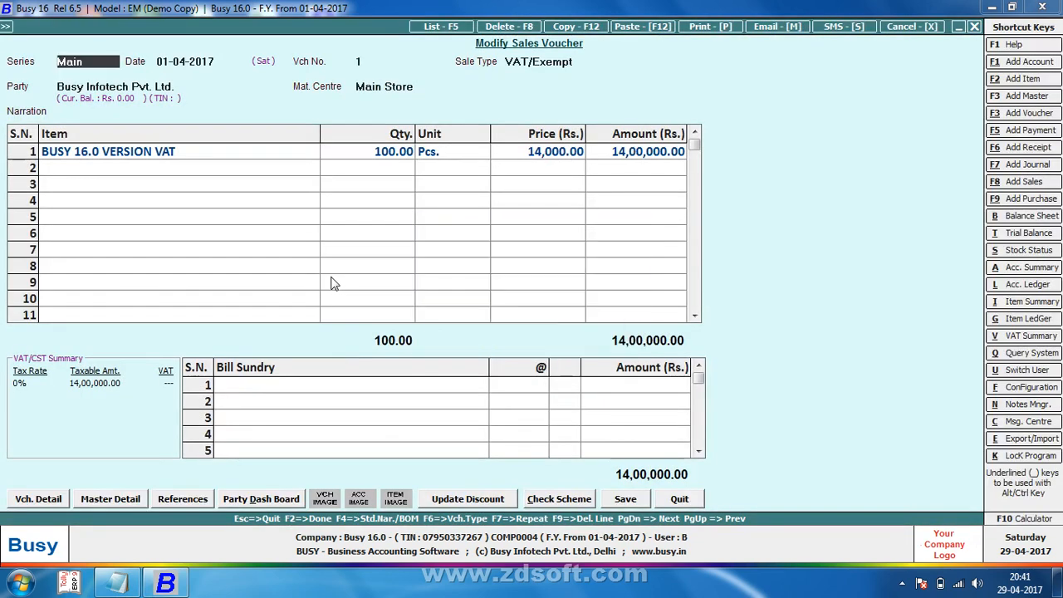
key(alt+p)
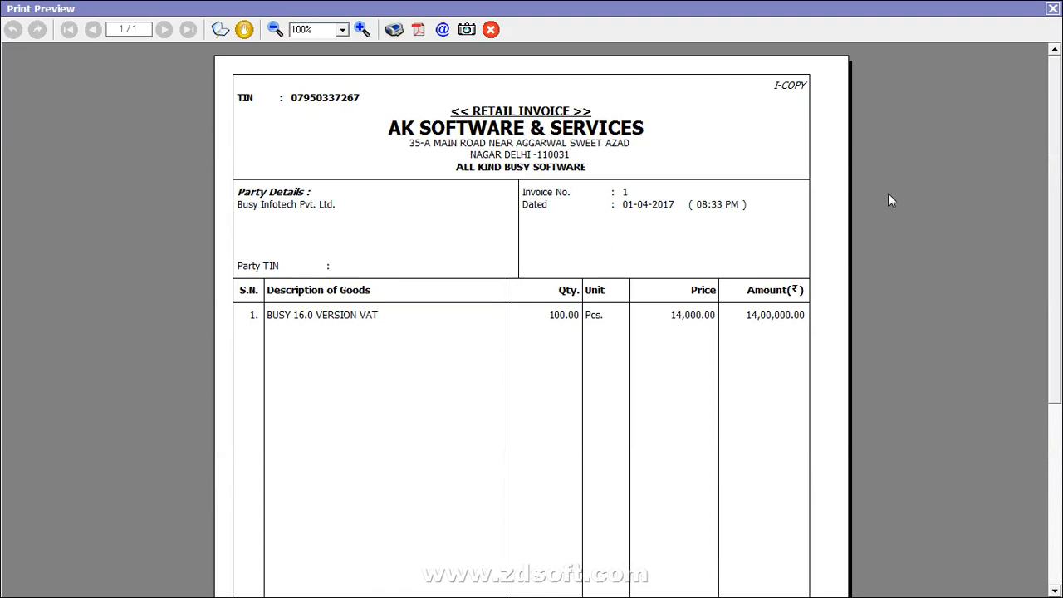
drag(1055, 218, 1055, 415)
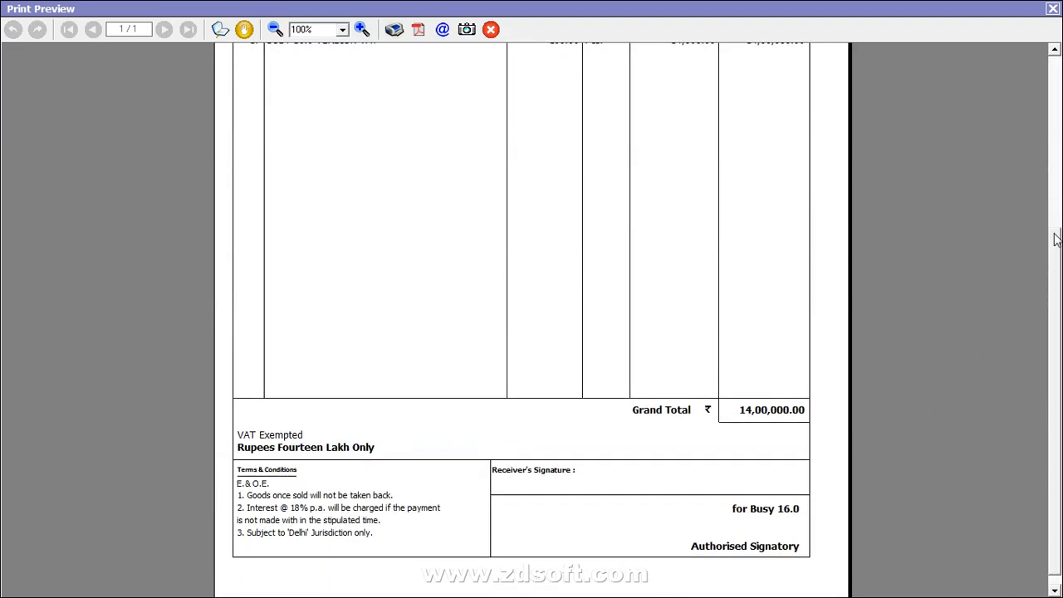
drag(1056, 238, 1053, 108)
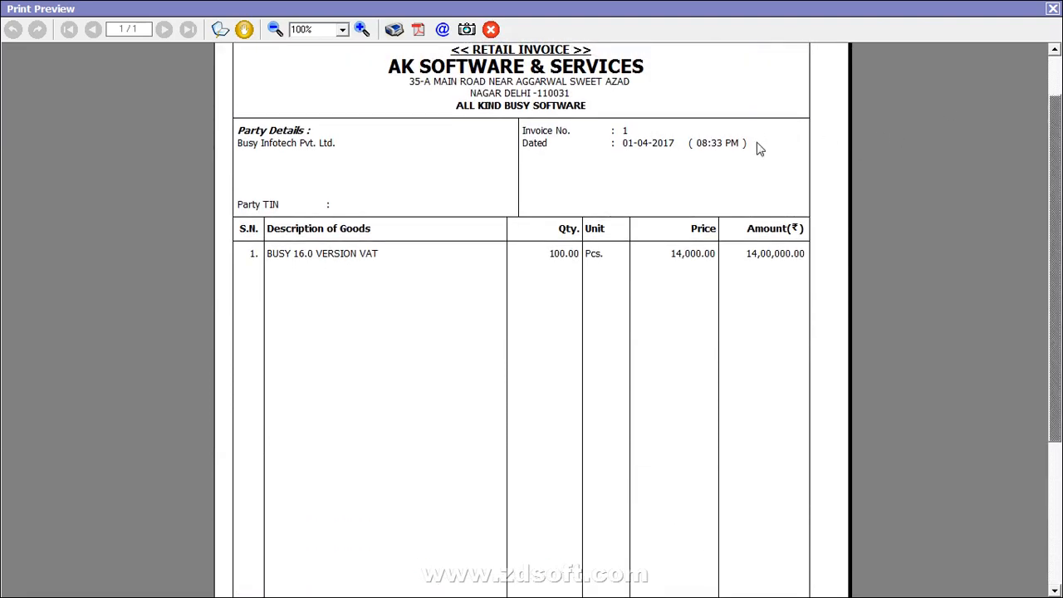
click(1053, 8)
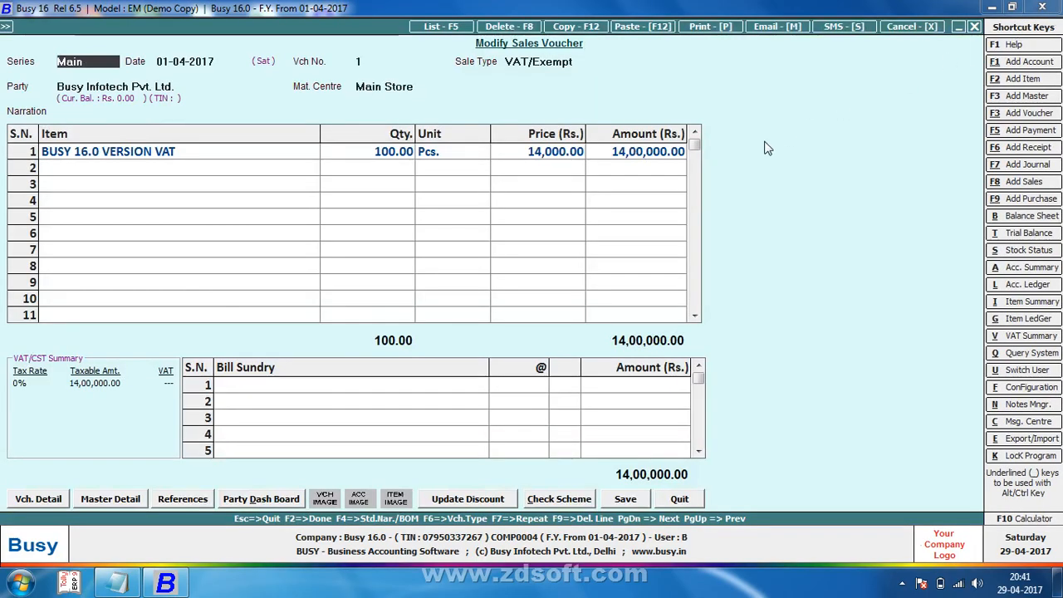
Step: Leave the voucher, reopen the sales invoice configuration and set Print Voucher Creation Time to N
key(Escape)
key(Return)
key(Escape)
key(Escape)
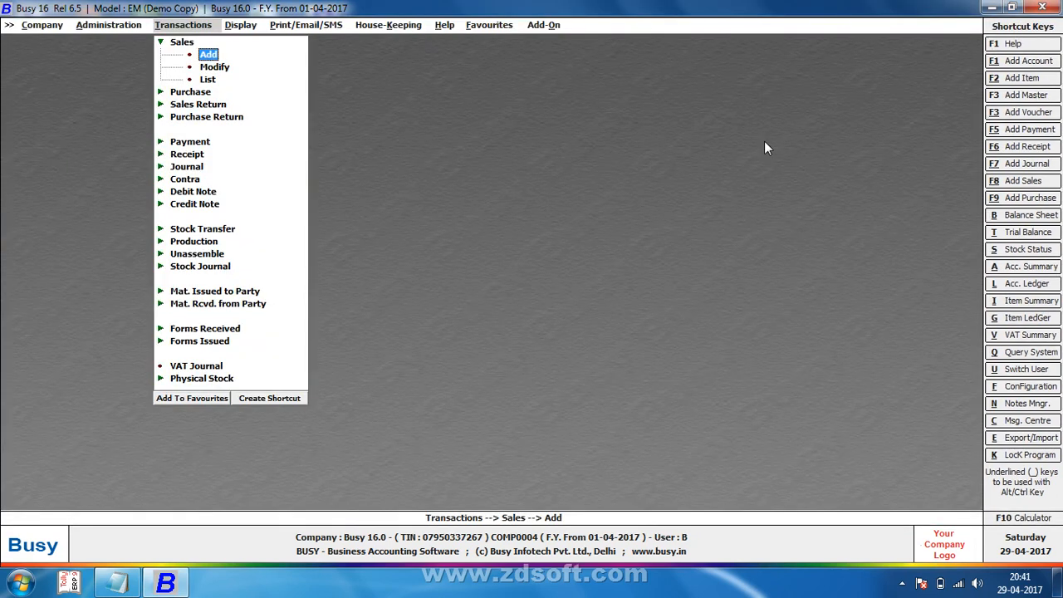
key(Left)
key(Return)
key(Return)
key(Return)
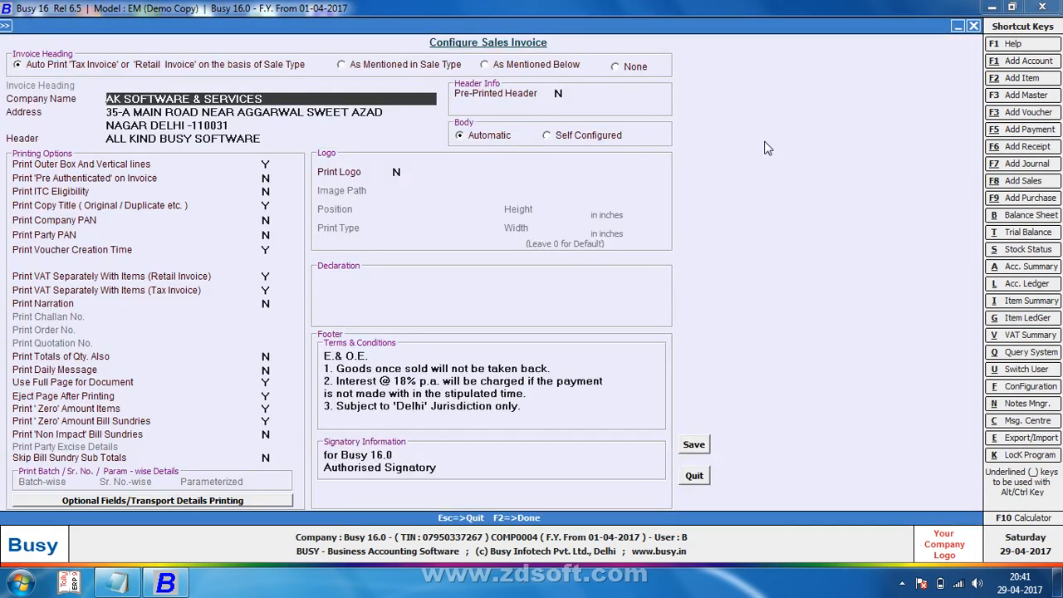
click(265, 250)
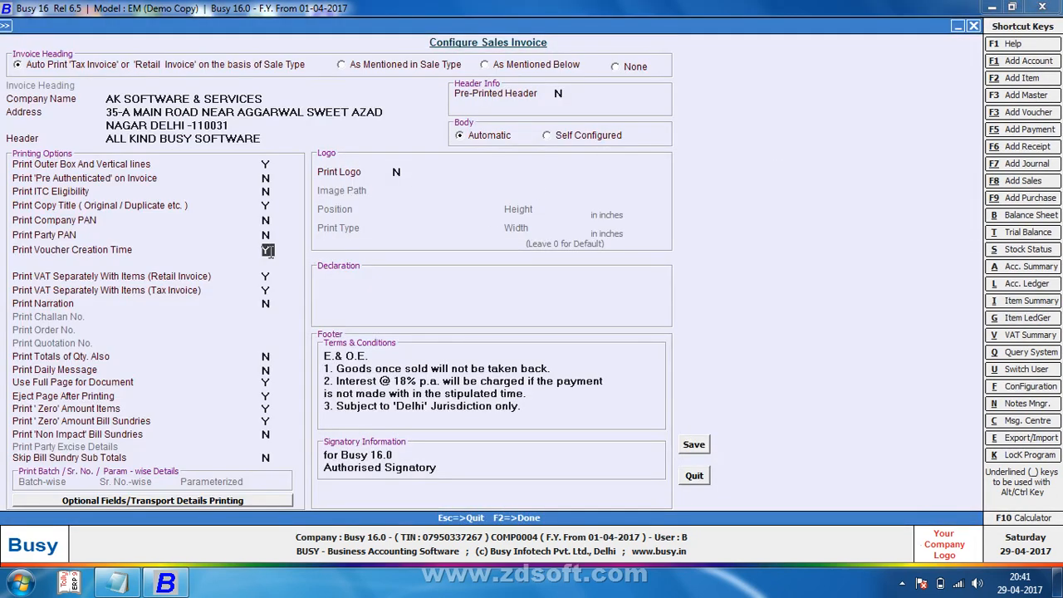
Step: Open the existing sales voucher from the register and print-preview its invoice
click(1024, 183)
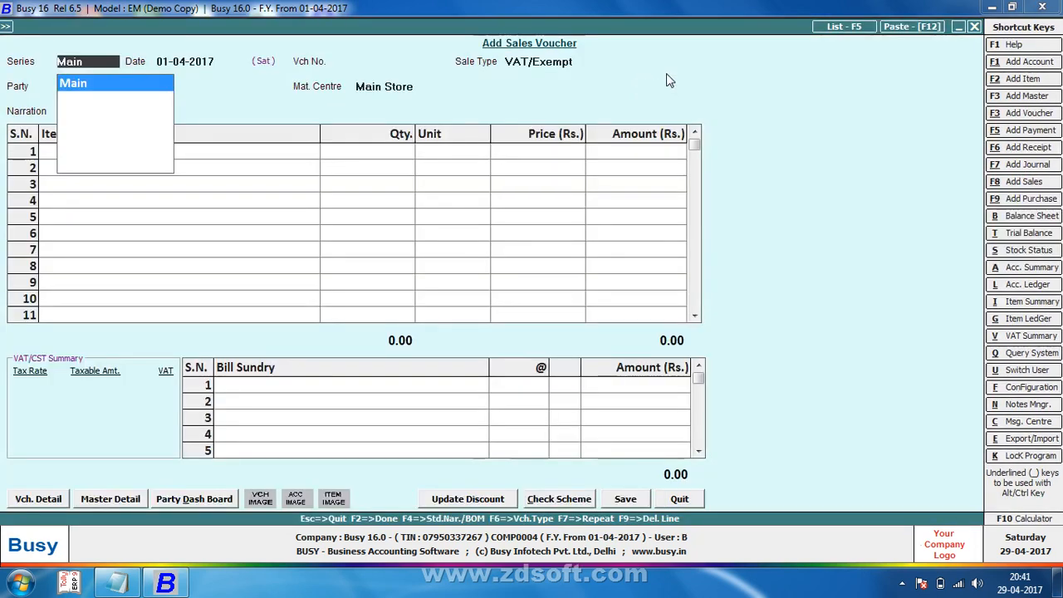
click(841, 27)
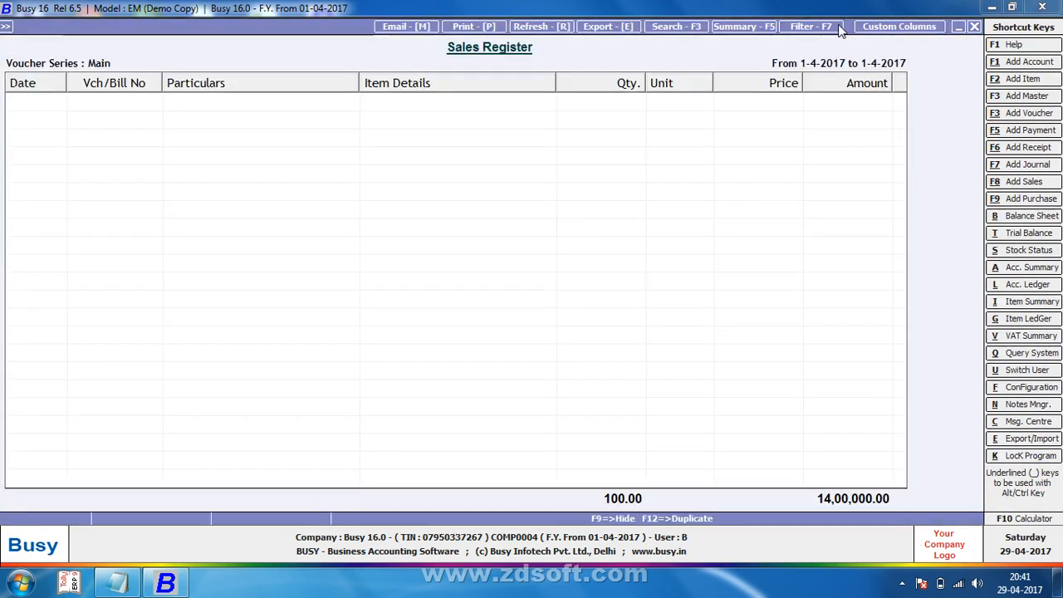
key(Return)
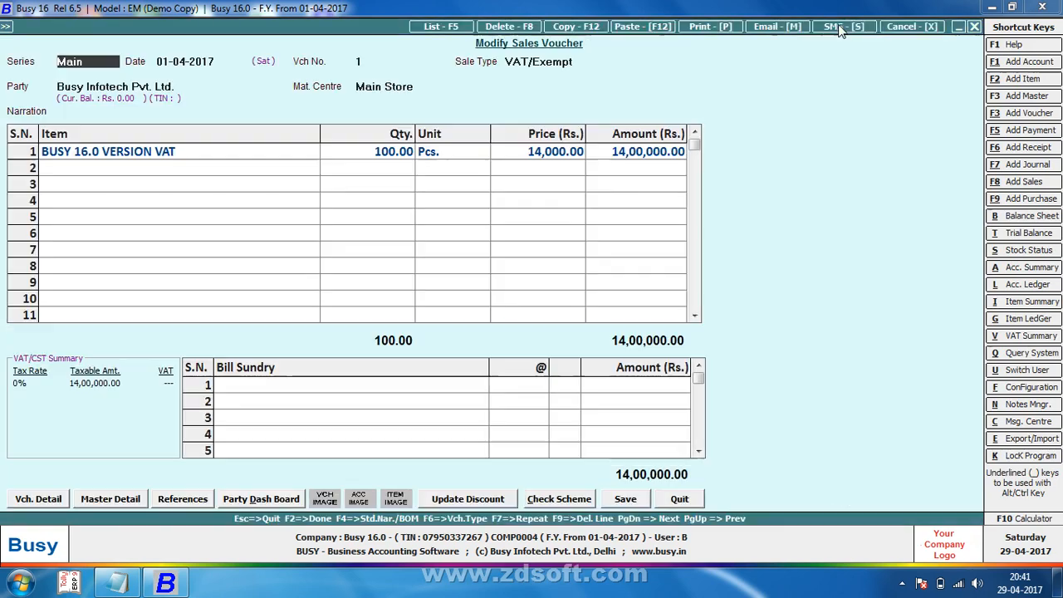
key(alt+p)
key(Return)
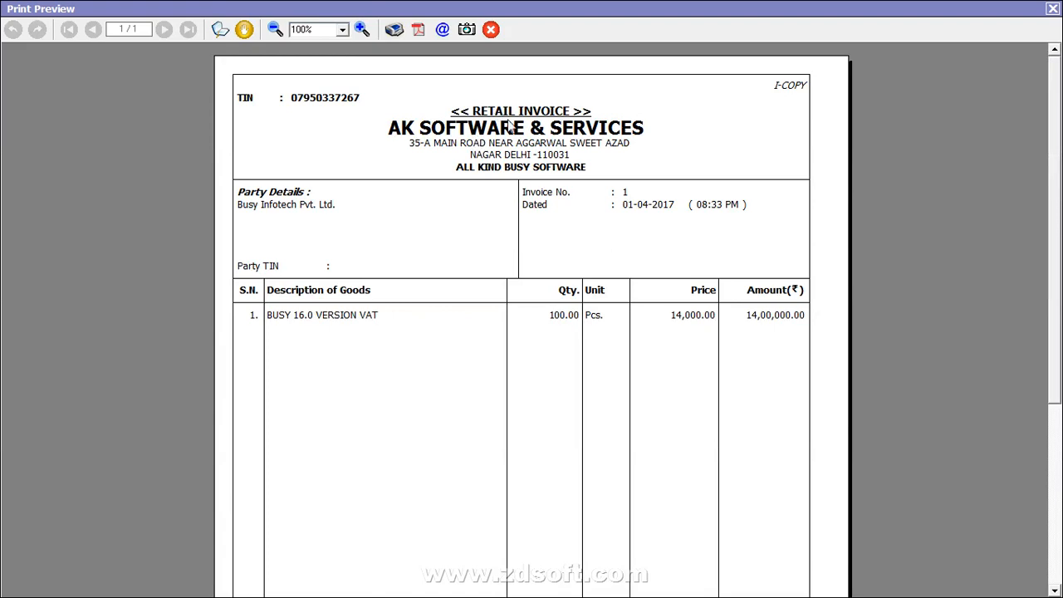
Step: Adjust the retail and tax invoice VAT printing settings and save the configuration
key(Escape)
key(Escape)
key(Escape)
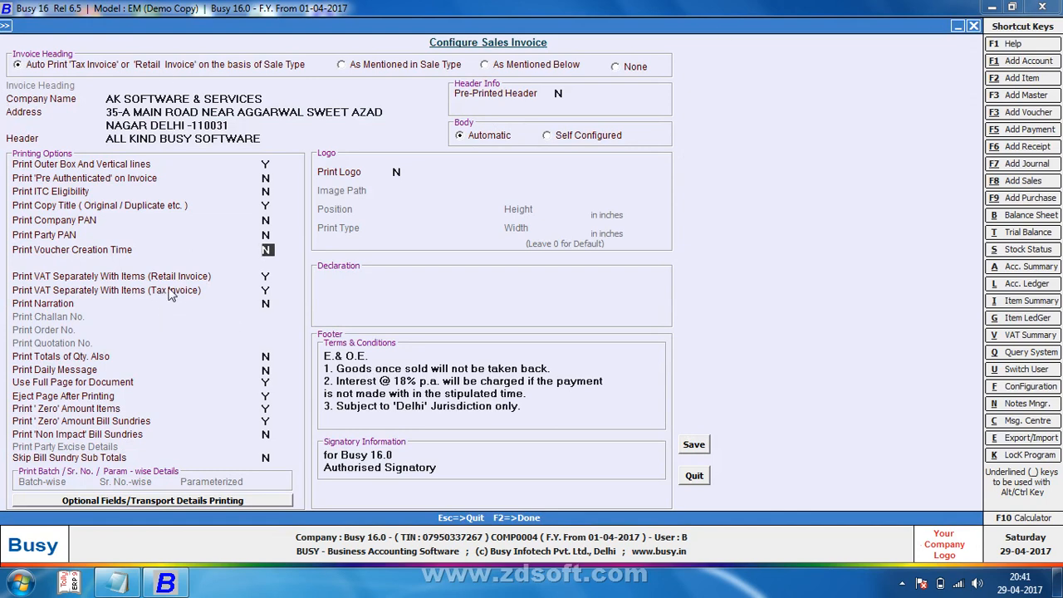
click(268, 276)
click(268, 290)
key(F2)
key(Return)
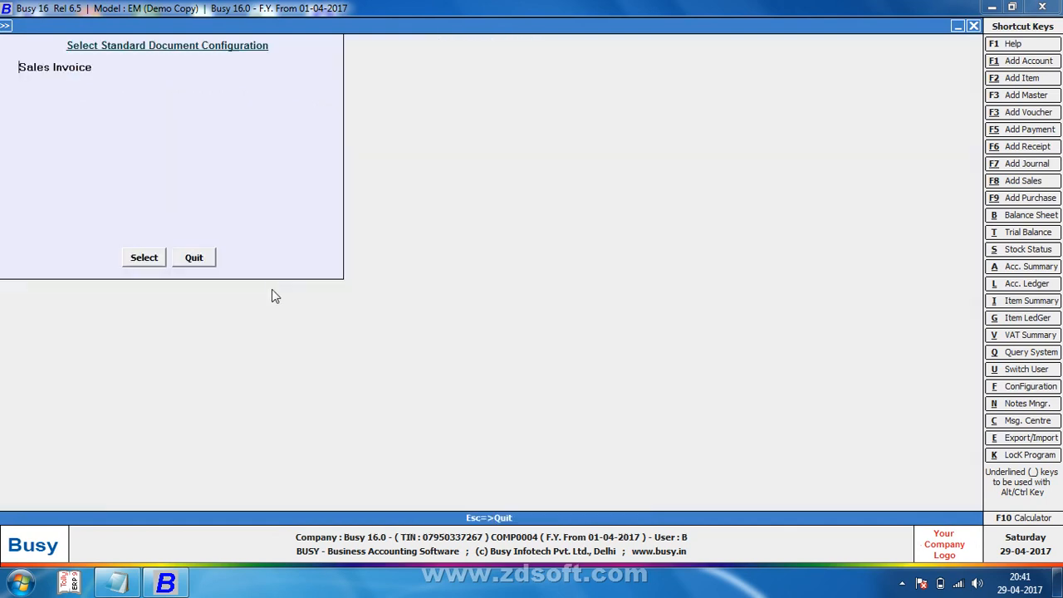
Step: Reopen the sales voucher and print-preview it, now dated just 01-04-2017
key(Escape)
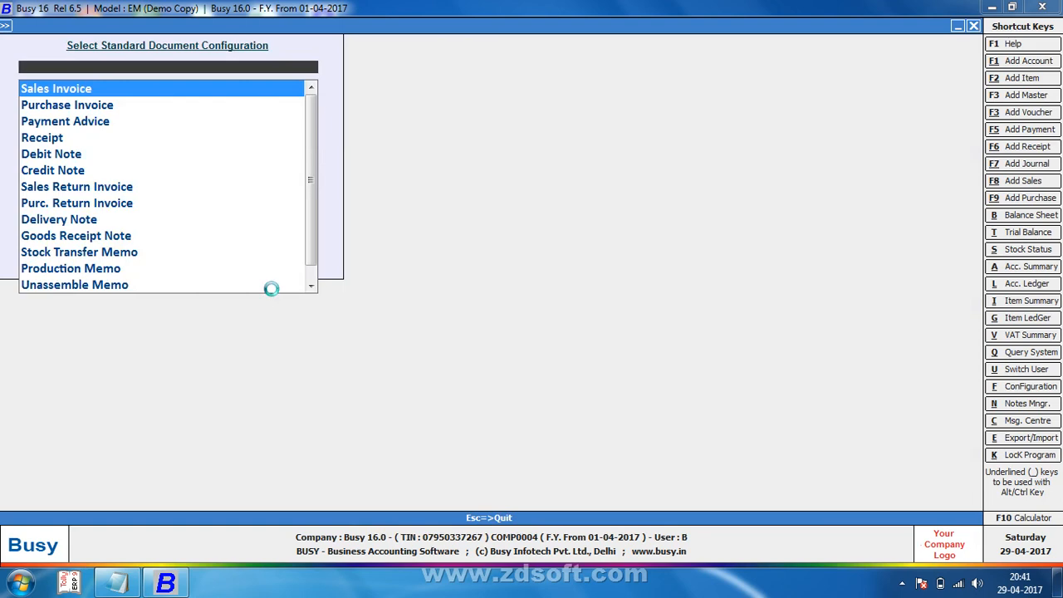
key(Escape)
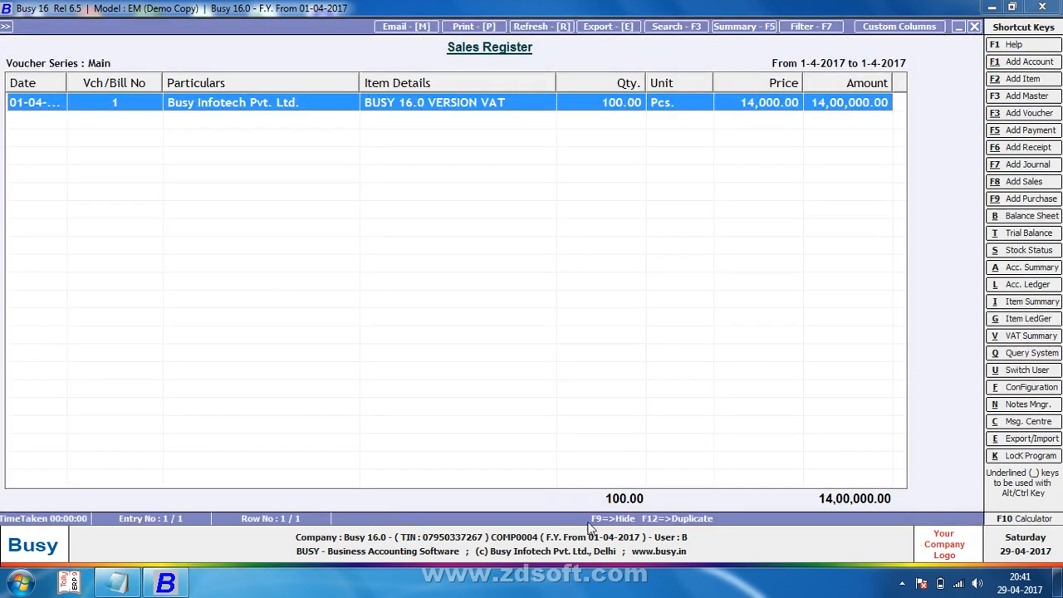
click(901, 585)
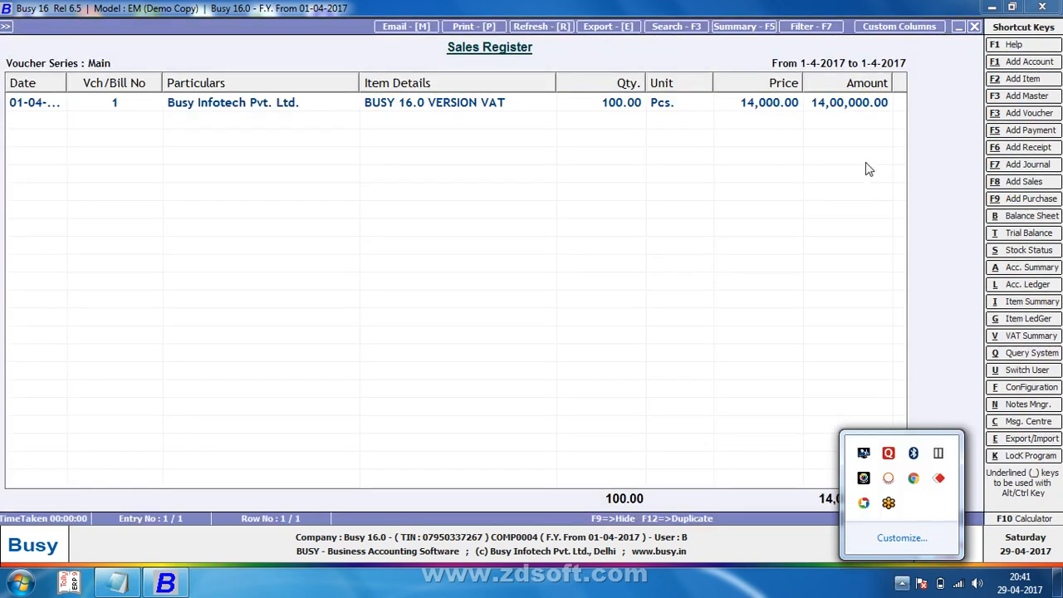
click(481, 94)
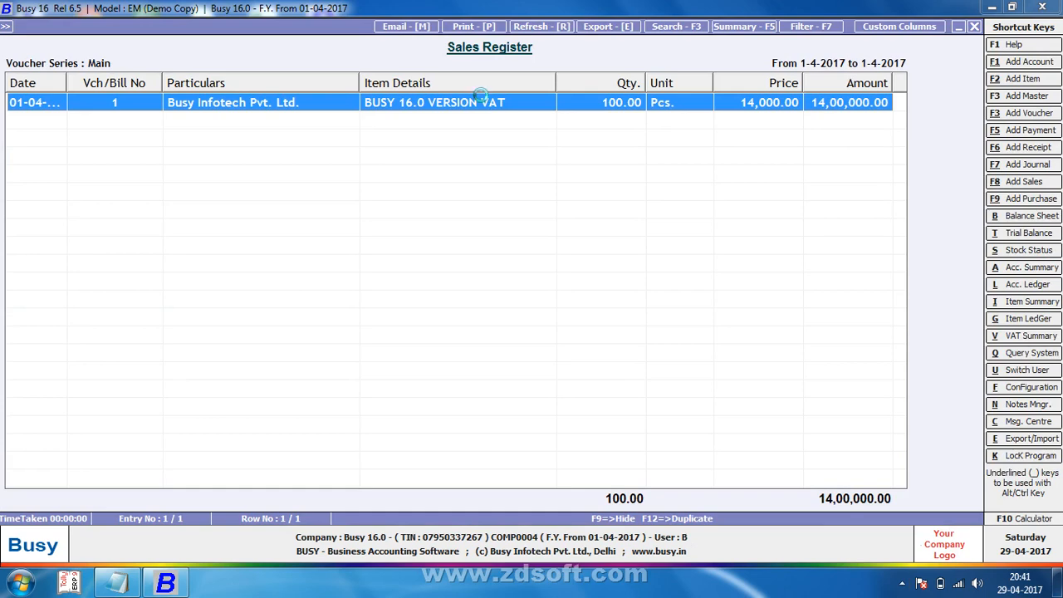
key(alt+p)
key(Return)
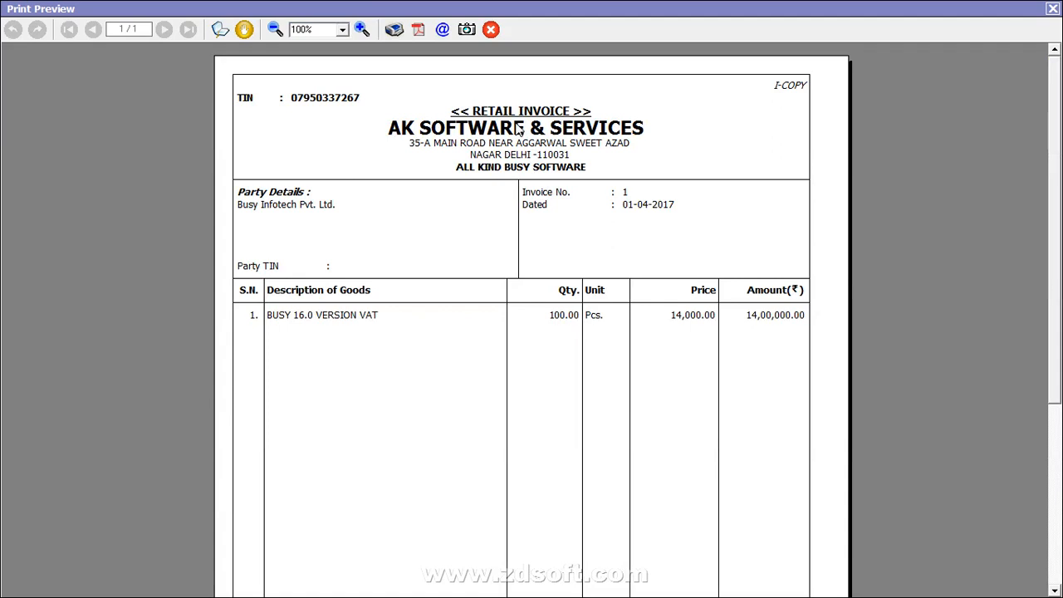
Step: Close the preview and inspect the VAT/Exempt sale type settings
key(Escape)
click(545, 62)
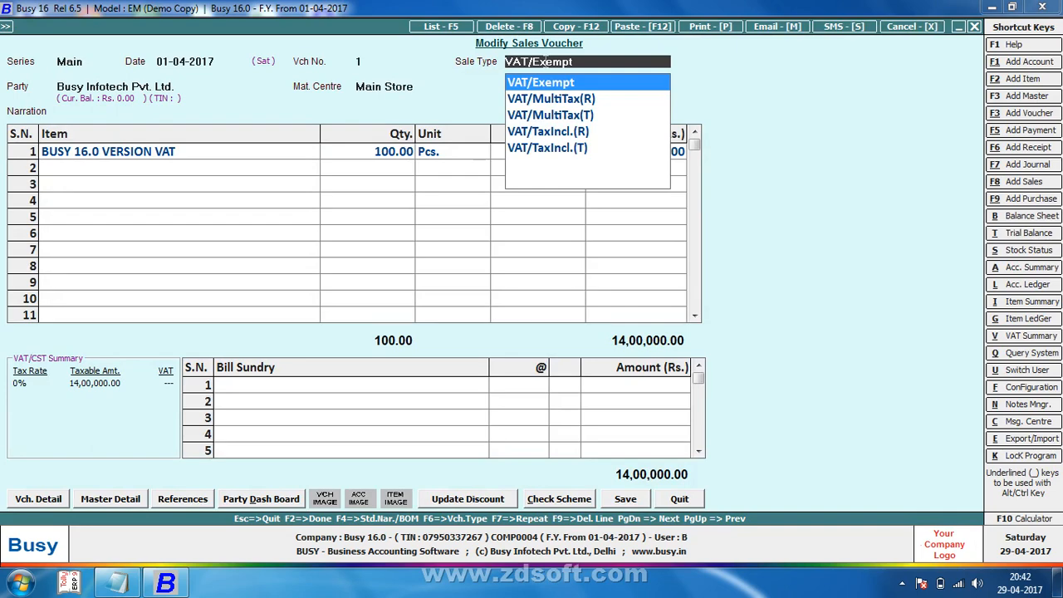
key(alt+m)
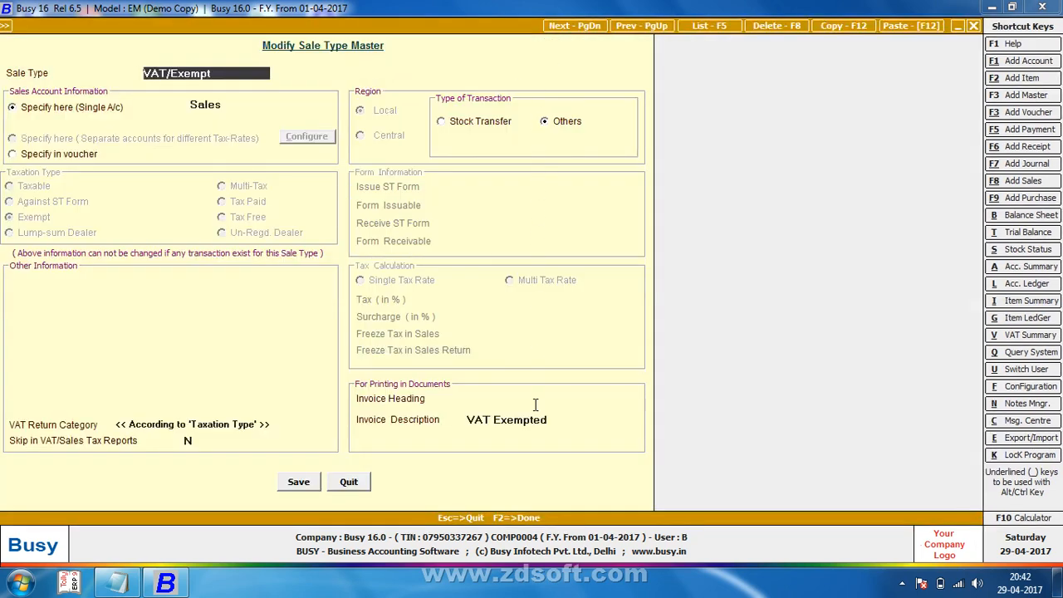
key(Escape)
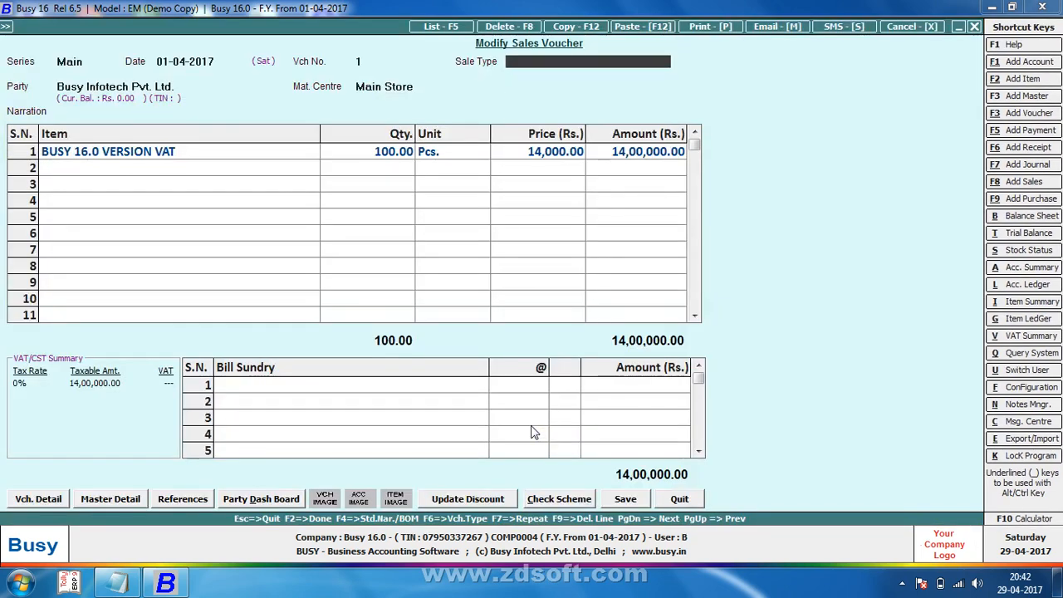
Step: Quit the voucher and reopen the standard Sales Invoice print configuration
key(Escape)
key(Return)
key(Escape)
key(Escape)
key(Return)
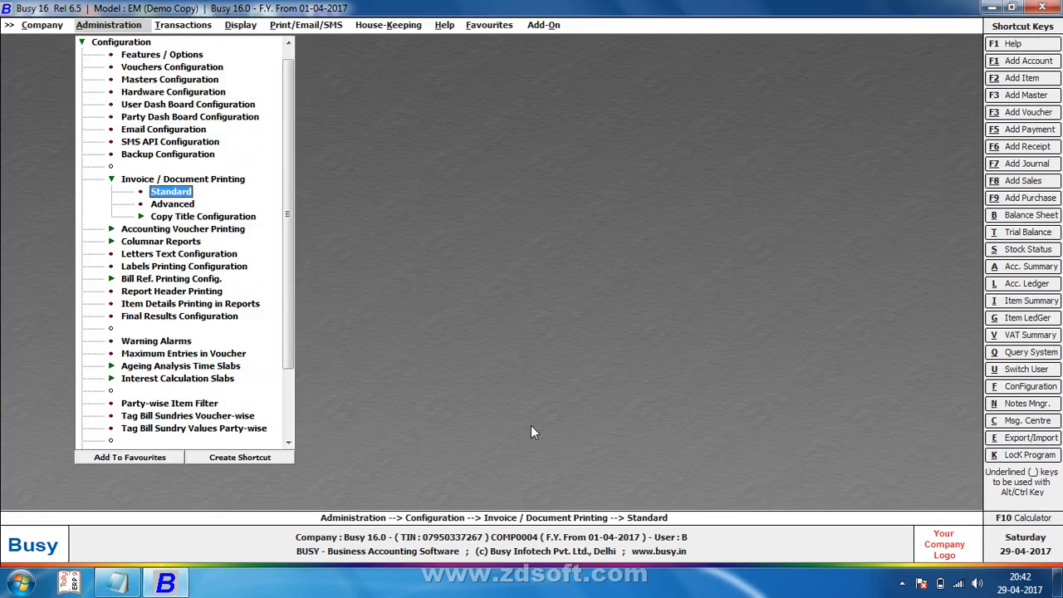
key(Return)
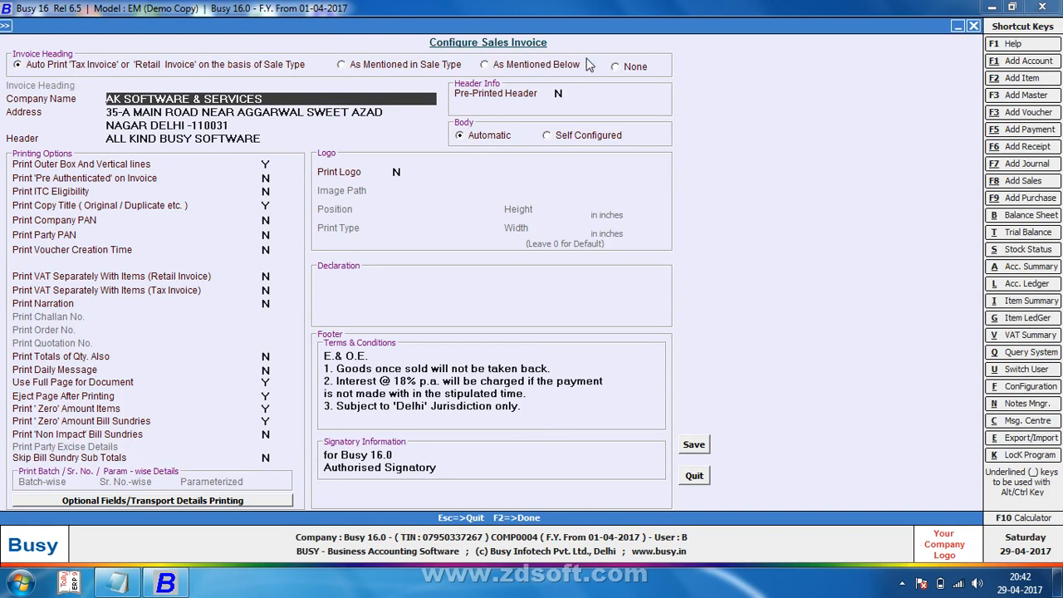
Step: Set Invoice Heading to 'As Mentioned Below' with Cash/Credit Memo, turn Print Narration on, and save
click(628, 69)
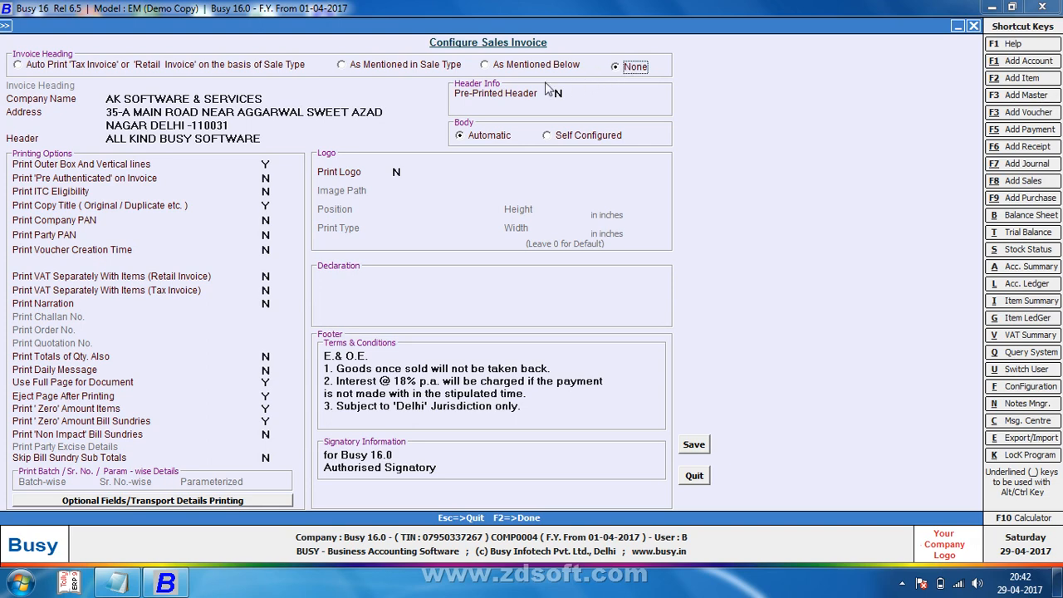
click(379, 70)
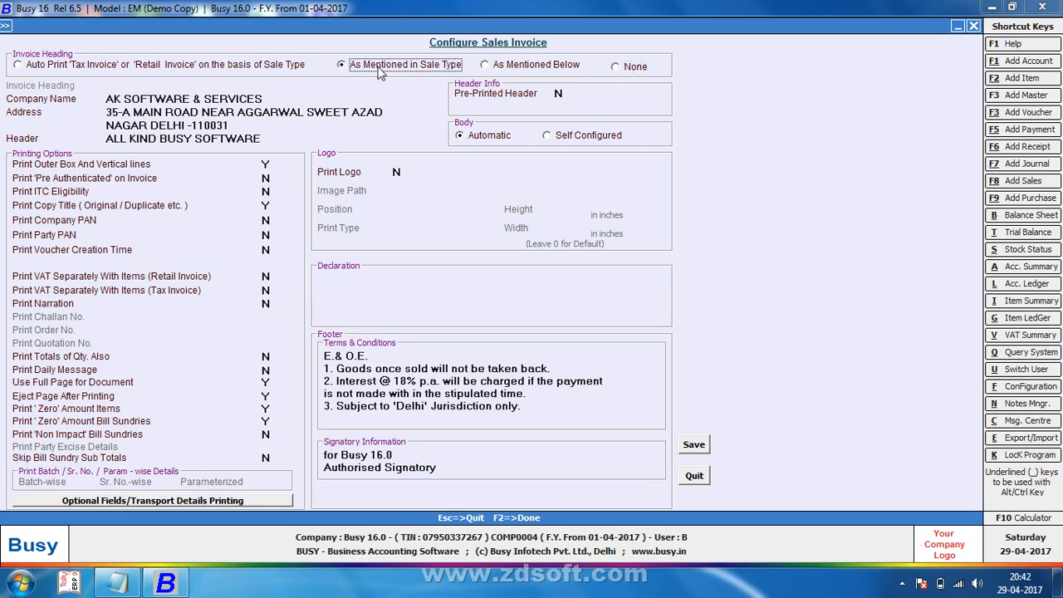
click(499, 67)
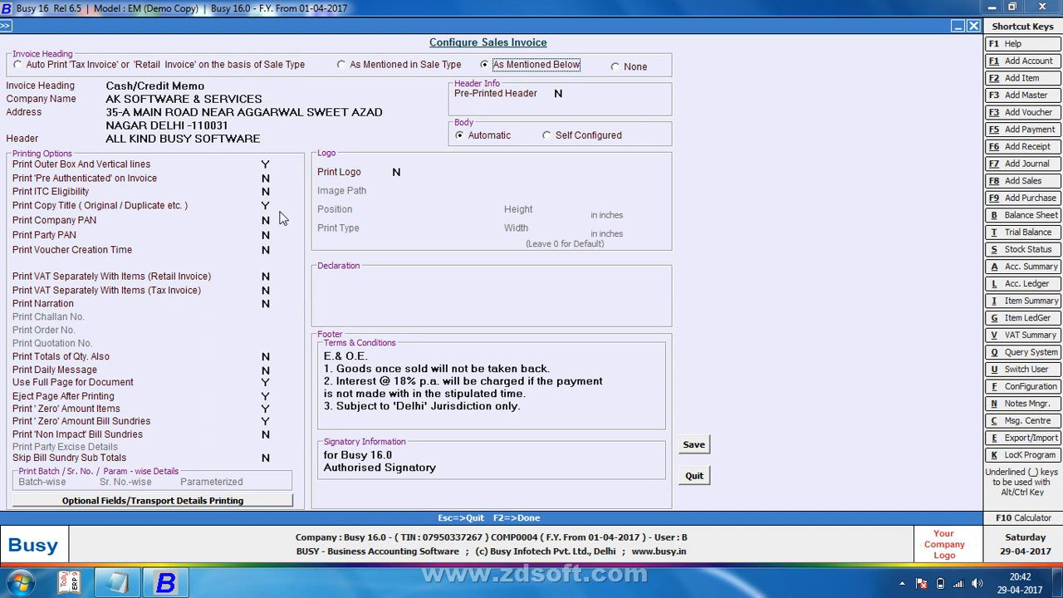
drag(226, 86, 87, 75)
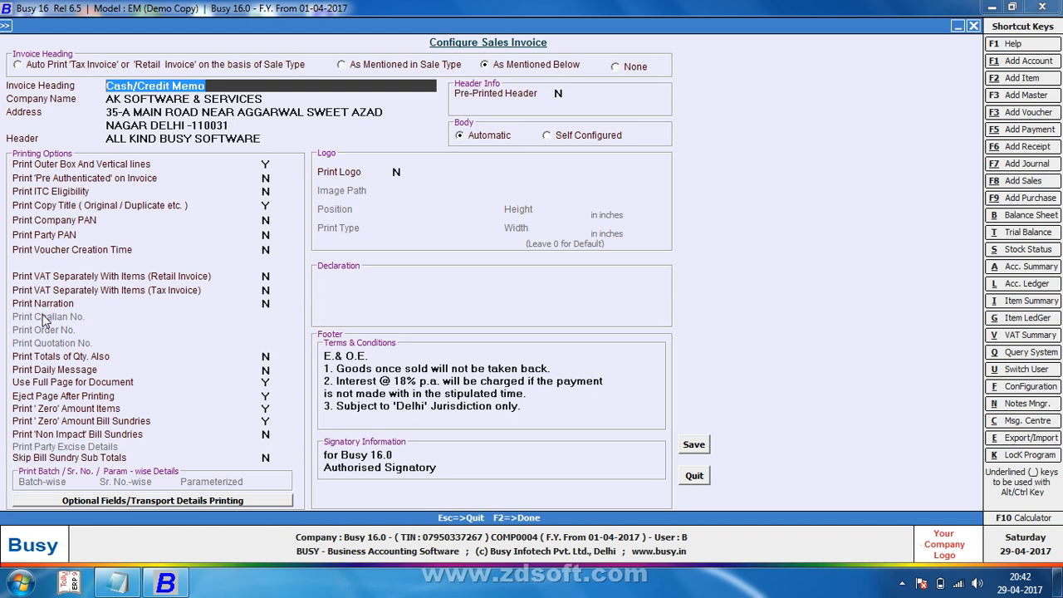
click(268, 304)
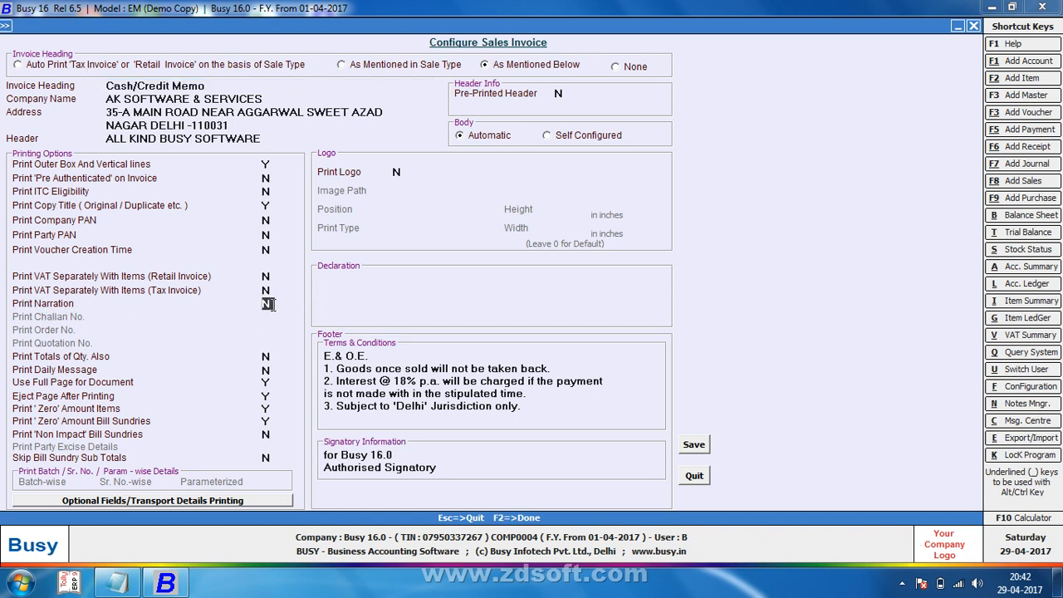
key(F2)
key(Return)
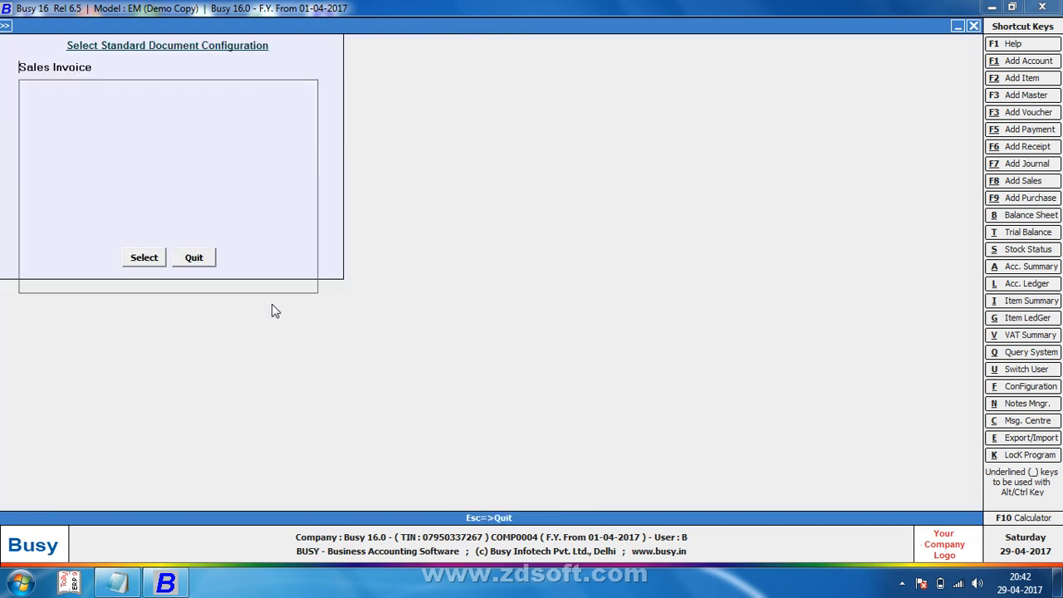
Step: Confirm the configuration save and open existing sales voucher 1 for editing
key(Escape)
key(Escape)
key(Return)
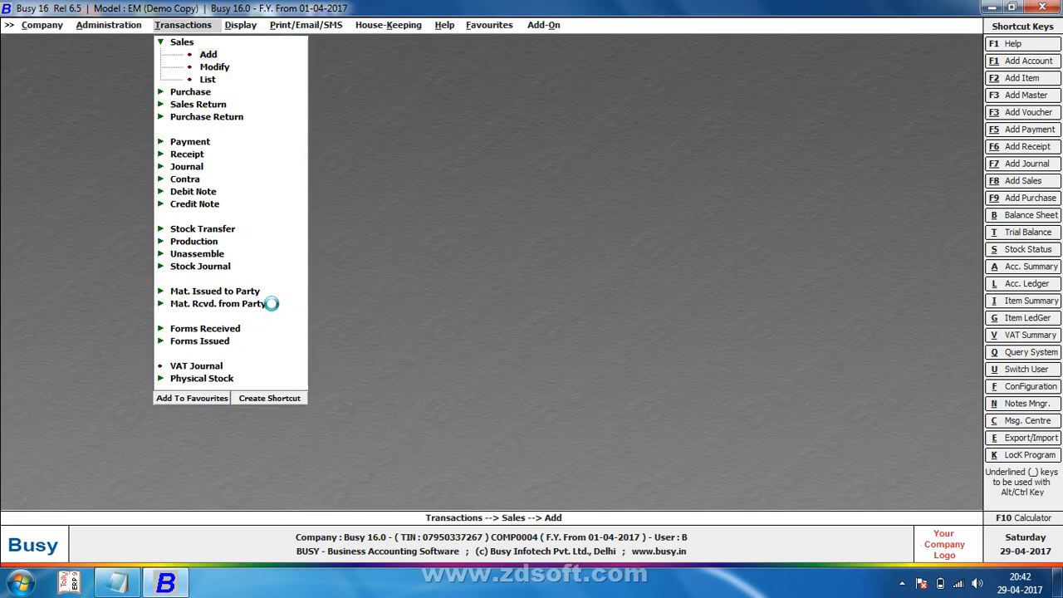
key(F5)
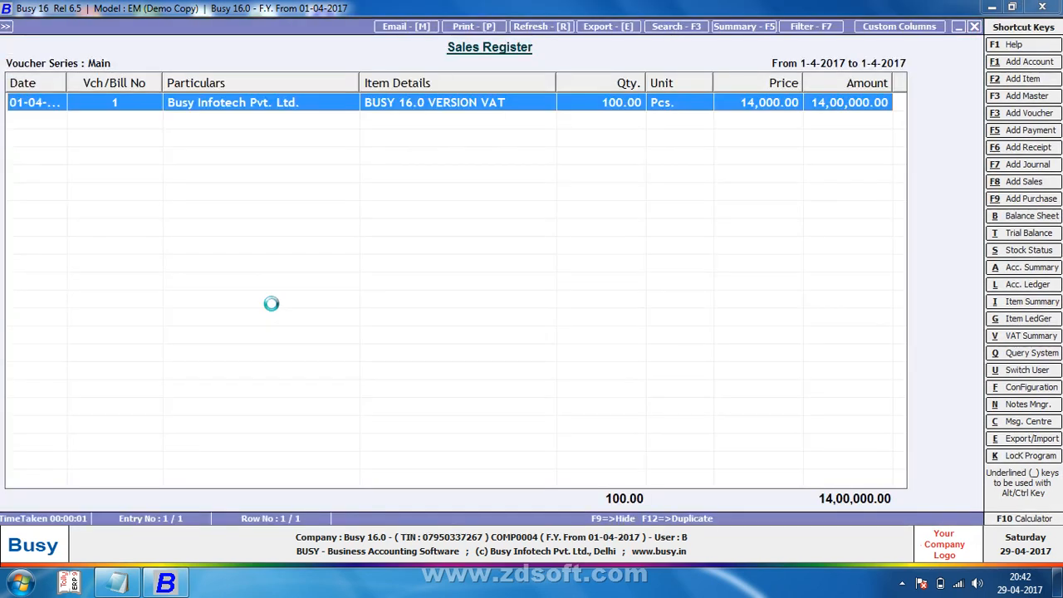
key(Return)
key(Return)
key(Return)
key(Return)
key(Return)
key(Return)
key(Return)
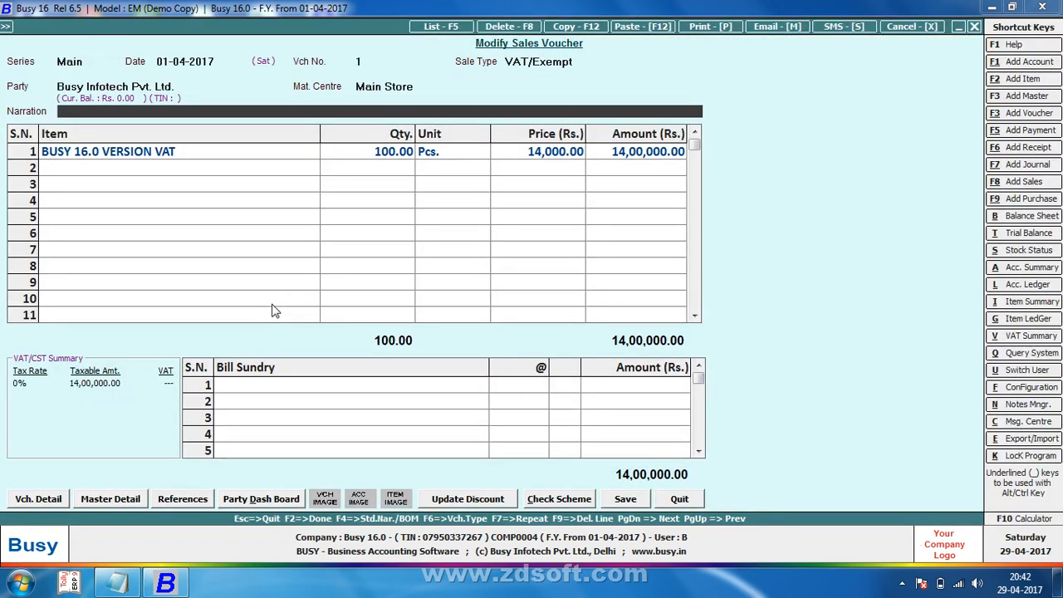
Step: Add the narration 'SUPER INDIA TRP (HEERA COIMBATORE PRIVAT MRK -SHIV)' and save voucher 1, accepting the warnings
text(SUPER INDIA TRP)
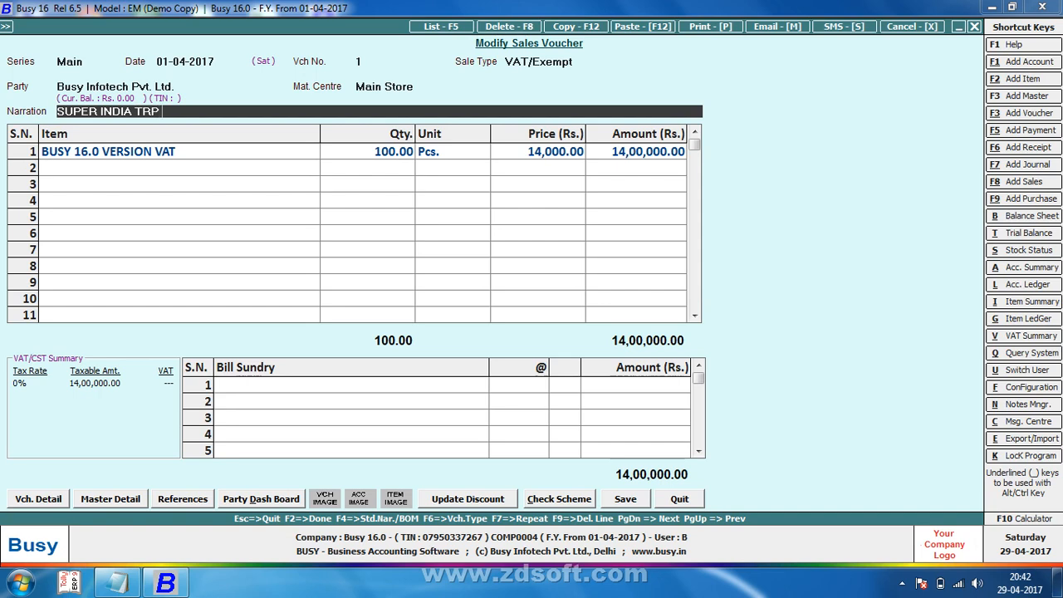
text( (HEERA COIMBATOR)
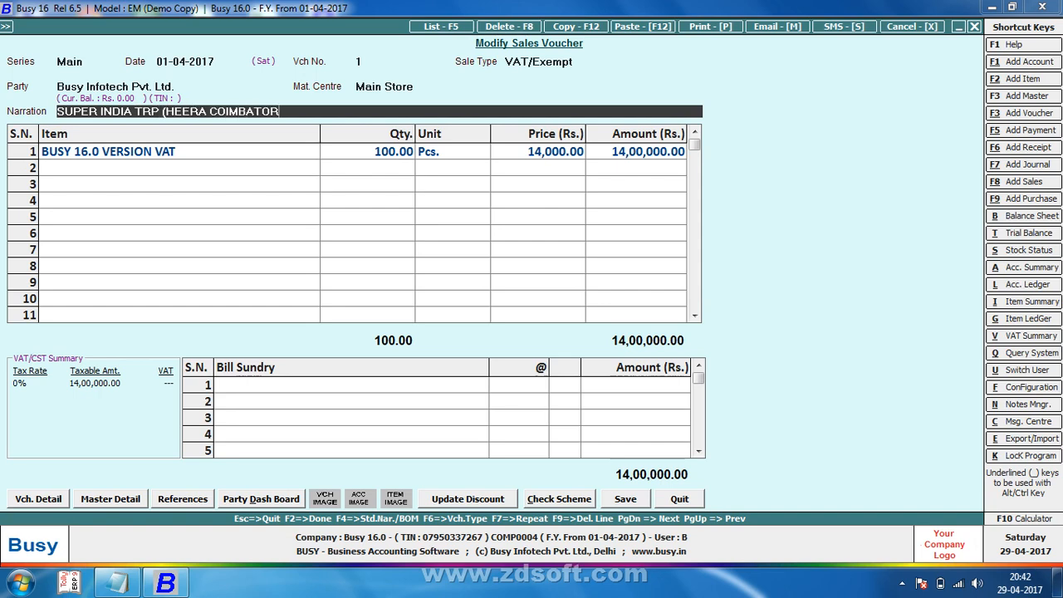
text(E PRIVAT MRK -SHIV)
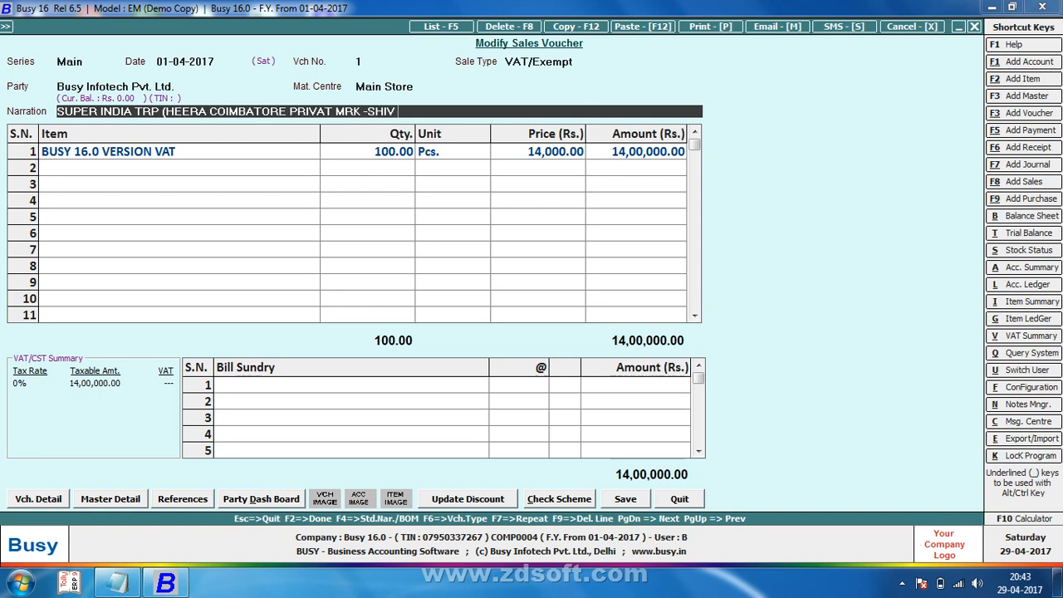
key(F2)
key(Return)
key(F2)
key(y)
key(y)
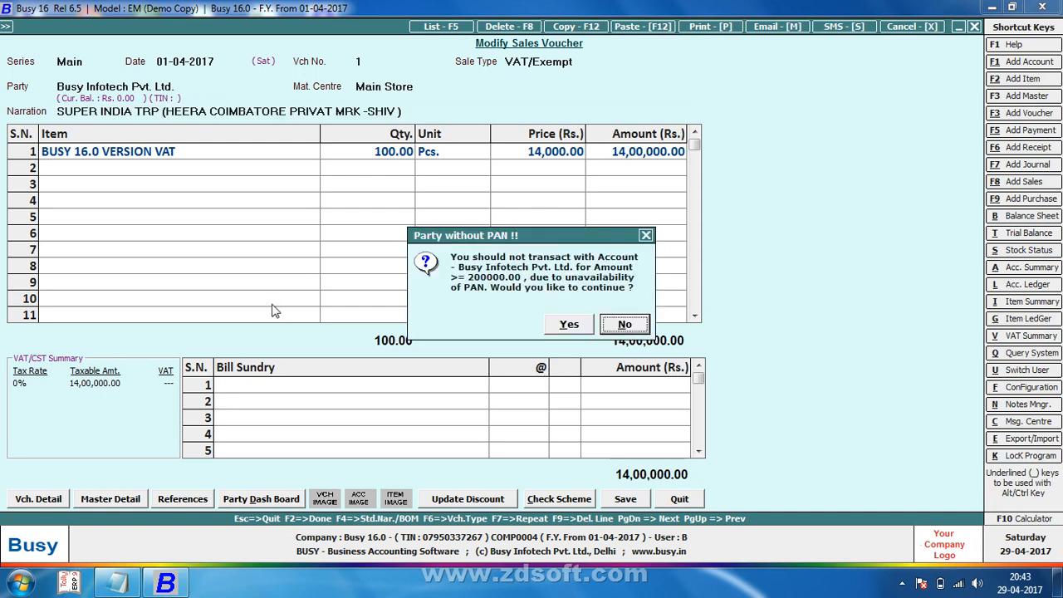
key(y)
key(y)
key(y)
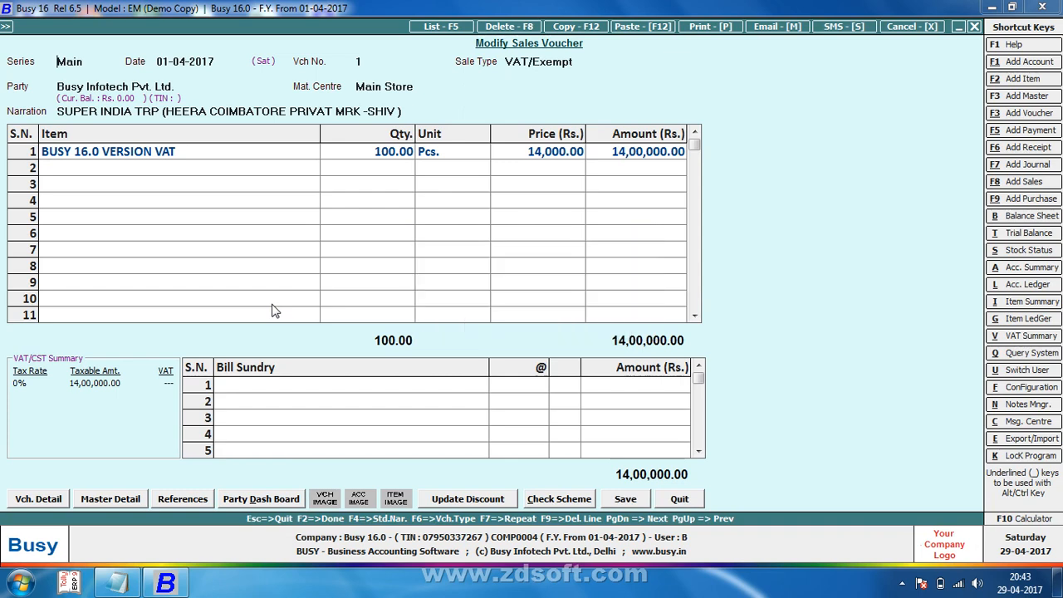
key(Return)
key(Return)
key(Return)
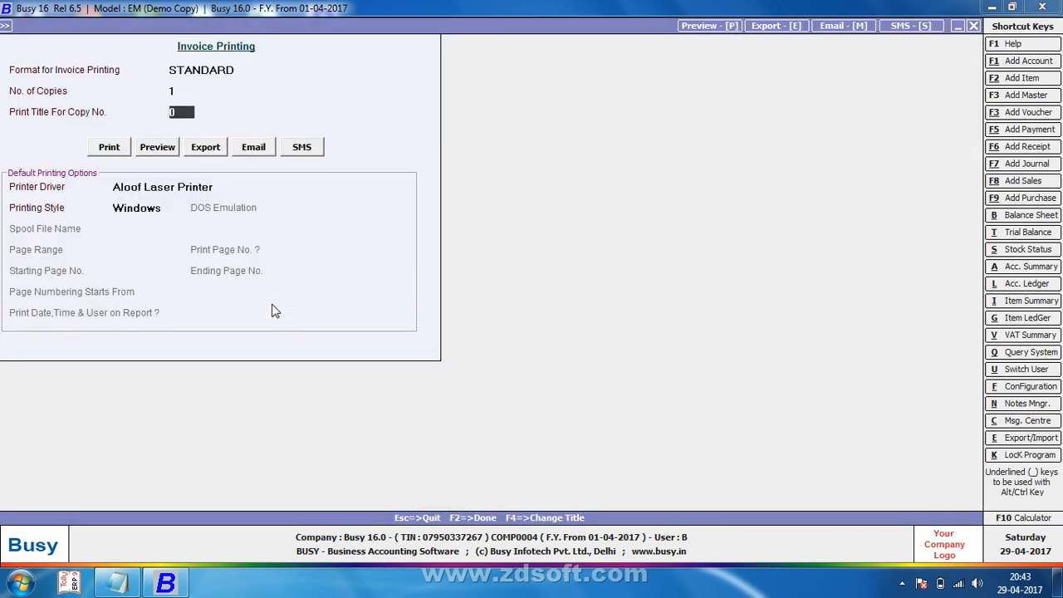
Step: Preview voucher 1's invoice with the Cash/Credit Memo heading and narration line
key(Right)
key(Return)
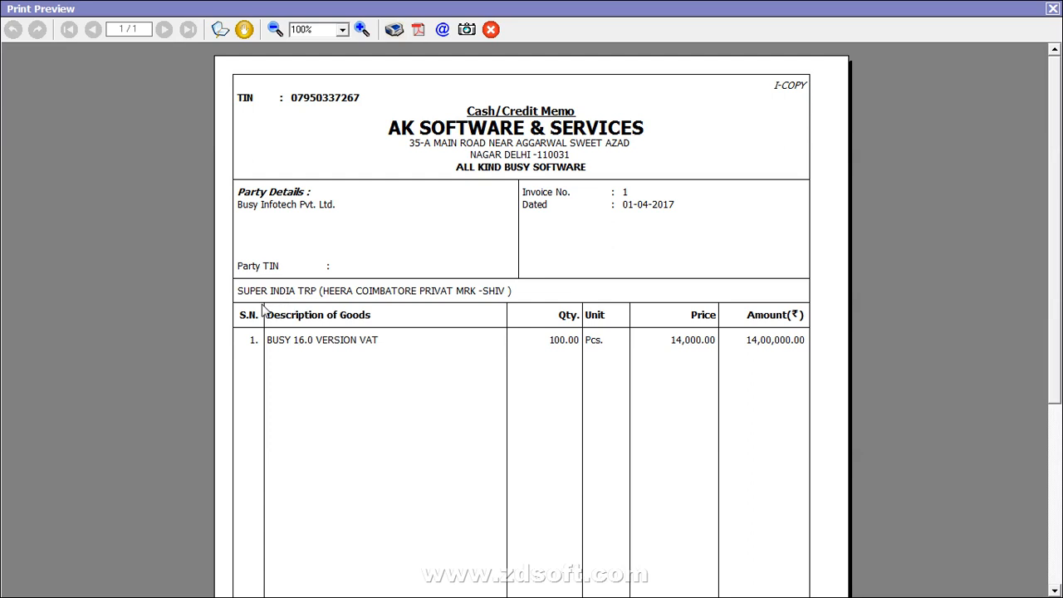
key(Escape)
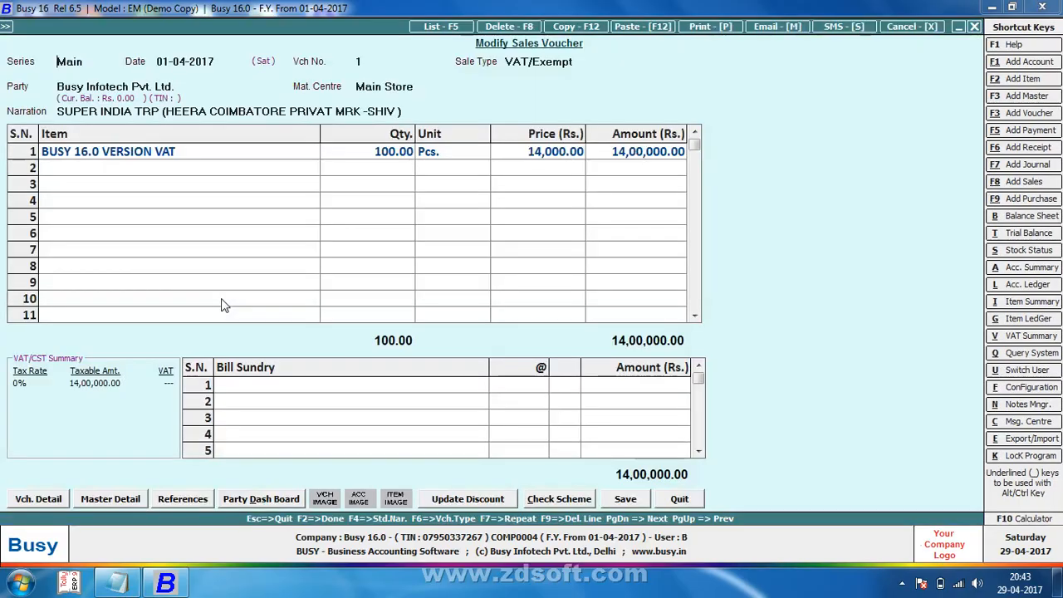
Step: Quit the voucher and return to the standard sales invoice print settings
key(Escape)
key(y)
key(Left)
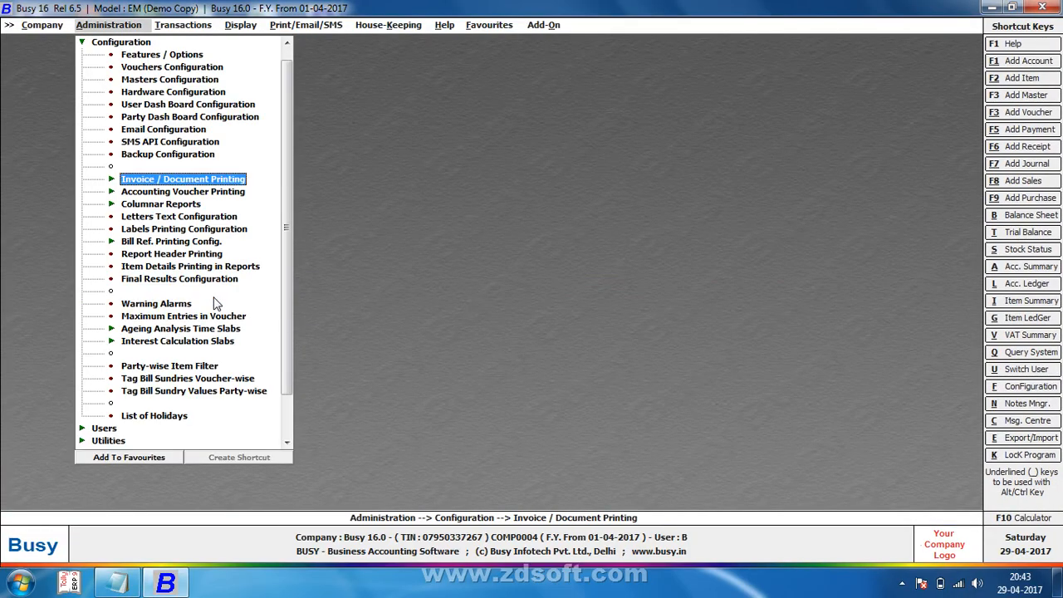
key(Return)
key(Return)
key(Return)
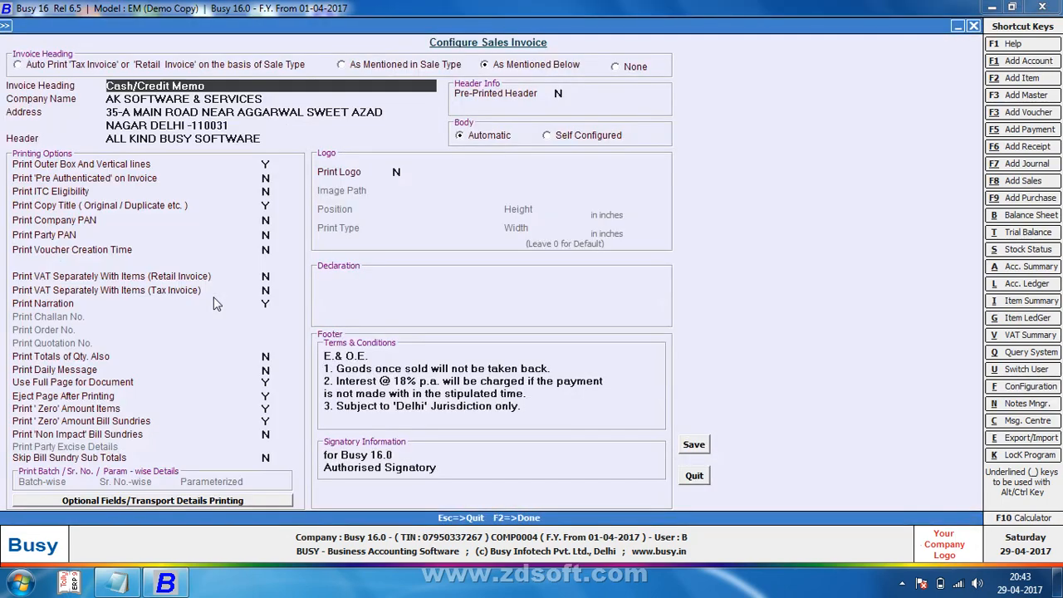
click(267, 303)
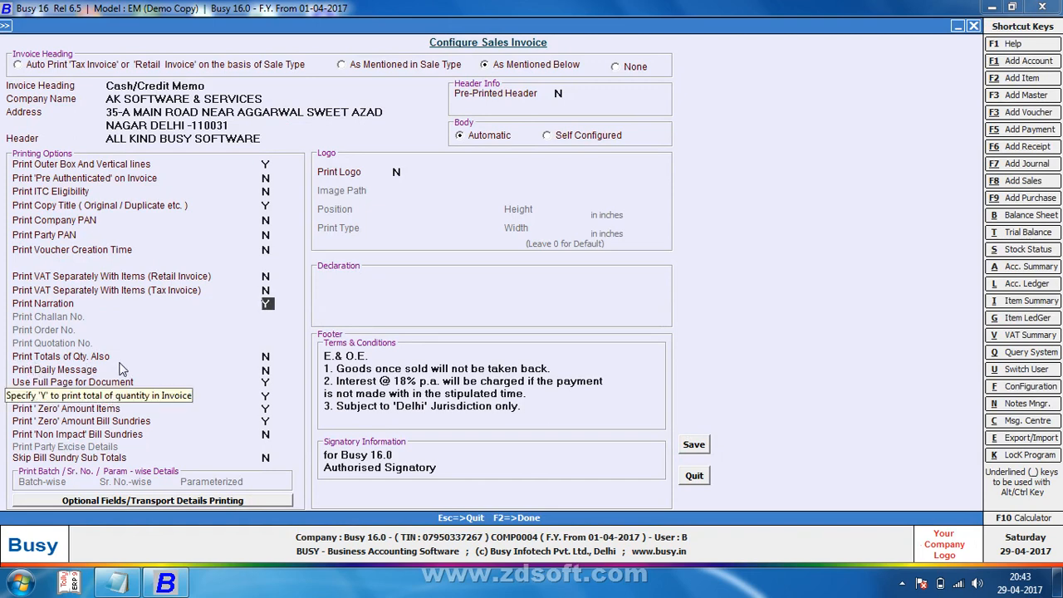
click(266, 355)
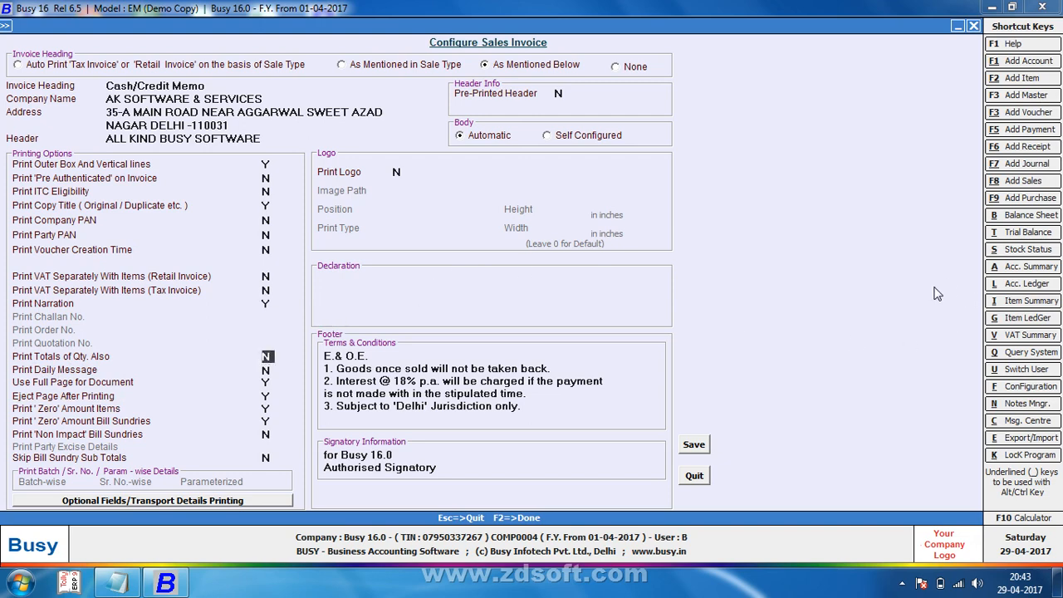
key(F2)
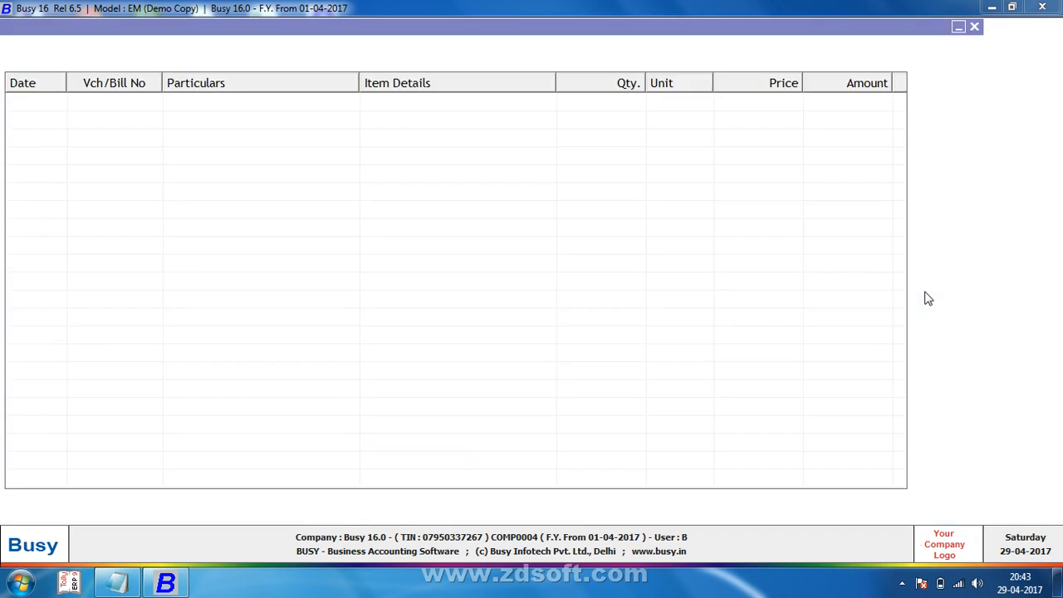
key(Return)
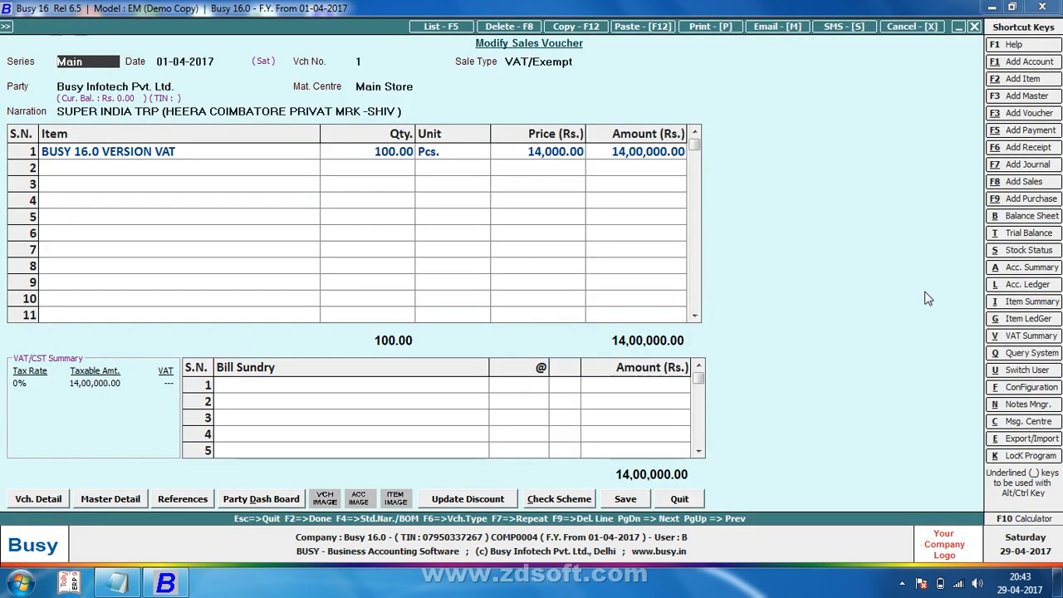
key(F2)
key(Return)
key(F2)
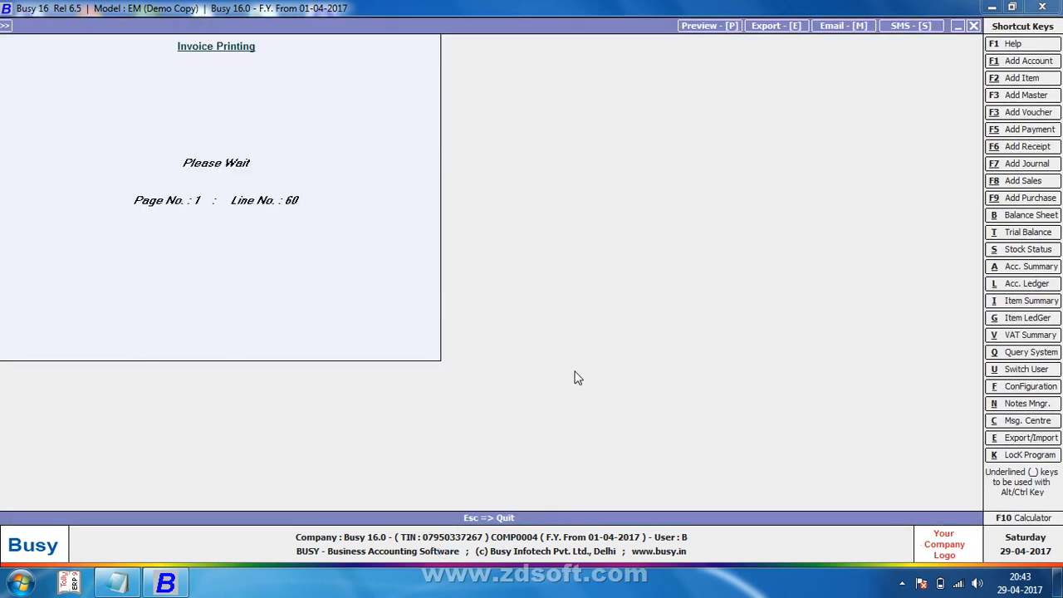
scroll(627, 430, down, 5)
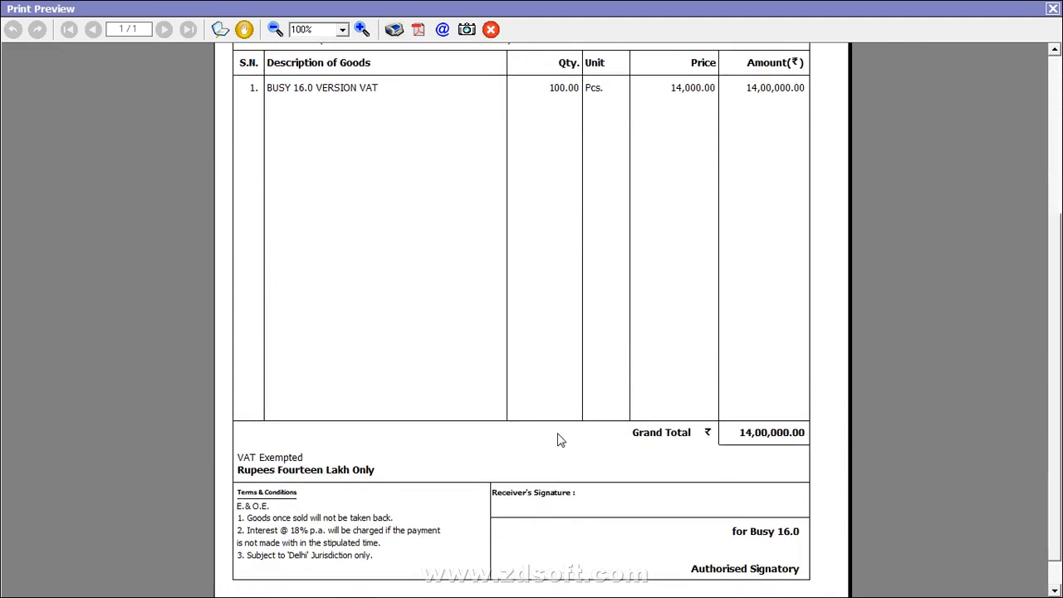
click(1052, 9)
key(y)
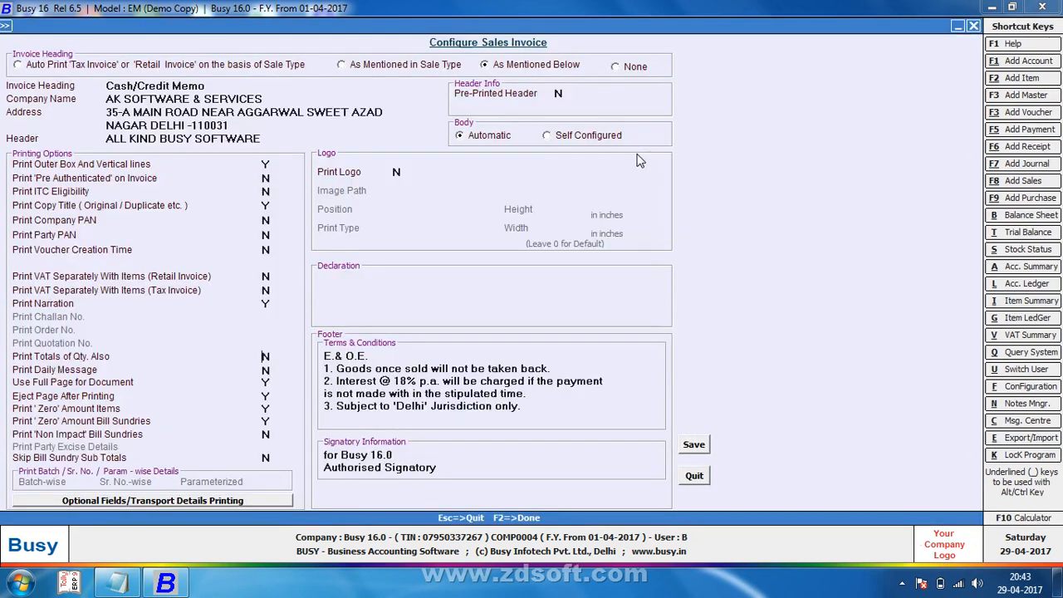
Step: Save the sales invoice print configuration with the quantity totals setting
key(Return)
key(Up)
key(F2)
key(Return)
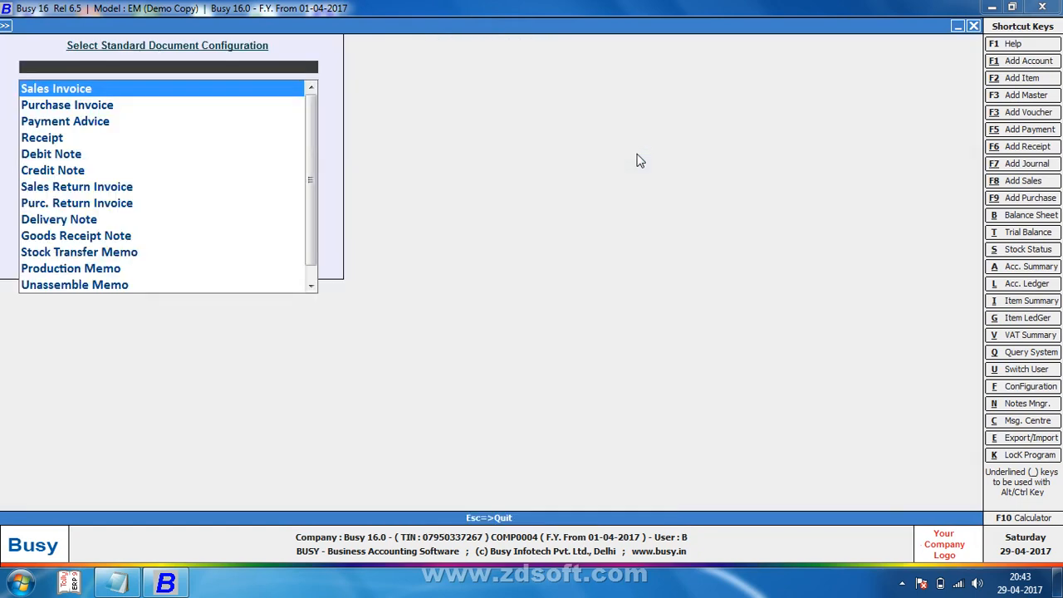
key(Escape)
Step: Preview sales voucher 1's invoice down to the quantity total, then close the preview
key(Right)
key(Return)
key(Return)
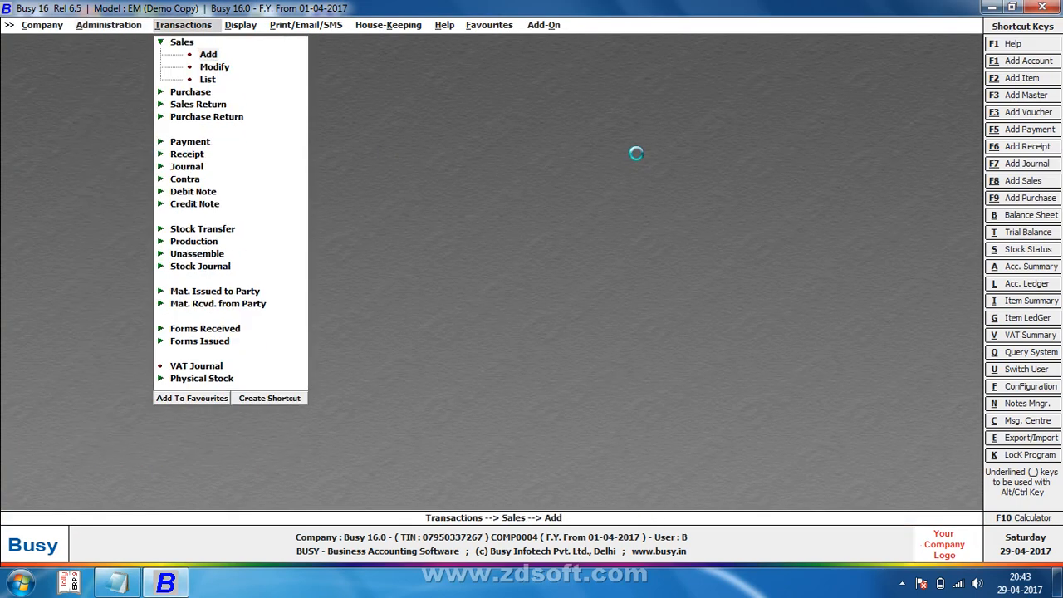
key(F5)
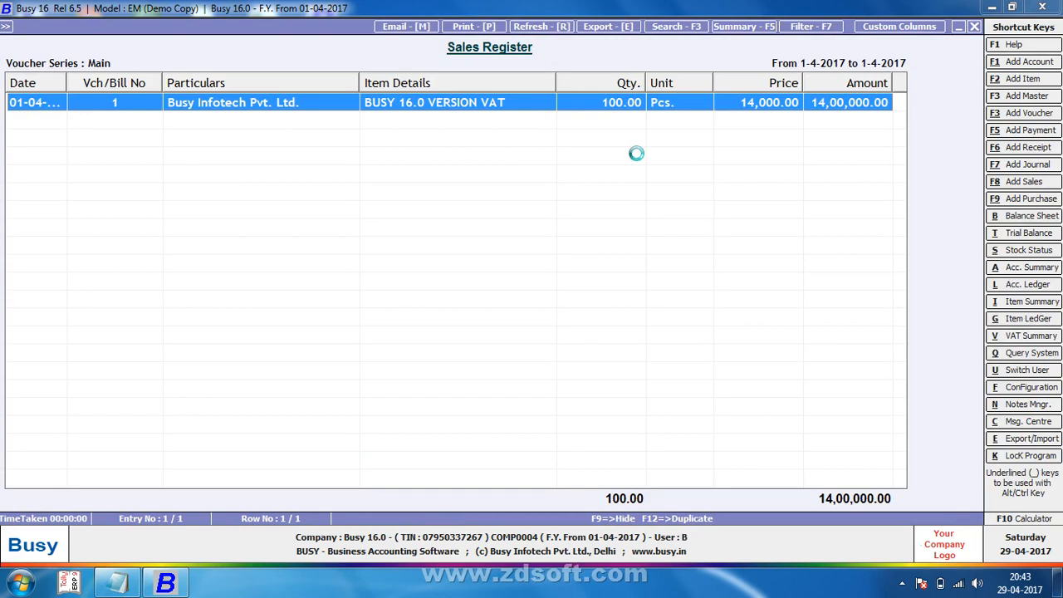
key(Return)
key(alt+p)
key(Return)
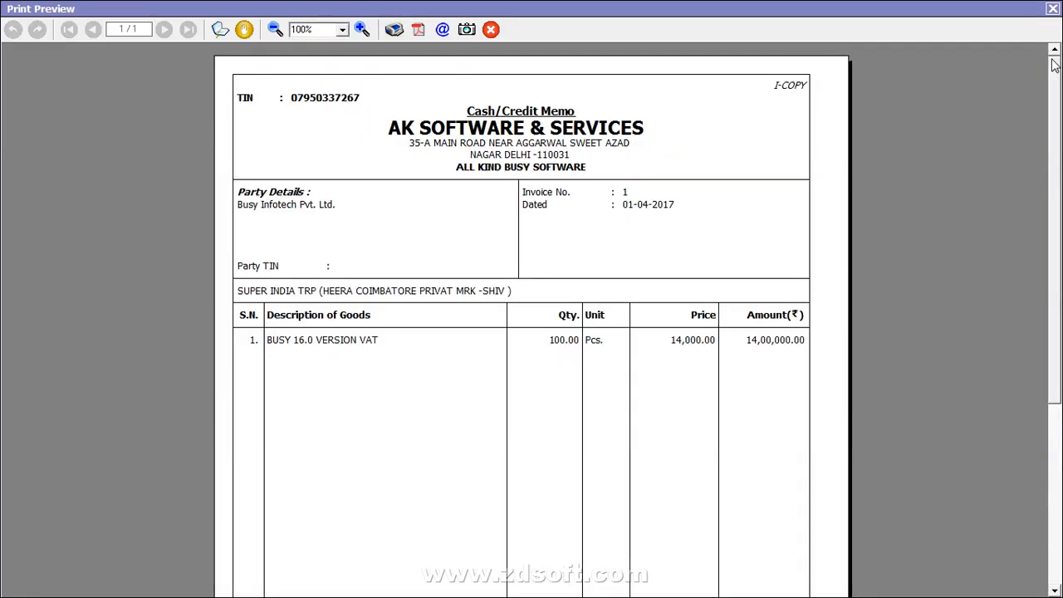
scroll(632, 349, down, 5)
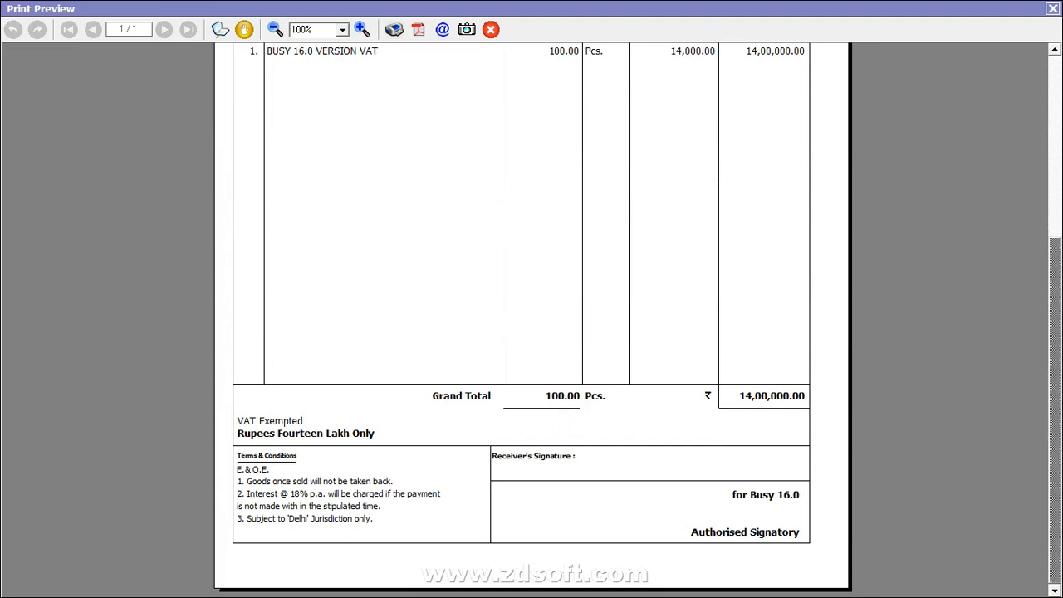
click(1052, 8)
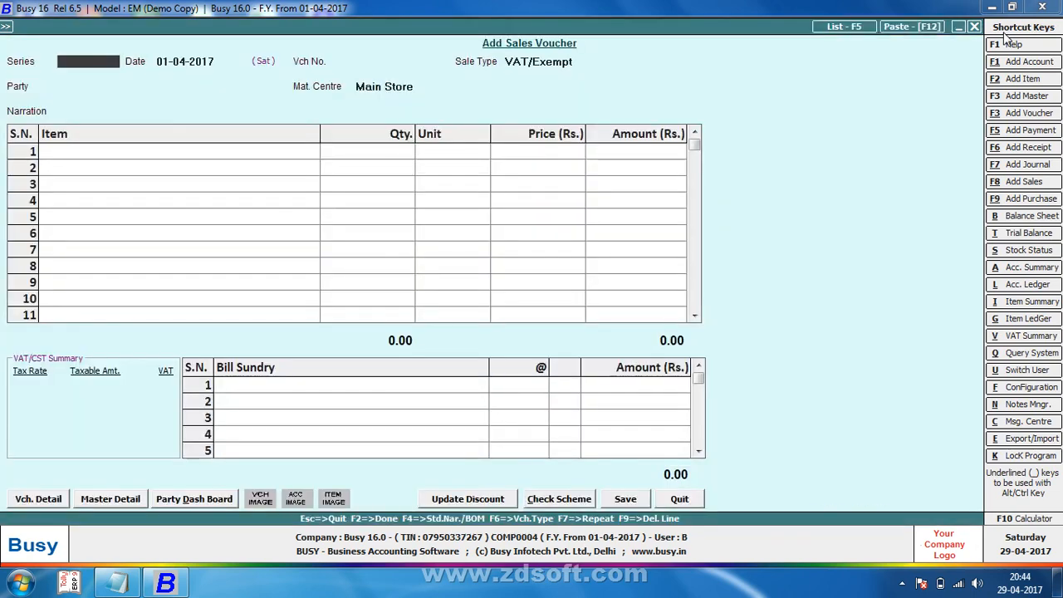
Step: Reopen the Sales Invoice print configuration to confirm narration and quantity totals print, then close it
key(Escape)
key(Return)
key(Left)
key(Return)
key(Down)
key(Up)
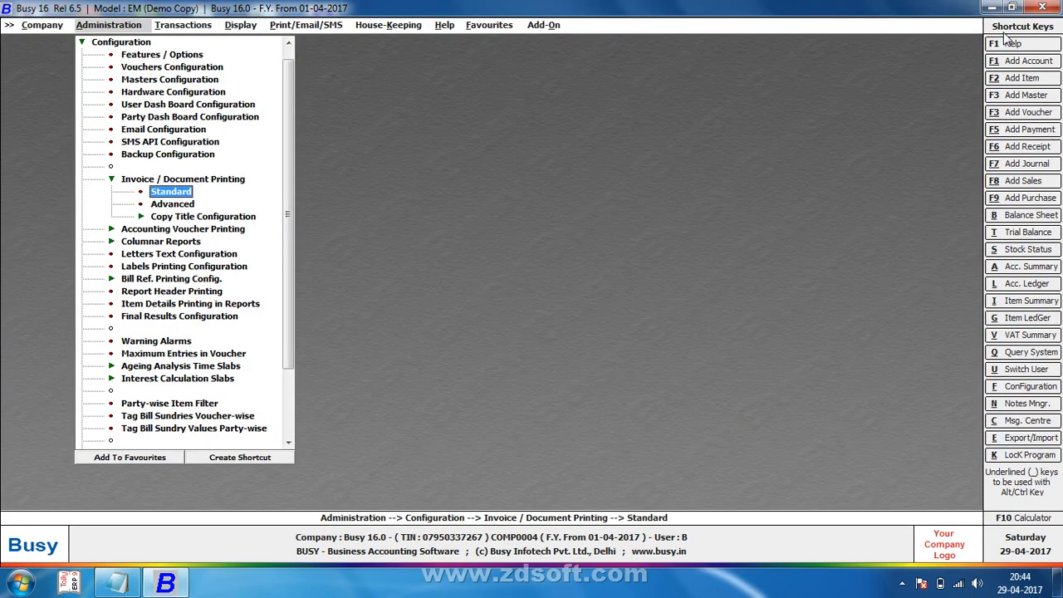
key(Return)
key(Return)
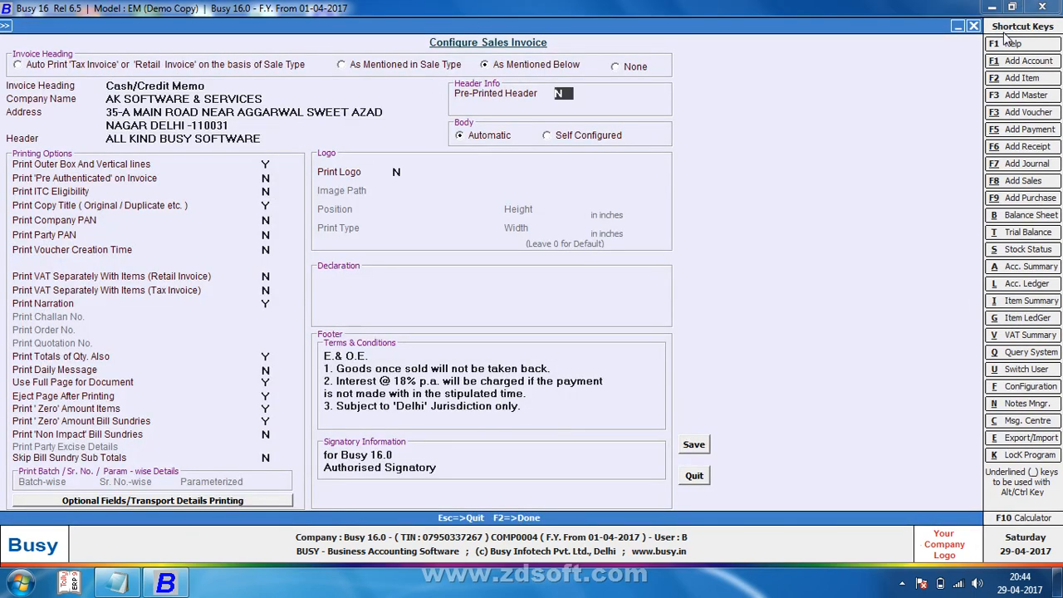
key(Return)
key(Return)
key(Return)
key(Return)
key(Return)
key(Return)
key(Return)
key(Return)
key(Return)
key(Return)
key(Return)
key(Return)
key(Return)
key(Up)
key(Up)
key(Return)
key(Return)
key(Escape)
key(Escape)
key(Escape)
key(Escape)
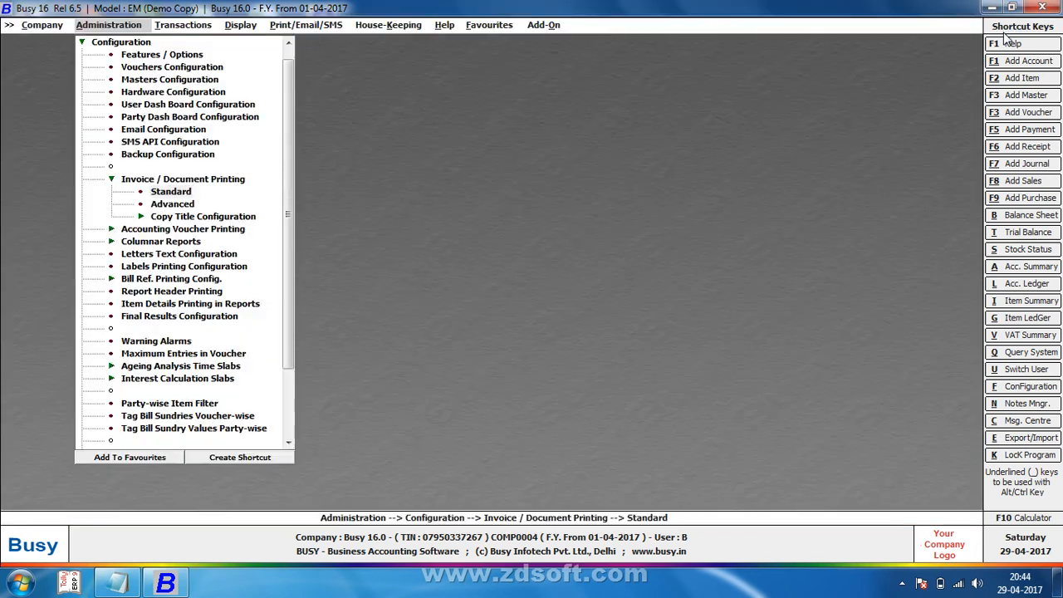
Step: Look through the bulk updation tools, then open Send SMS under Utilities
key(Down)
key(Down)
key(Down)
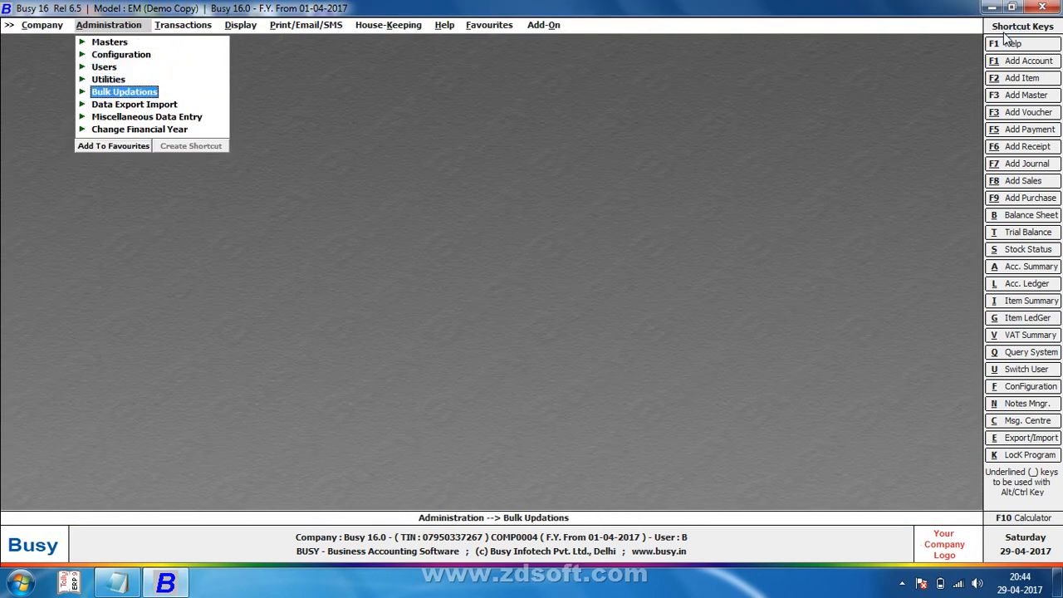
key(Return)
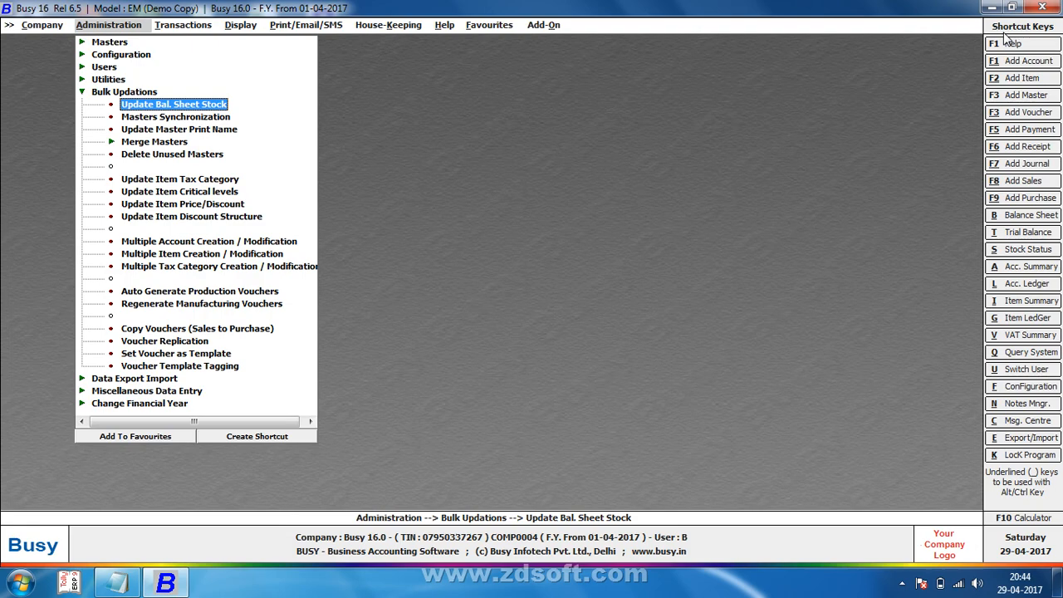
key(Escape)
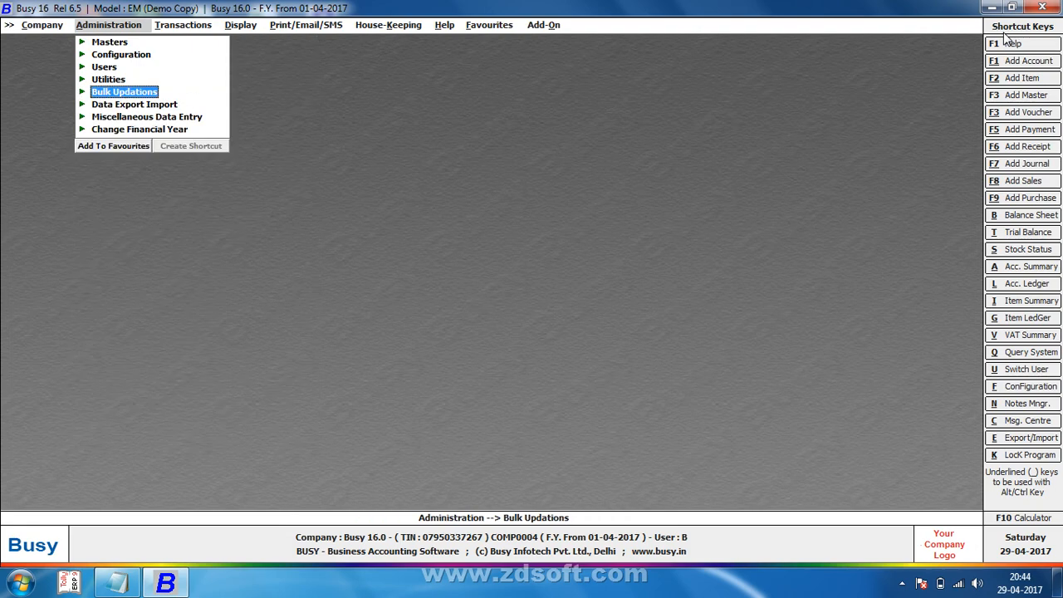
key(Up)
key(Return)
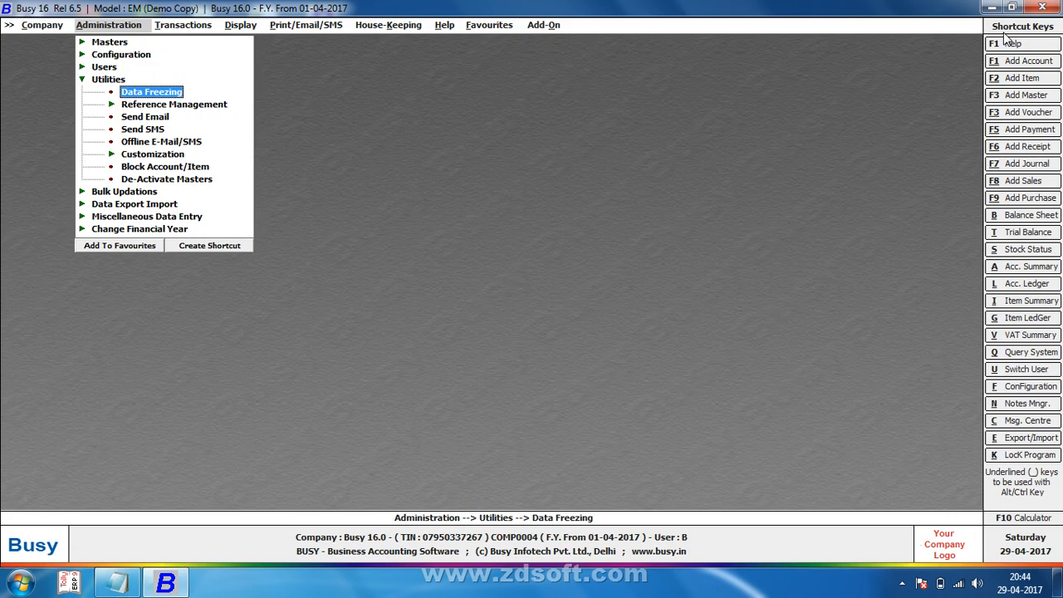
key(Down)
key(Down)
key(Down)
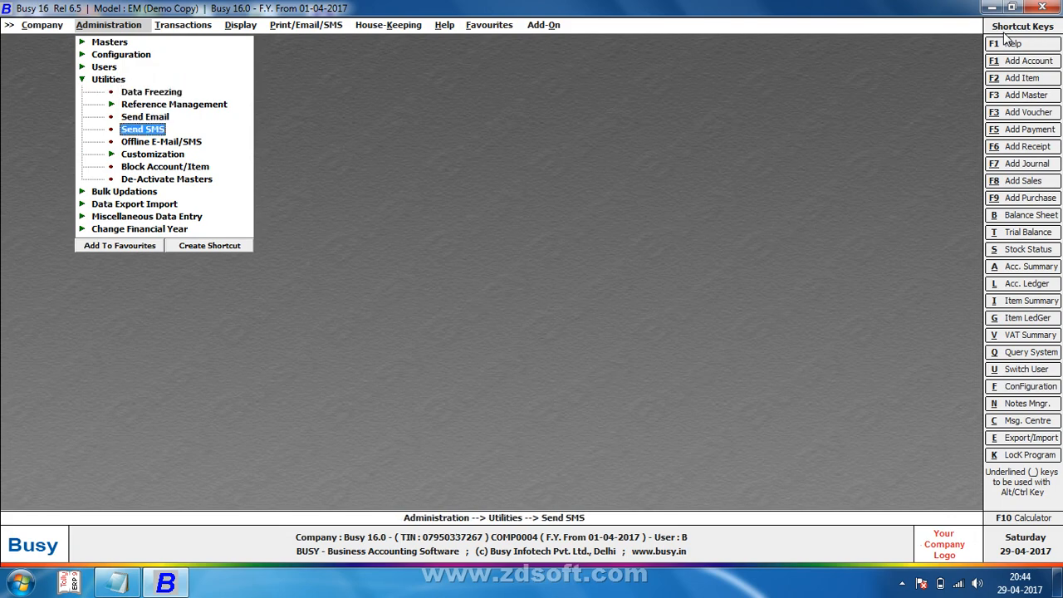
key(Return)
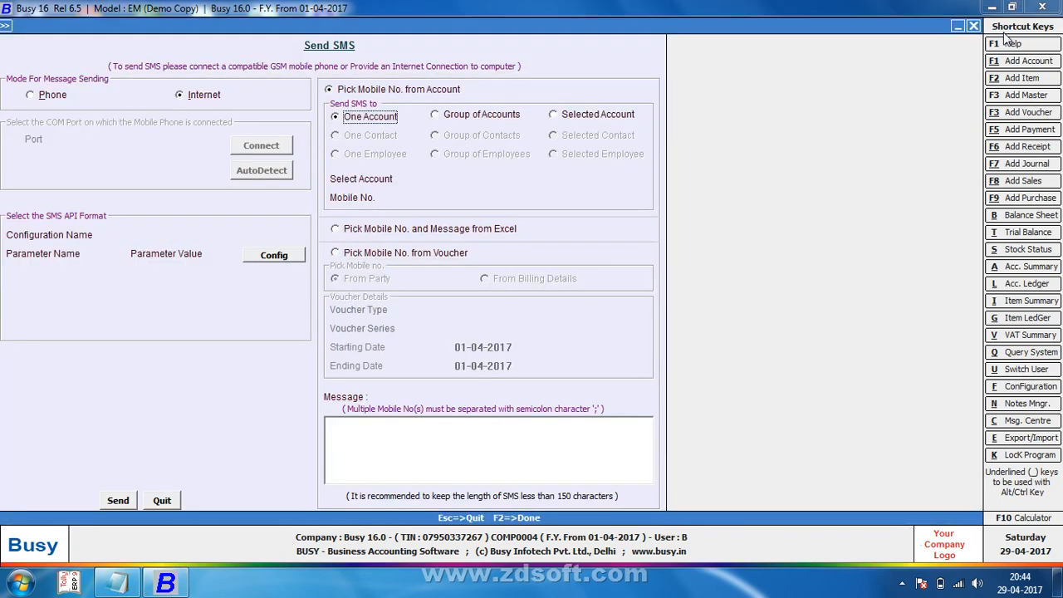
Step: Close Send SMS, then open and close the Offline E-Mail/SMS form
key(Escape)
key(Up)
key(Up)
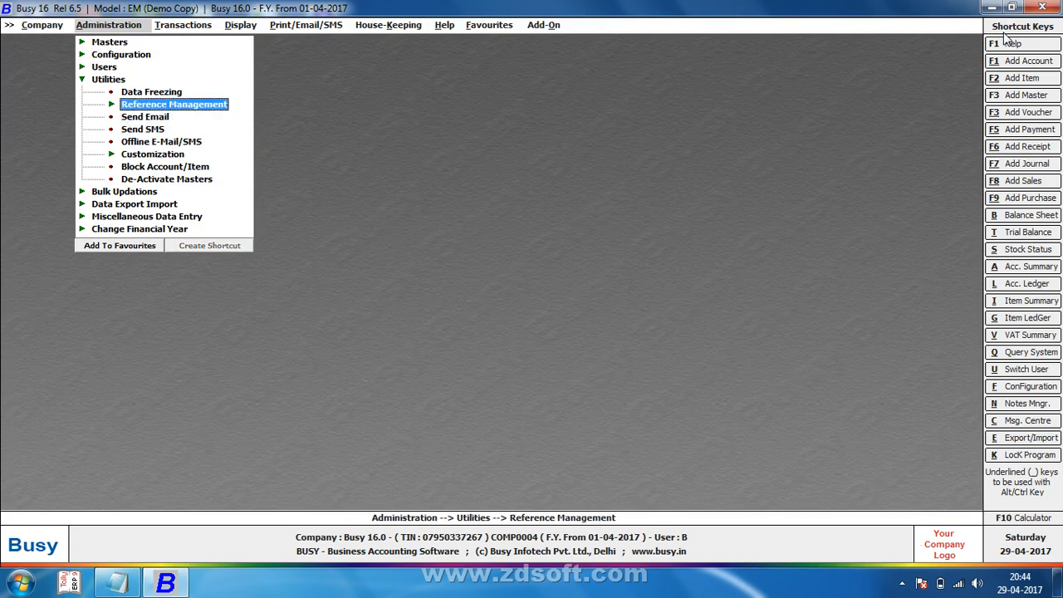
key(Down)
key(Down)
key(Down)
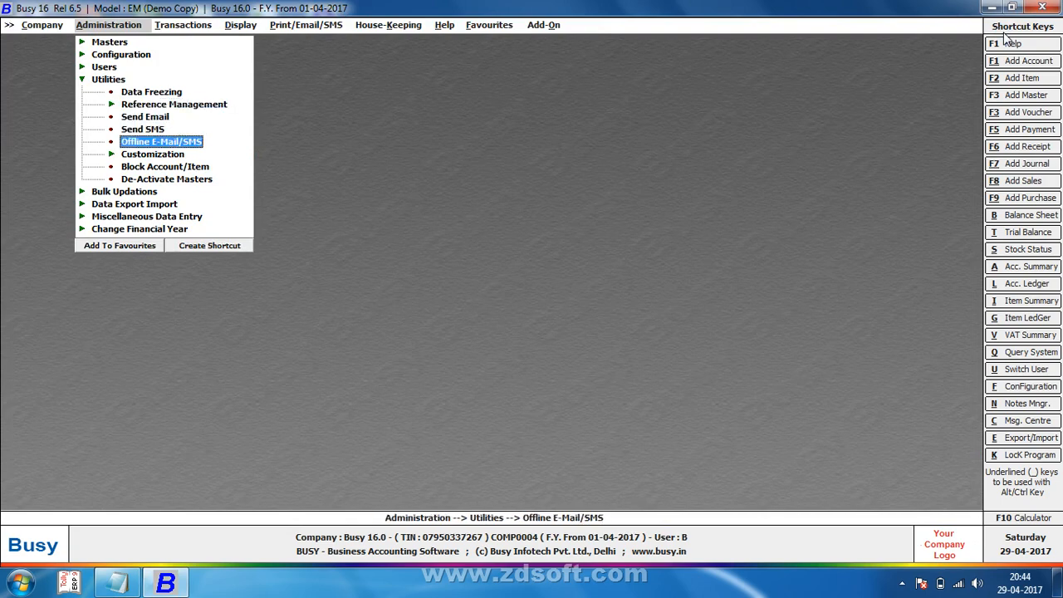
key(Return)
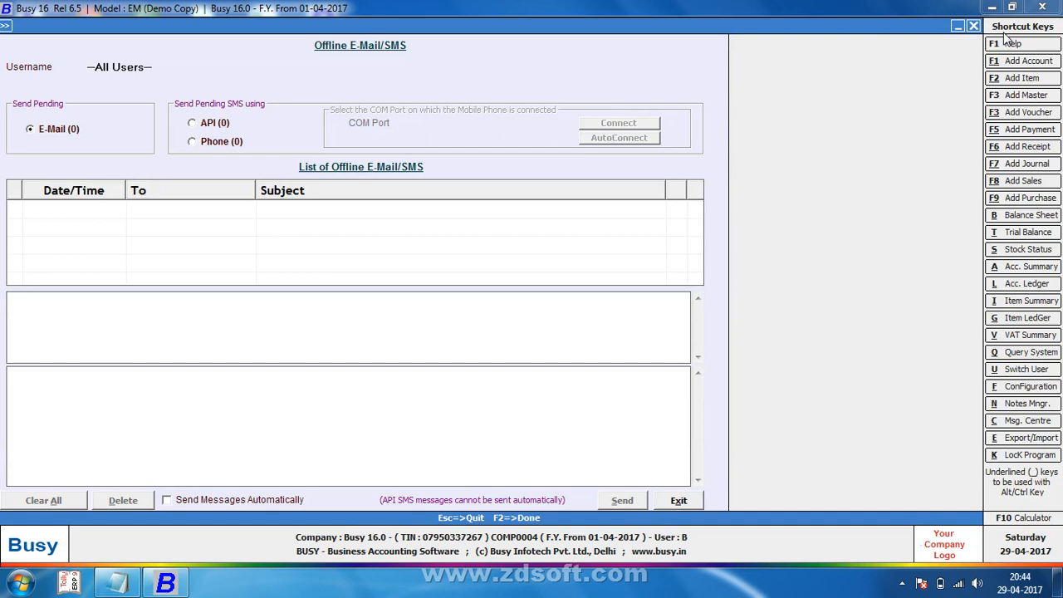
click(463, 321)
key(Escape)
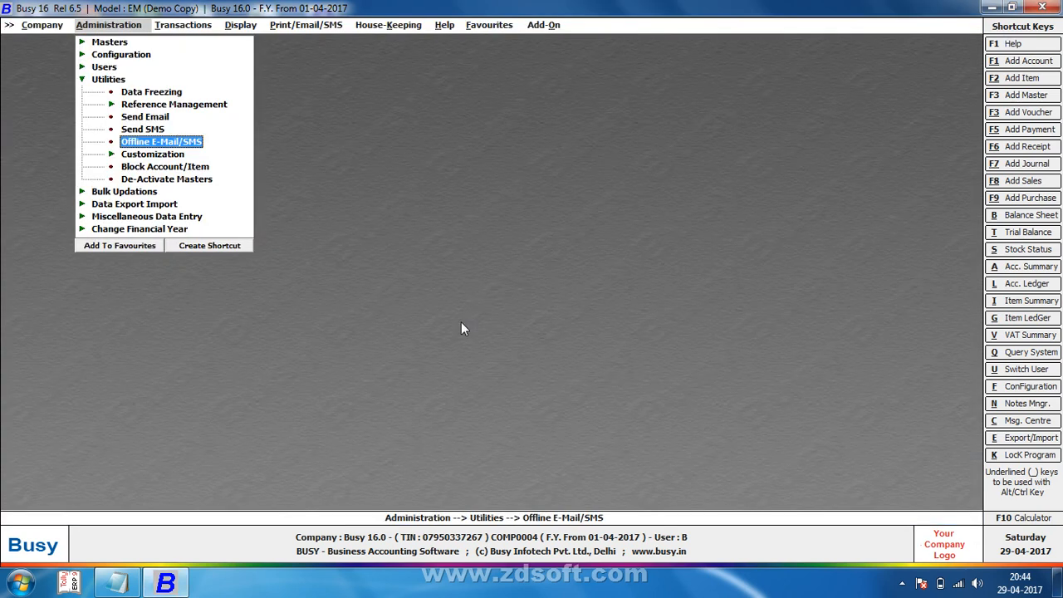
Step: Expand the Bulk Updations and Miscellaneous Data Entry tools in the administration menu
key(Down)
key(Up)
key(Up)
key(Up)
key(Up)
key(Up)
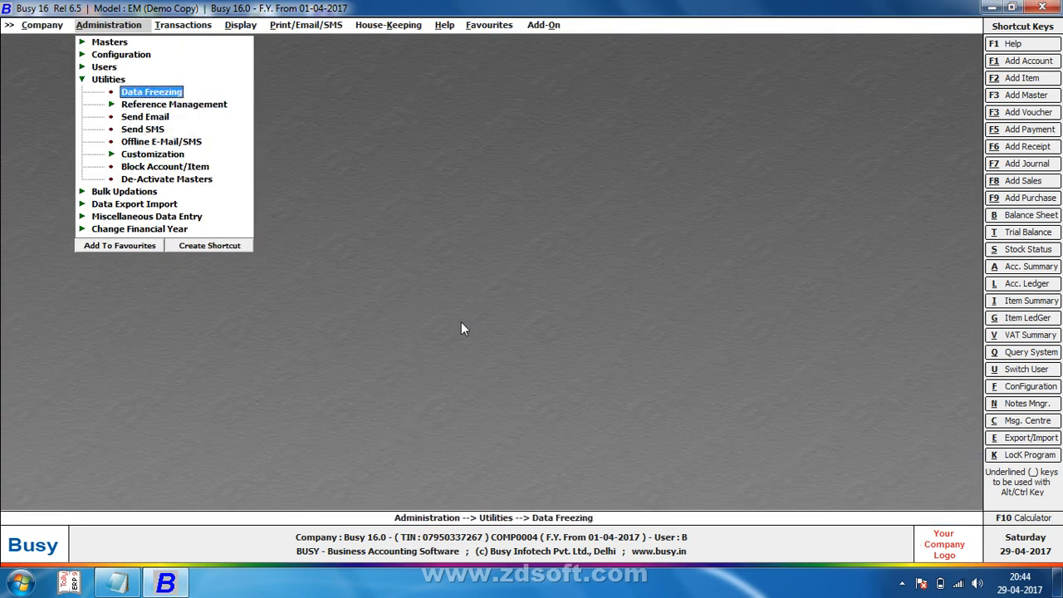
key(Up)
key(Up)
key(Return)
key(Up)
key(Return)
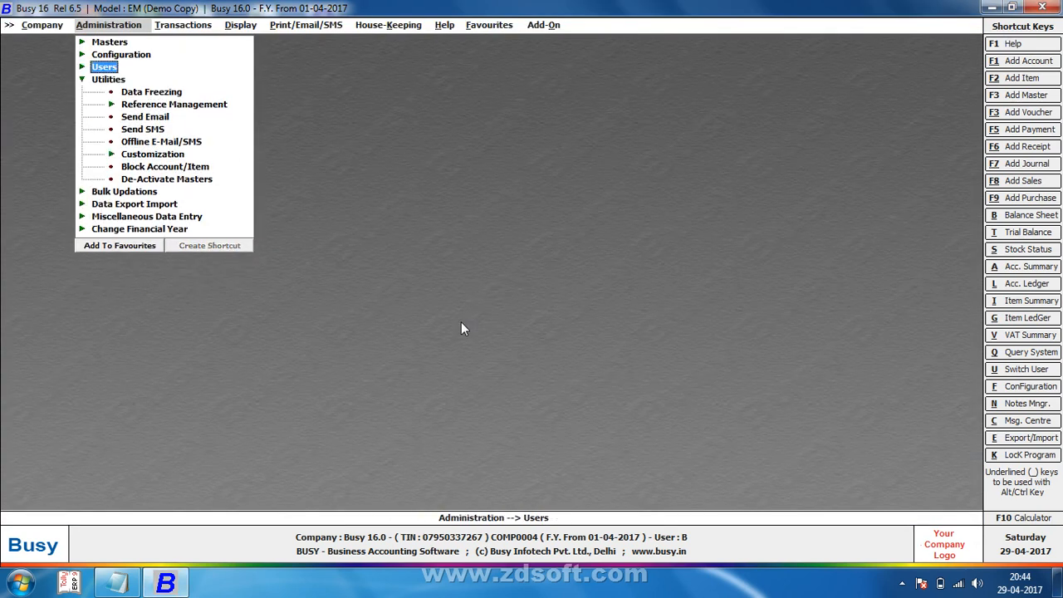
key(Down)
key(Return)
key(Down)
key(Return)
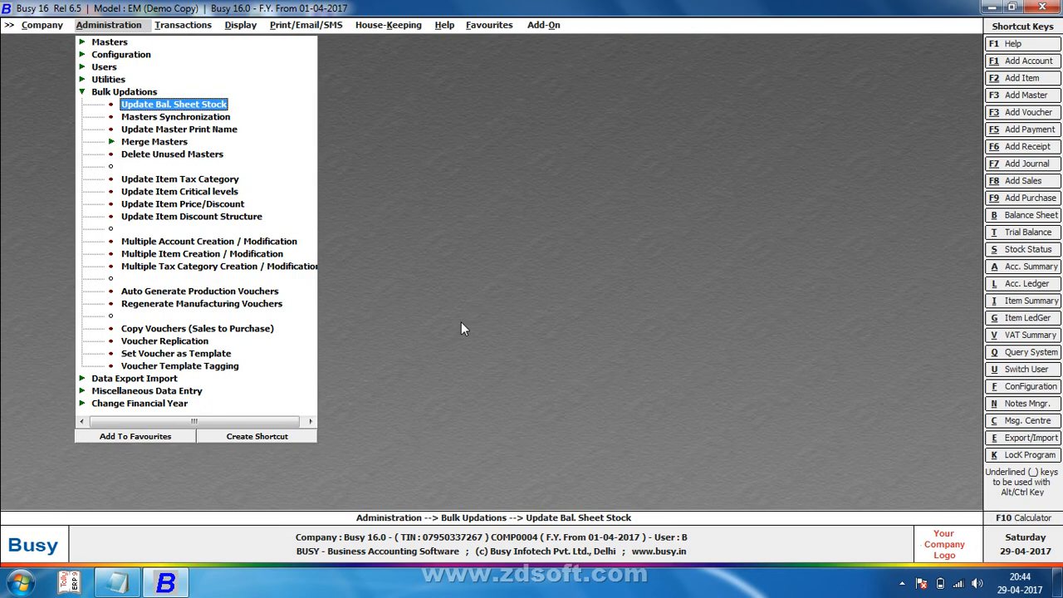
key(Down)
key(Down)
key(Down)
key(Down)
key(Down)
key(Down)
key(Down)
key(Down)
key(Down)
key(Down)
key(Down)
key(Down)
key(Down)
key(Down)
key(Down)
key(Down)
key(Down)
key(Down)
key(Down)
key(Down)
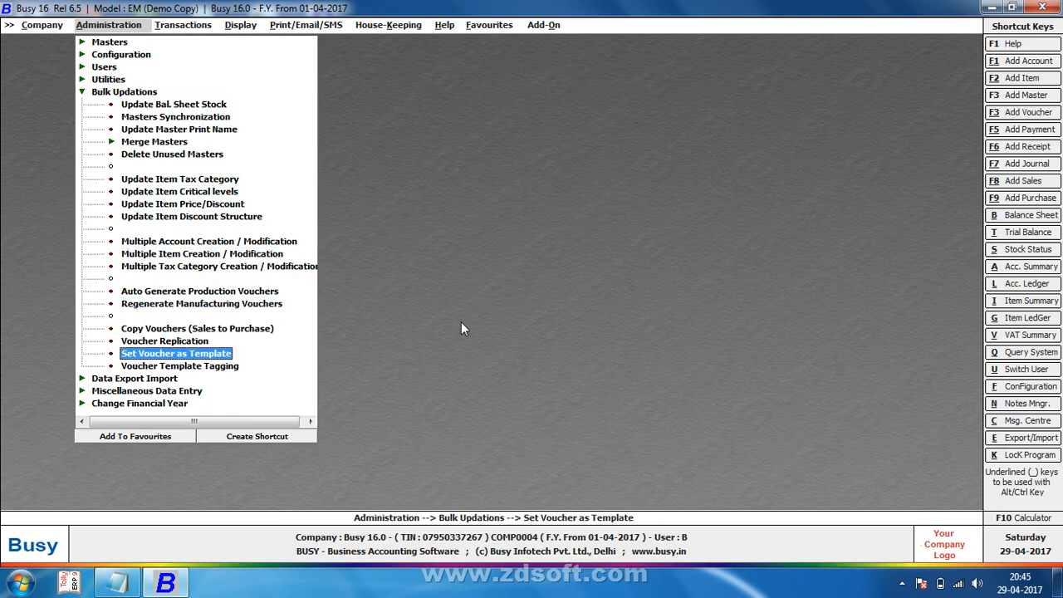
key(Return)
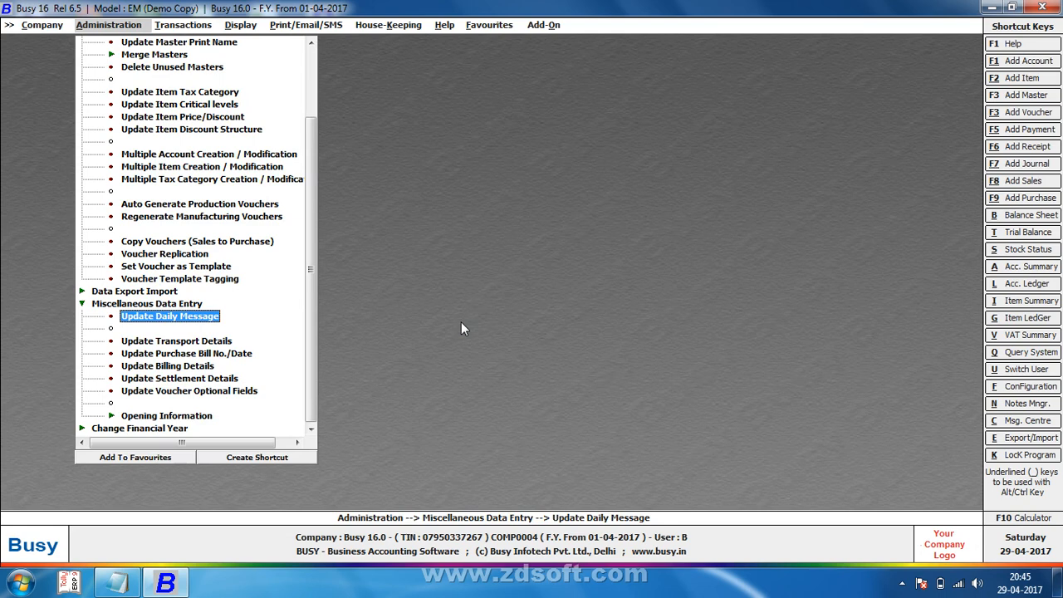
key(Return)
key(Return)
key(Up)
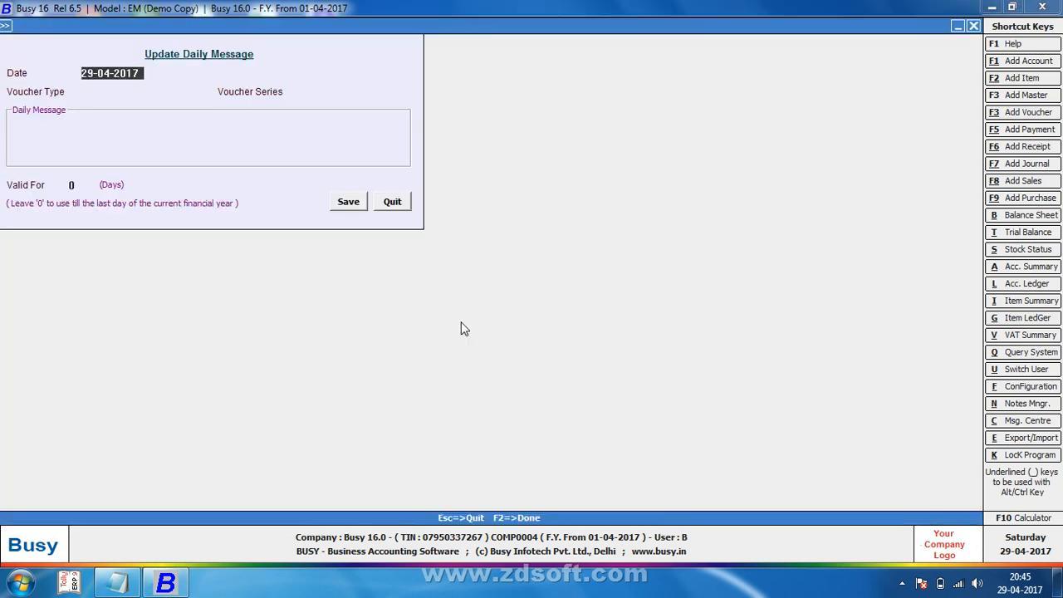
text(1-4)
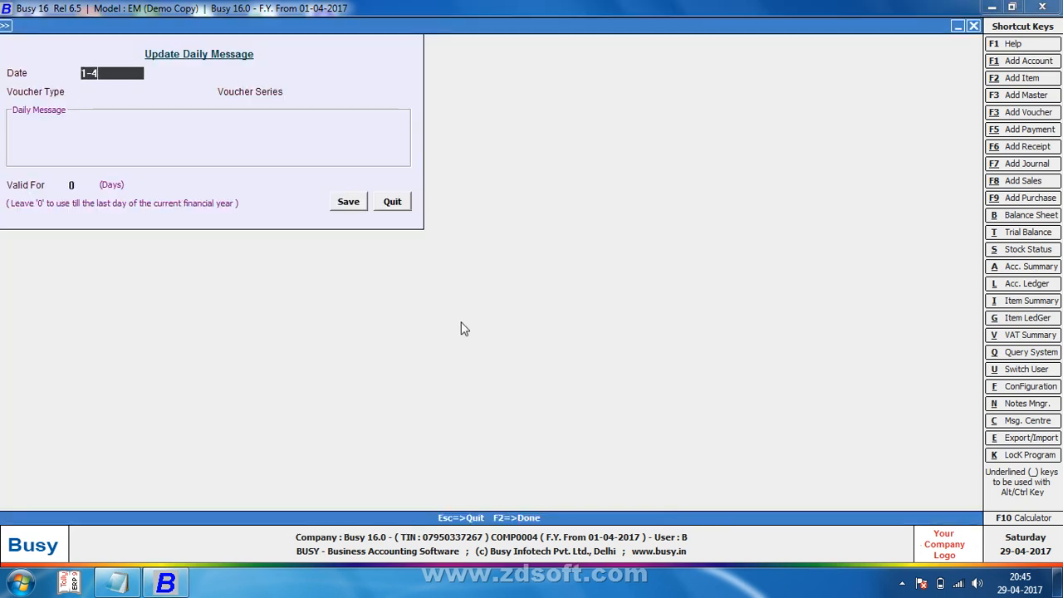
key(Return)
key(Return)
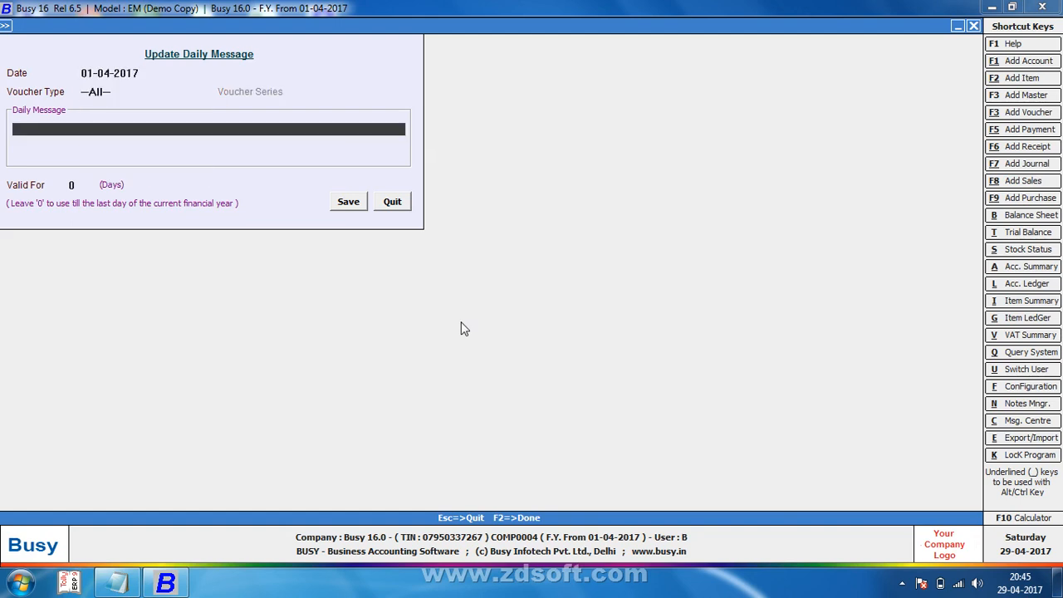
text(HA)
key(BackSpace)
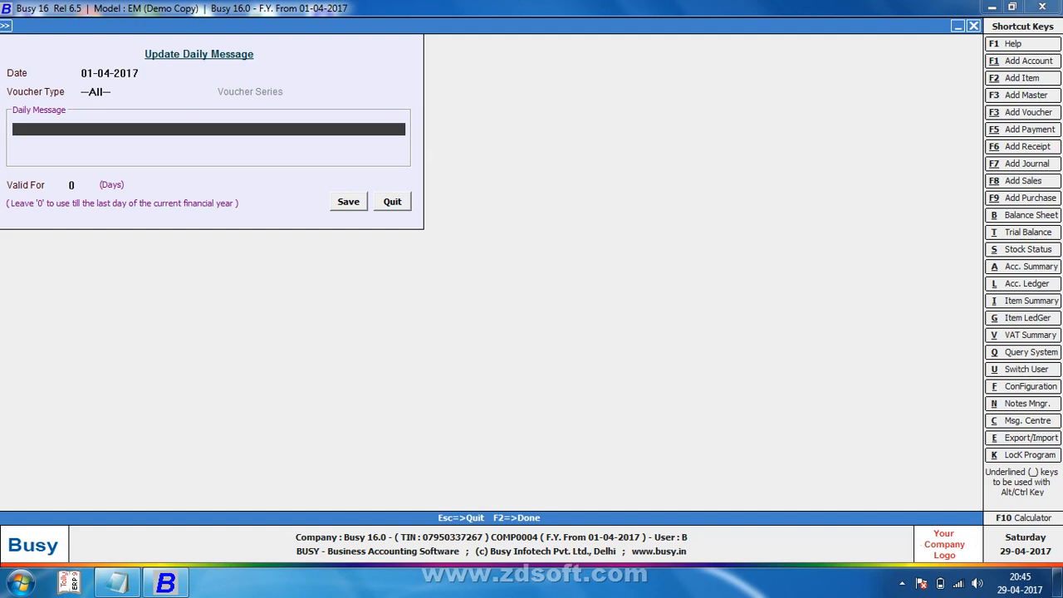
Step: Set the daily message date to 10-04-2017
key(Up)
key(Return)
key(Up)
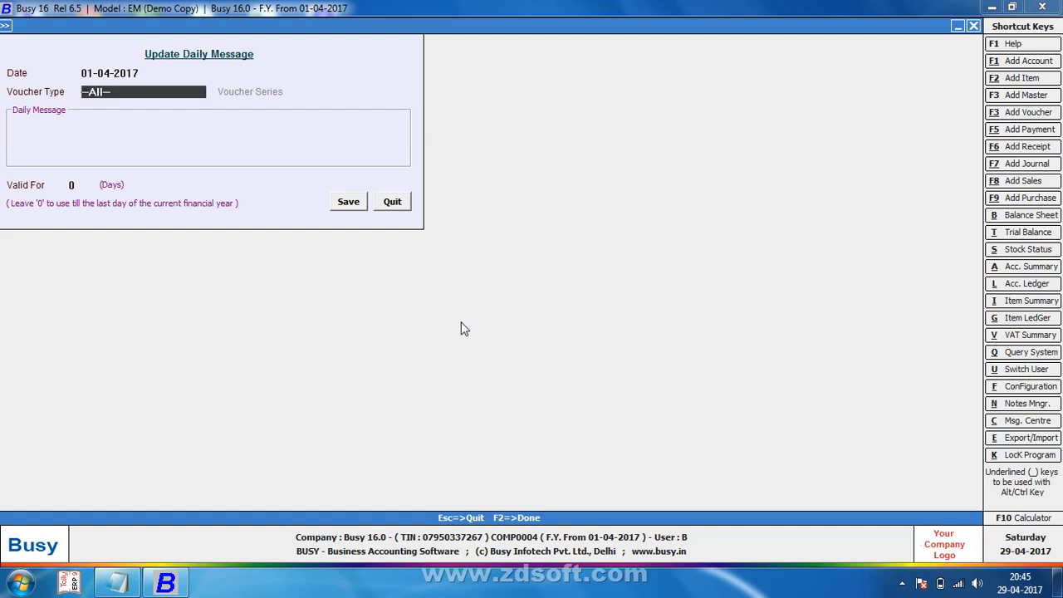
key(Up)
text(10)
key(Return)
key(Return)
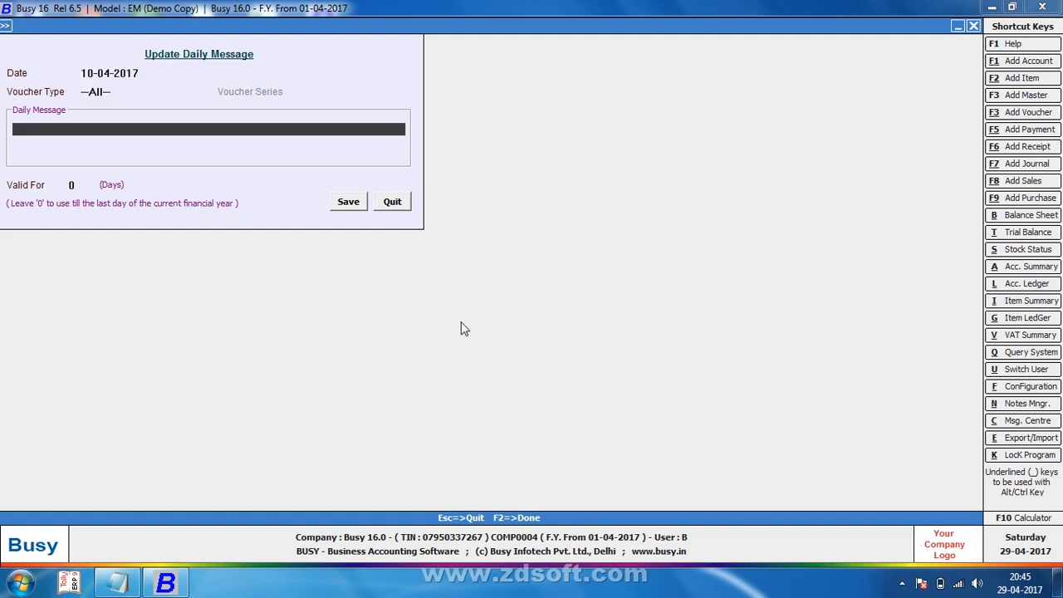
Step: Enter and save the daily message 'HAVE NICE DAY', then go to Sales transactions
text(HVA)
key(BackSpace)
key(BackSpace)
text(AVE NICE DAY)
key(Return)
click(464, 329)
key(F2)
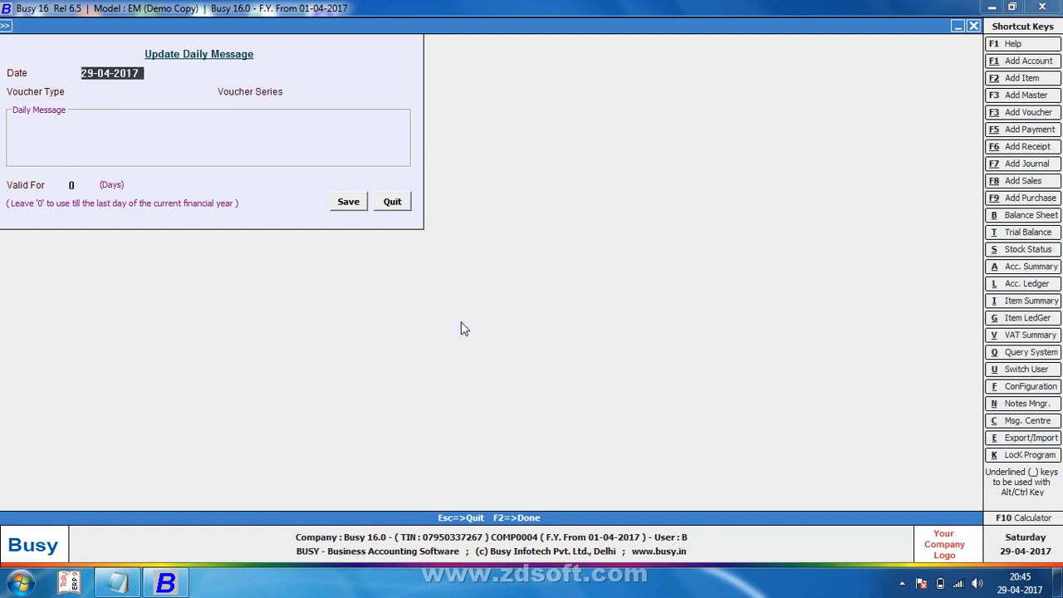
key(Escape)
key(Right)
key(Down)
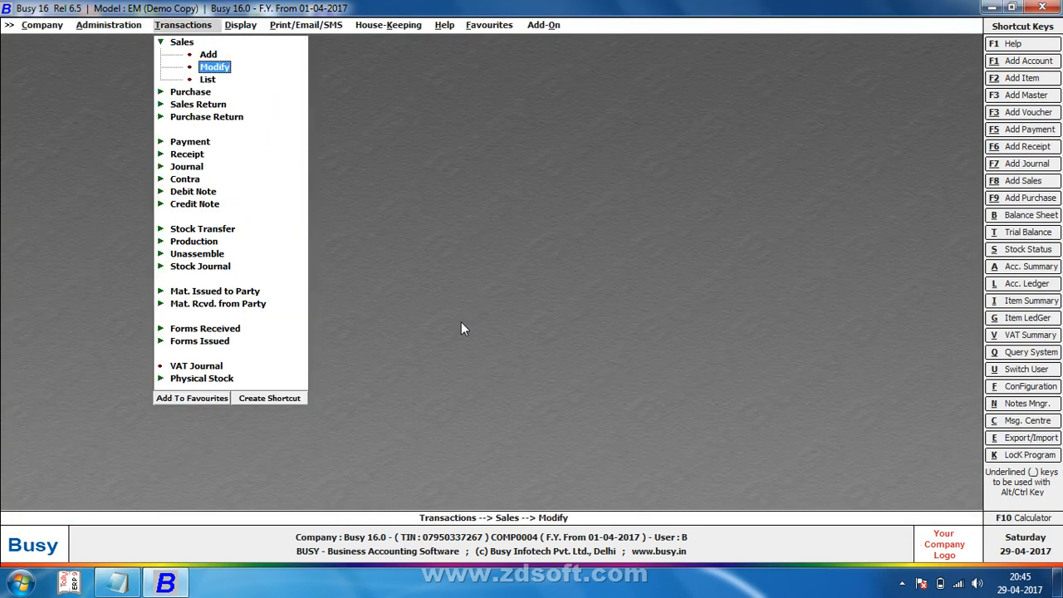
Step: Open sales voucher Main/1 and look over its invoice print preview
key(Return)
key(Return)
text(1)
key(Return)
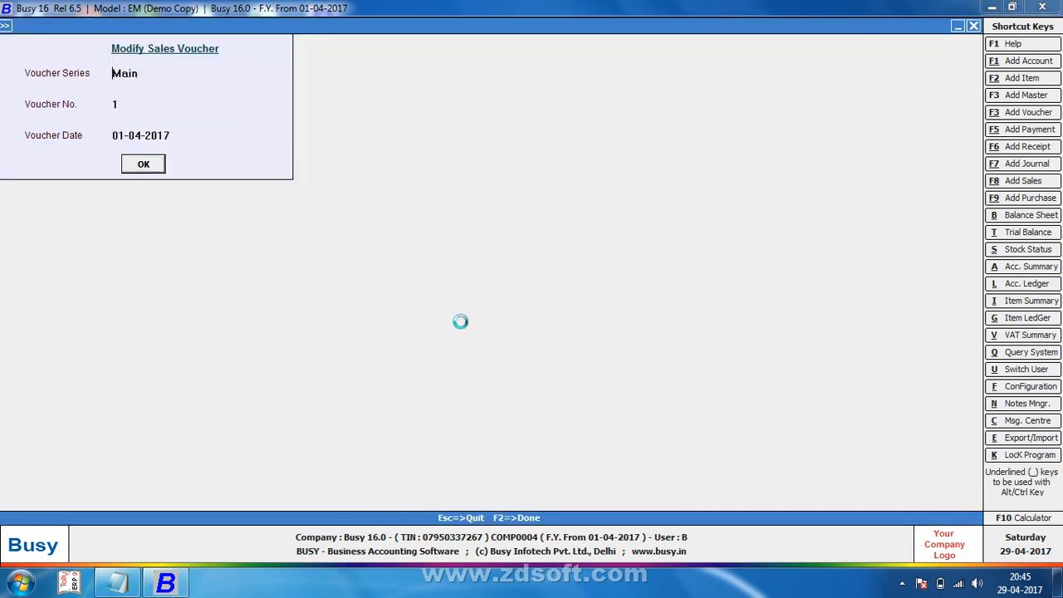
key(alt+p)
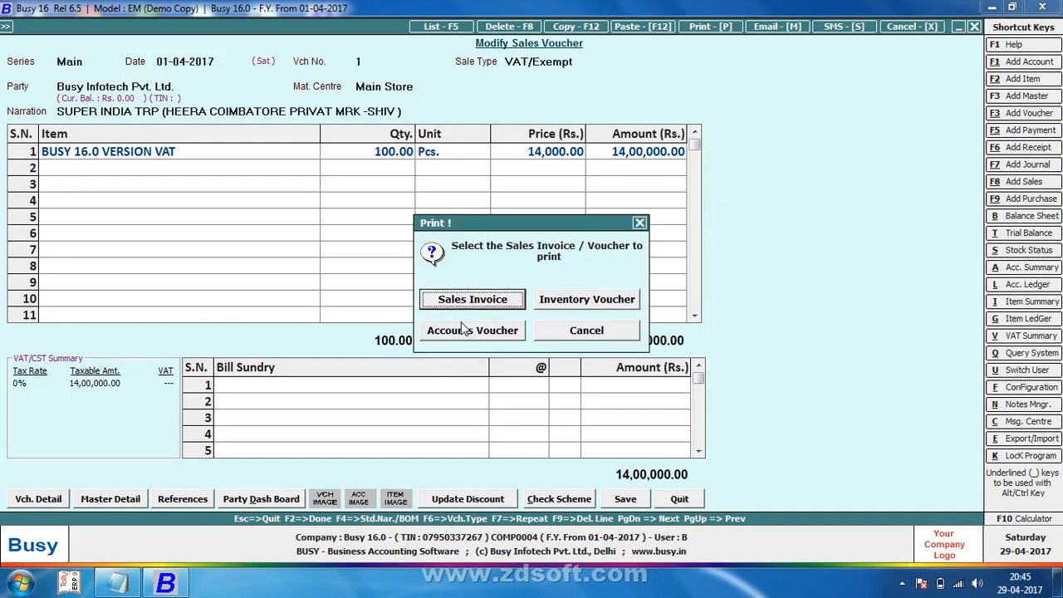
key(Escape)
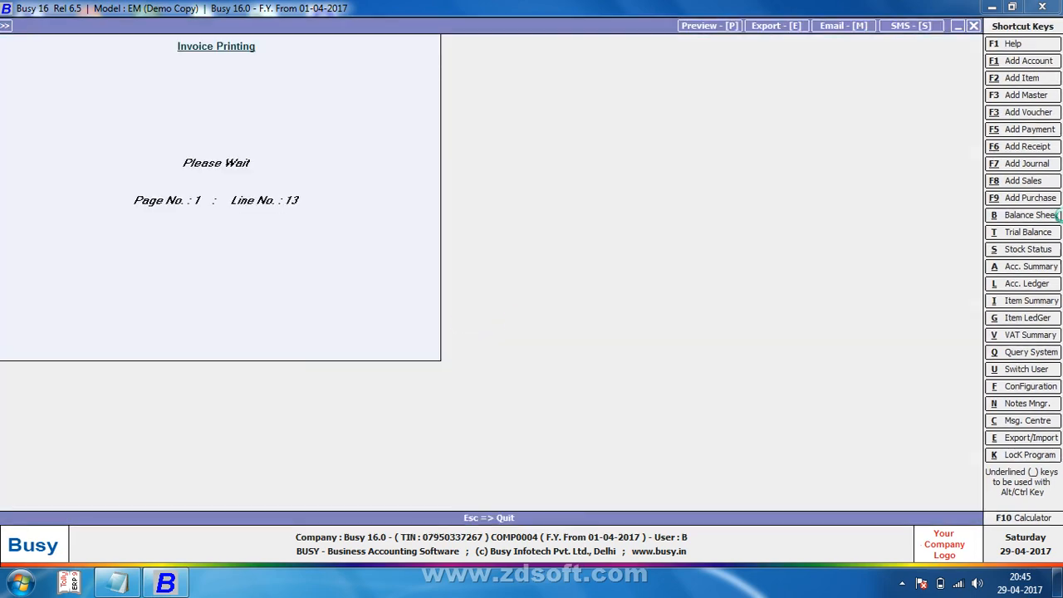
scroll(975, 363, down, 5)
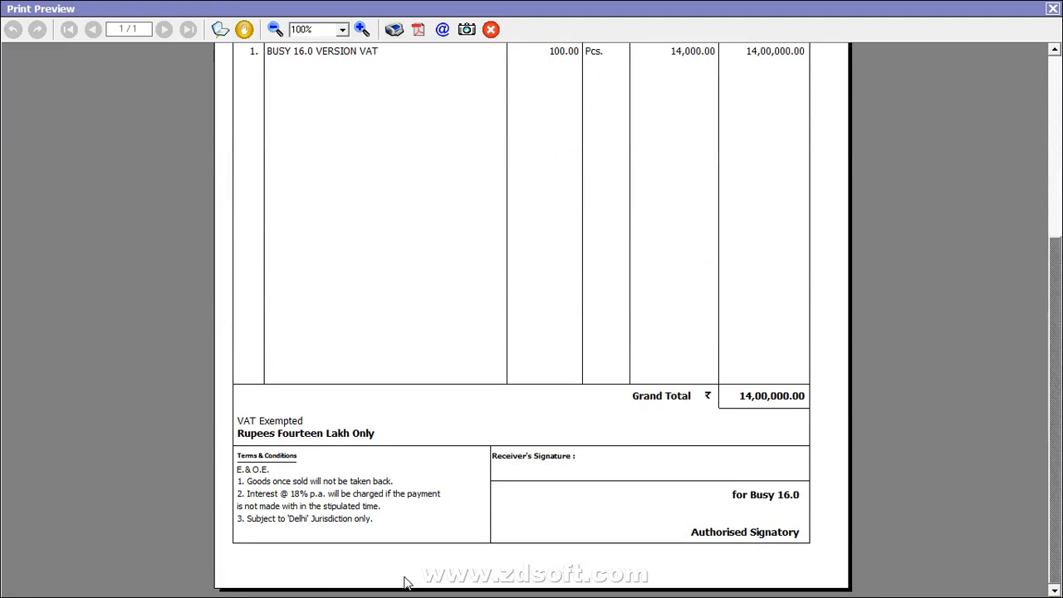
key(Escape)
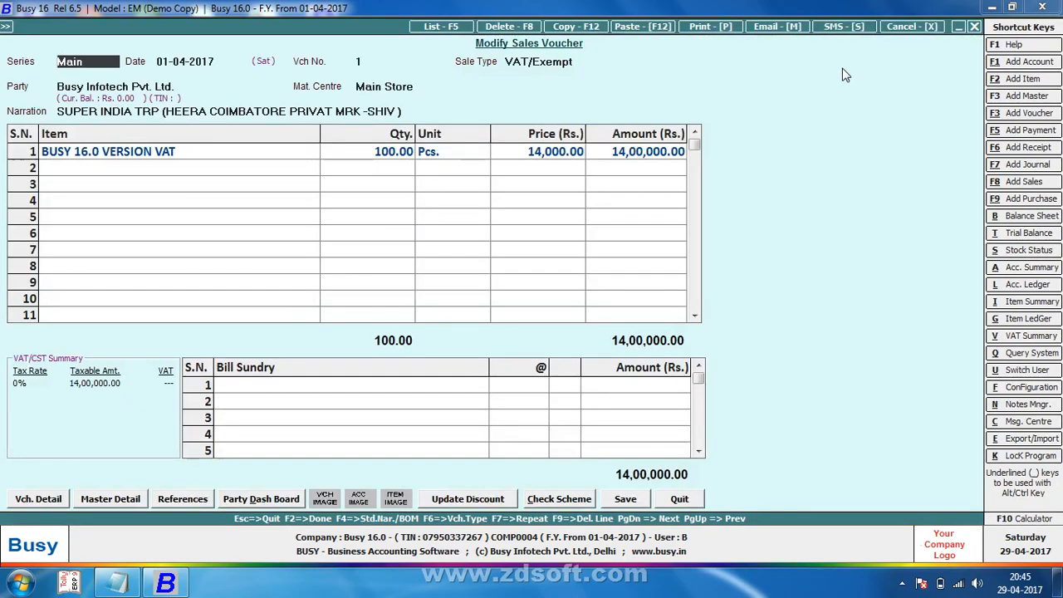
Step: Change voucher 1's date to 11-04-2017 and save it, accepting the stock, tax and PAN warnings
key(Escape)
text(n)
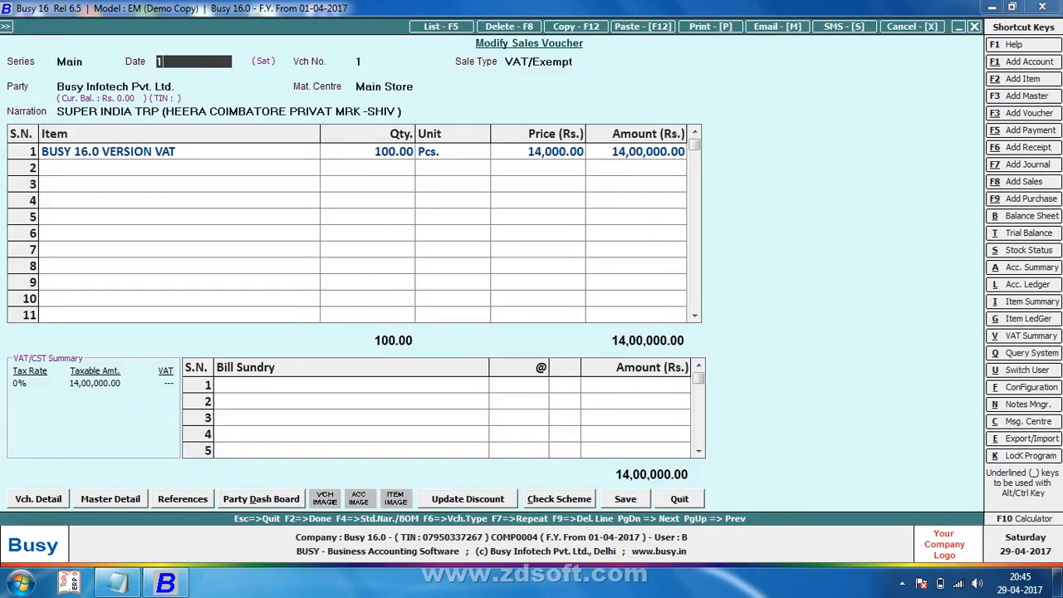
text(11)
key(Return)
key(F2)
key(y)
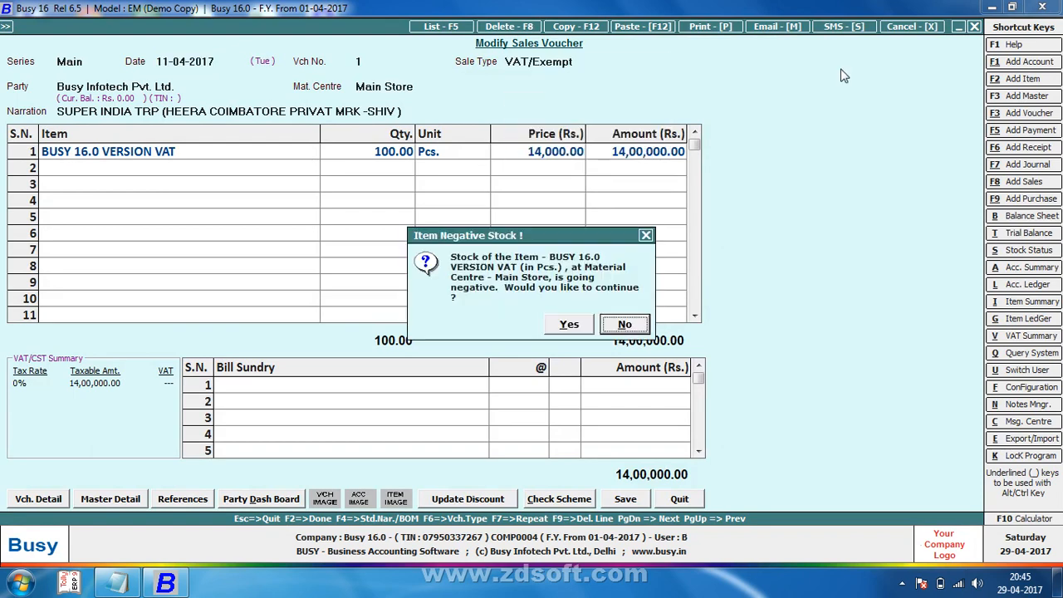
key(y)
key(y)
key(F2)
key(y)
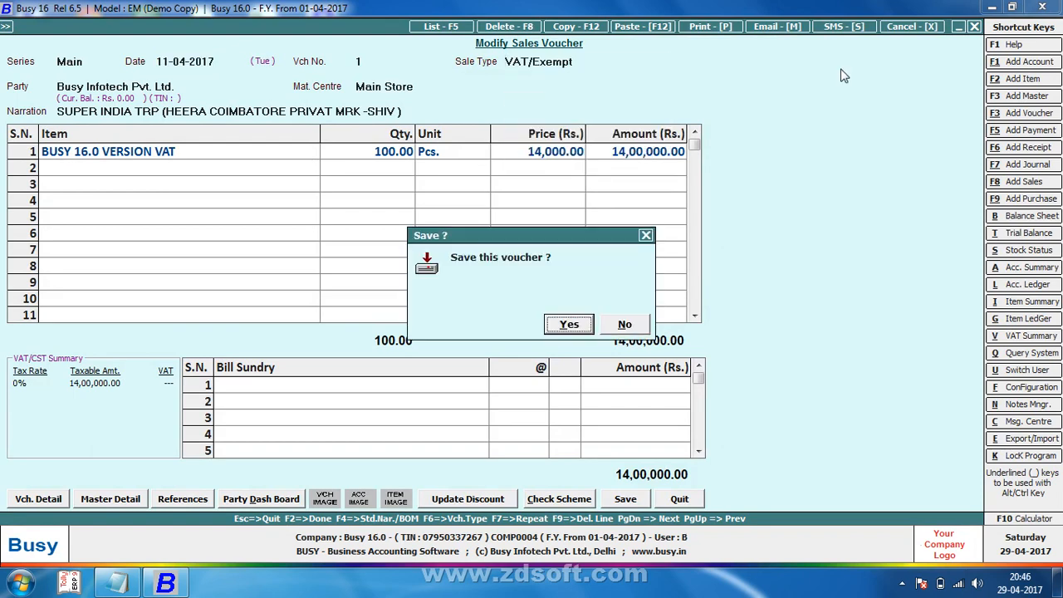
key(y)
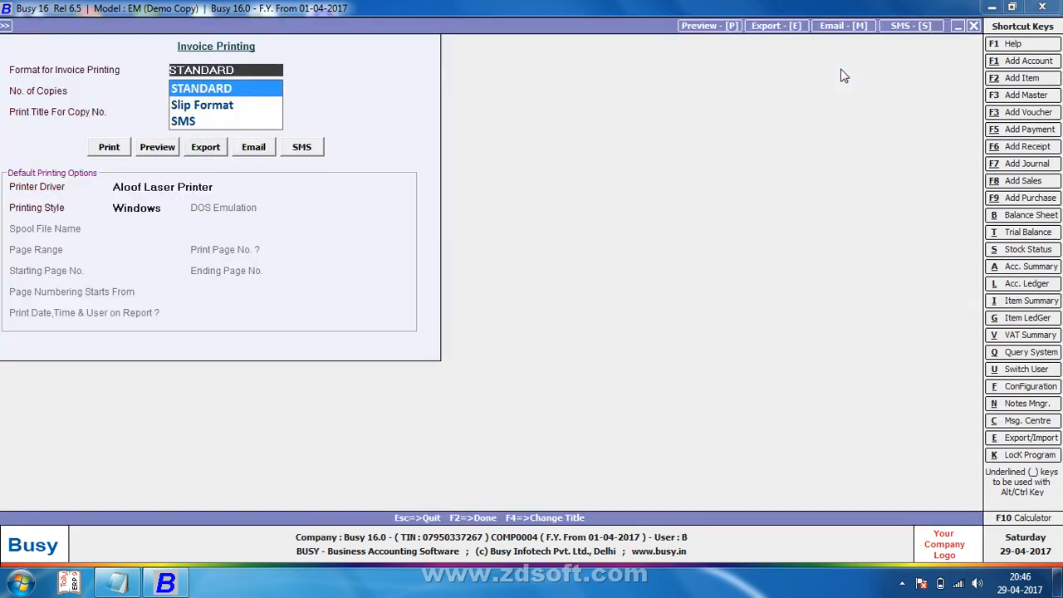
Step: Preview the STANDARD-format invoice, scroll to the HAVE NICE DAY footer, then close it
key(Return)
key(Return)
key(Return)
key(Right)
key(Return)
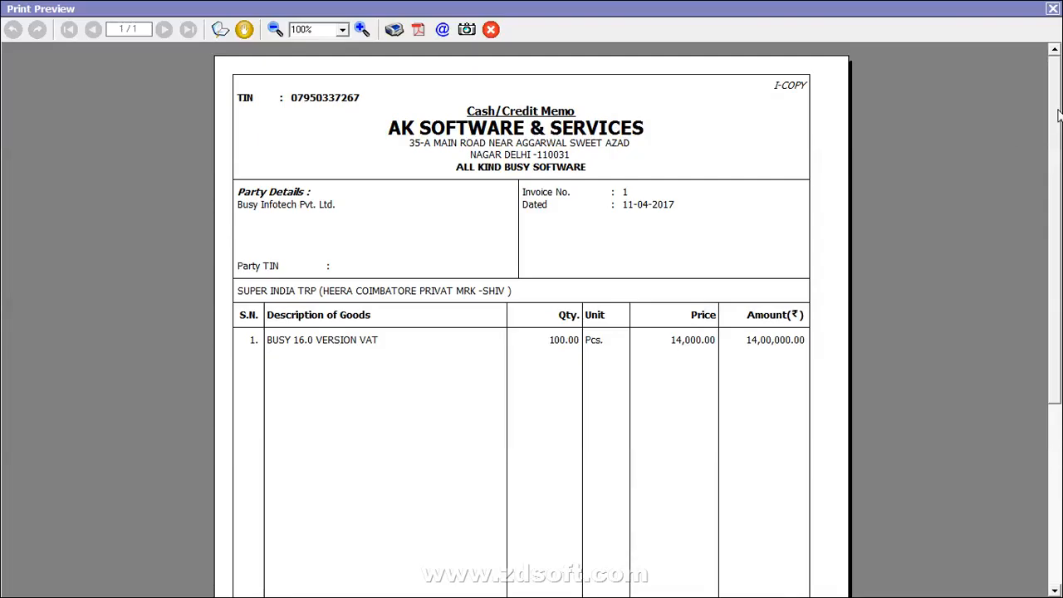
drag(1059, 117, 1055, 324)
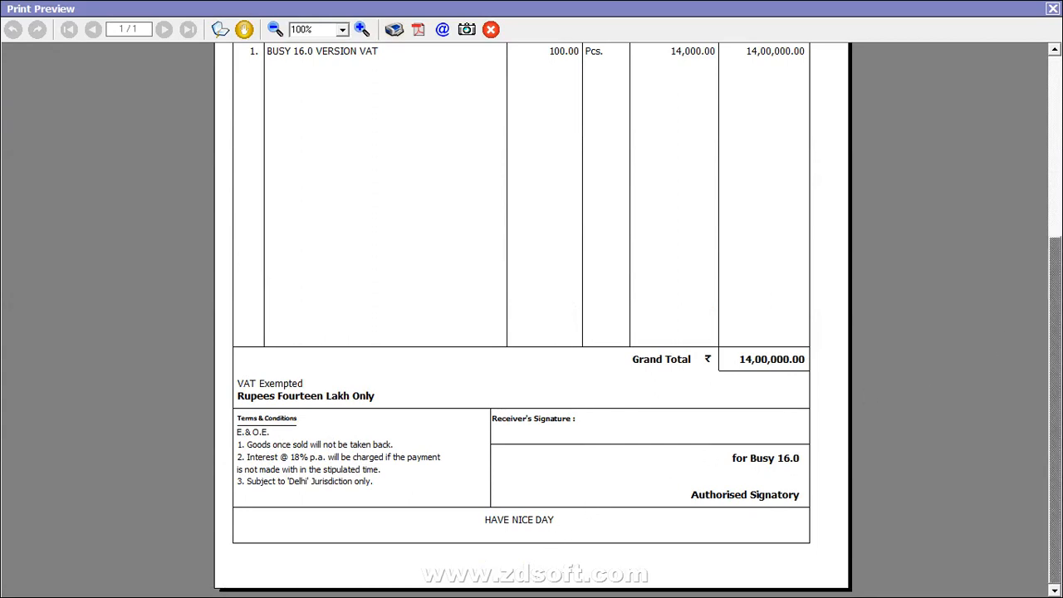
click(1052, 9)
key(Escape)
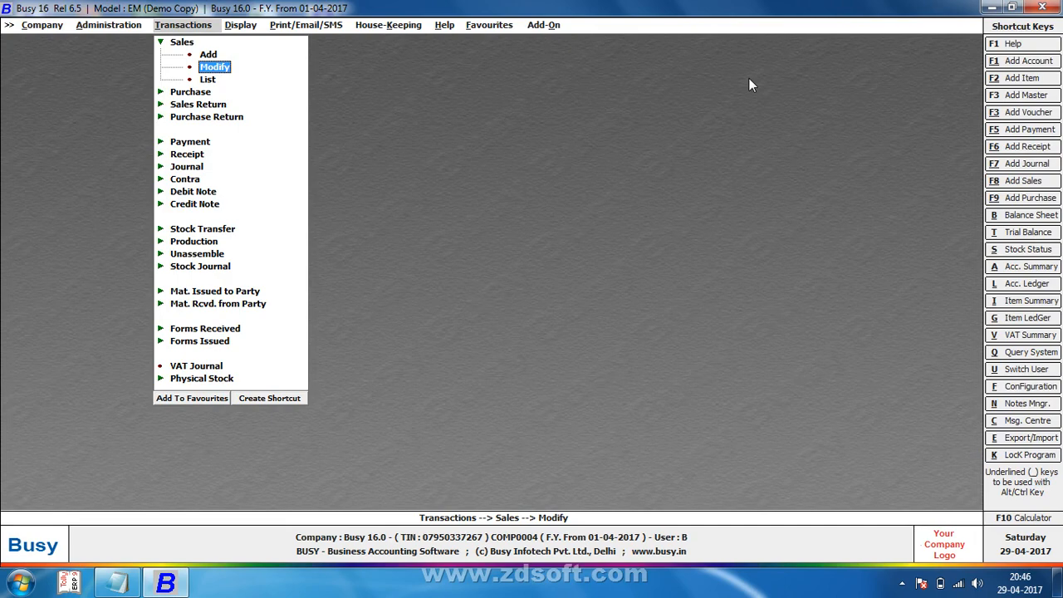
Step: Open the Standard Sales Invoice print configuration and save it
key(F1)
key(alt+F4)
key(Left)
key(Up)
key(Up)
key(Up)
key(Up)
key(Up)
key(Up)
key(Up)
key(Up)
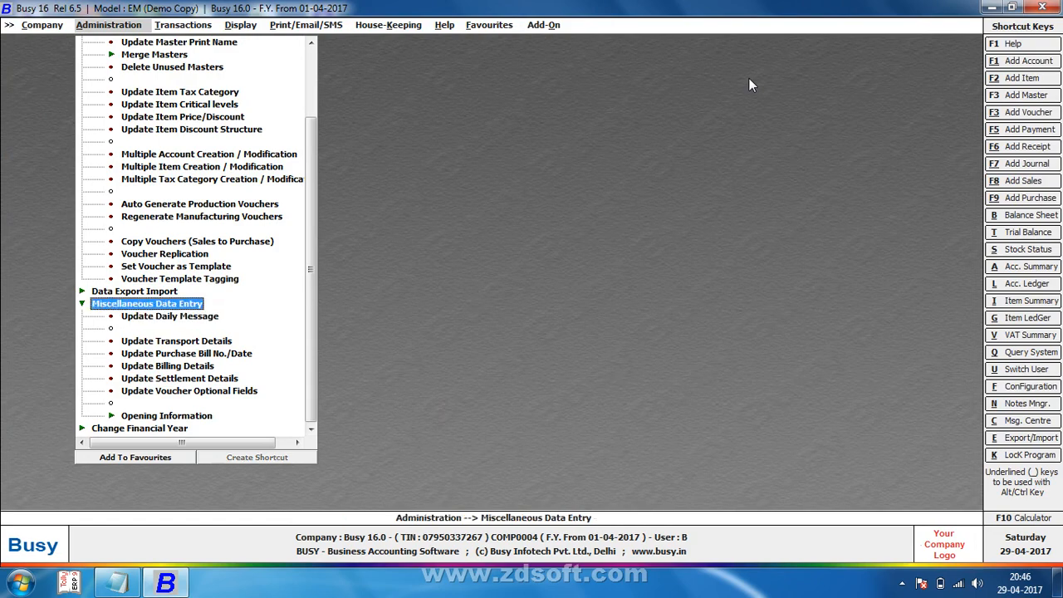
key(Escape)
key(Up)
key(Up)
key(Up)
key(Return)
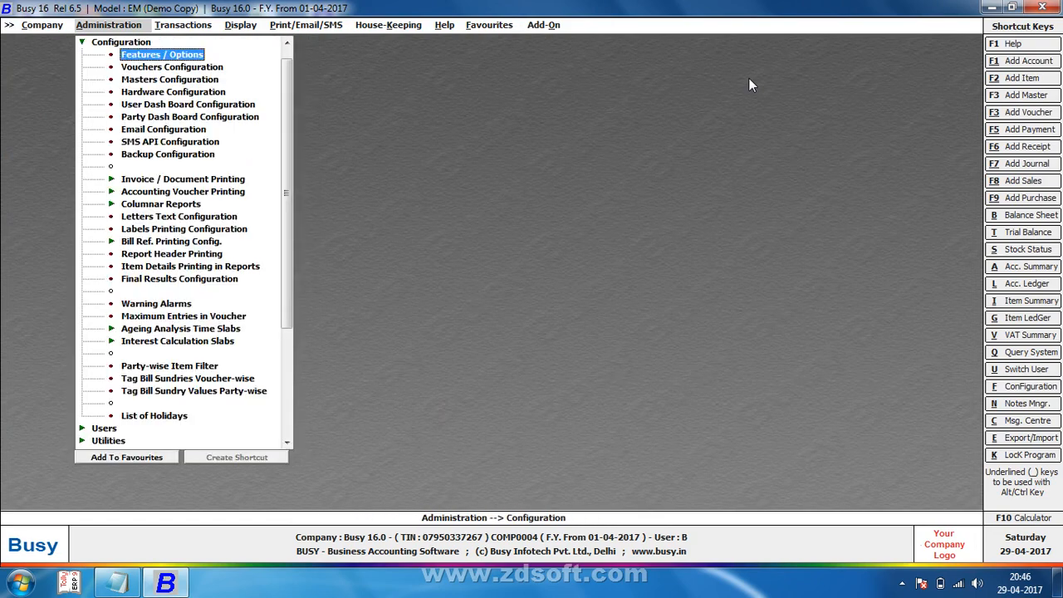
key(Down)
key(Down)
key(Down)
key(Down)
key(Down)
key(Down)
key(Down)
key(Down)
key(Down)
key(Return)
key(Down)
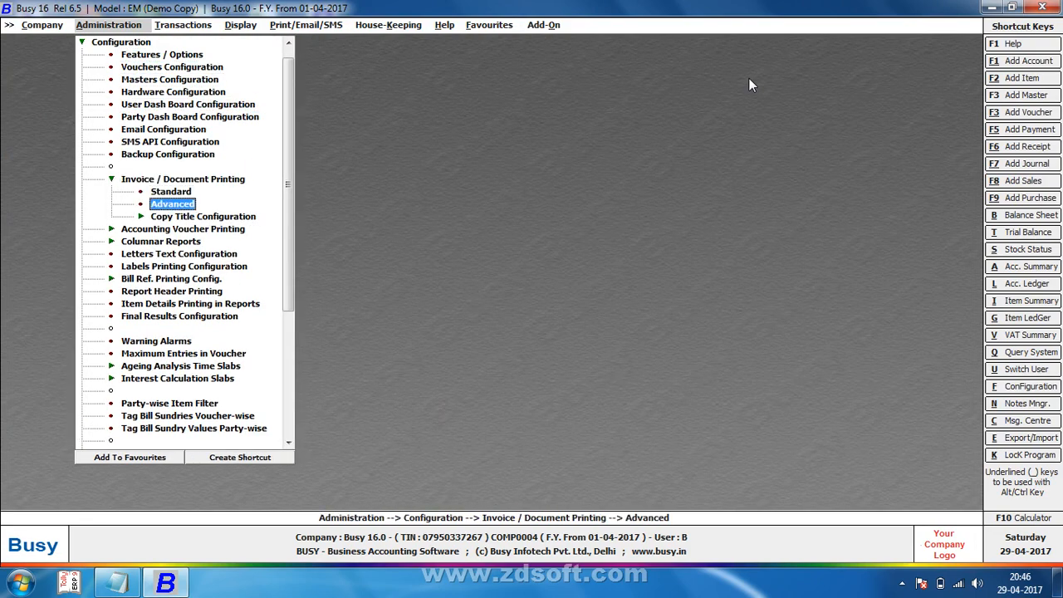
key(Up)
key(Return)
key(Return)
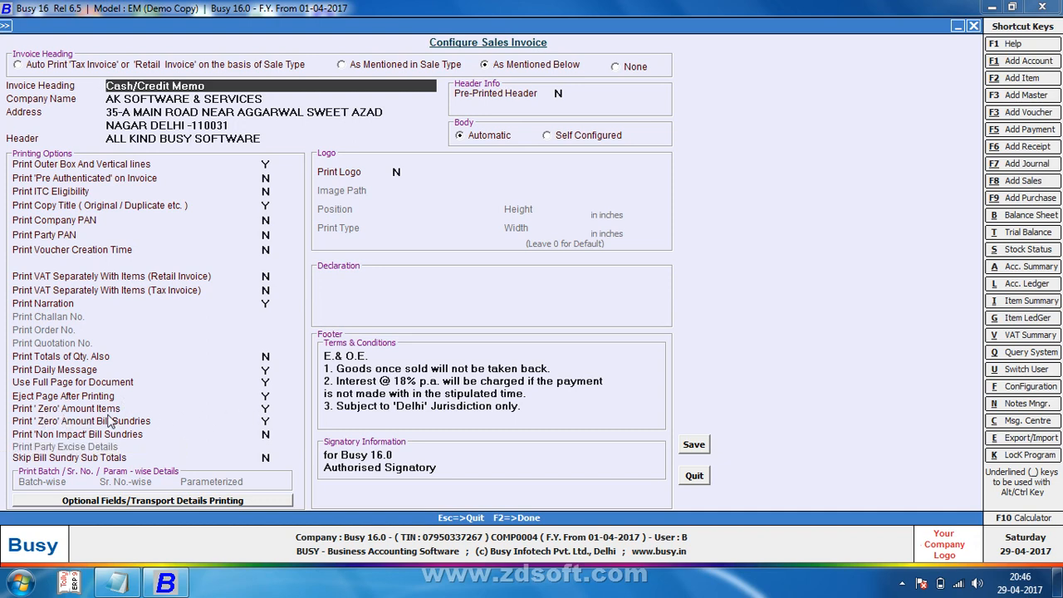
key(F2)
Step: Reopen sales voucher 1 for modification
key(Return)
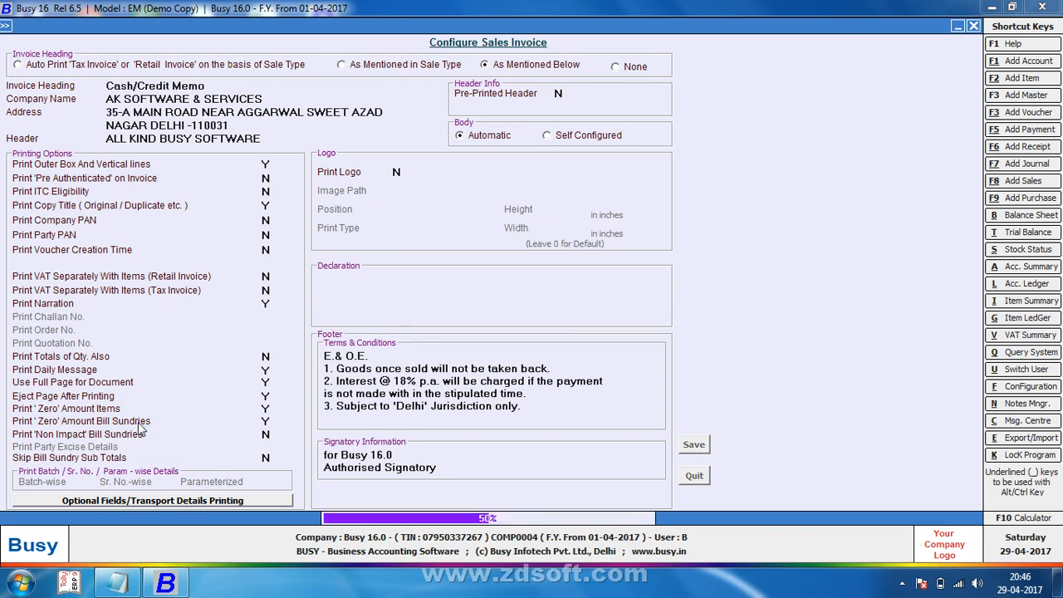
key(Escape)
key(Escape)
key(Right)
key(Return)
key(Return)
key(Return)
key(Return)
key(Return)
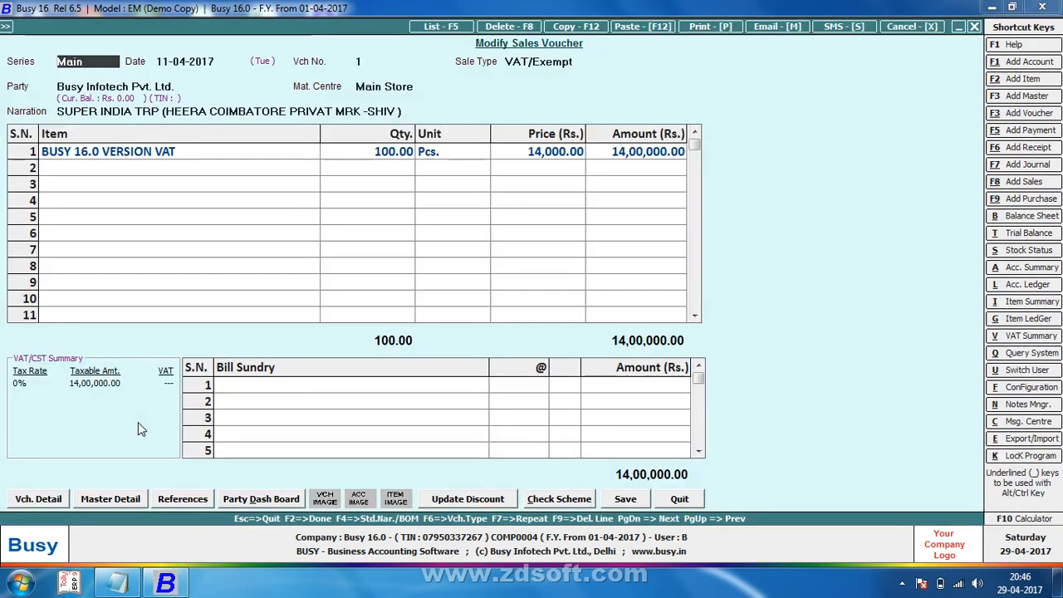
Step: Add row 2 with BUSY 16.0 VERSION VAT, quantity 1, price 0.00
key(Return)
key(Return)
key(Return)
key(Return)
key(Return)
key(Return)
key(Return)
key(Return)
key(Return)
key(Return)
key(Return)
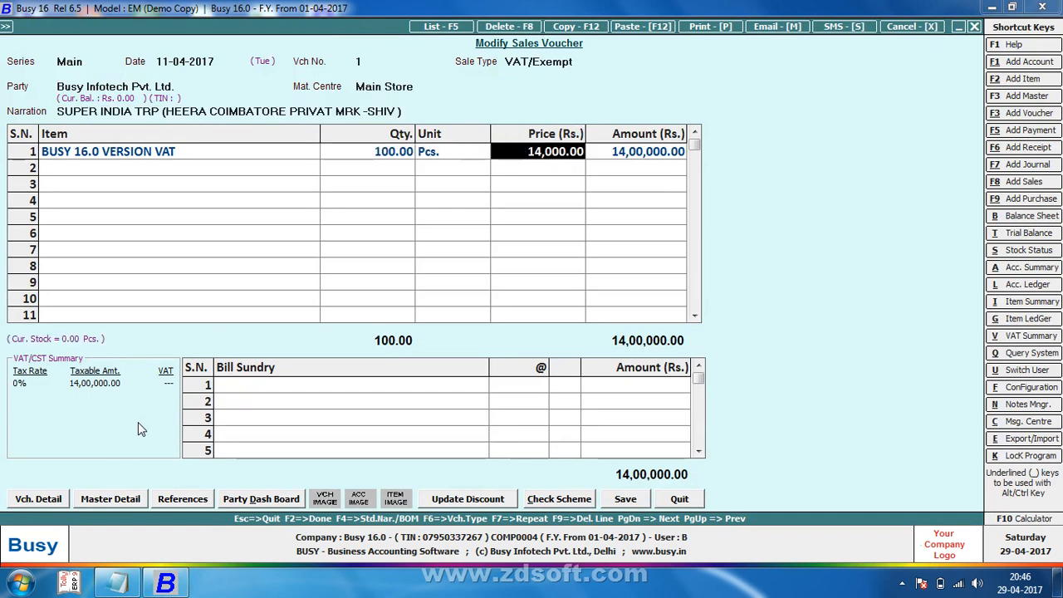
key(Return)
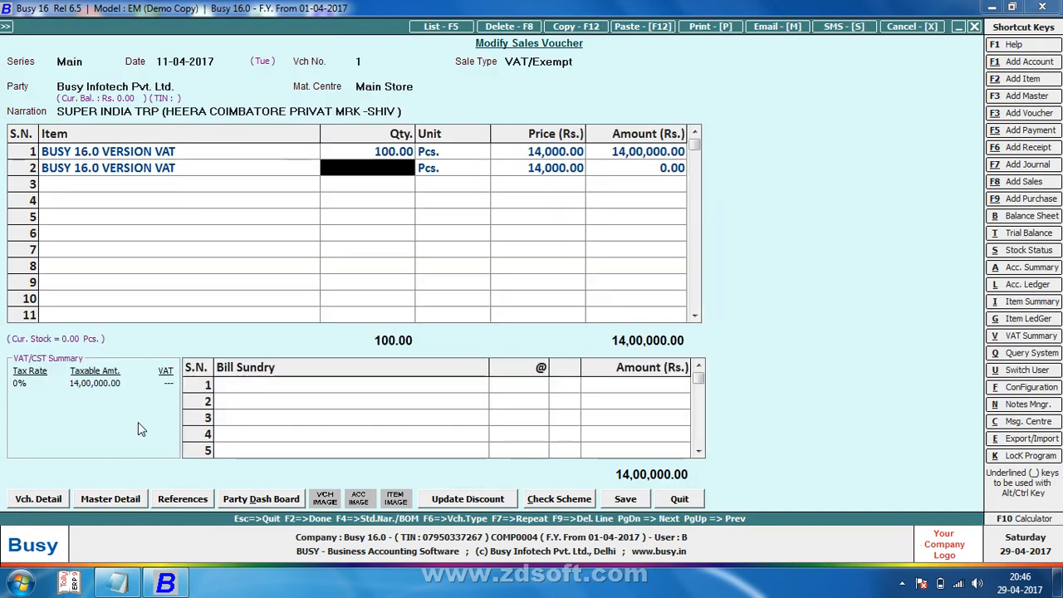
text(1)
key(Return)
key(Return)
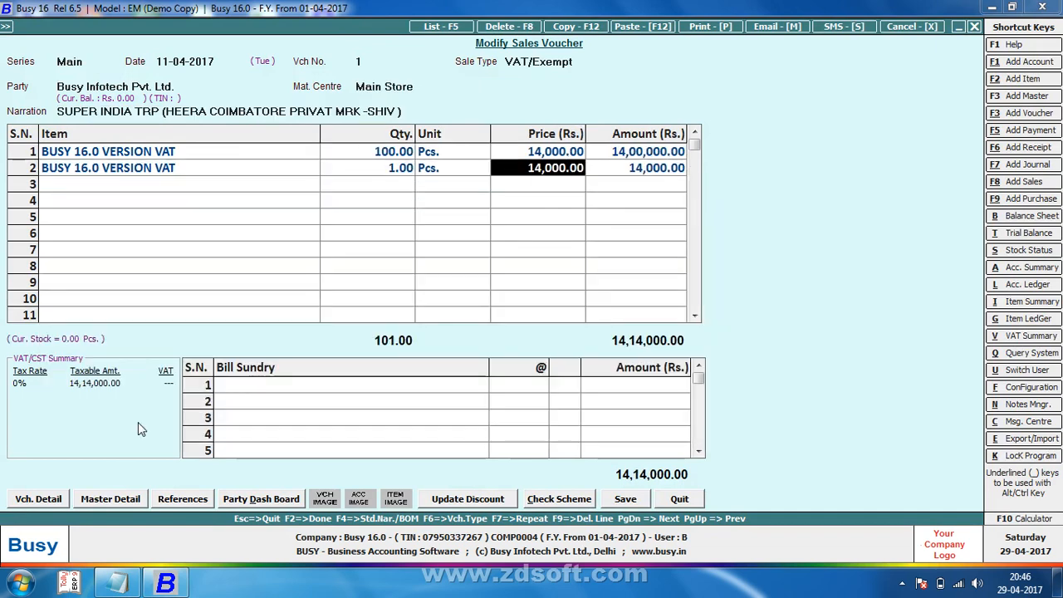
text(0)
key(Return)
key(Return)
Step: Save voucher 1, accepting the warnings, and preview its invoice
key(Return)
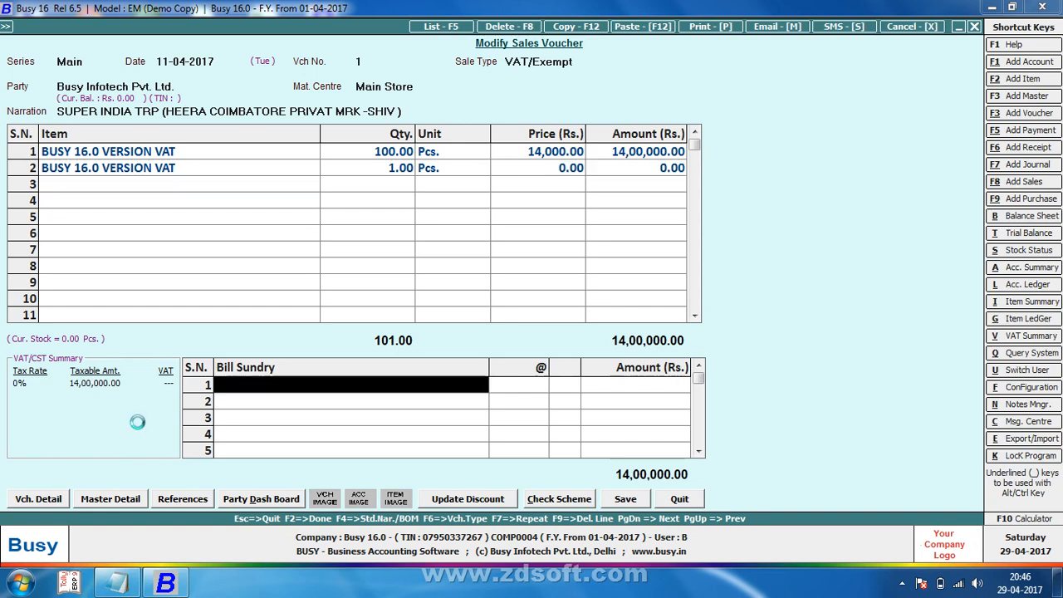
key(Return)
key(Left)
key(Return)
key(Left)
key(Return)
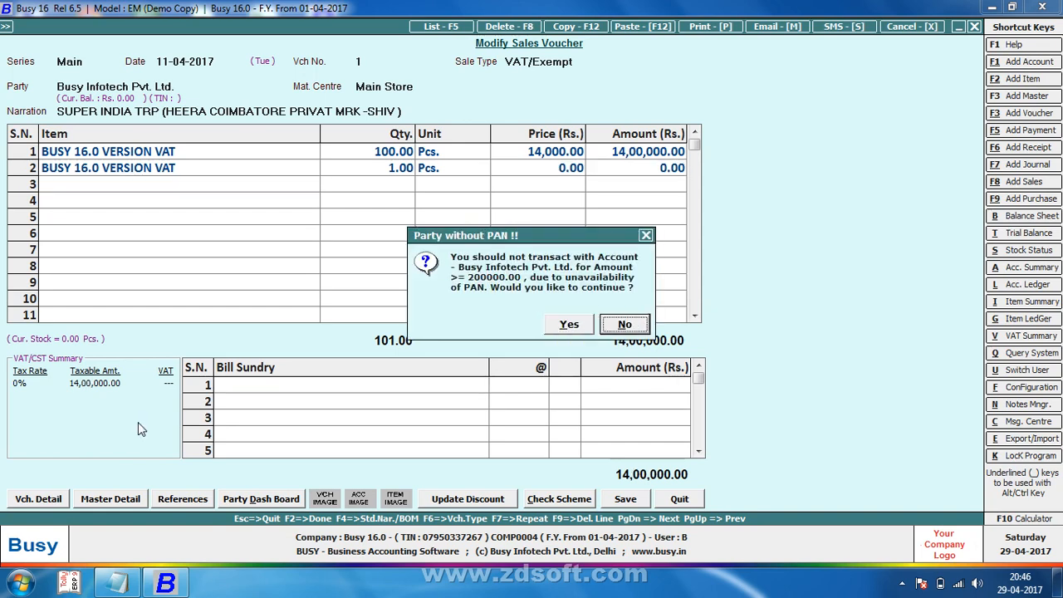
key(Left)
key(Return)
key(Return)
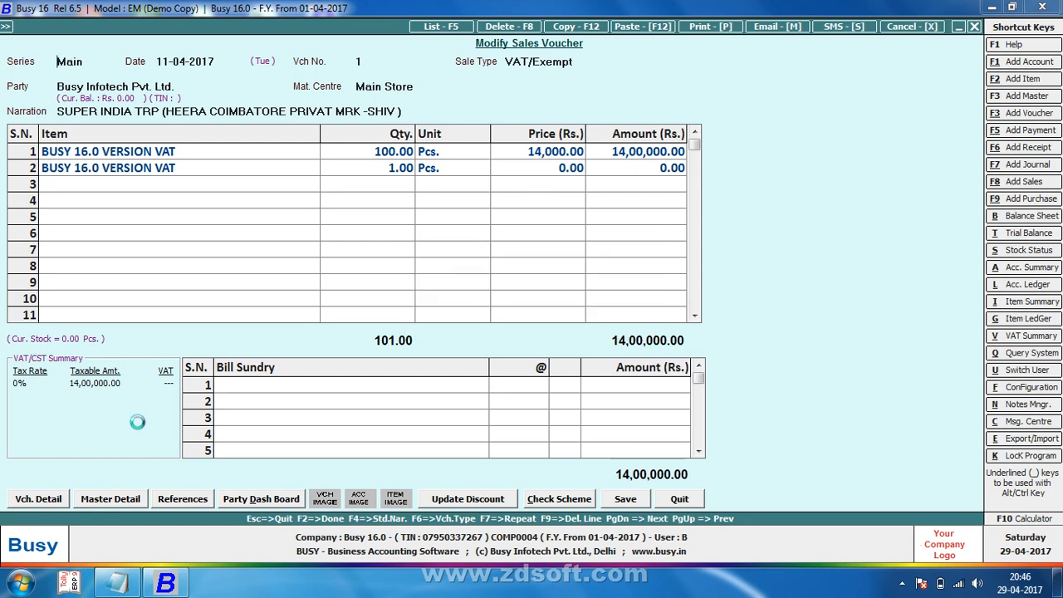
key(Return)
key(Return)
key(Right)
key(Return)
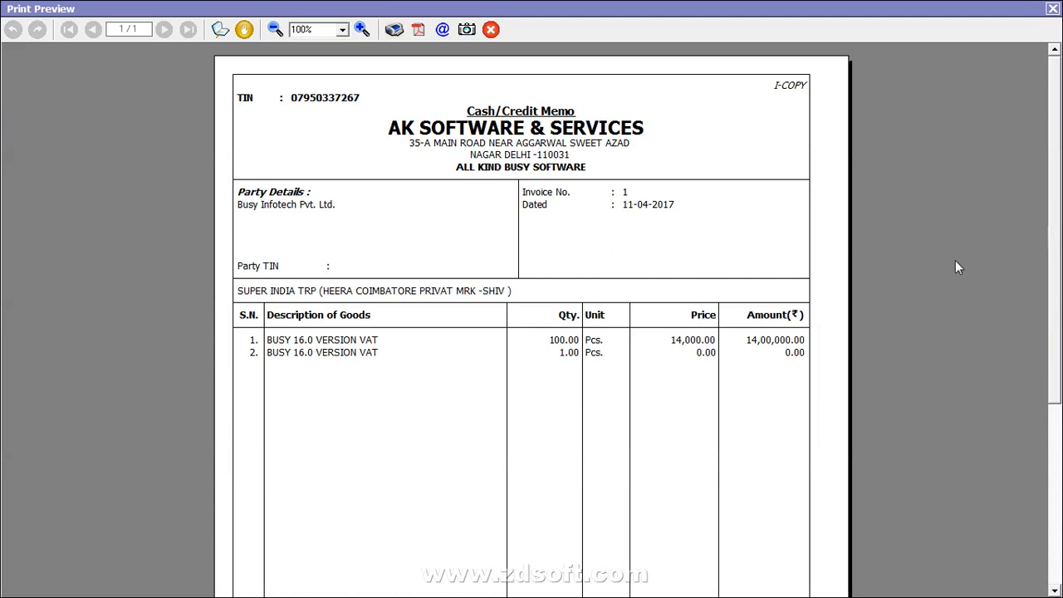
key(Escape)
key(Escape)
key(Escape)
key(Escape)
key(Escape)
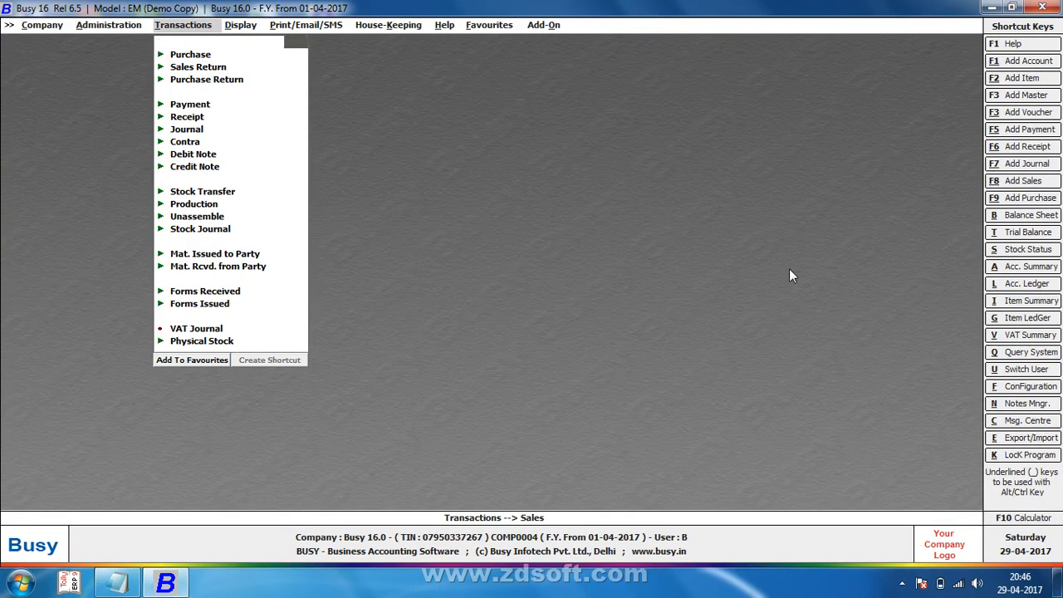
Step: Set Print 'Zero' Amount Items to N in the Standard Sales Invoice configuration and save
key(Left)
key(Down)
key(Return)
key(Down)
key(Down)
key(Down)
key(Down)
key(Down)
key(Down)
key(Down)
key(Down)
key(Down)
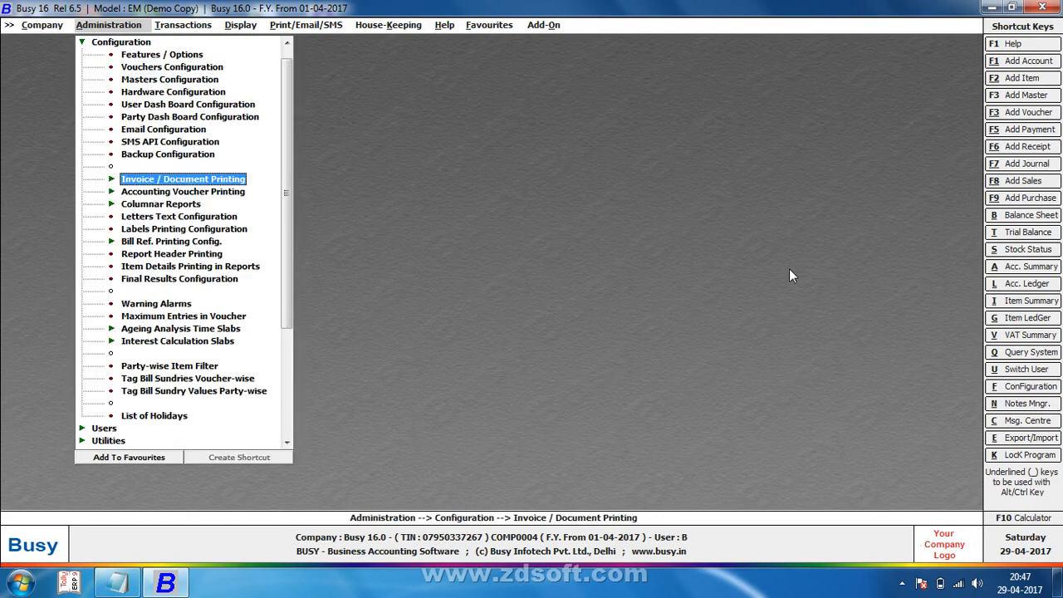
key(Return)
key(Down)
key(Down)
key(Return)
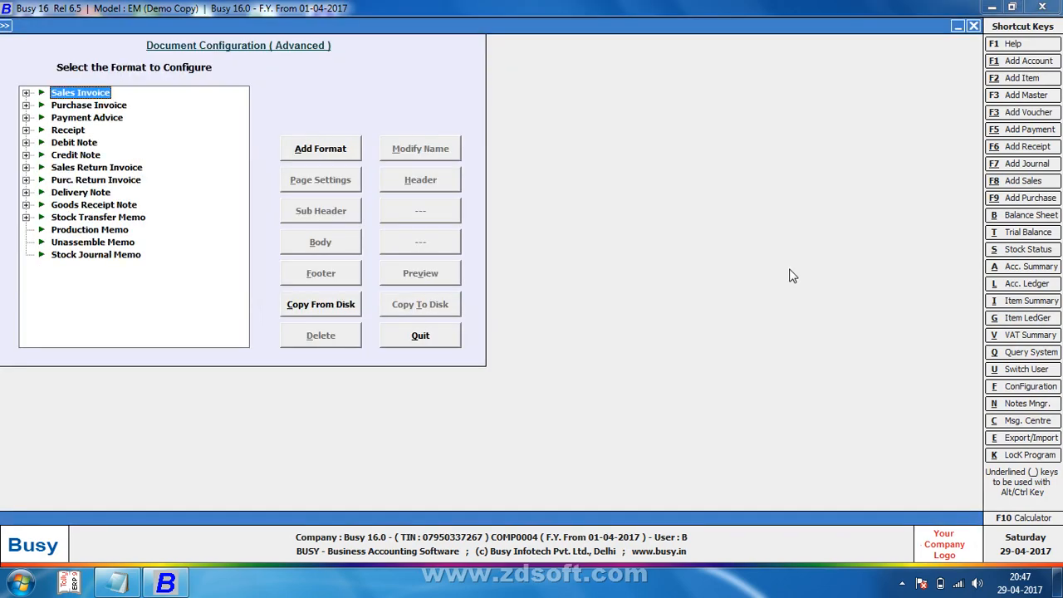
key(Right)
key(Escape)
key(Up)
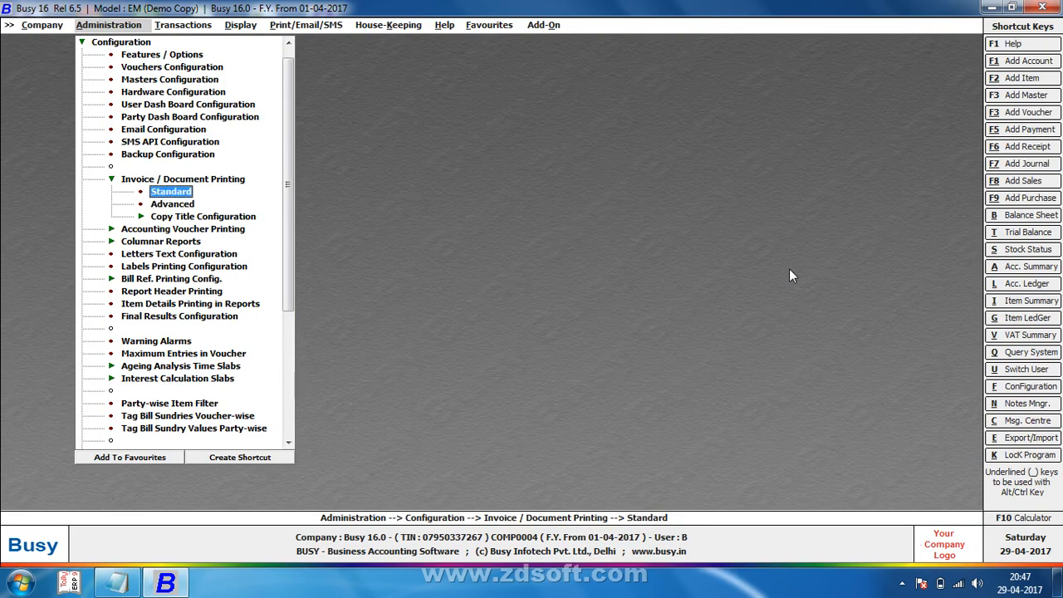
key(Return)
key(Return)
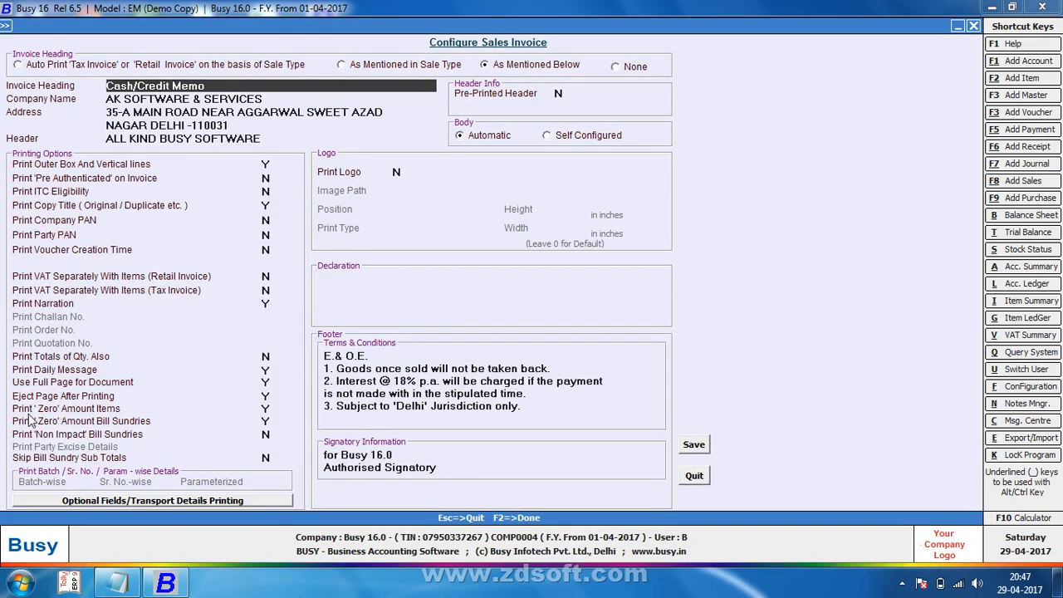
click(267, 408)
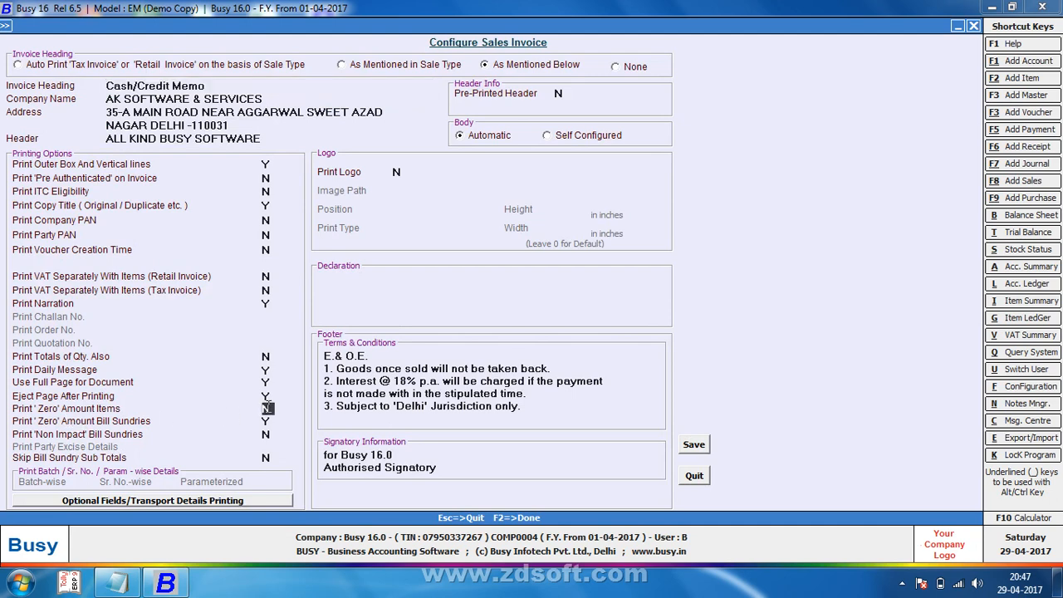
key(F2)
key(Return)
Step: Bring up the Modify Sales Voucher dialog
key(Escape)
key(Right)
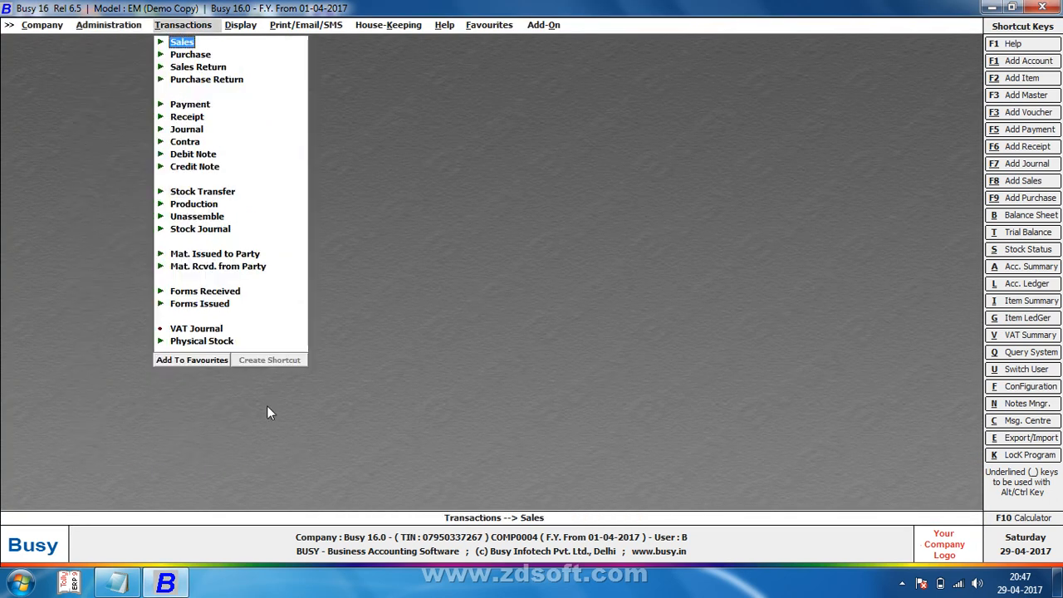
key(Return)
key(Down)
key(Return)
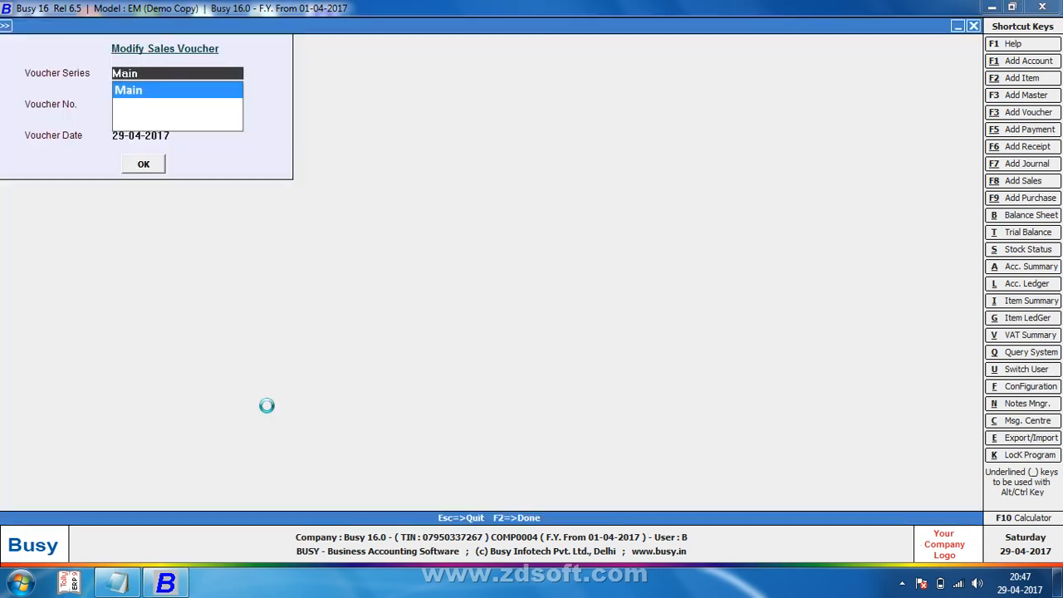
key(F2)
key(Return)
key(alt+p)
key(Return)
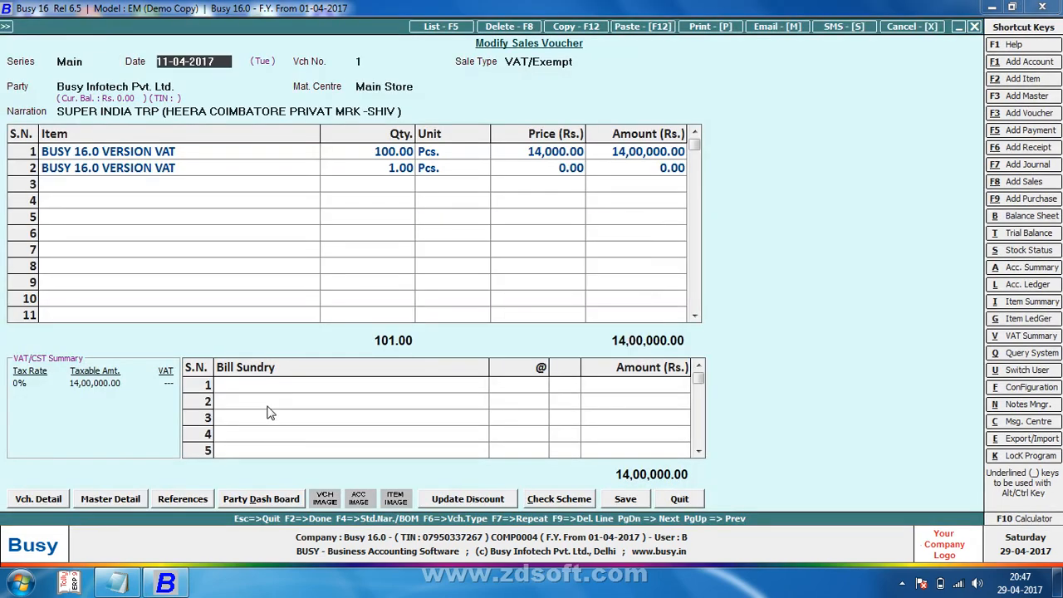
key(alt+v)
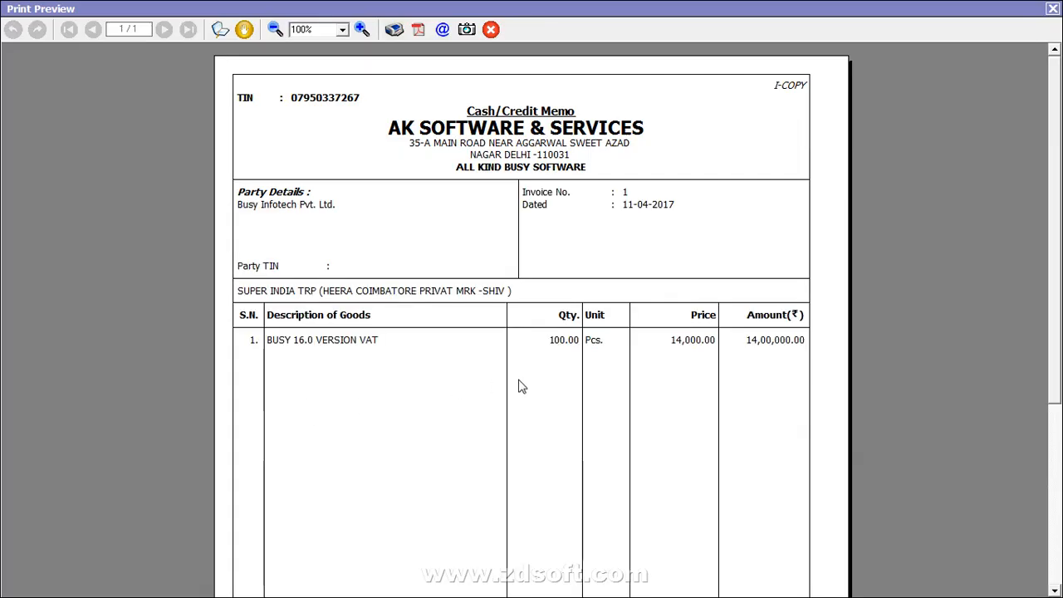
key(Escape)
key(Escape)
key(Escape)
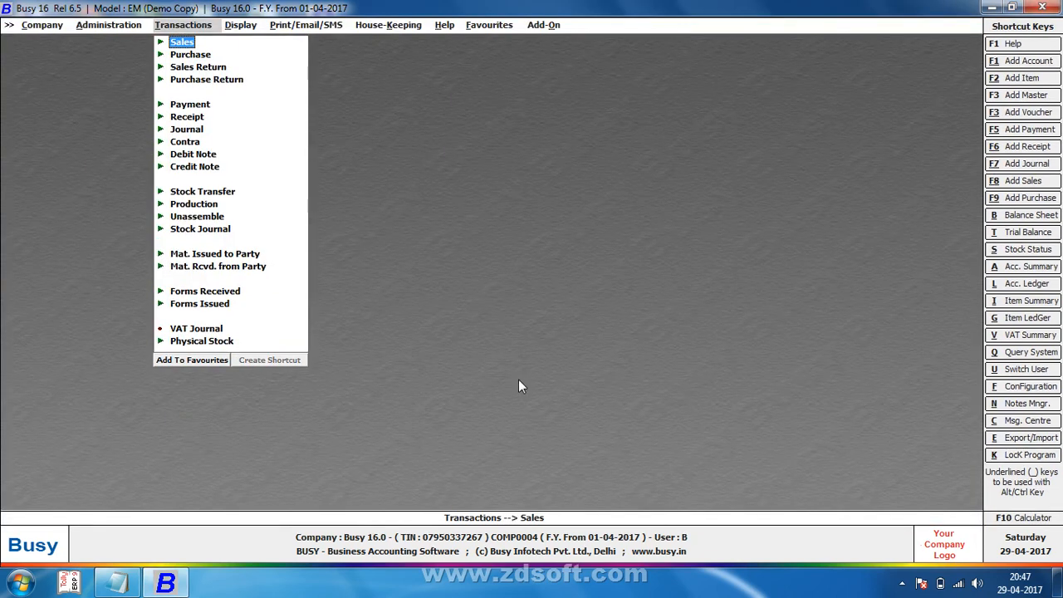
Step: Set Print 'Zero' Amount Bill Sundries to N in the Standard Sales Invoice configuration and save
key(Left)
key(Down)
key(Up)
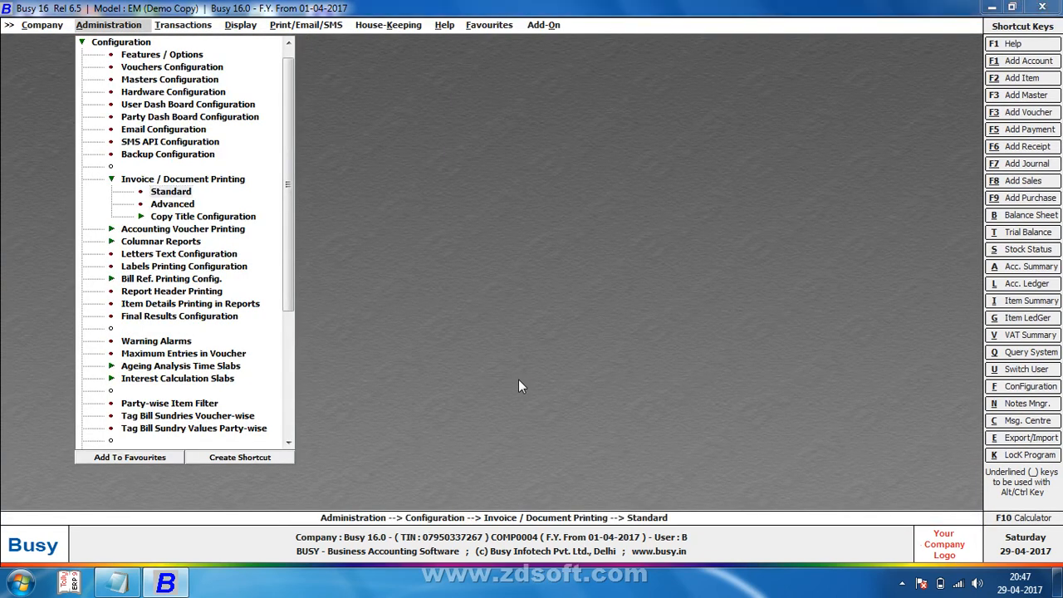
key(Return)
key(Return)
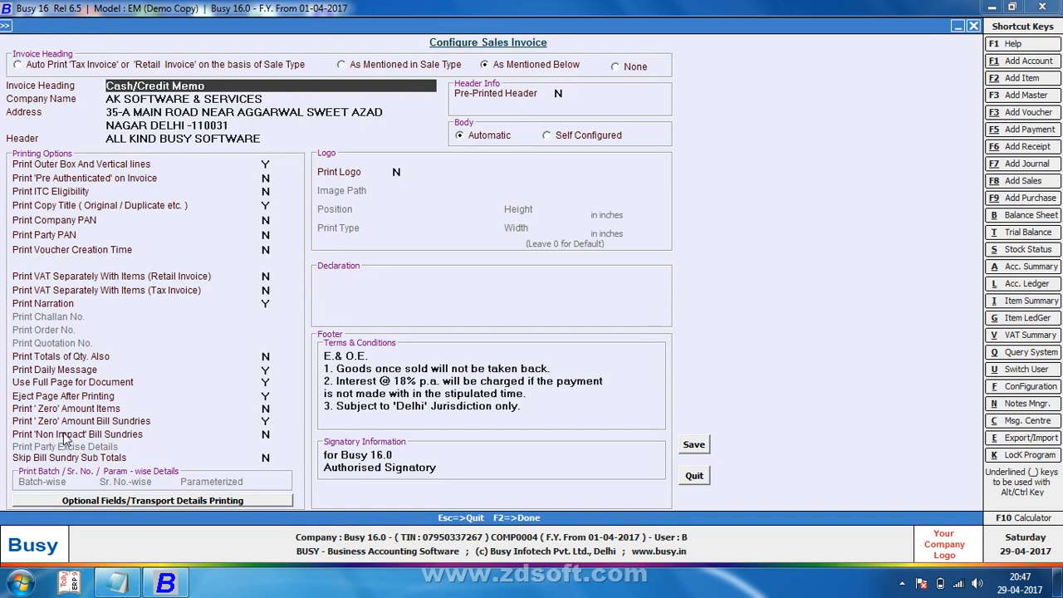
click(266, 421)
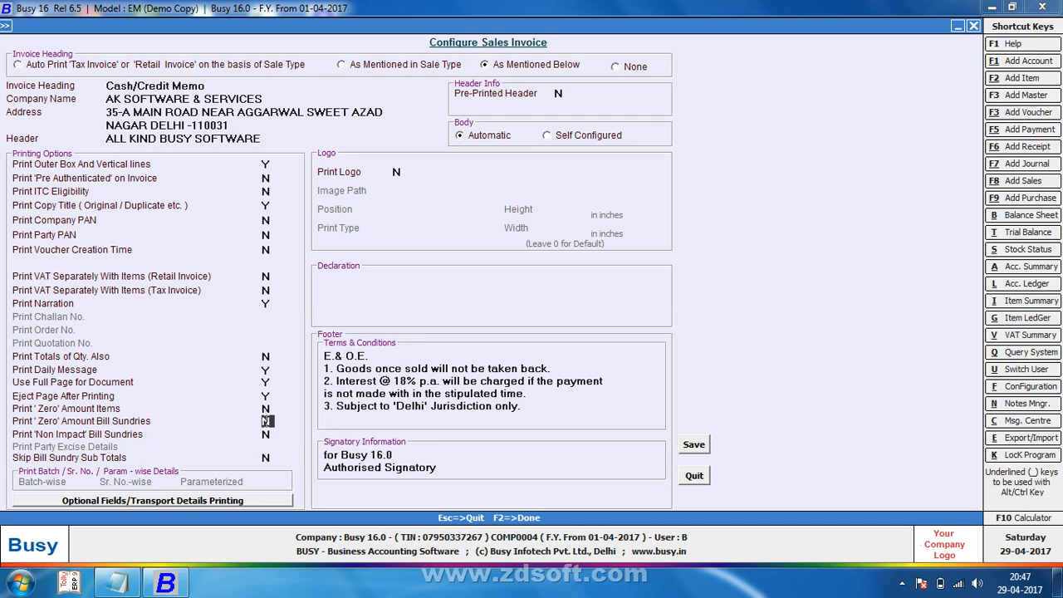
key(F2)
key(Return)
key(Escape)
key(Escape)
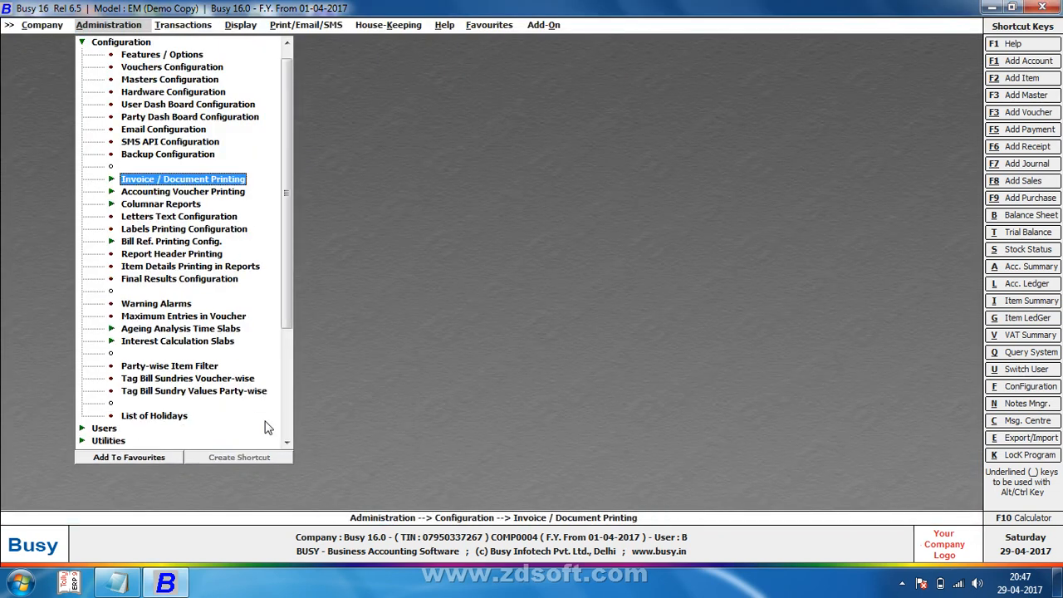
Step: Tag Discount as row 1 bill sundry for Sales, Main series, VAT/Exempt, and save
key(Down)
key(Down)
key(Down)
key(Down)
key(Down)
key(Down)
key(Down)
key(Down)
key(Down)
key(Down)
key(Down)
key(Down)
key(Down)
key(Down)
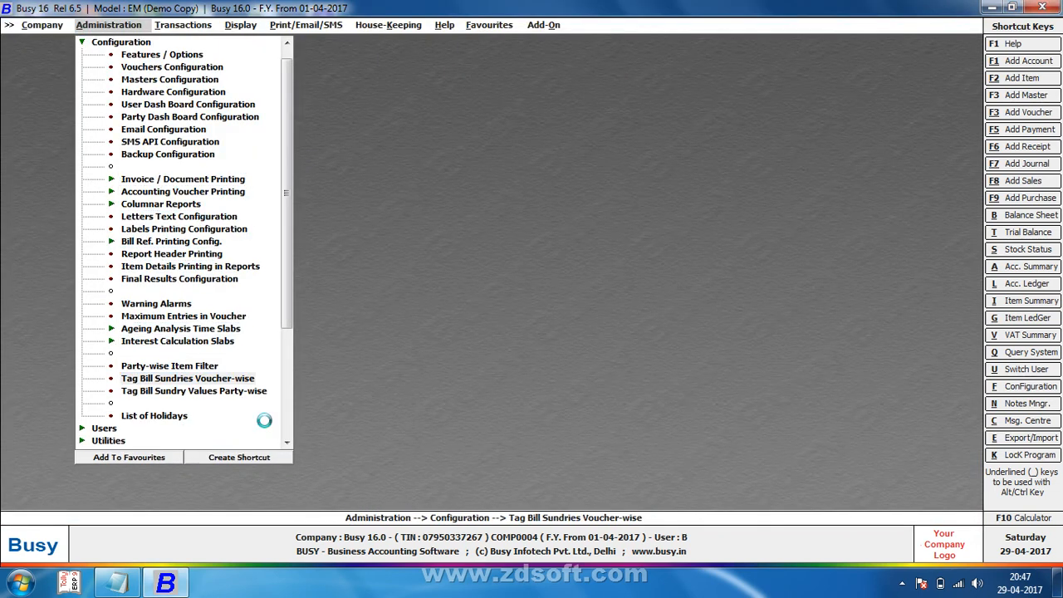
key(Return)
key(Return)
key(Return)
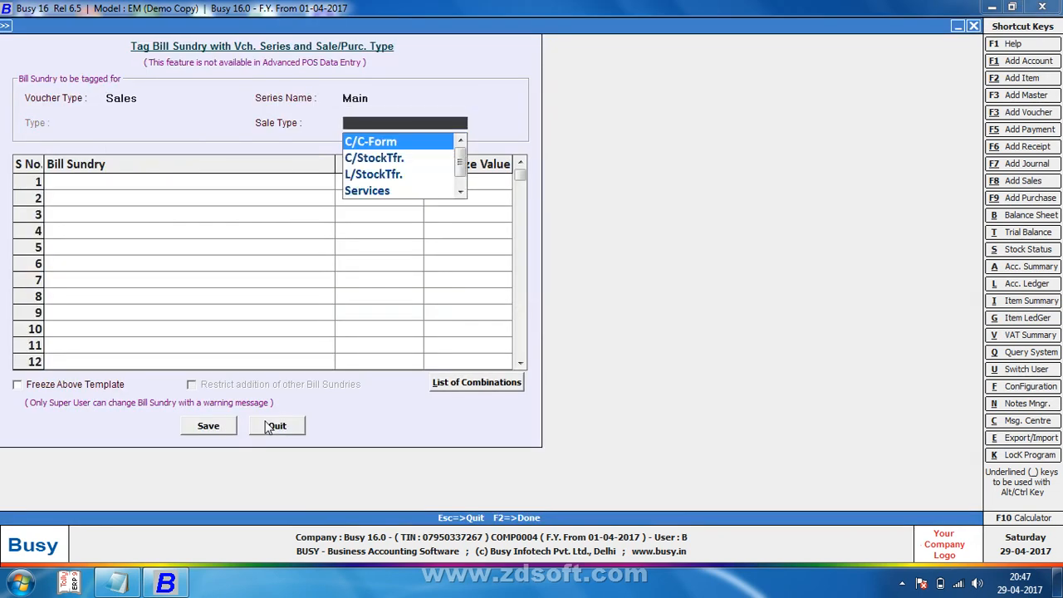
key(Down)
key(Down)
key(Down)
key(Down)
key(Return)
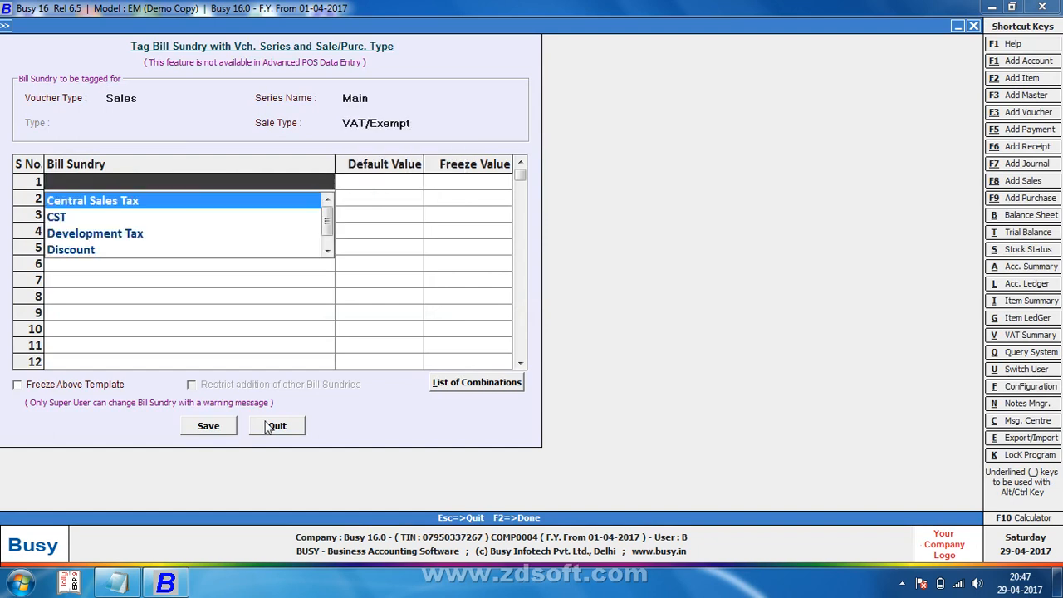
text(DIS)
key(Return)
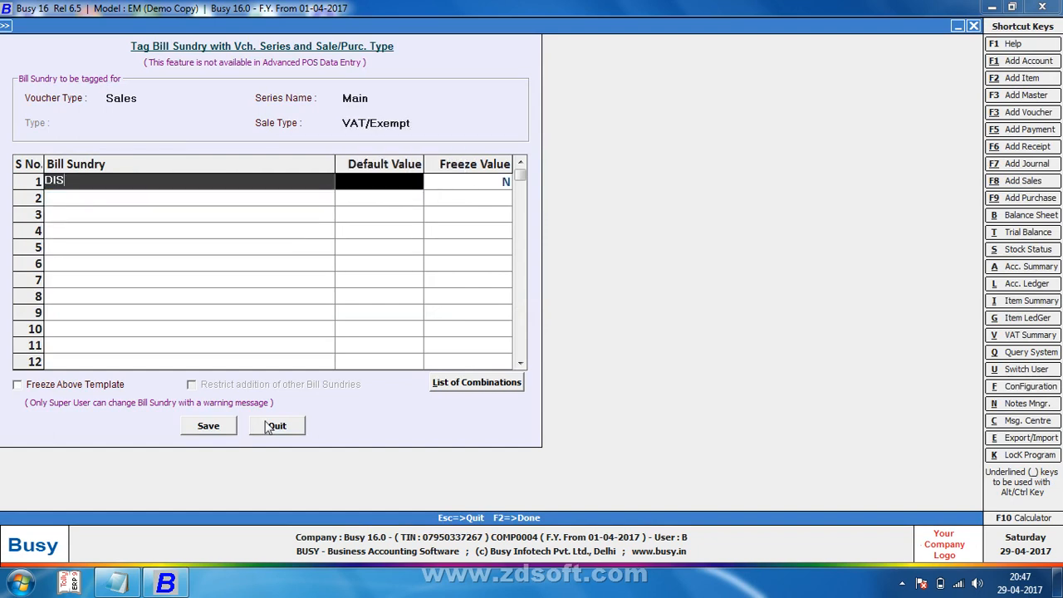
key(F2)
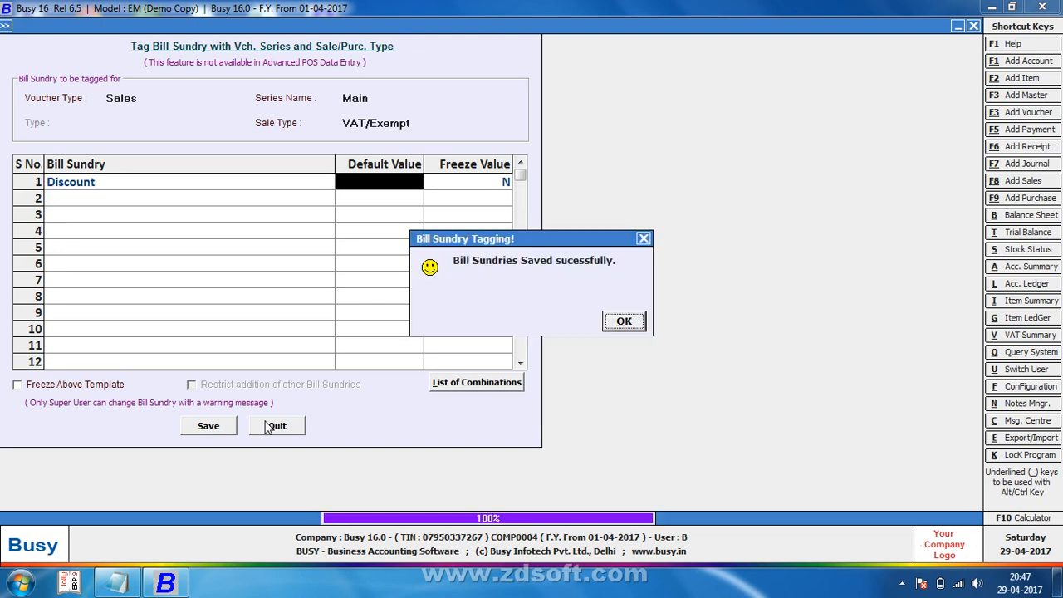
key(Return)
key(Escape)
key(Escape)
key(Right)
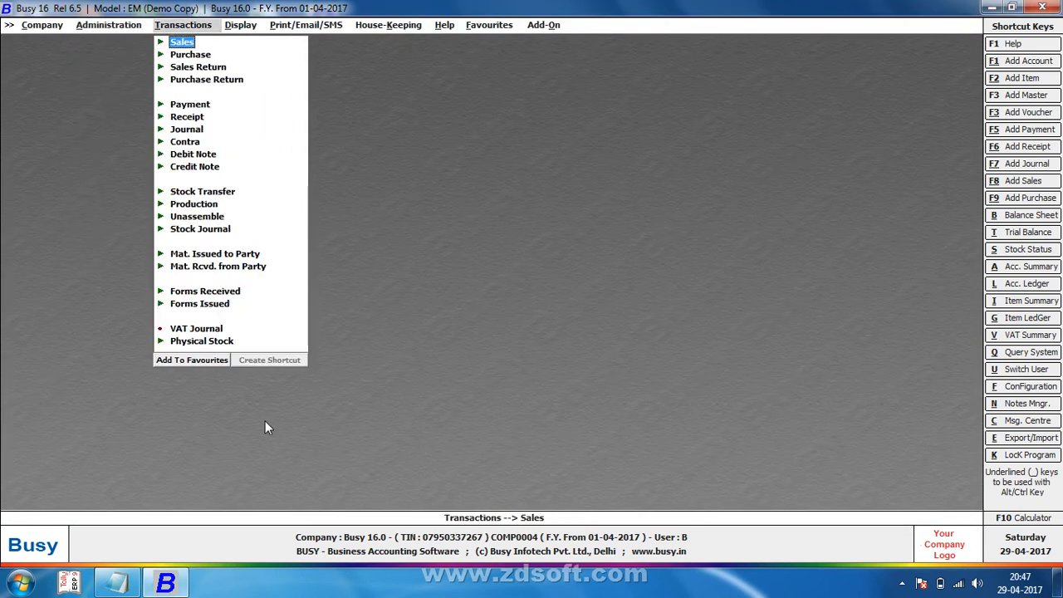
Step: Open sales voucher 1 and add a Development Tax bill sundry at 0%
key(Return)
key(Return)
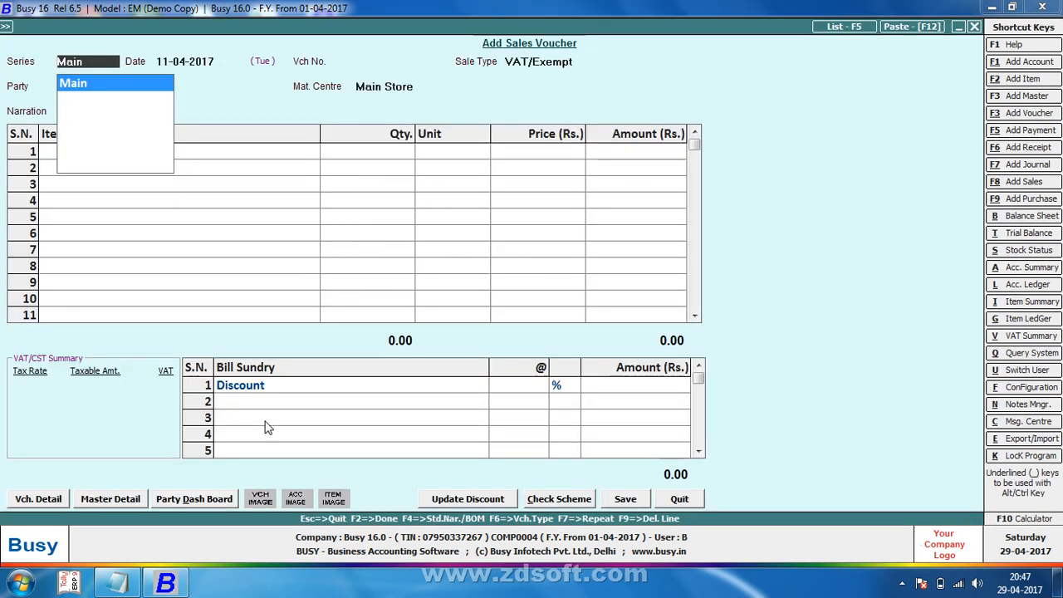
key(F5)
key(Return)
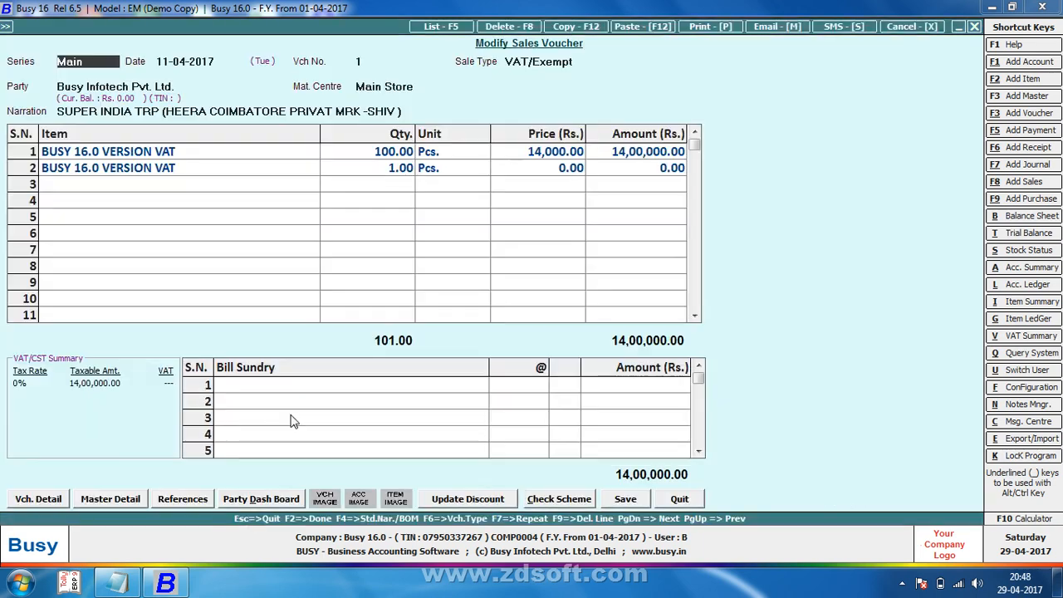
key(Return)
key(Return)
key(Return)
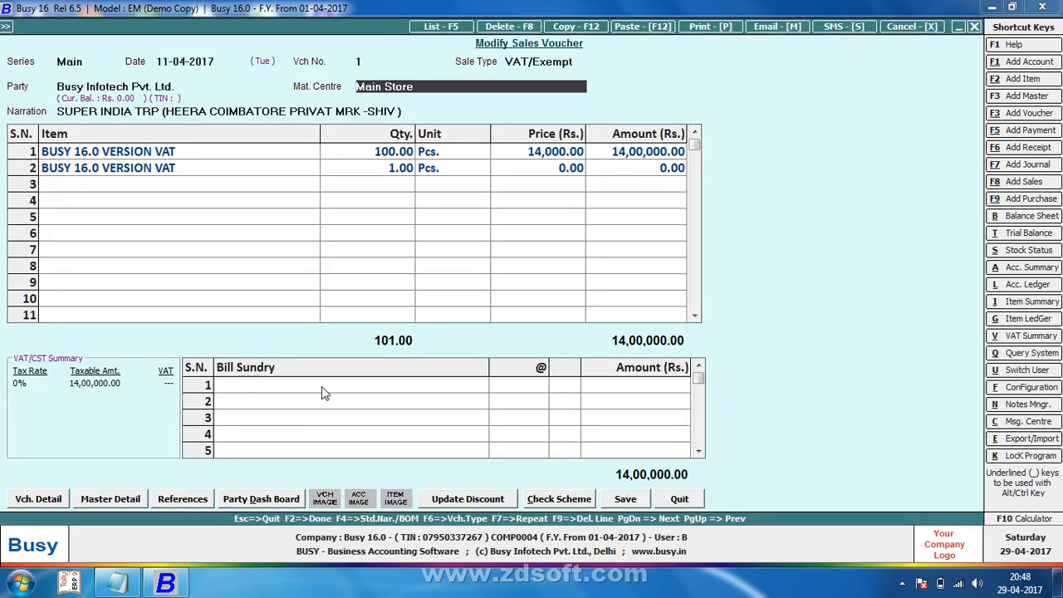
key(Return)
key(Return)
click(323, 386)
text(d)
key(Return)
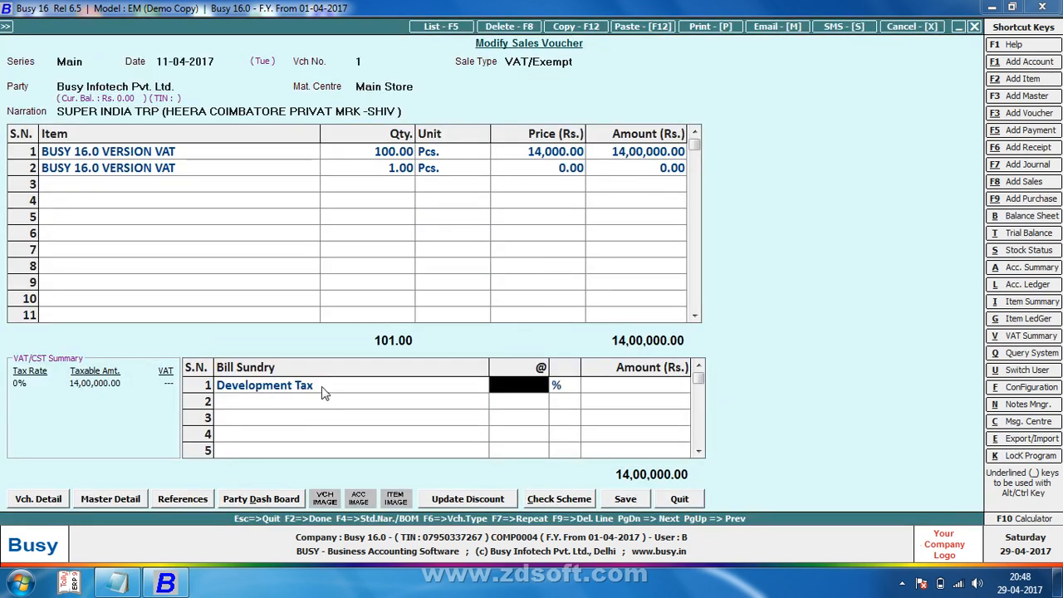
key(Return)
key(F2)
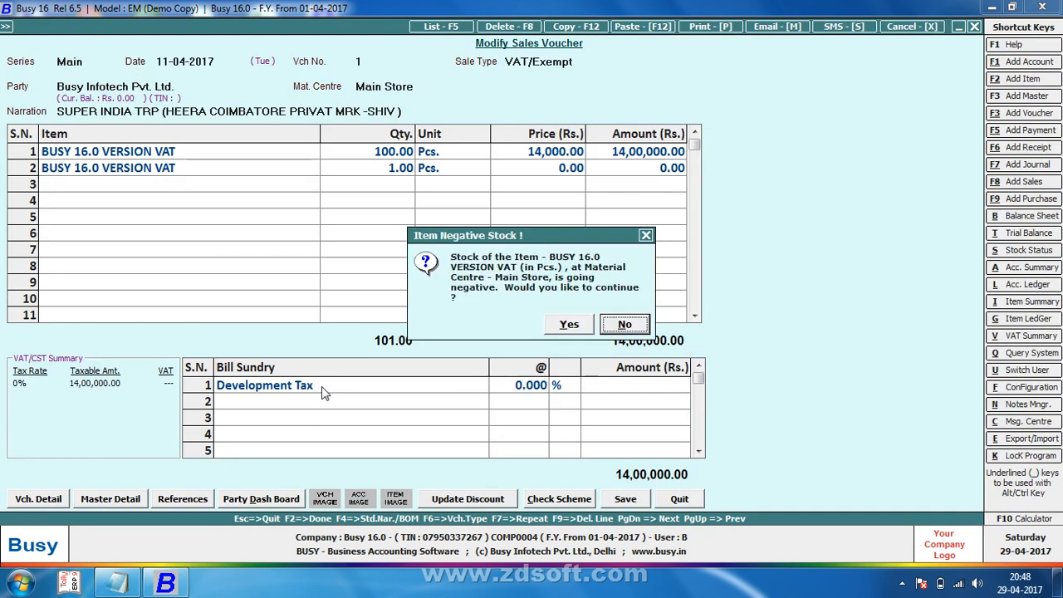
Step: Save the voucher, accepting the stock, tax type and PAN warnings
key(Left)
key(Return)
key(Left)
key(Return)
key(Left)
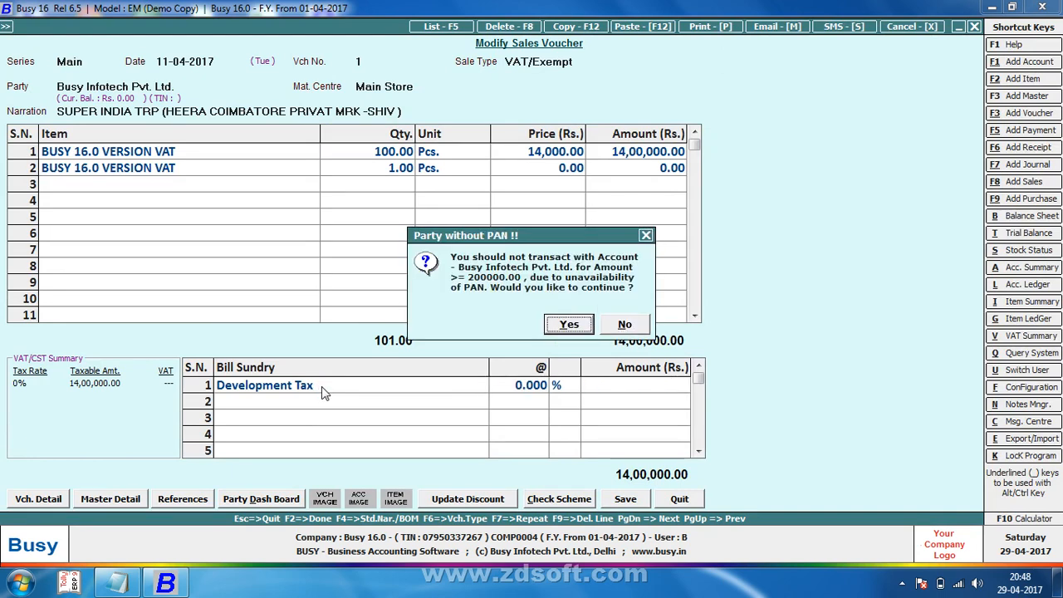
Step: Preview the invoice, scroll to its footer, then close and return to Transactions
key(Return)
key(Return)
key(Return)
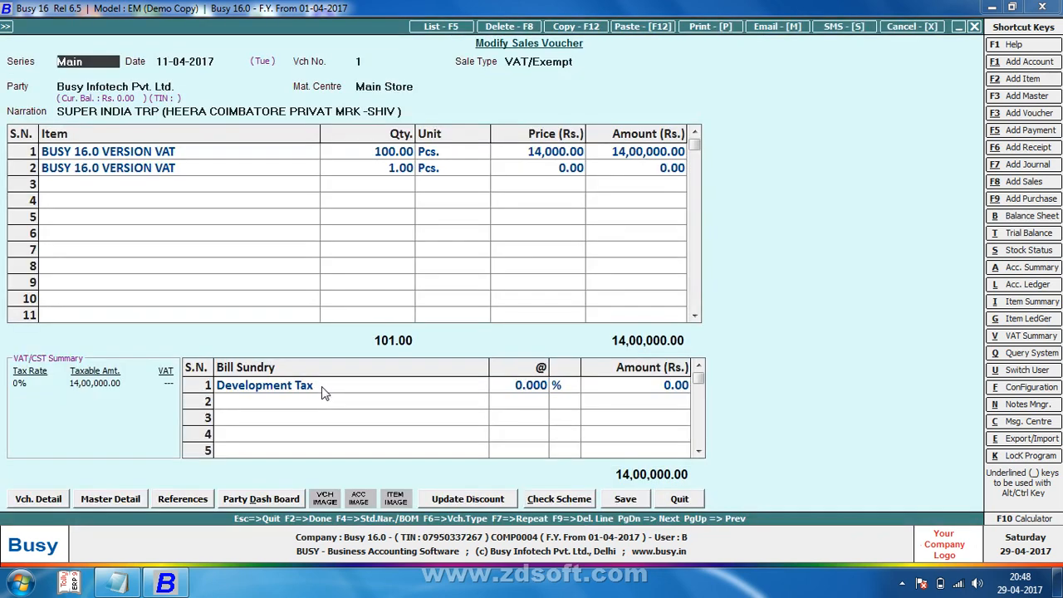
key(Return)
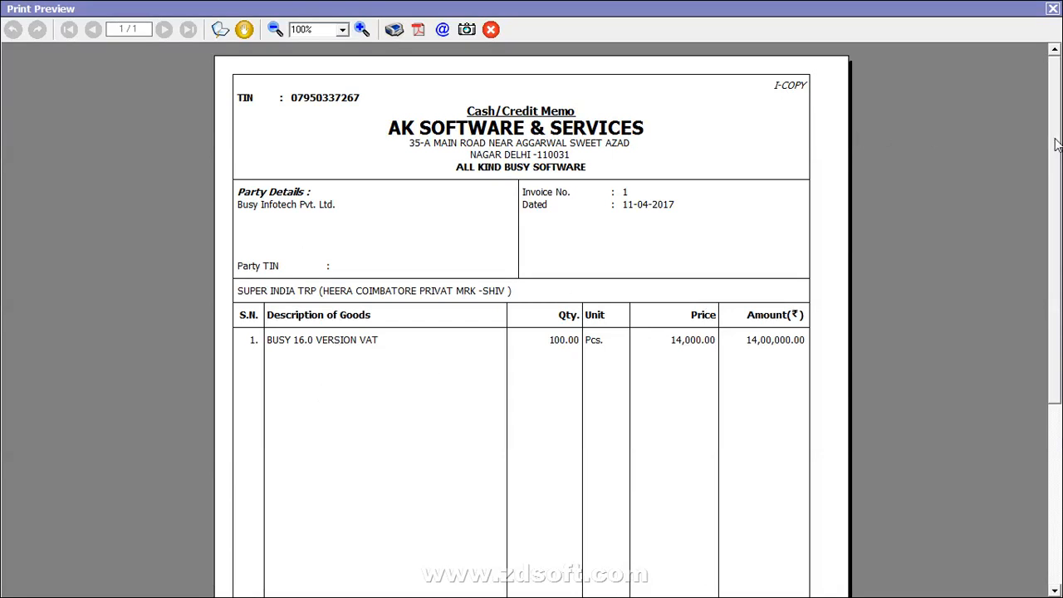
drag(1056, 145, 1056, 324)
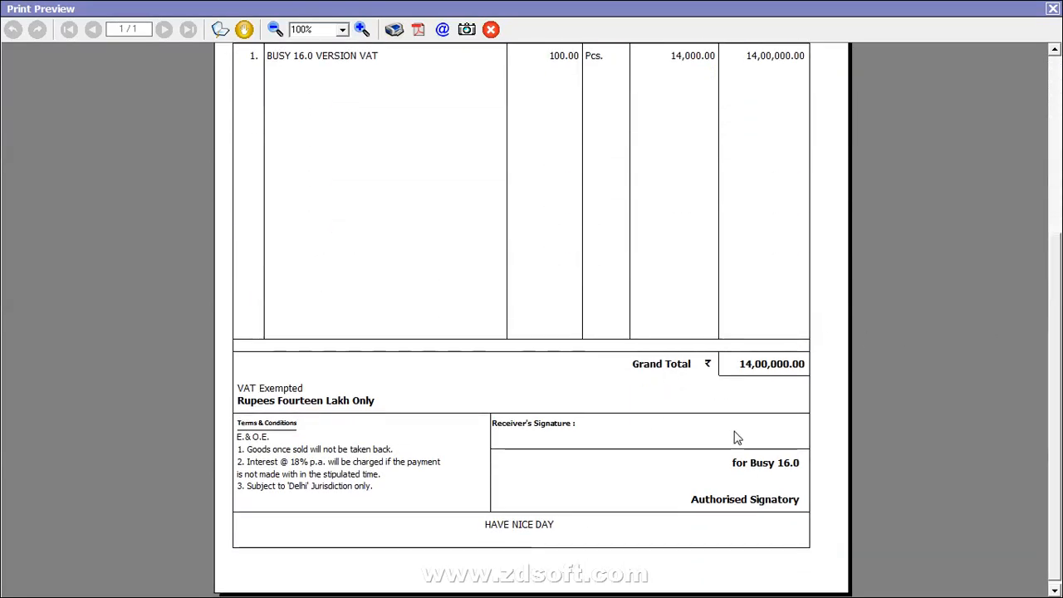
click(1055, 10)
key(Escape)
key(Return)
key(Escape)
key(Escape)
key(Return)
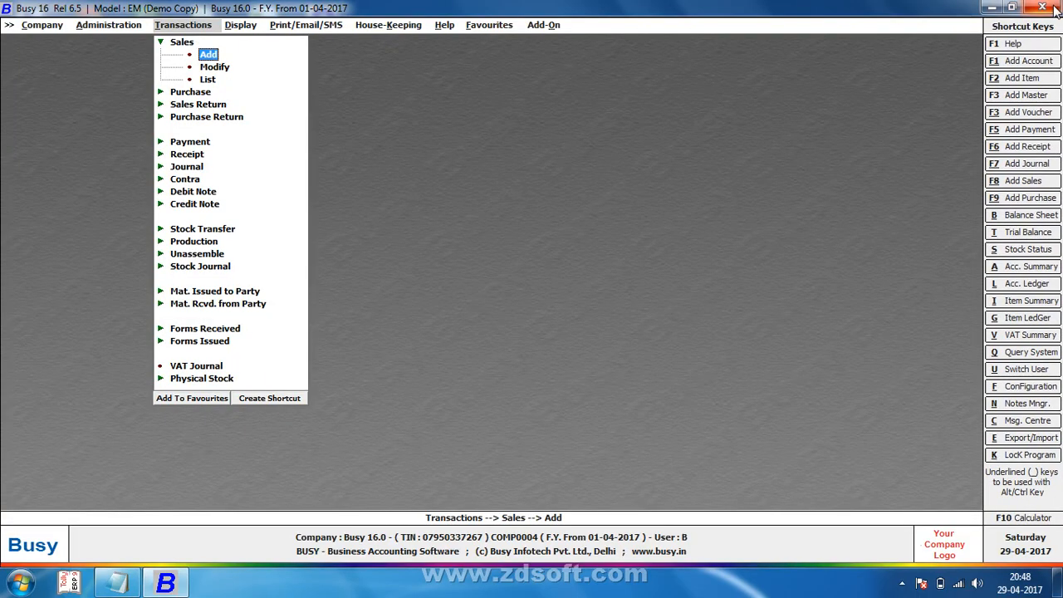
Step: Toggle Skip Bill Sundry Sub Totals to Y in the Standard Sales Invoice configuration
key(Left)
key(Return)
key(Down)
key(Down)
key(Down)
key(Down)
key(Down)
key(Down)
key(Down)
key(Down)
key(Down)
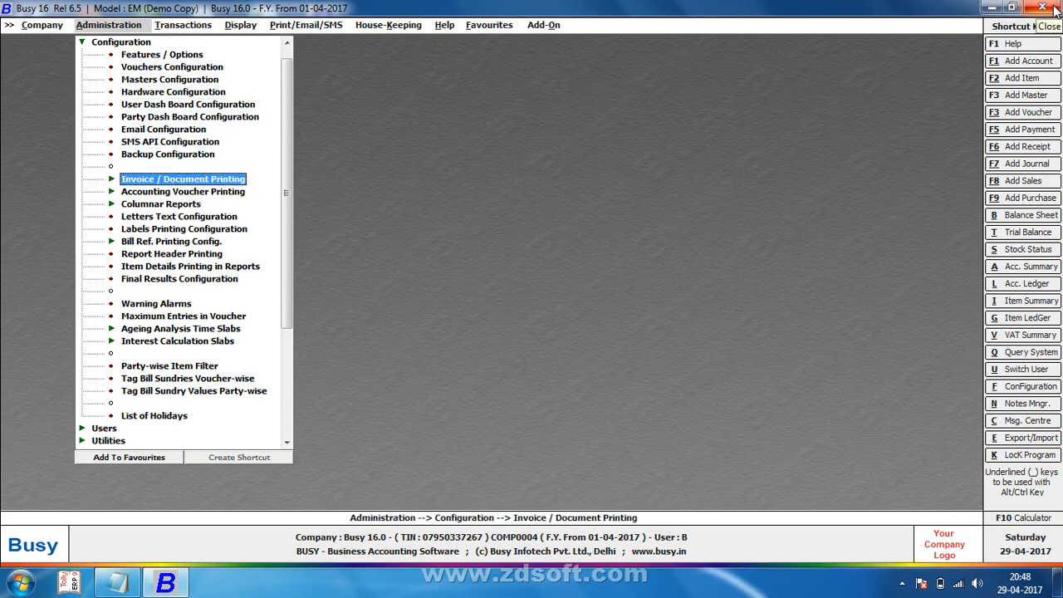
key(Return)
key(Return)
key(Return)
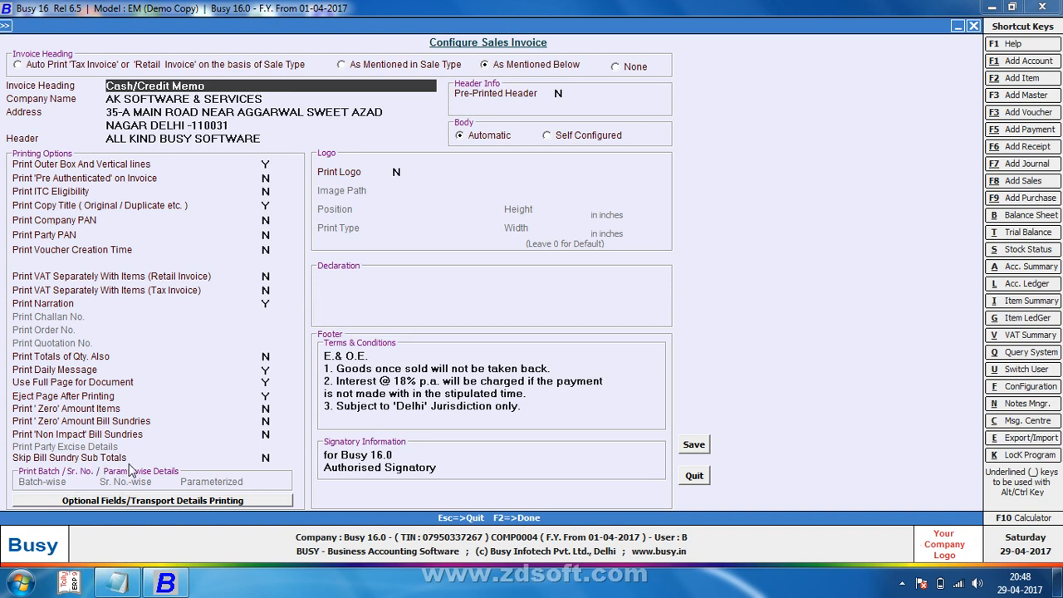
click(266, 458)
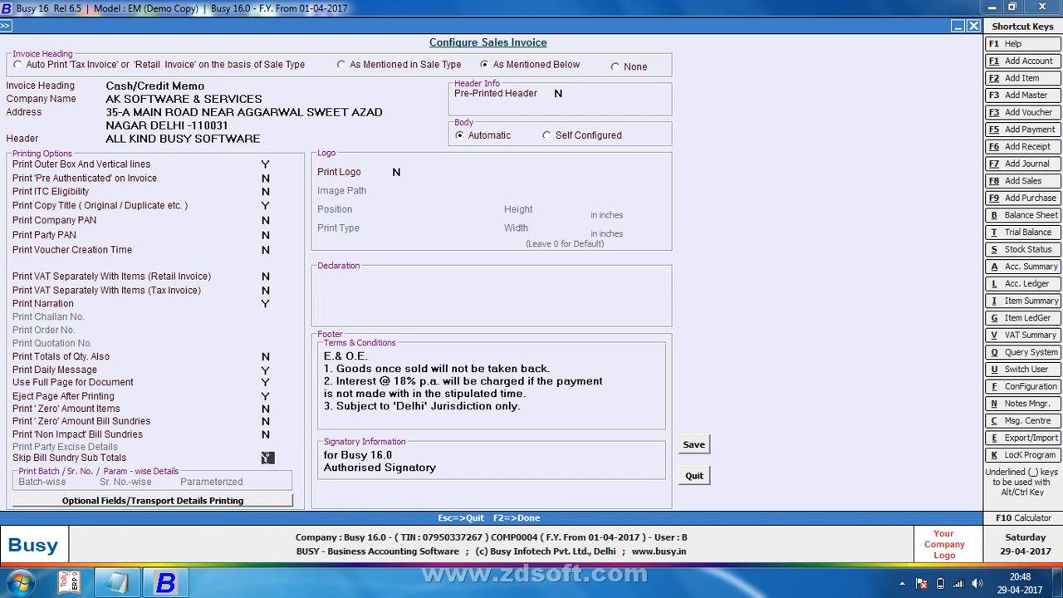
key(Escape)
key(Return)
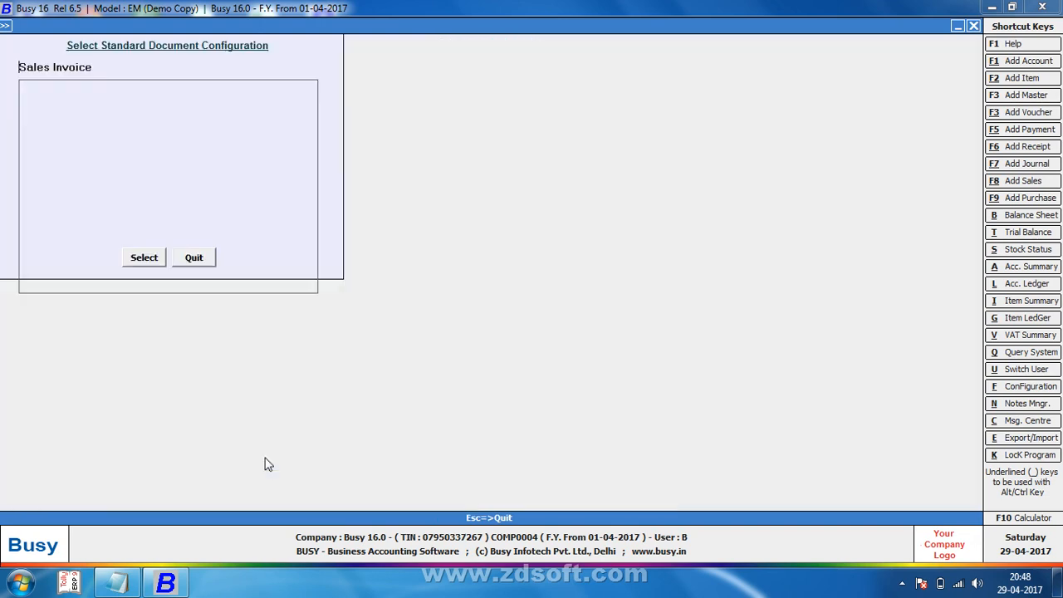
Step: Open sales voucher 1 for modification
key(Escape)
key(Right)
key(Down)
key(Return)
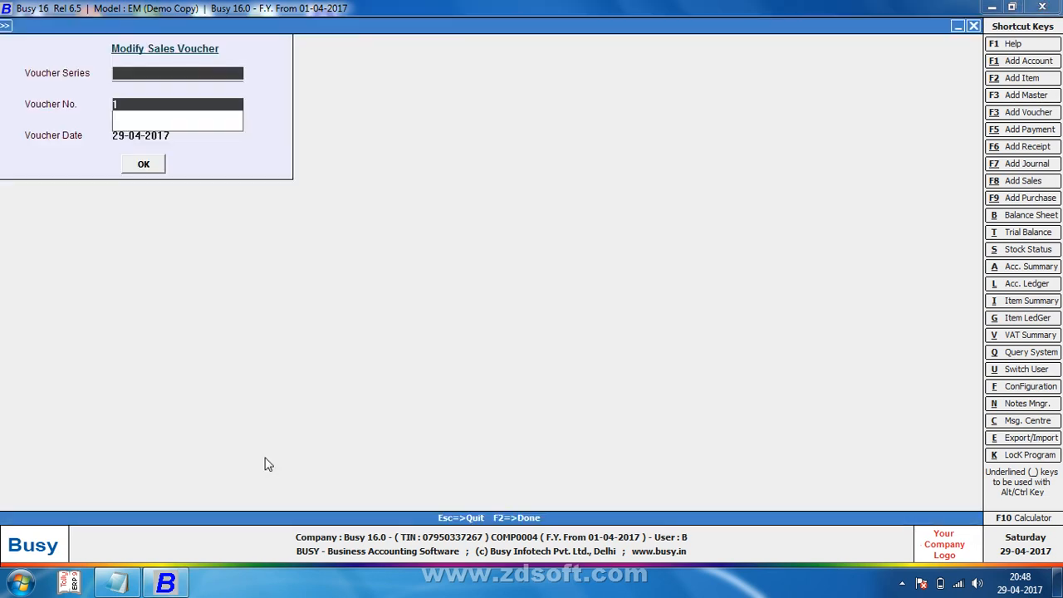
key(Return)
key(Return)
key(Return)
key(Return)
key(Return)
key(Return)
key(Return)
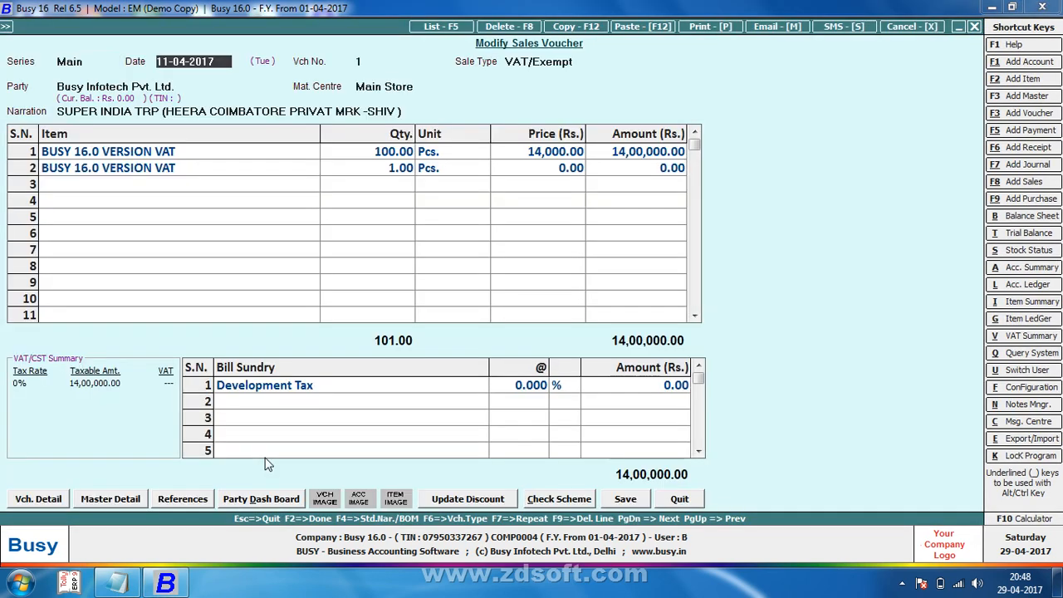
Step: Charge Development Tax at 5%, accepting the stock, tax type and PAN warnings
key(Return)
key(Return)
key(Return)
key(Return)
key(Return)
key(Return)
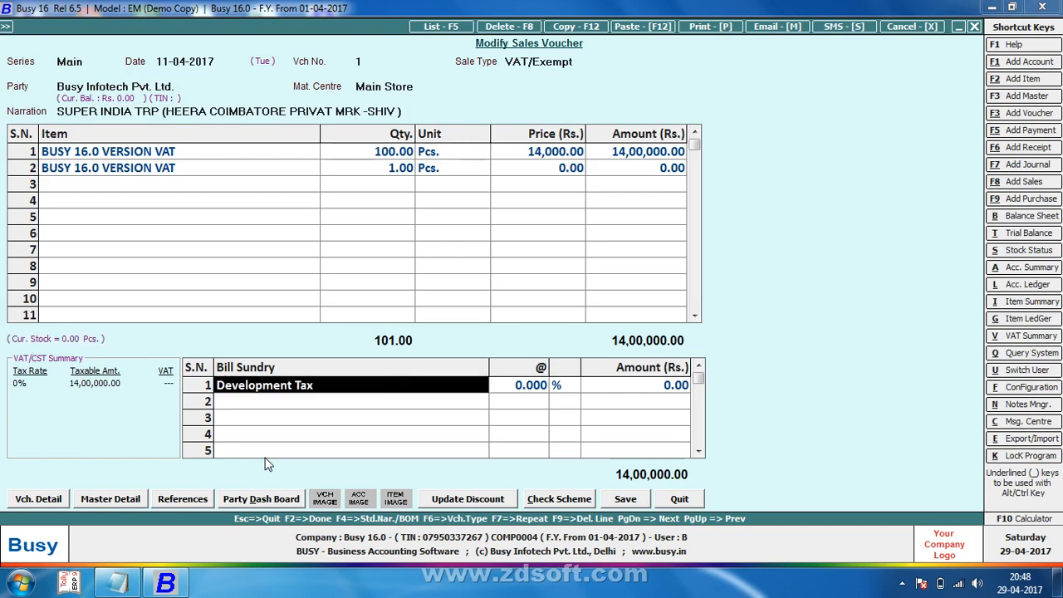
text(5)
key(Return)
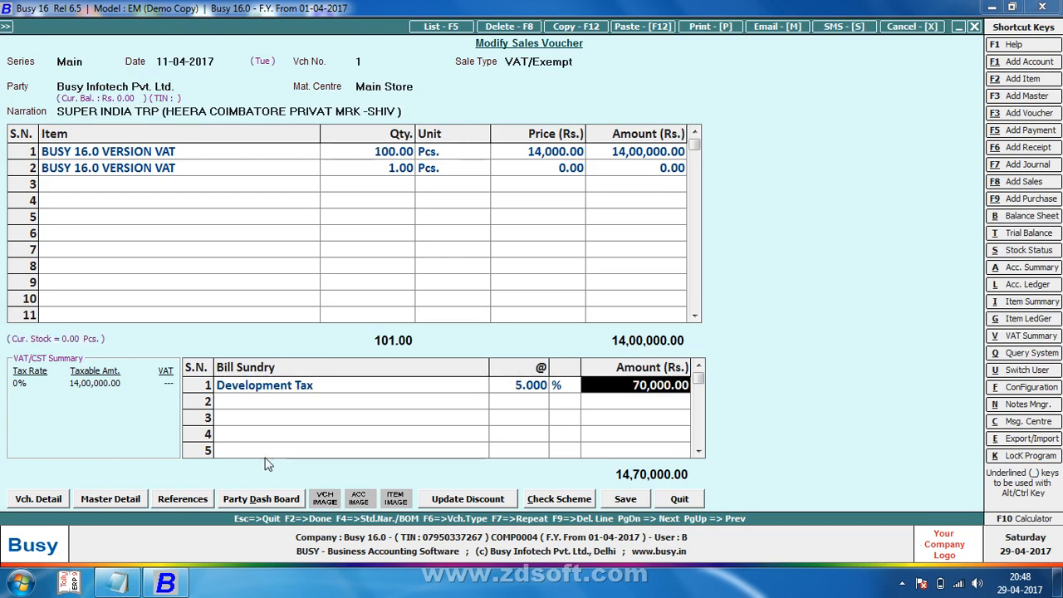
key(F2)
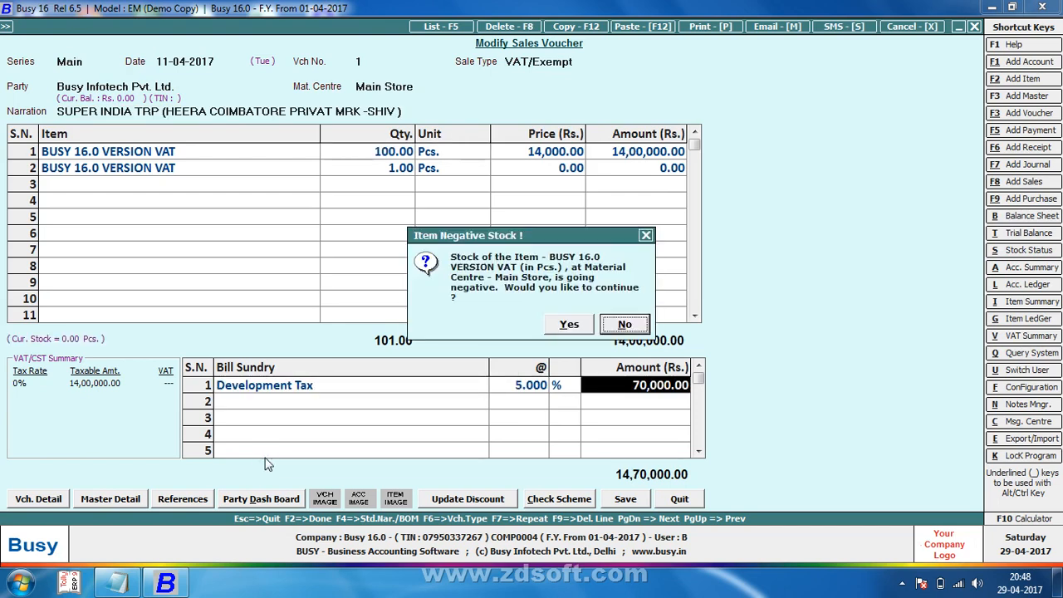
key(y)
key(y)
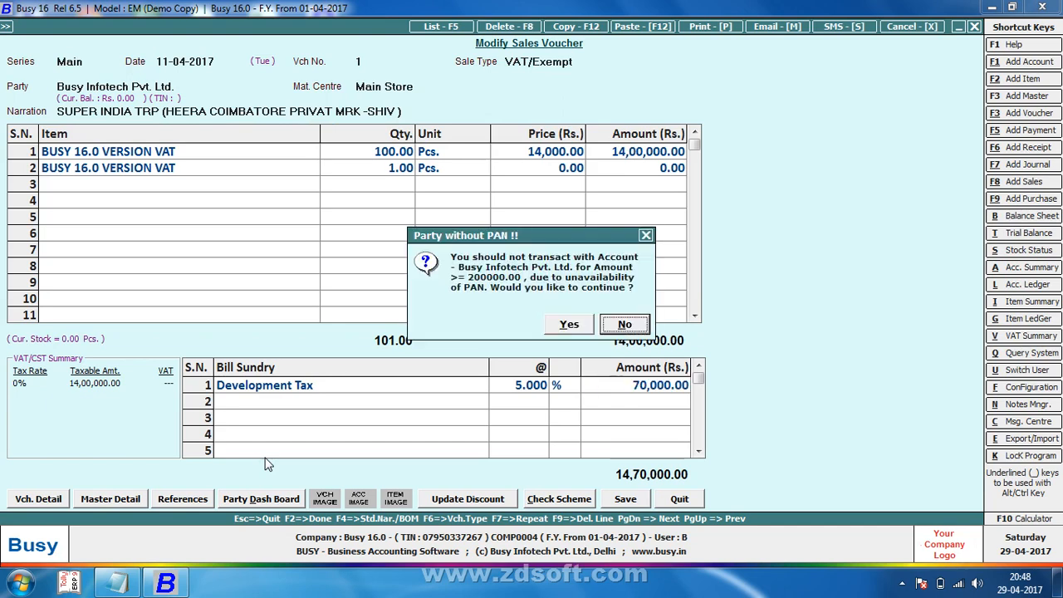
key(n)
Step: Add Central Sales Tax at 2% and a 2% Discount as further bill sundries
key(Return)
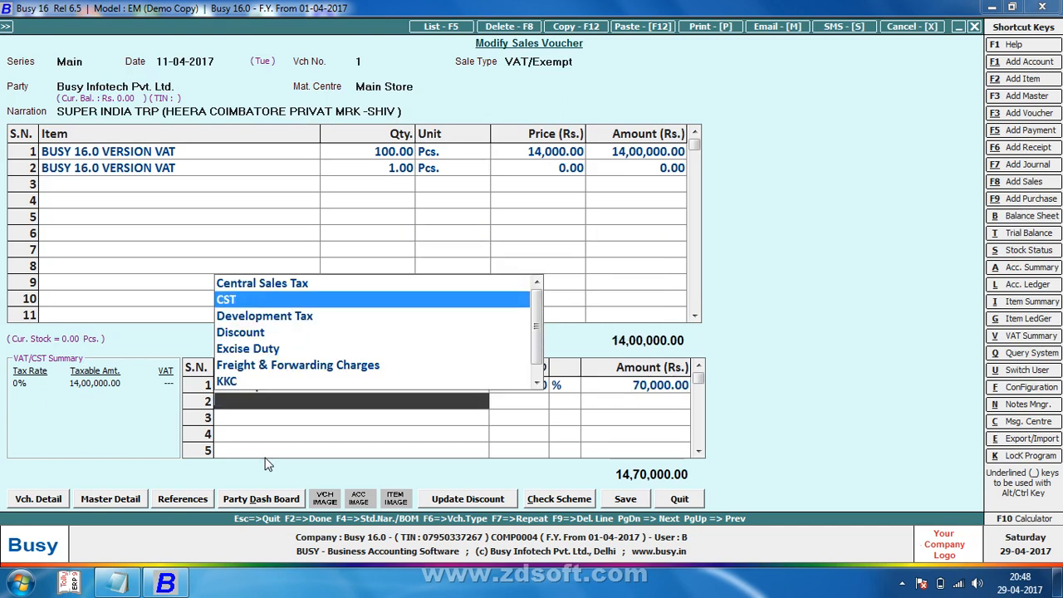
key(Return)
text(2)
key(Return)
key(Return)
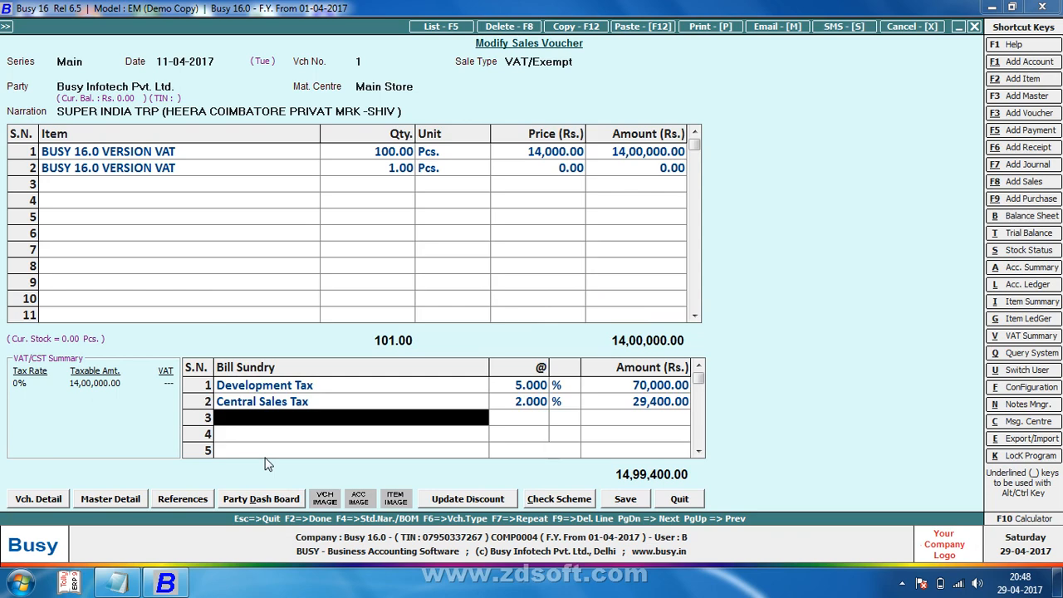
key(Down)
key(Down)
key(Down)
key(Return)
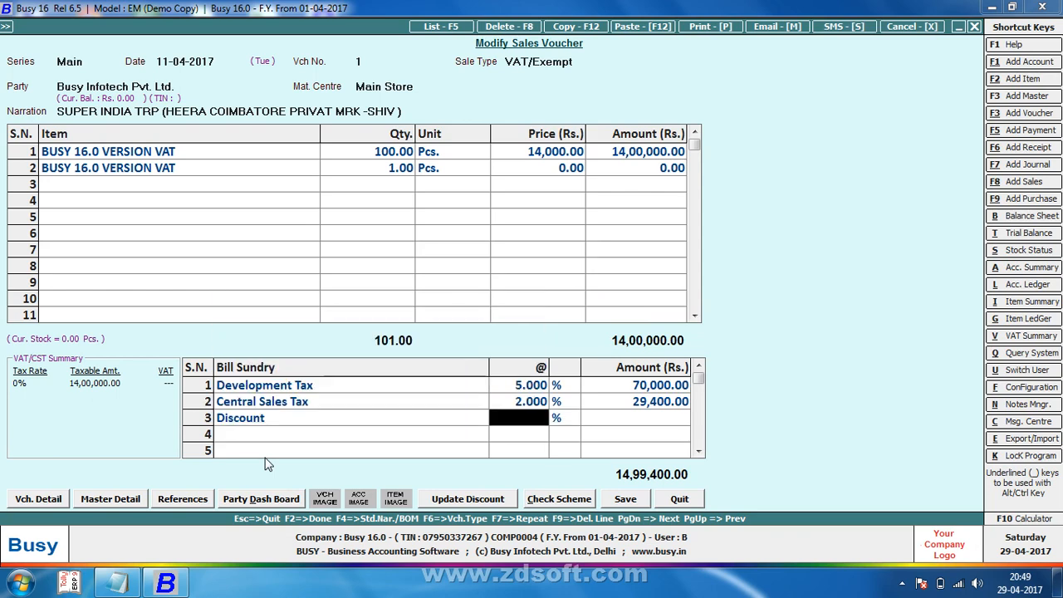
text(2)
key(Return)
key(Return)
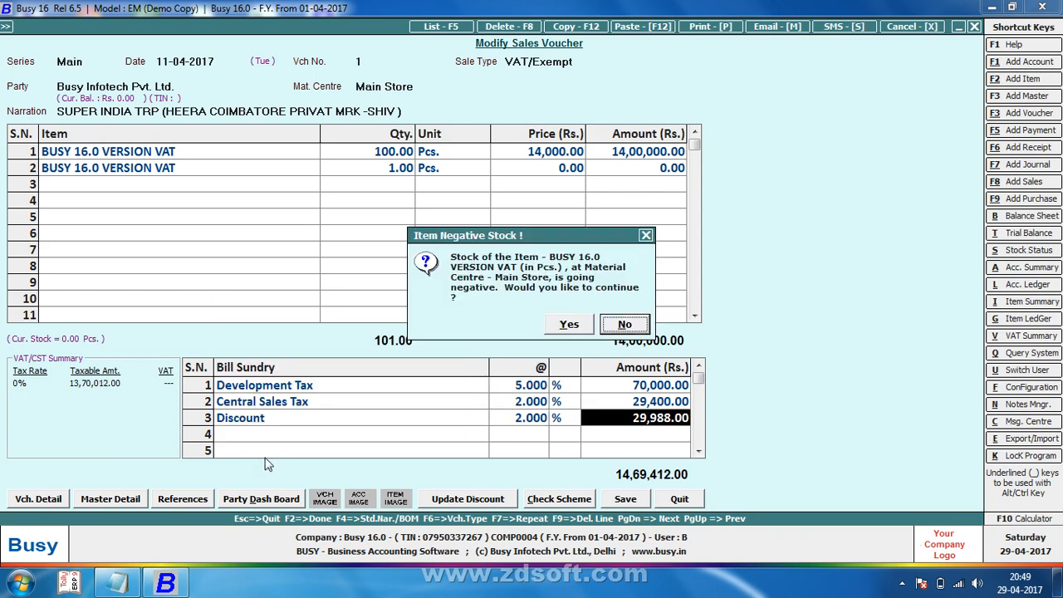
Step: Save voucher 1 and preview its STANDARD-format invoice showing the sundry subtotals
key(y)
key(y)
key(y)
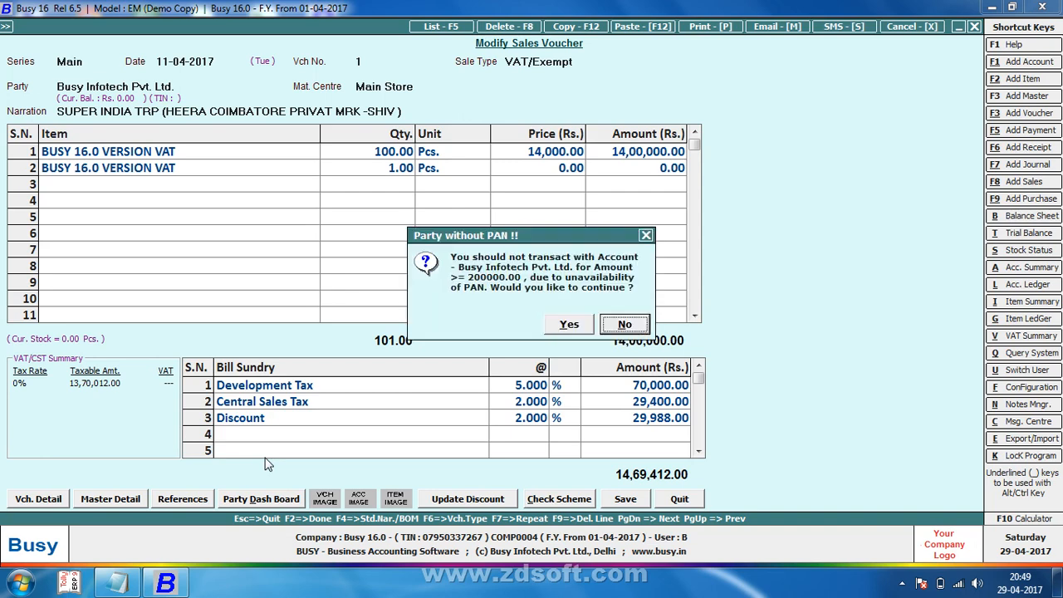
key(y)
key(y)
key(n)
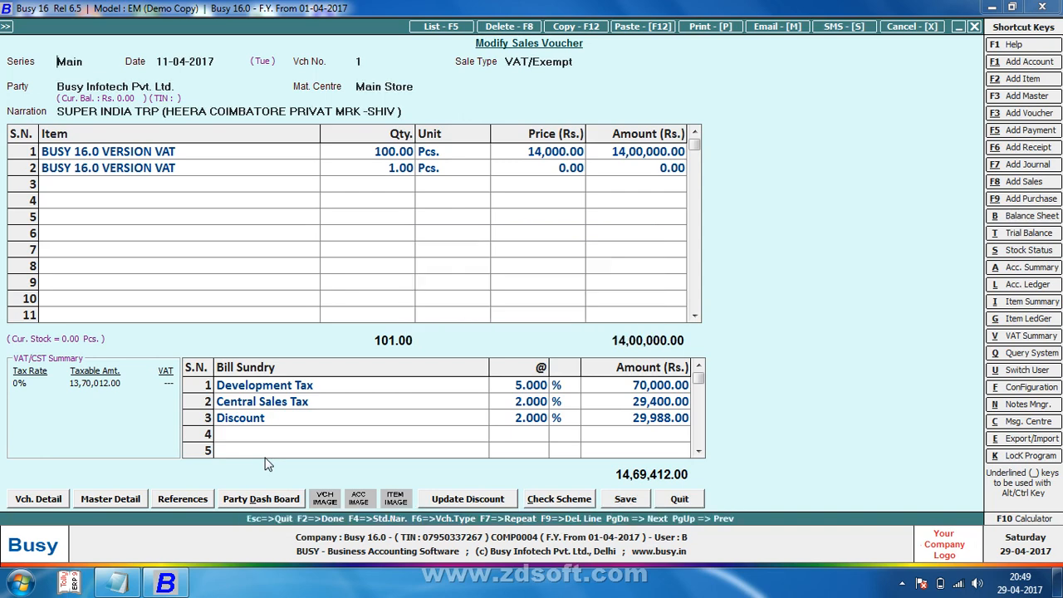
key(alt+p)
key(Return)
key(Return)
key(Return)
key(Return)
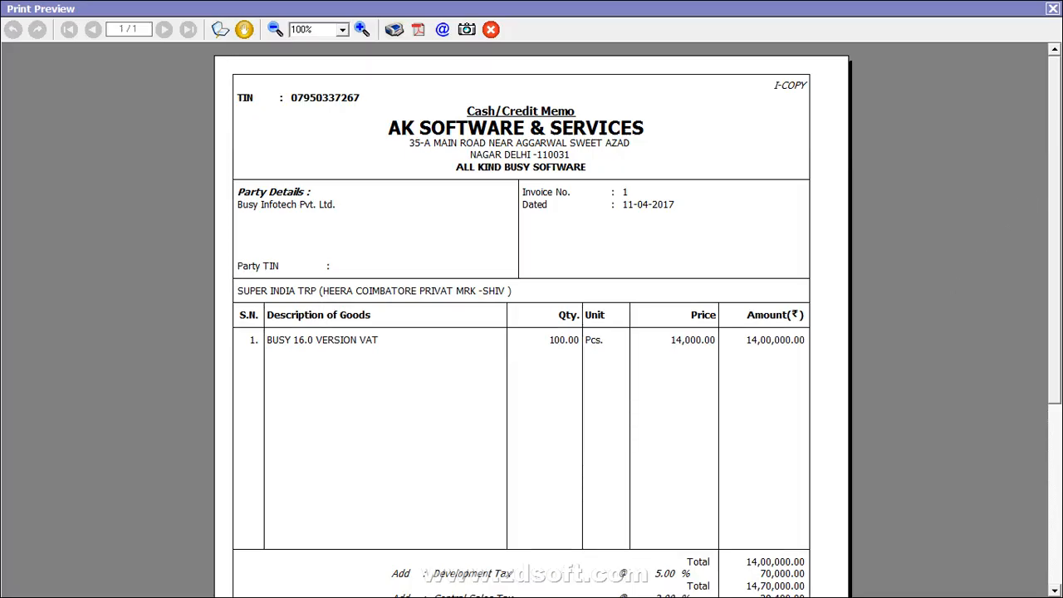
scroll(1059, 191, down, 3)
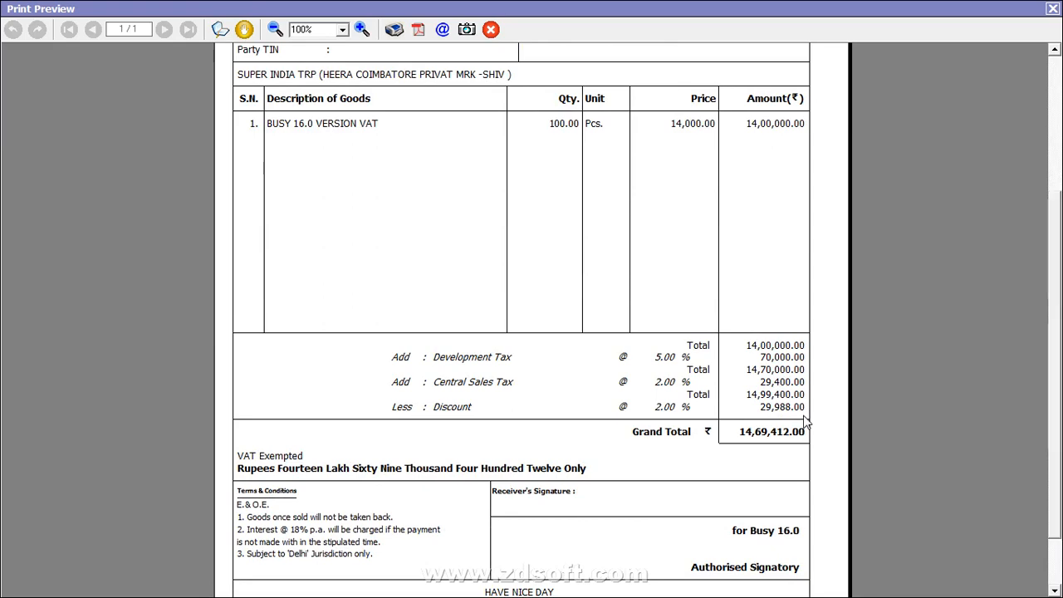
click(1051, 8)
Step: Leave the voucher and go to Administration's standard invoice printing settings
key(Escape)
key(Left)
key(Return)
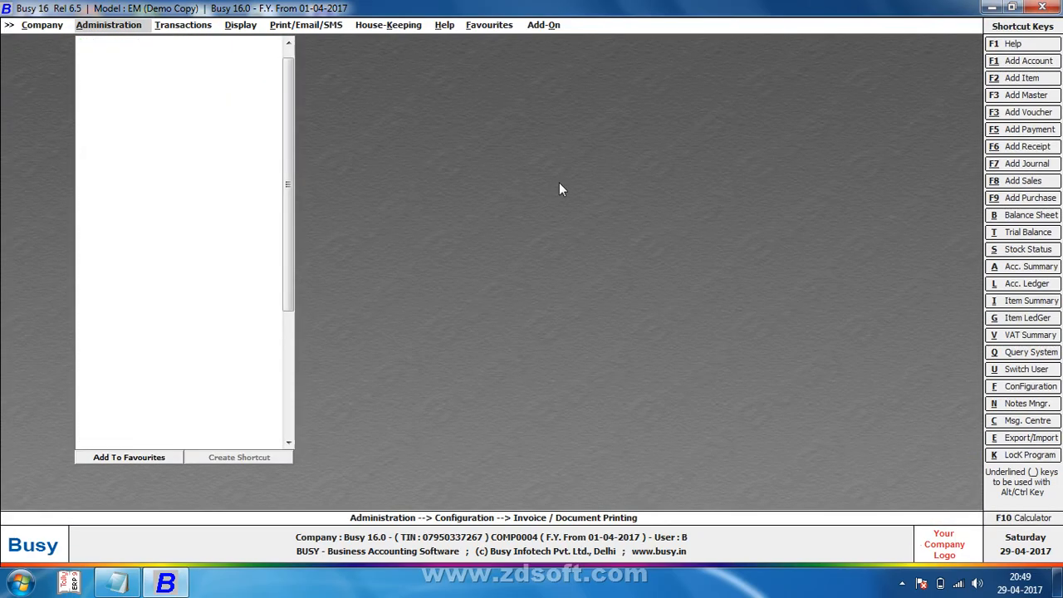
Step: Set Skip Bill Sundry Sub Totals to Y in the Sales Invoice configuration and save
key(Return)
key(Return)
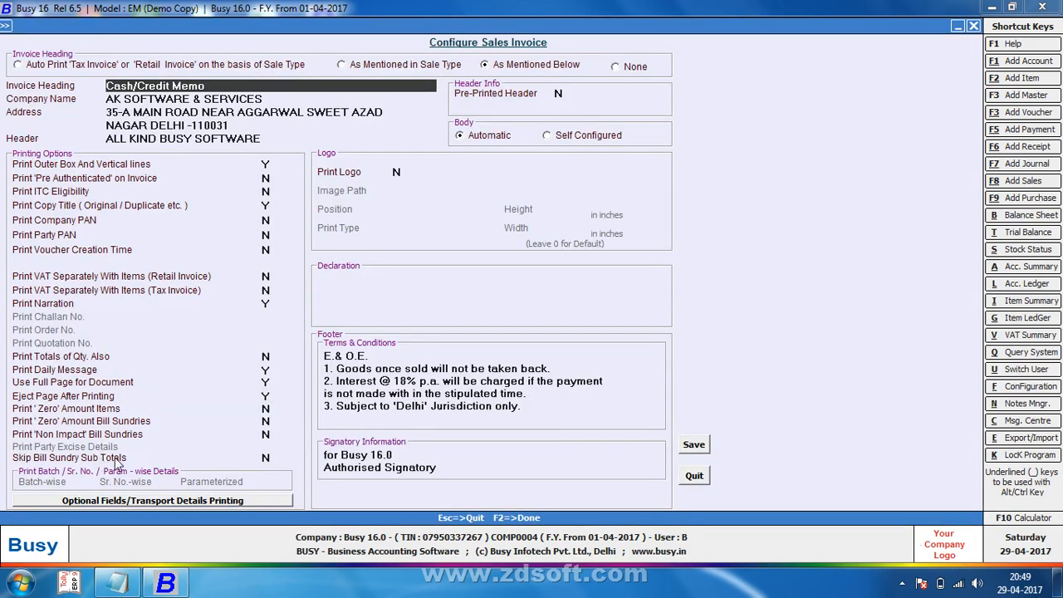
click(265, 457)
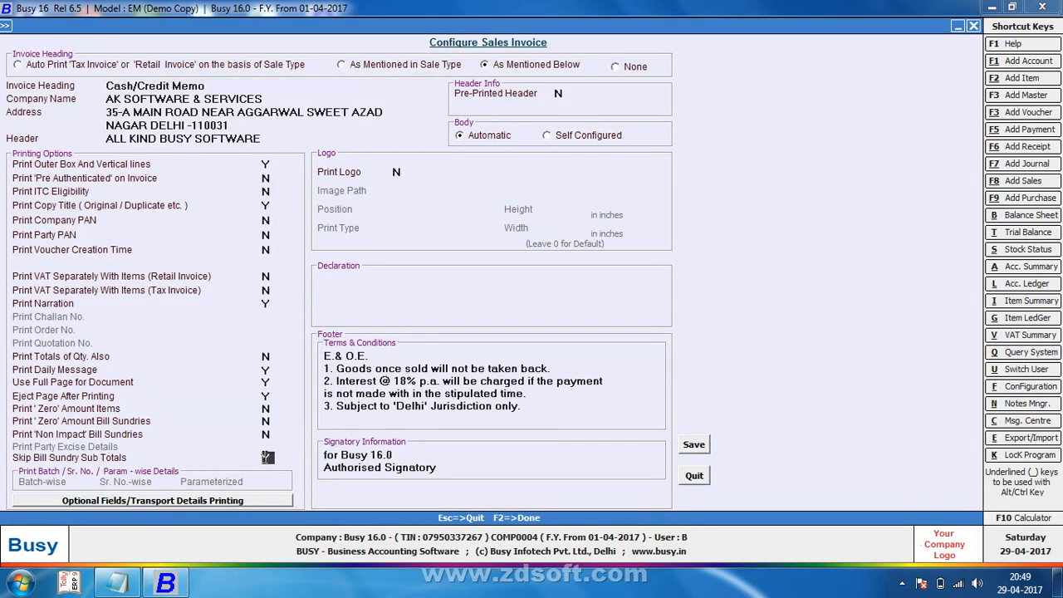
key(Escape)
key(Return)
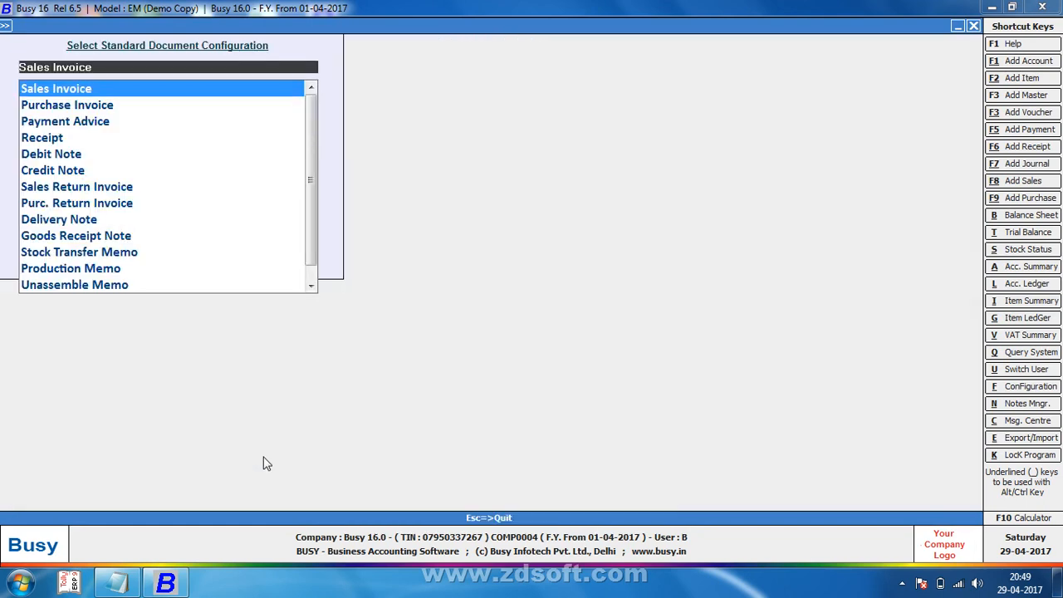
Step: Reopen sales voucher 1 and print its invoice to preview
key(Escape)
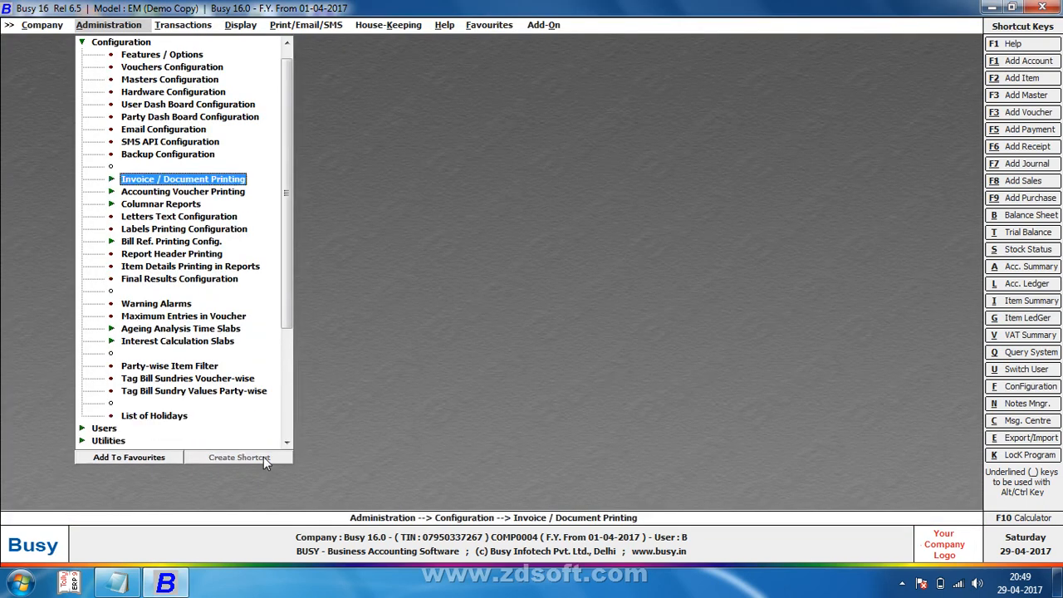
key(Right)
key(Return)
key(Return)
key(Return)
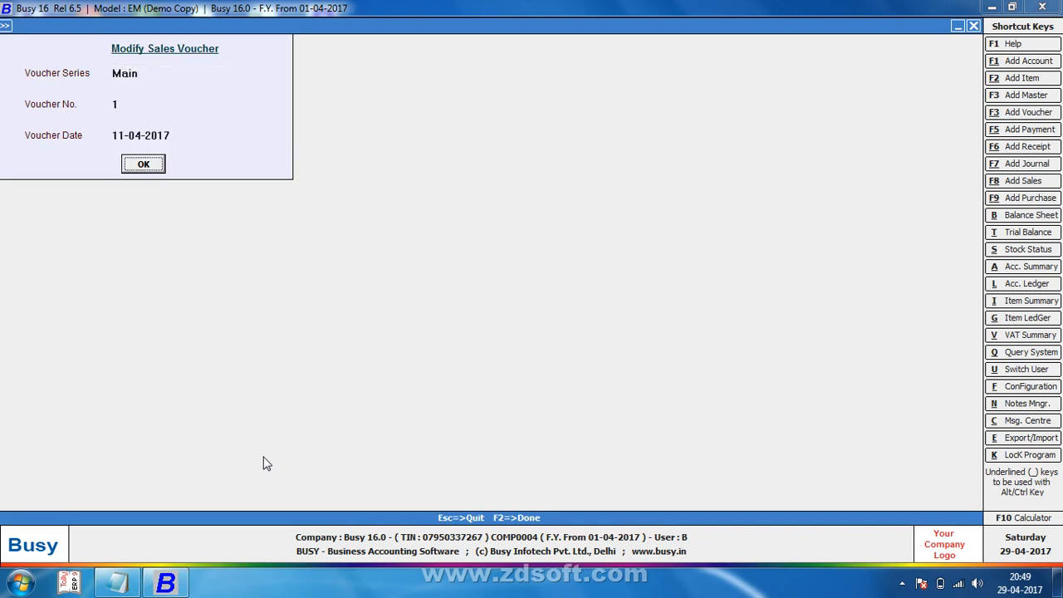
key(Return)
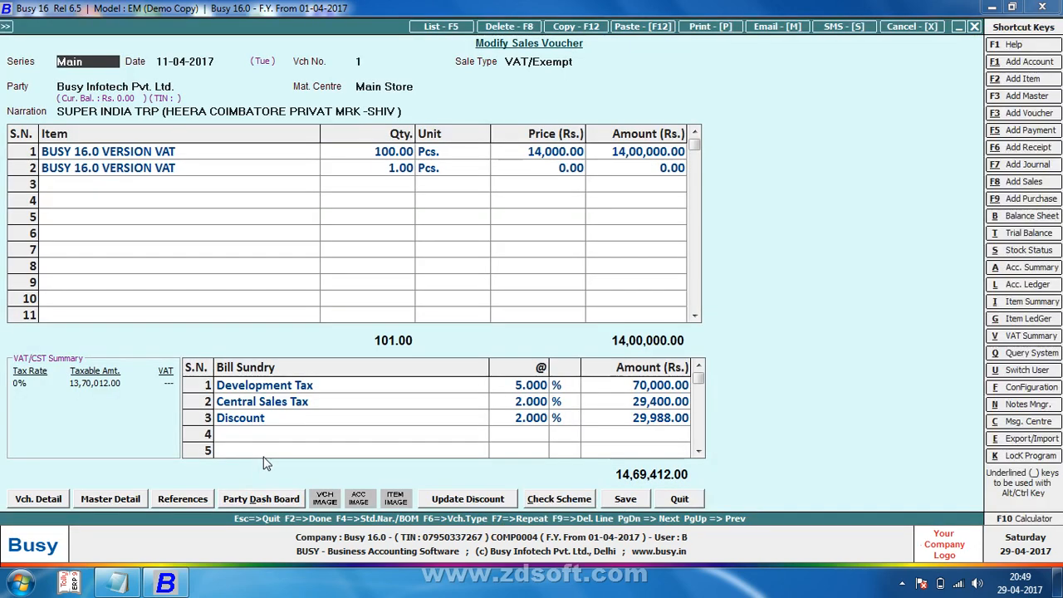
key(alt+p)
key(Return)
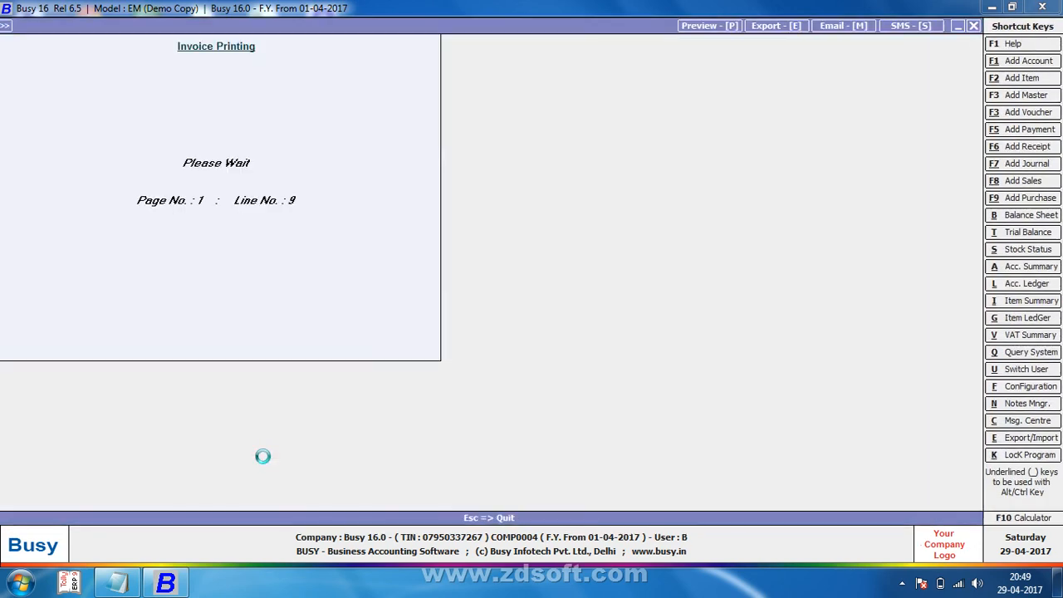
Step: Check the invoice totals listed without sundry subtotals, then close the preview and voucher
scroll(532, 316, down, 5)
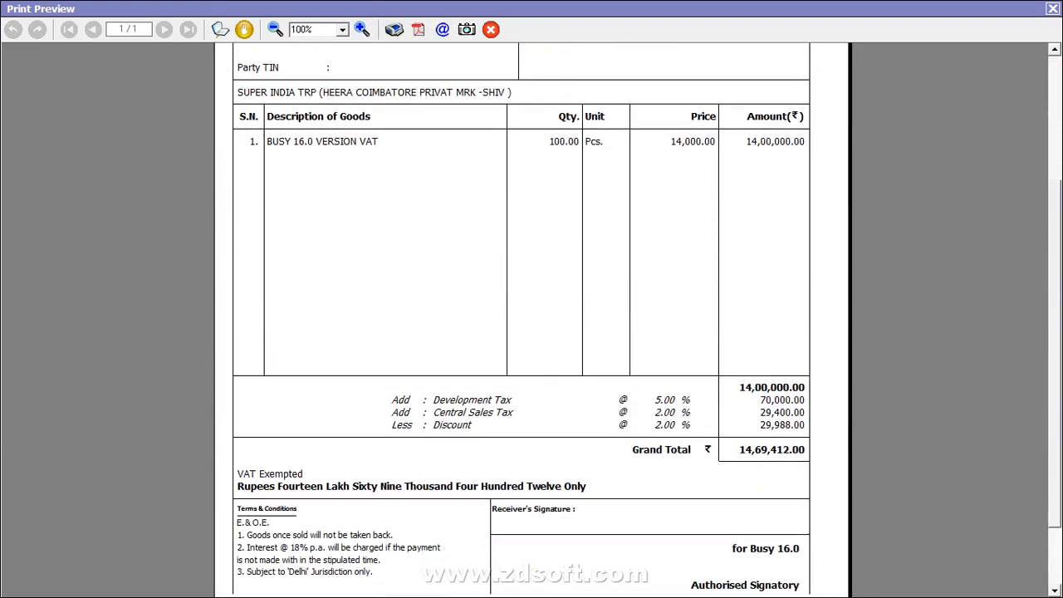
scroll(522, 316, down, 1)
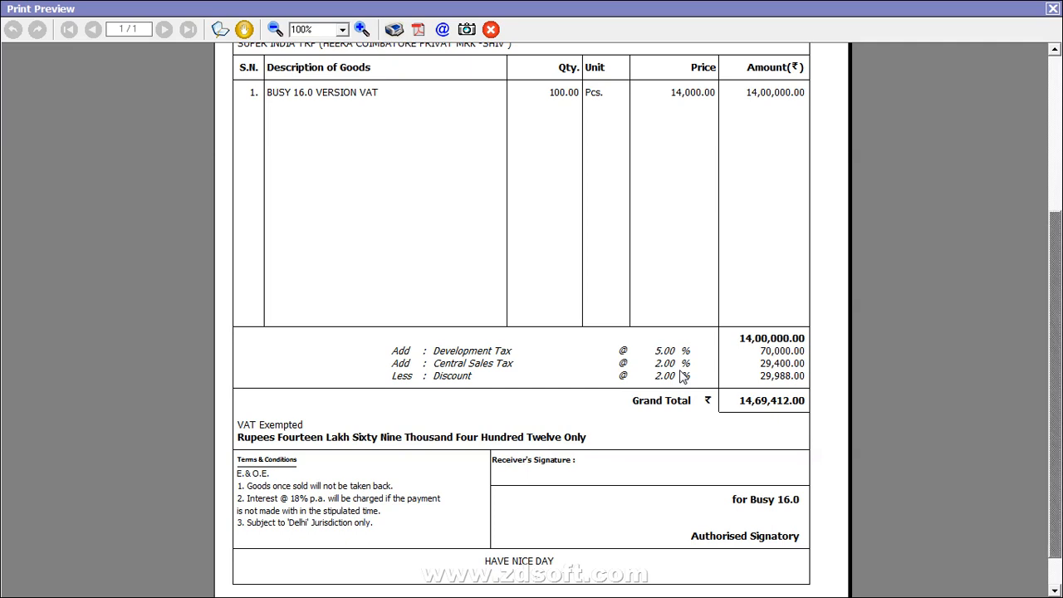
click(1053, 10)
key(Escape)
key(Escape)
key(Left)
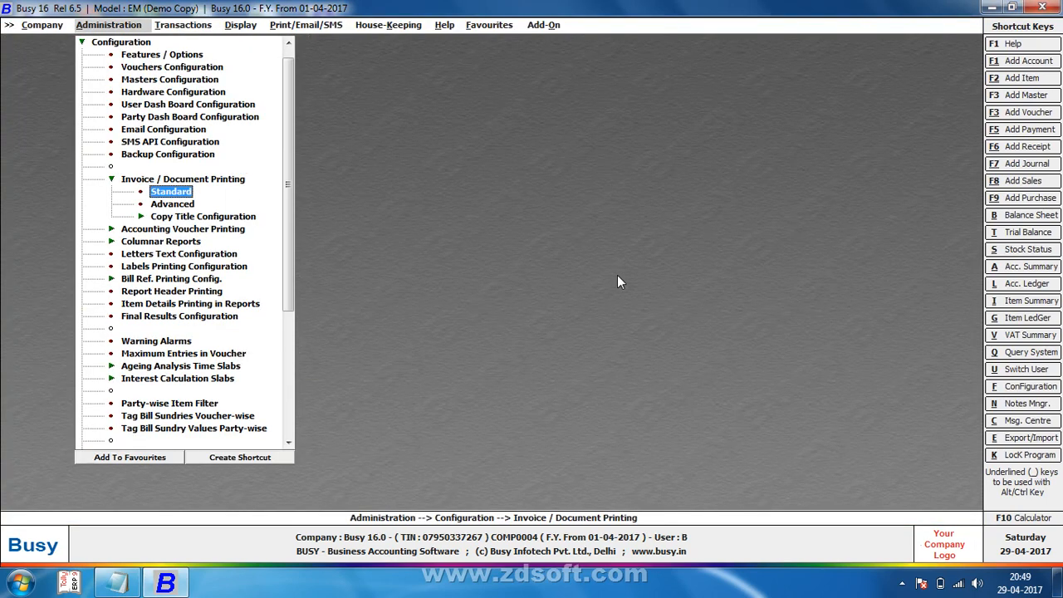
Step: Move through the standard printing settings and reopen the Sales Invoice configuration
key(Down)
key(Up)
key(Return)
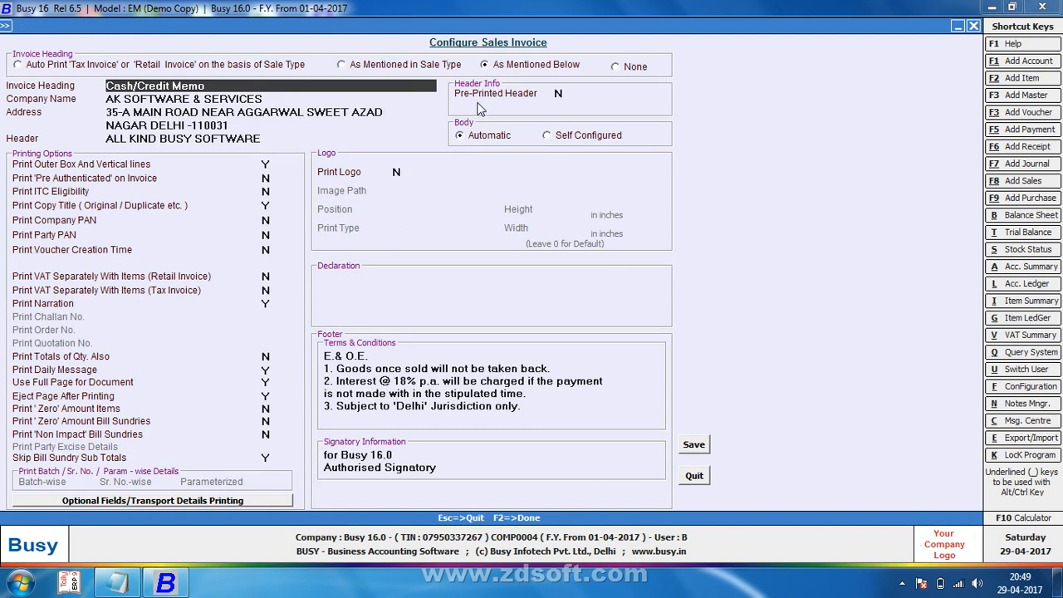
click(559, 95)
key(F2)
key(Return)
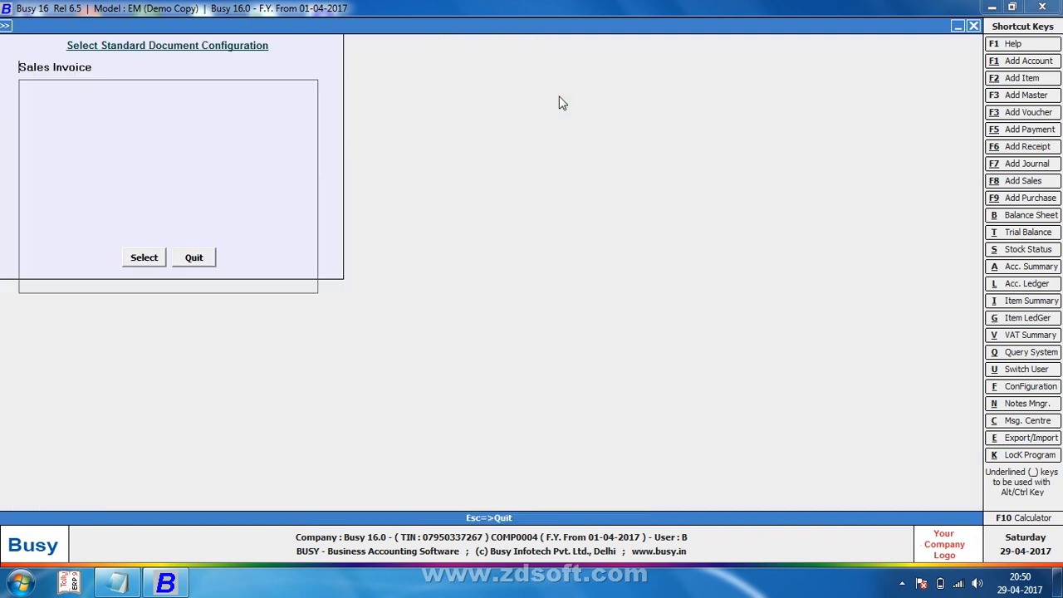
key(Return)
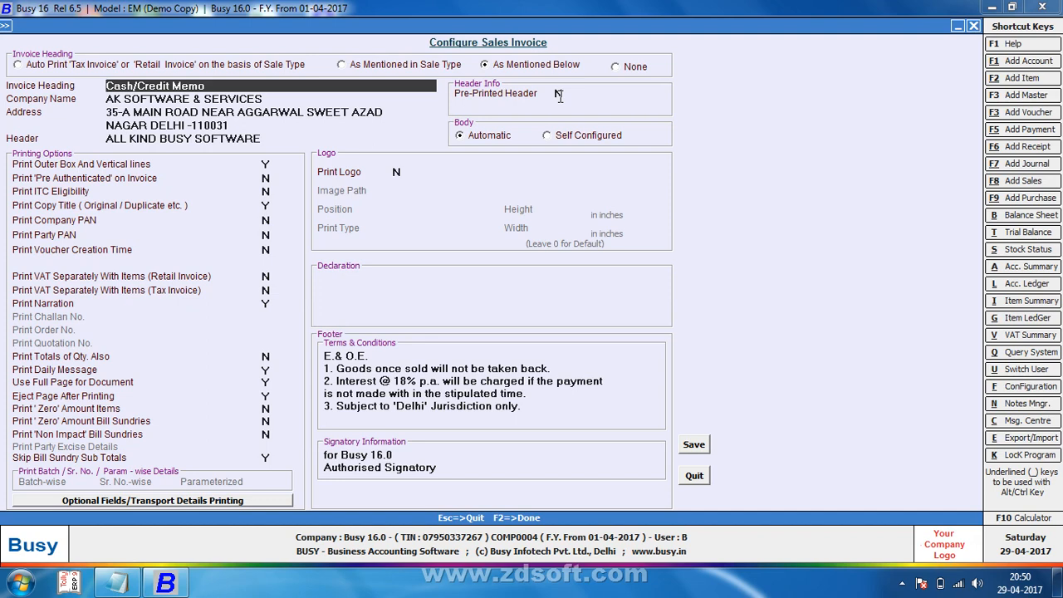
Step: Enable Pre-Printed Header with 1 line to skip, save, and start a new sales voucher
click(559, 94)
text(y)
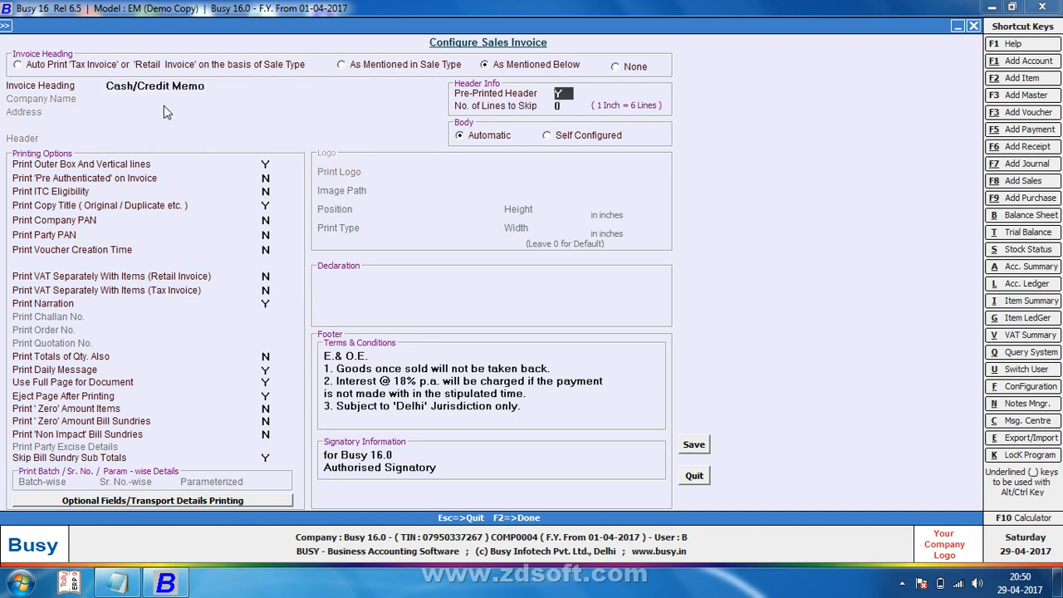
key(Return)
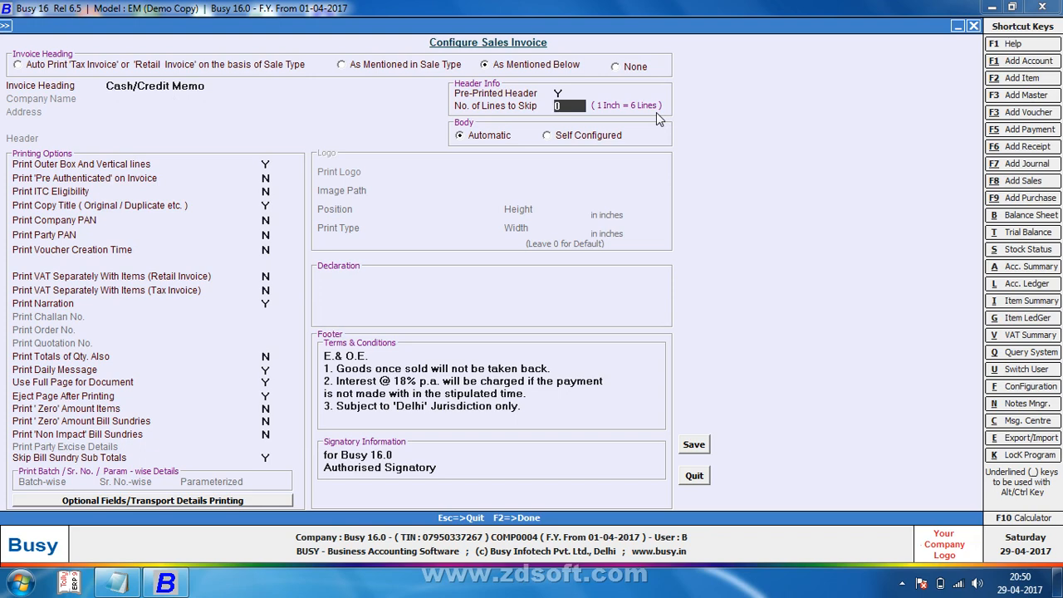
text(2)
key(Return)
key(Up)
key(Return)
key(F2)
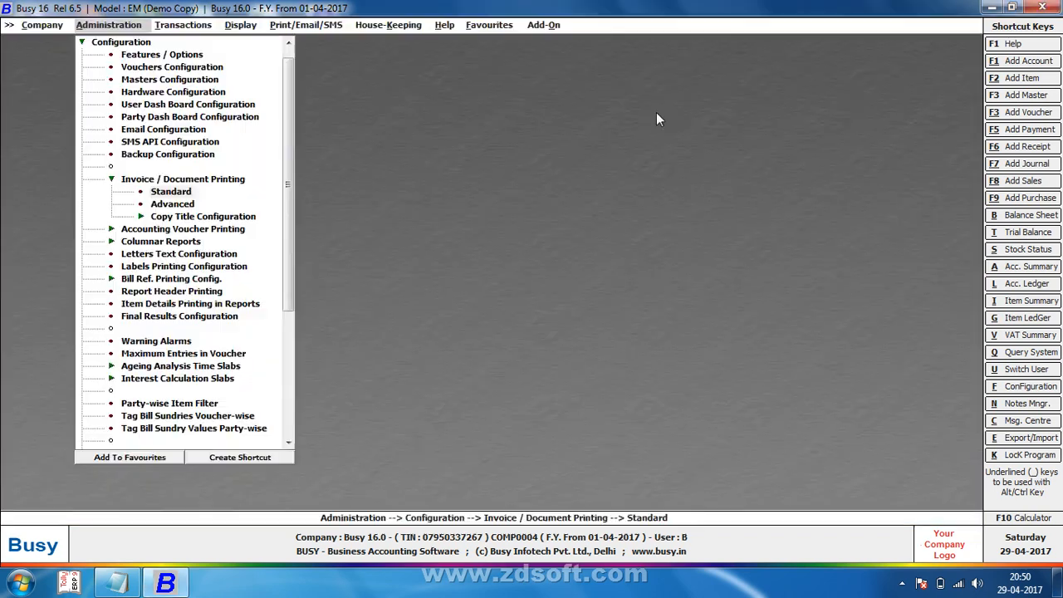
key(Escape)
key(Right)
key(Return)
key(Return)
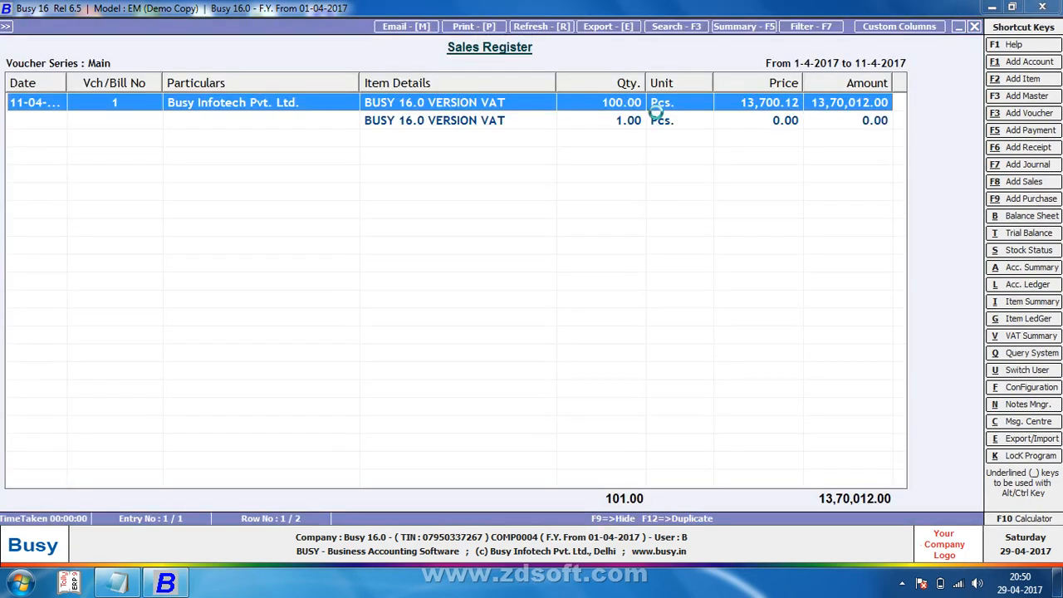
Step: Preview voucher 1 as a Sales Invoice with the pre-printed header layout
key(Return)
key(alt+p)
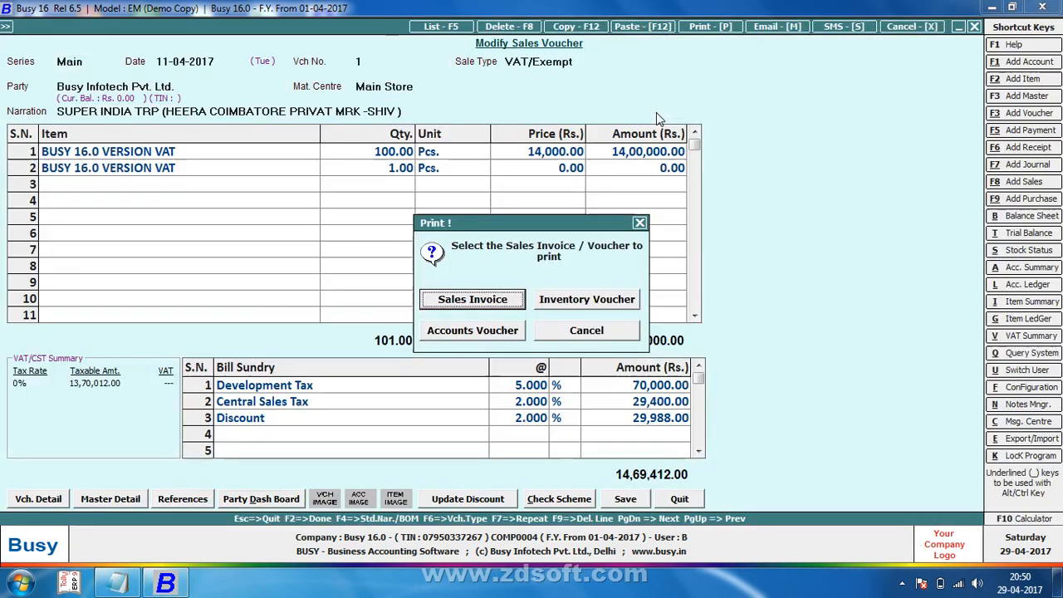
key(Return)
key(alt+p)
key(Return)
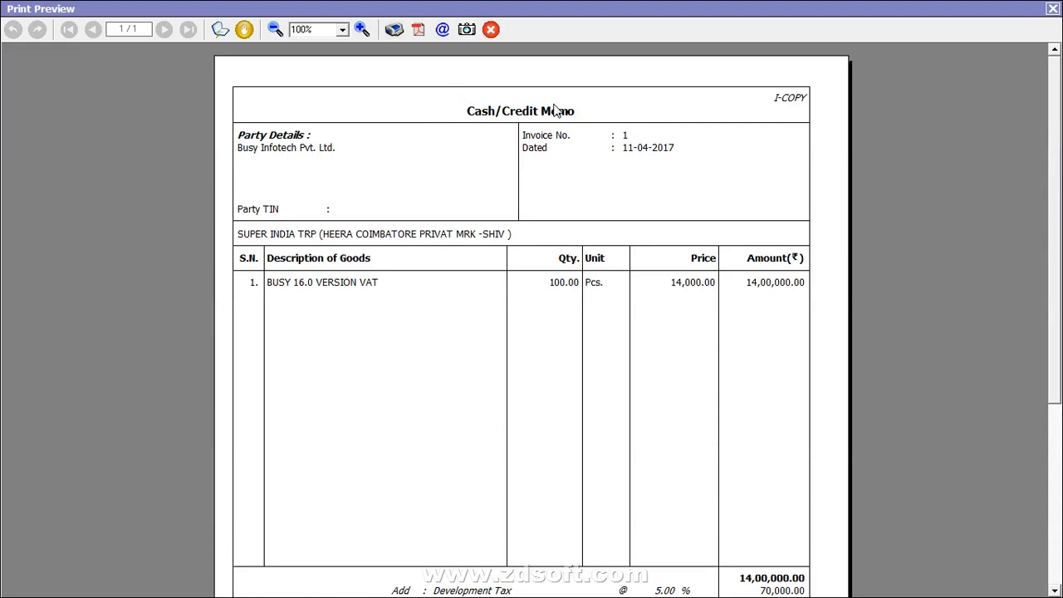
key(Escape)
key(Escape)
Step: Quit the voucher and open the Sales Invoice standard document configuration
key(Return)
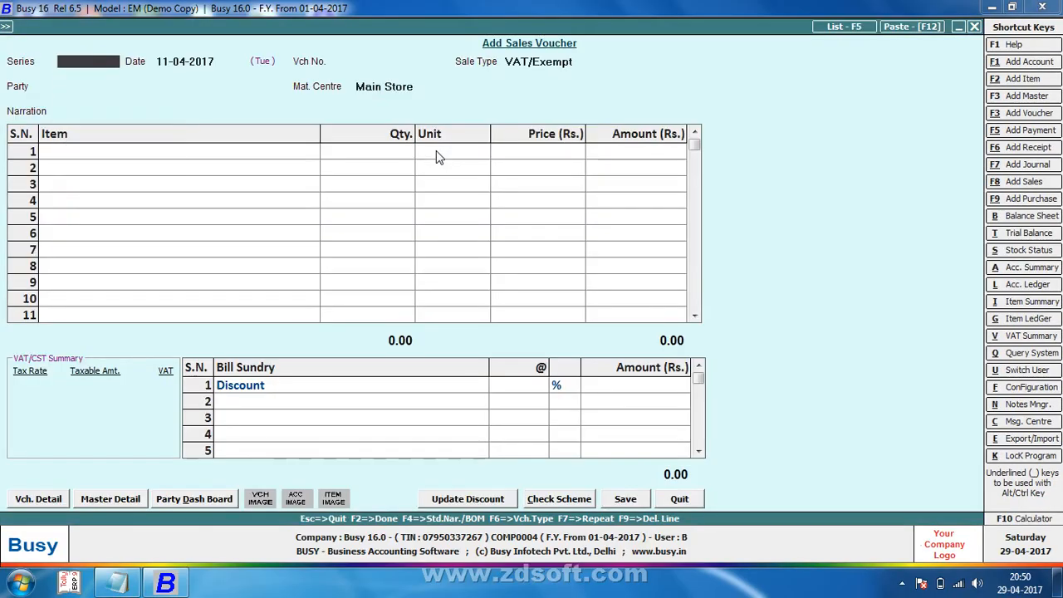
key(Escape)
key(Return)
key(Left)
key(Return)
key(Return)
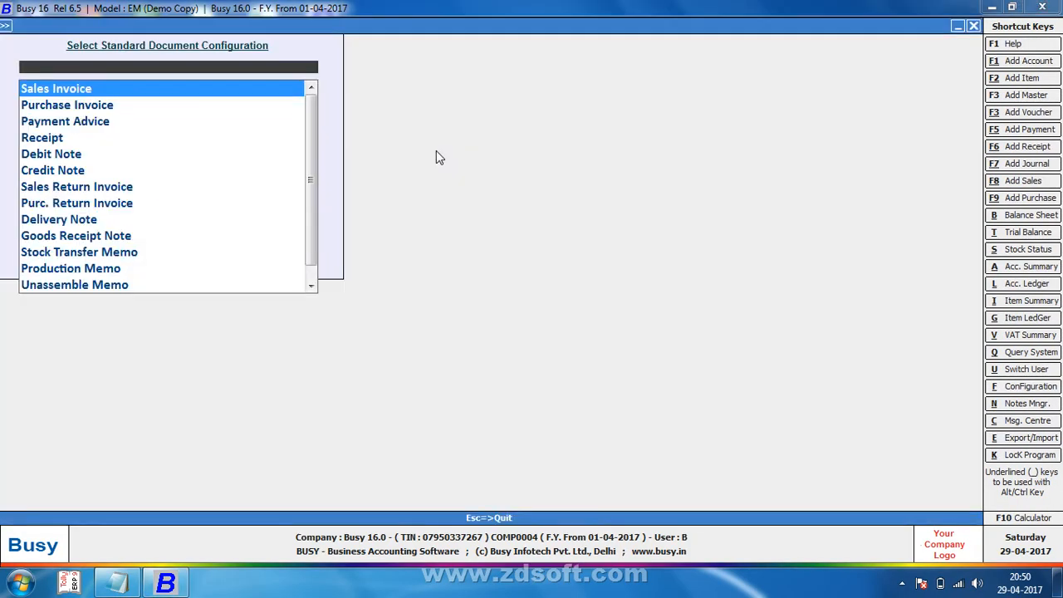
key(Return)
Step: Set Pre-Printed Header to N, keep the Automatic body layout, and set Print Logo to Y
click(558, 94)
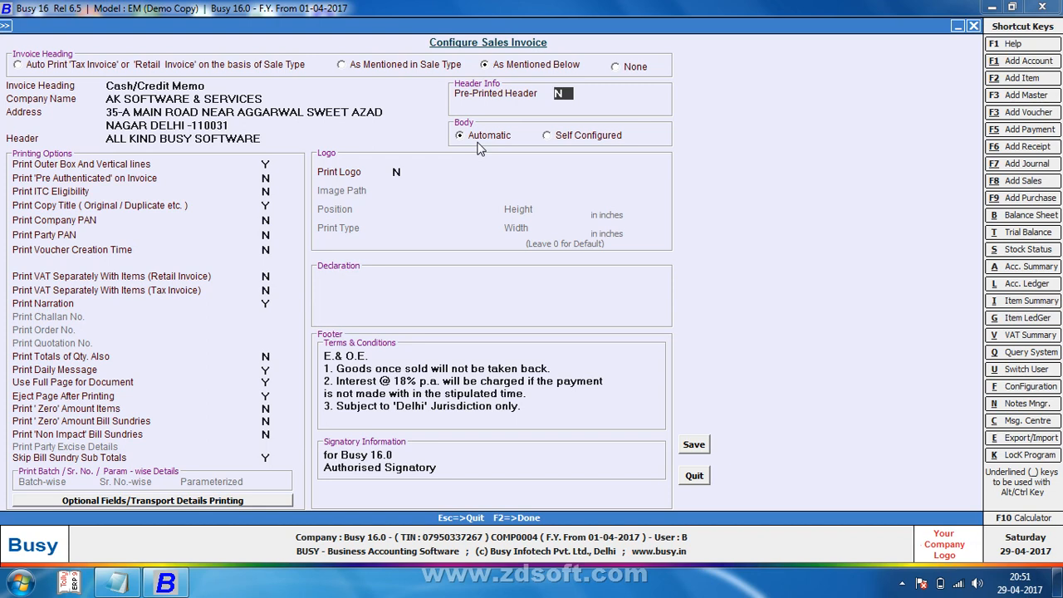
click(600, 140)
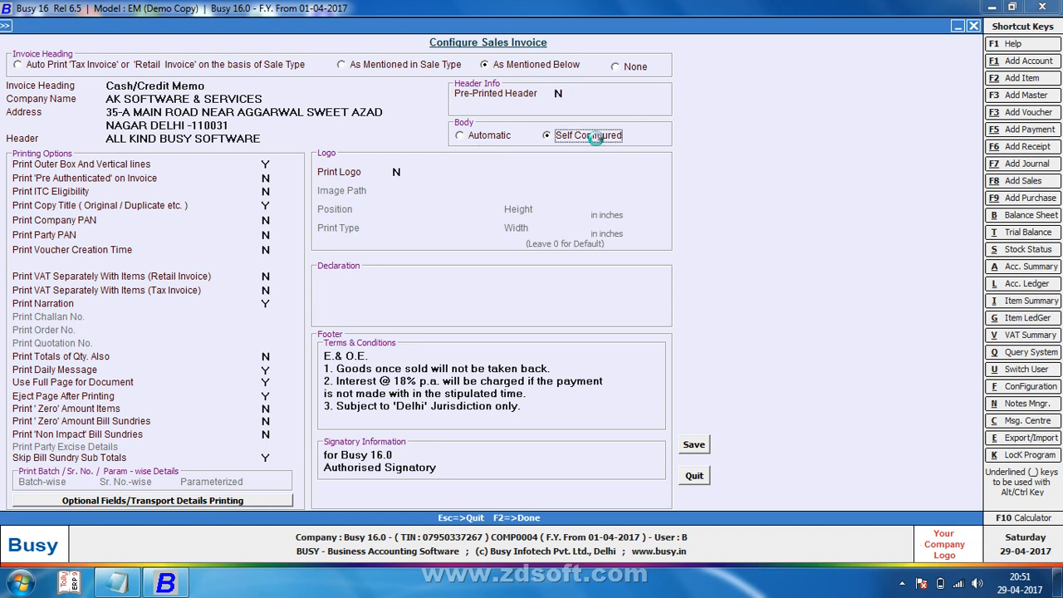
key(Return)
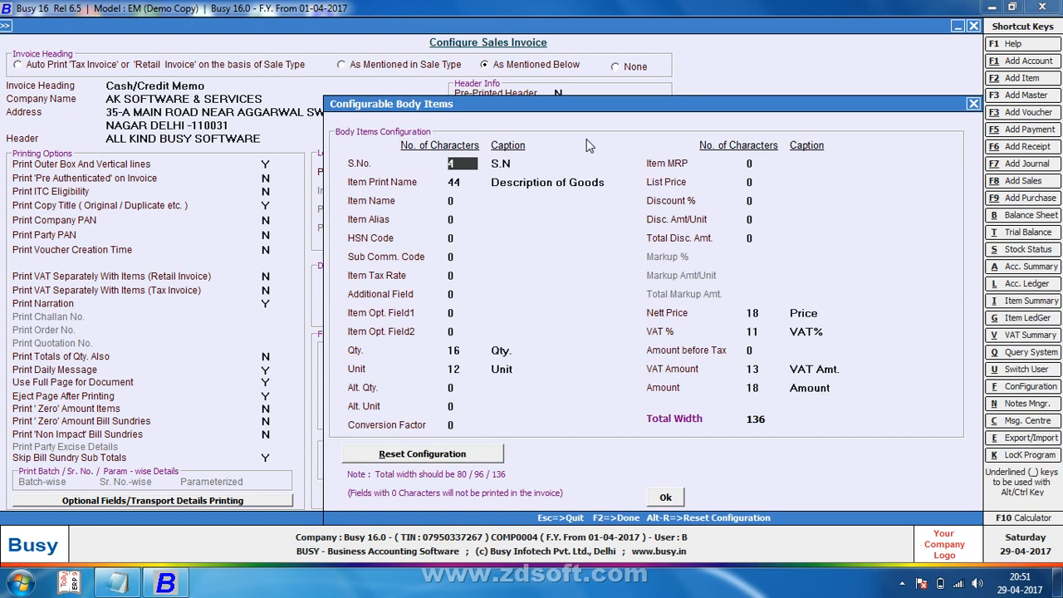
key(Escape)
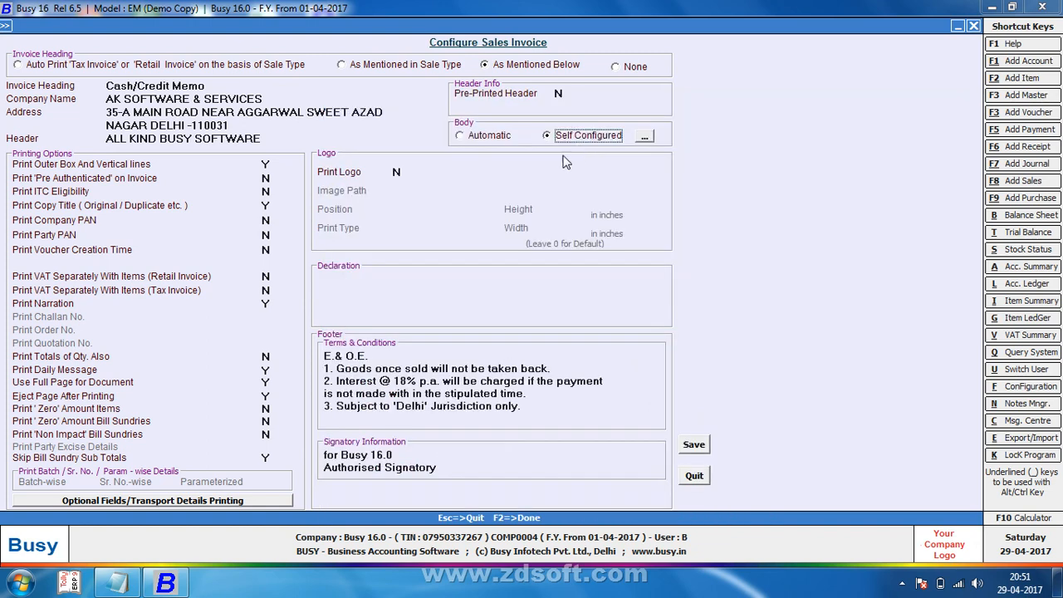
click(490, 141)
click(399, 170)
text(Y)
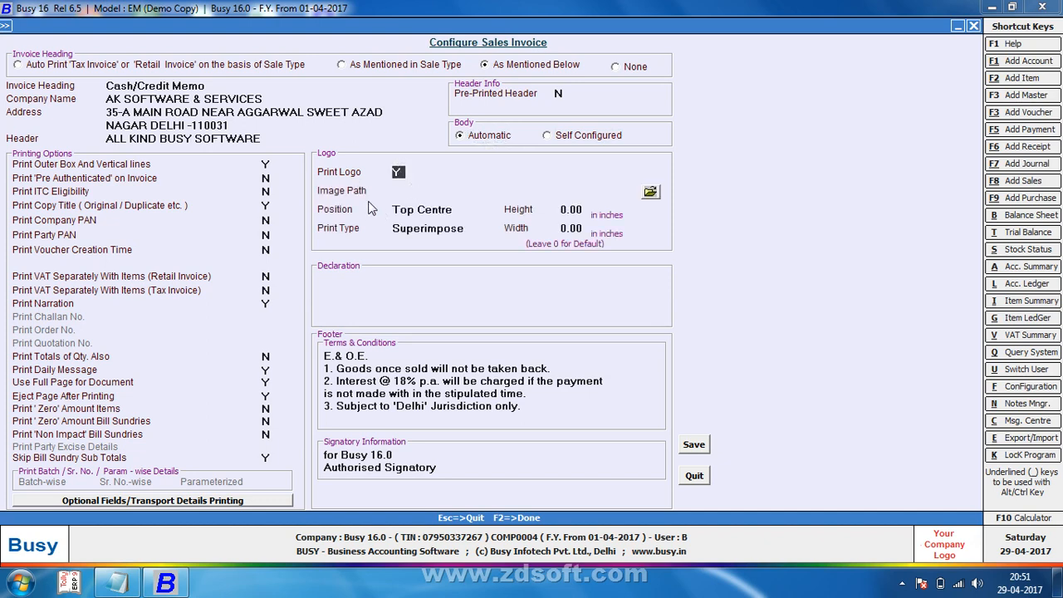
Step: Choose Pictures > Sample Pictures > Chrysanthemum as the logo image
click(650, 192)
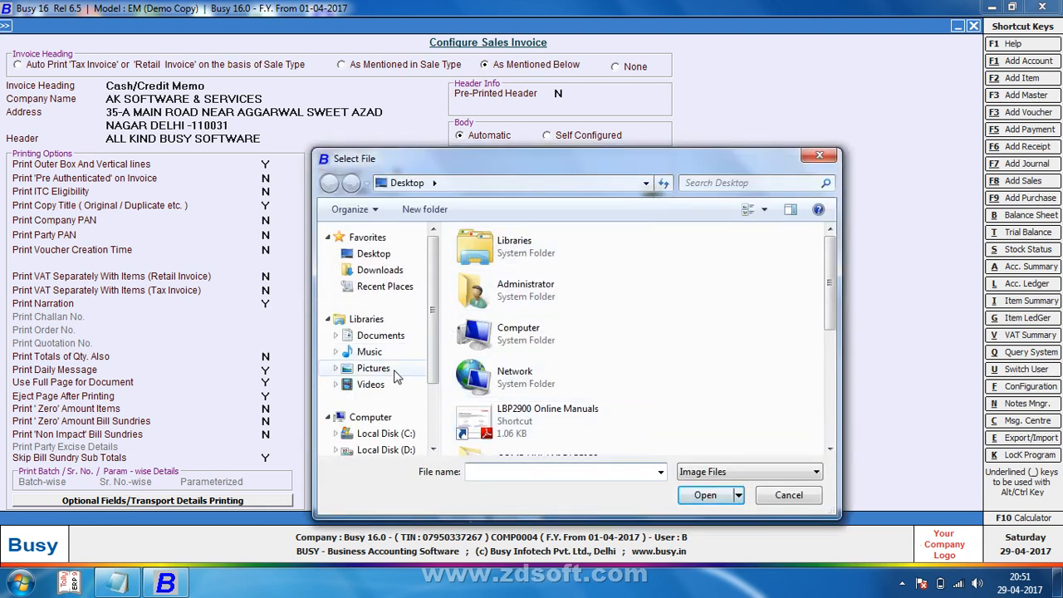
click(396, 374)
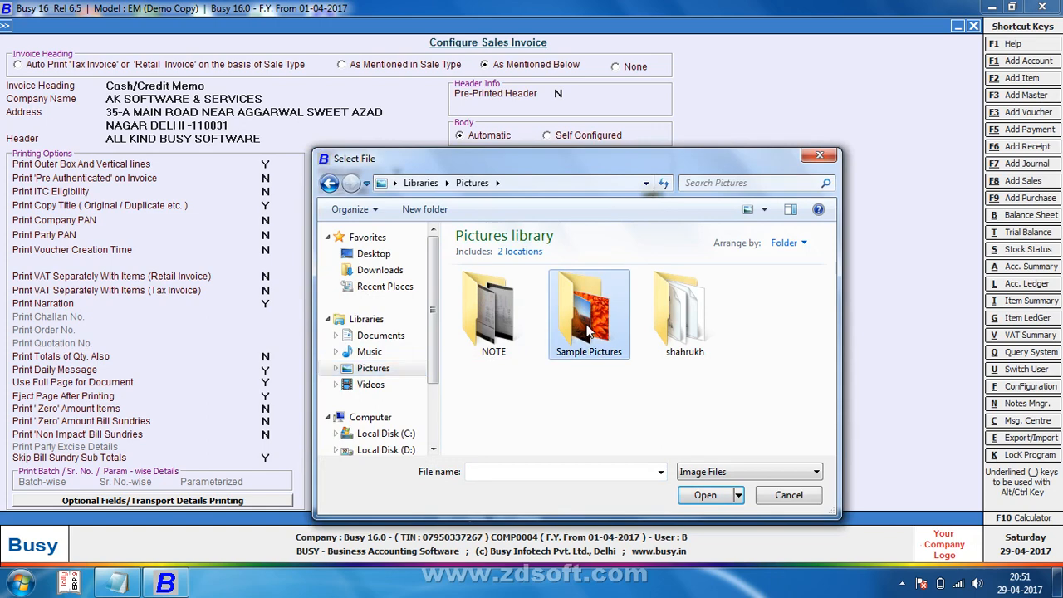
double_click(588, 331)
double_click(515, 303)
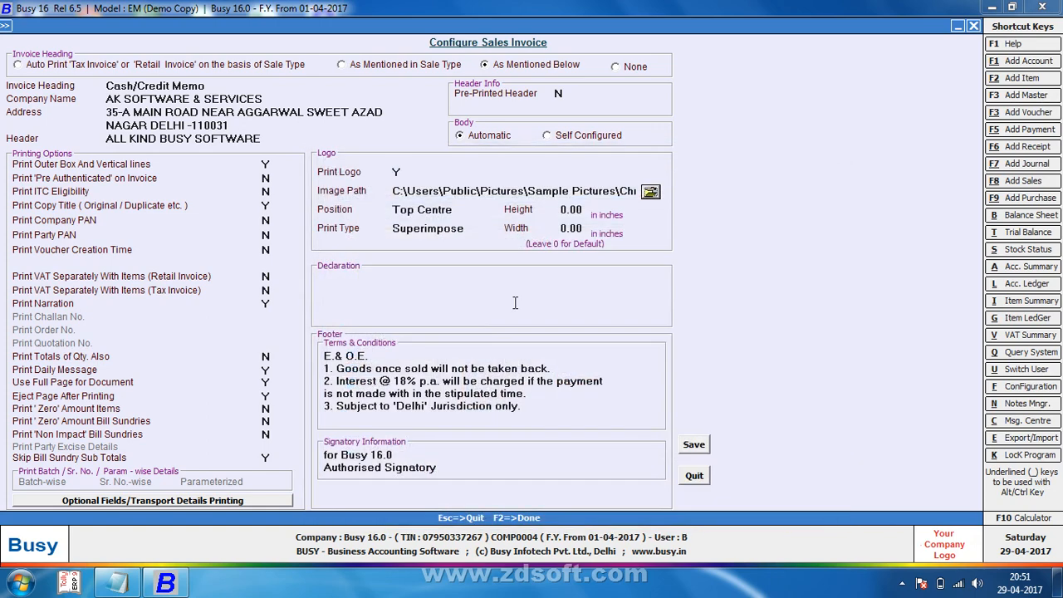
Step: Size the logo 1.00 by 1.00 inches and save the invoice configuration
click(581, 209)
key(BackSpace)
key(BackSpace)
key(BackSpace)
key(BackSpace)
text(1)
key(Return)
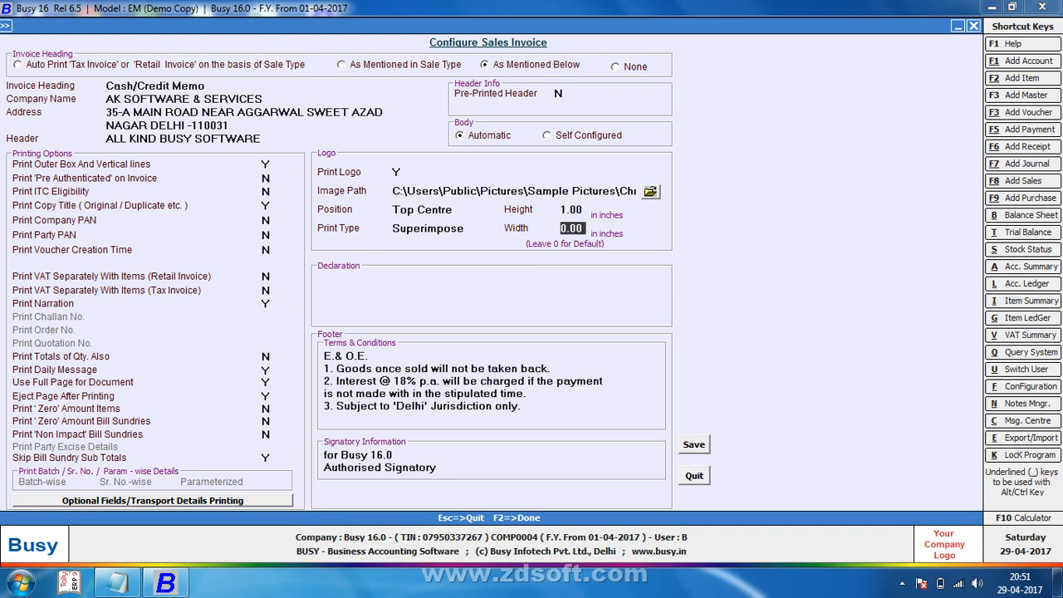
text(1)
key(Return)
key(F2)
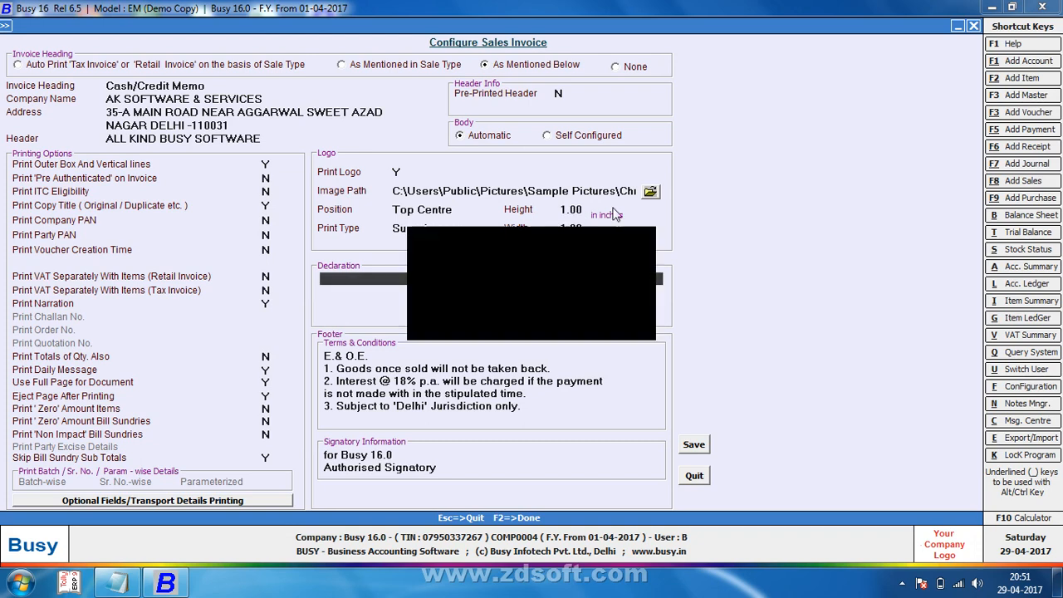
key(Return)
key(Escape)
Step: Open voucher 1 from the sales list and preview its invoice showing the flower logo
key(F8)
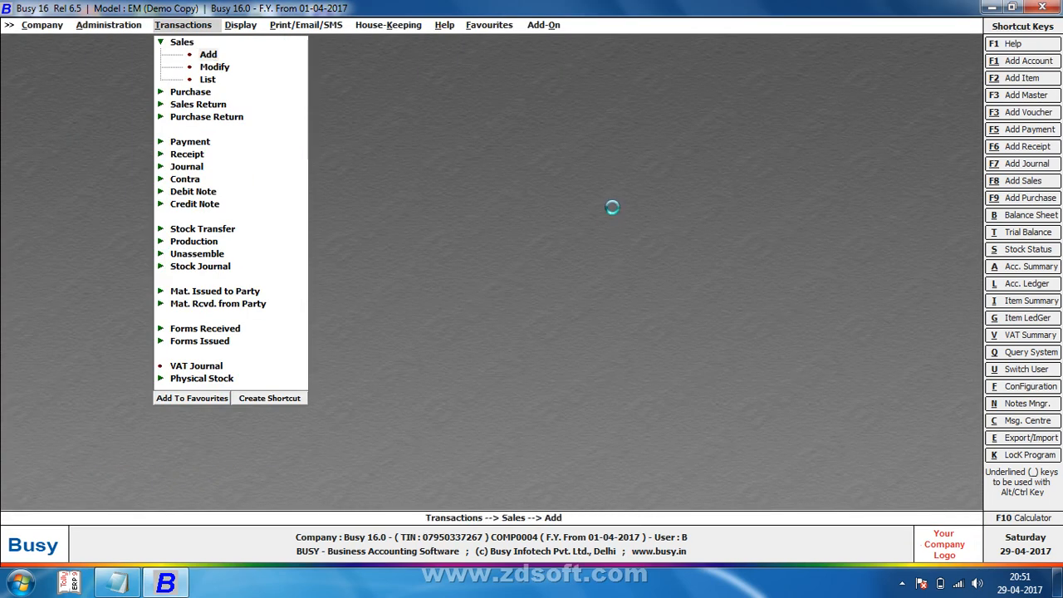
key(F5)
key(Return)
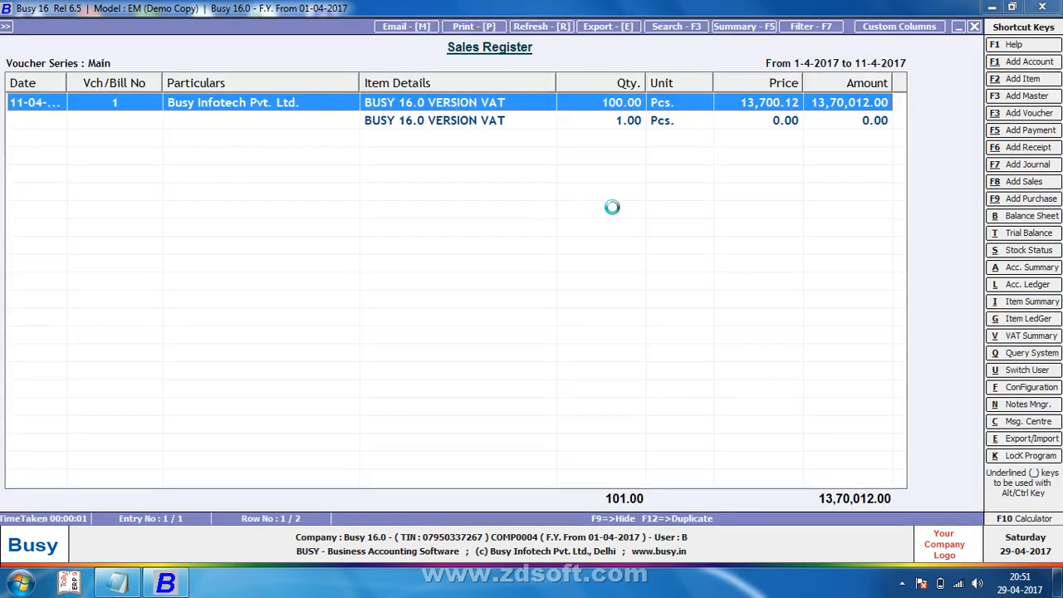
key(alt+p)
key(Return)
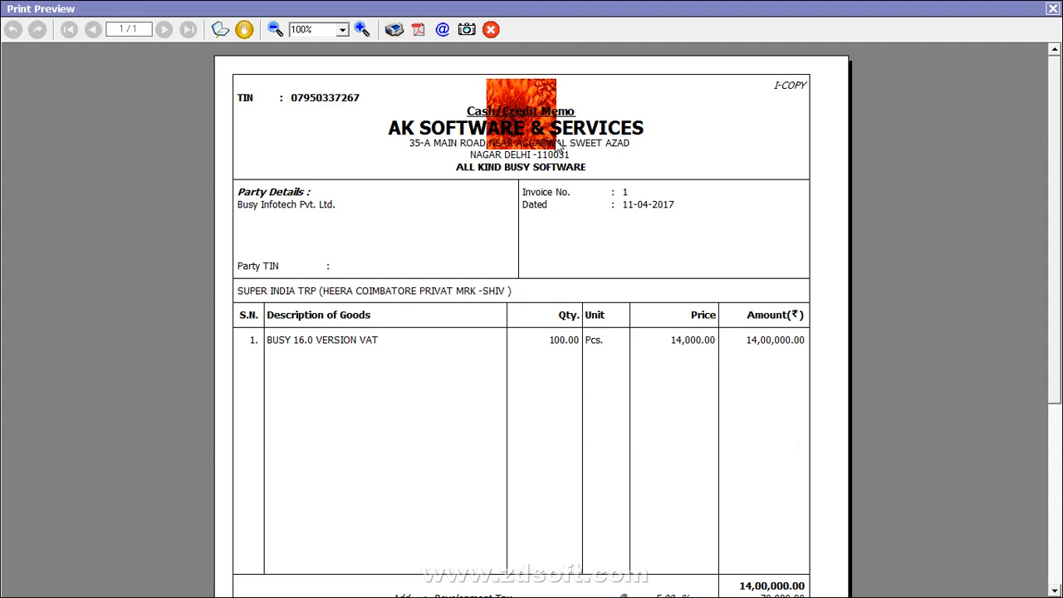
key(Escape)
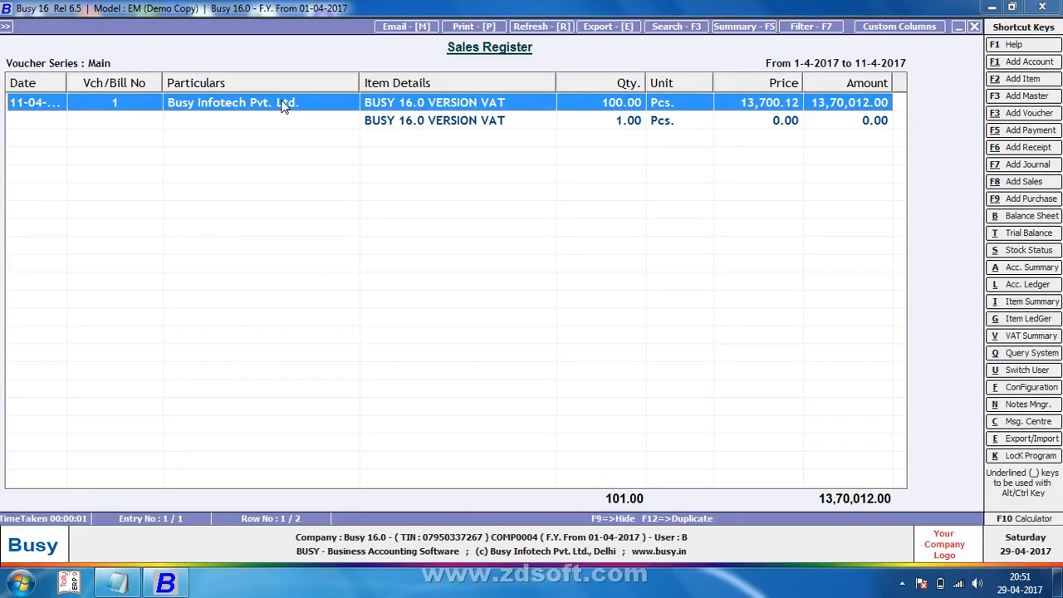
key(Escape)
key(Escape)
Step: Return to the main menu and open the standard Sales Invoice configuration
key(Return)
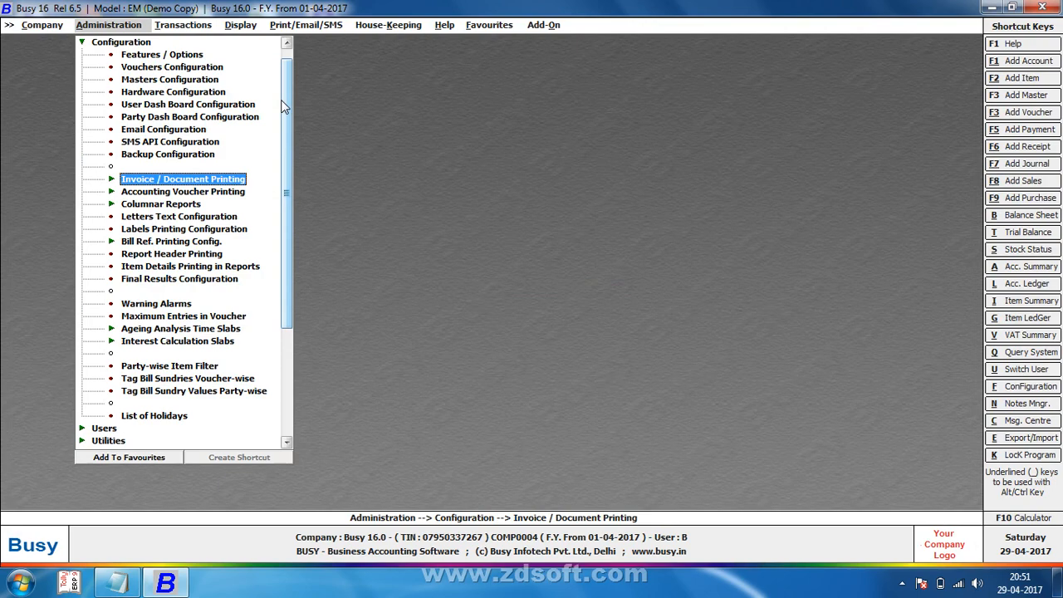
key(Left)
key(Right)
key(Return)
key(Down)
key(Down)
key(Return)
key(Return)
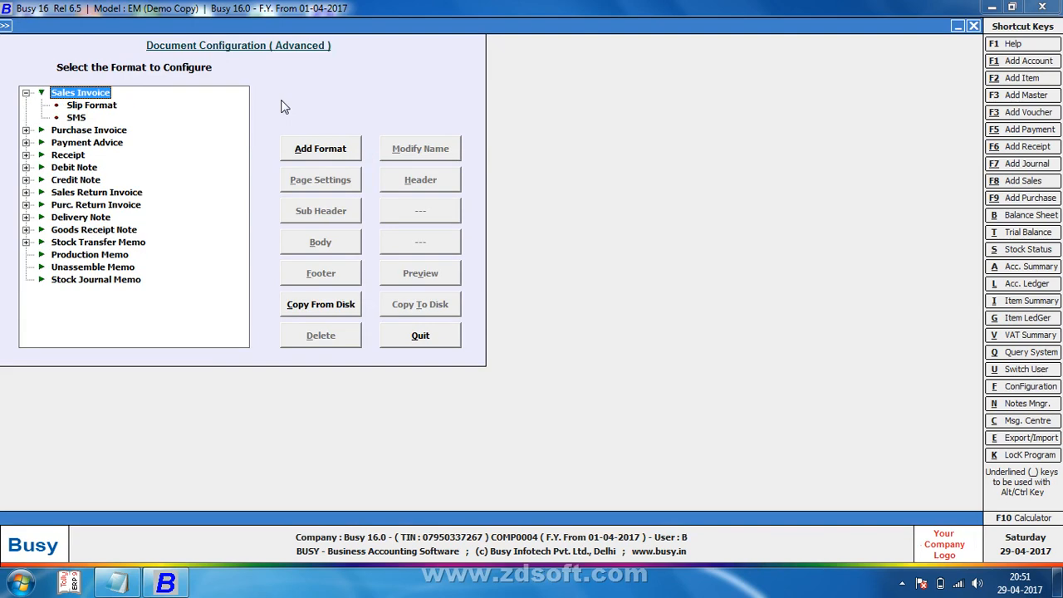
key(Escape)
key(Up)
key(Return)
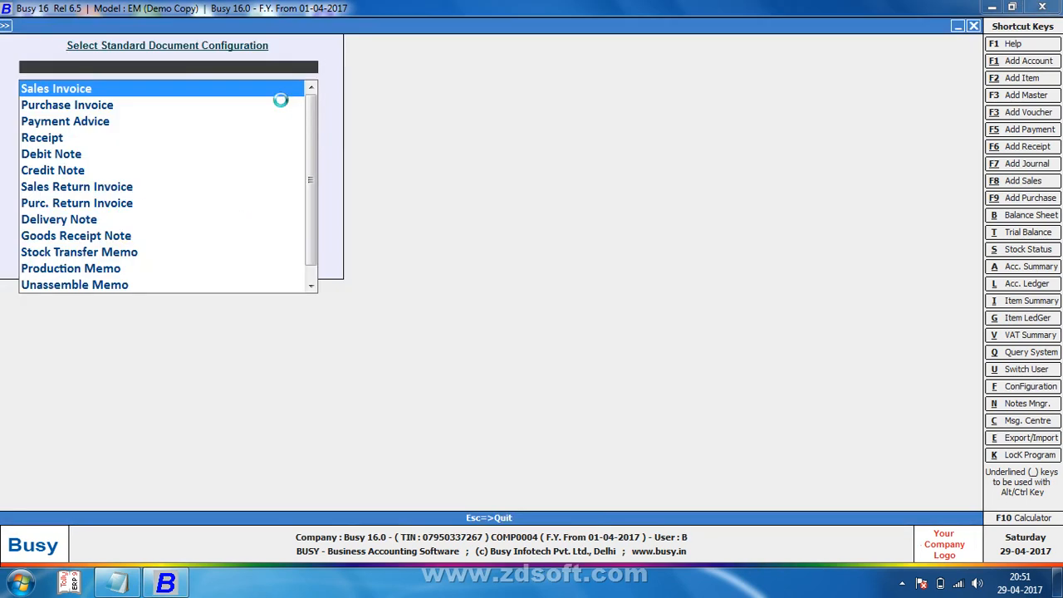
key(Return)
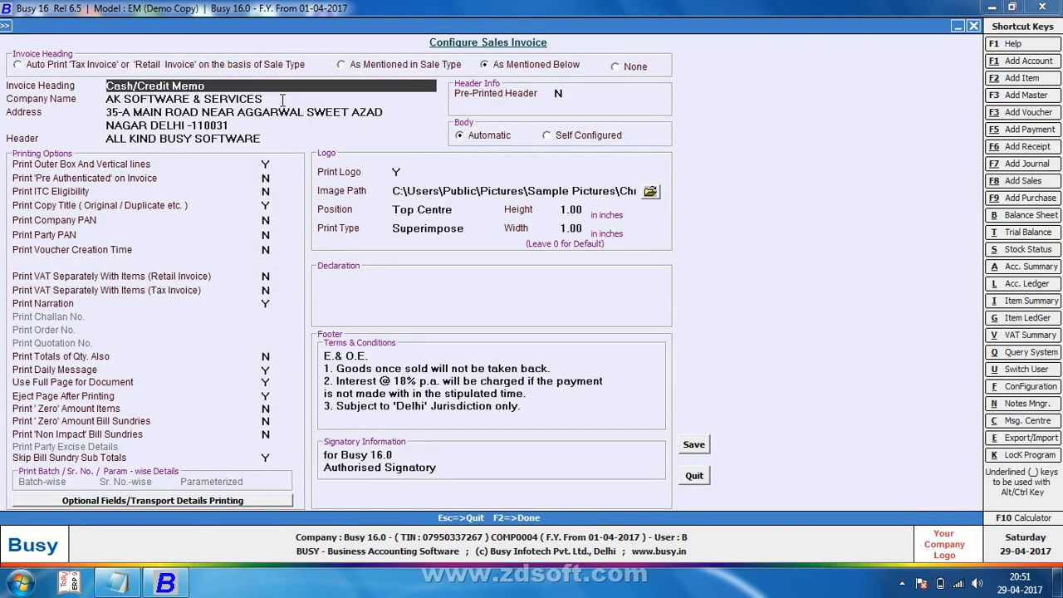
Step: Move the logo position to Top Left, keeping Superimpose, and close the configuration
click(464, 210)
click(445, 227)
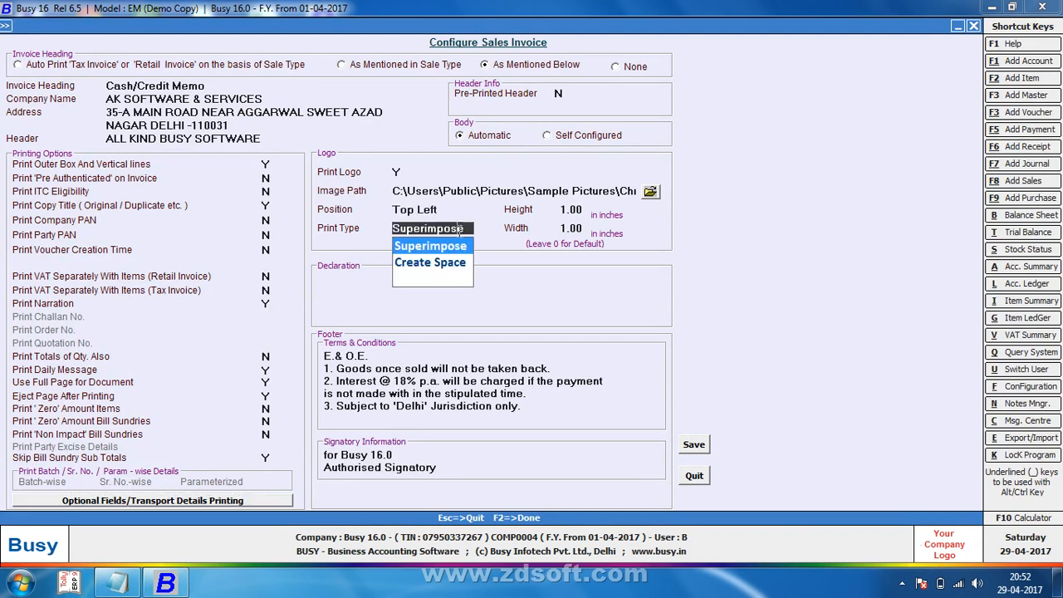
key(Return)
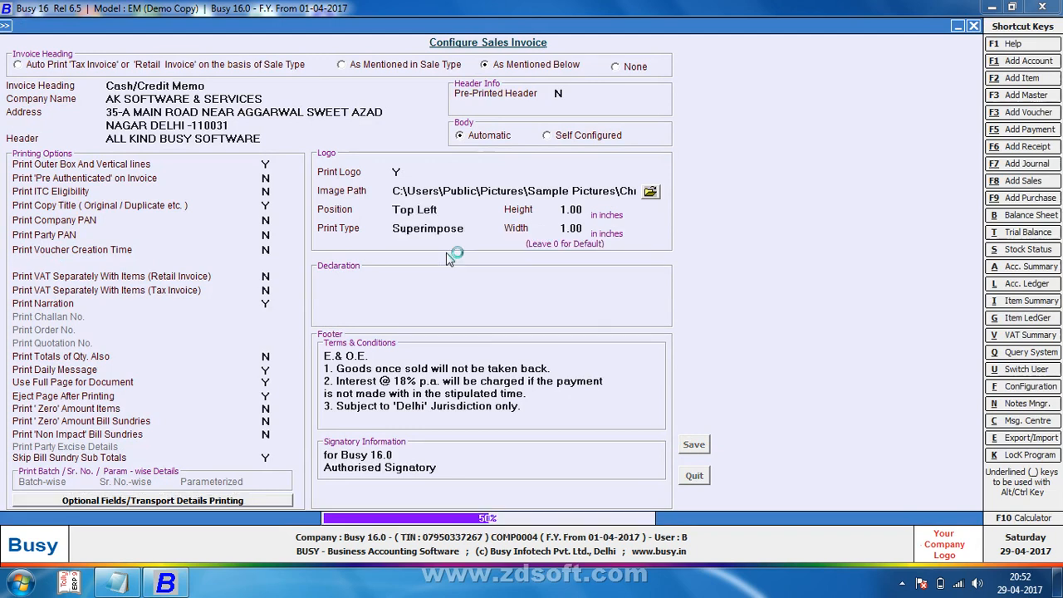
key(Escape)
key(Escape)
key(Right)
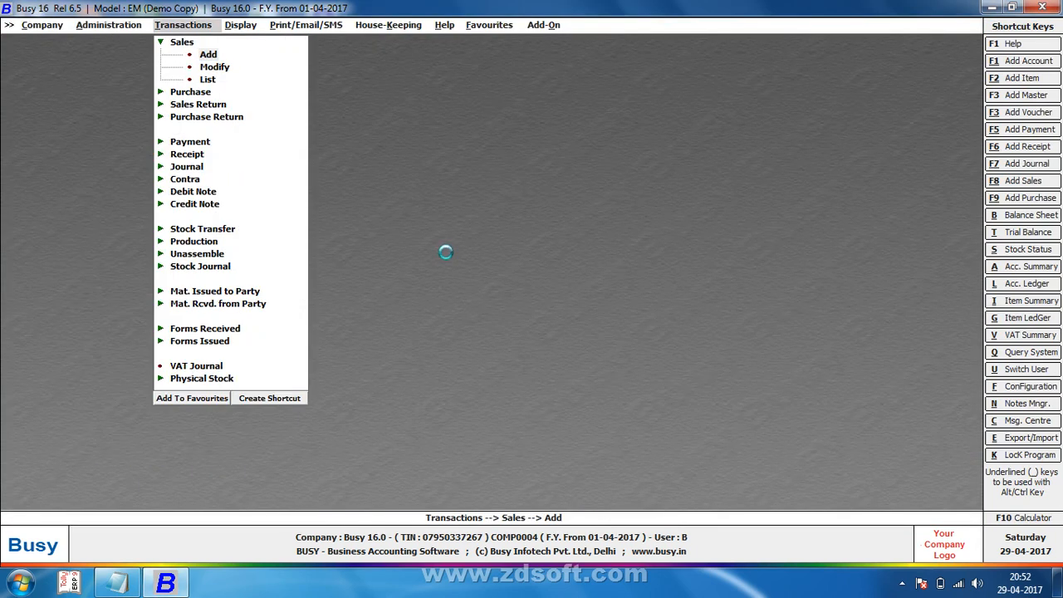
Step: Print-preview sales invoice 1 to check the top-left flower logo, then quit the voucher
key(Return)
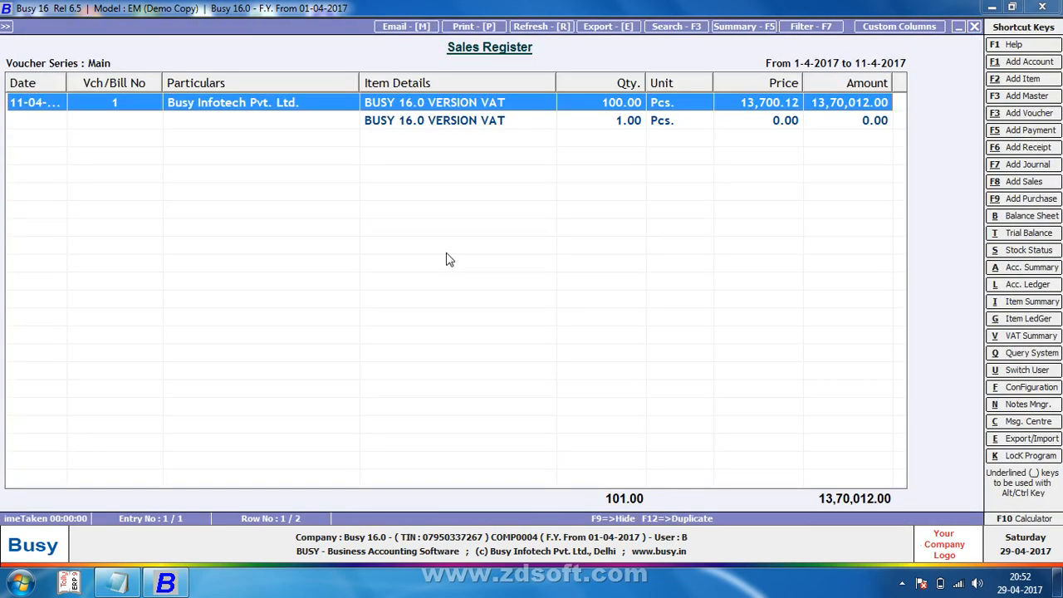
key(Return)
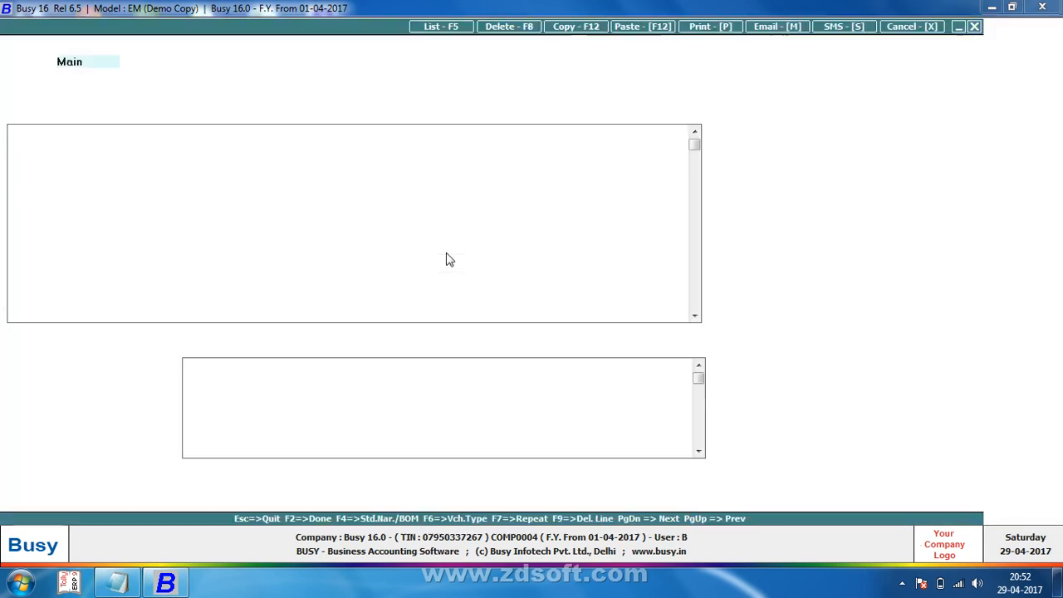
key(alt+p)
key(Escape)
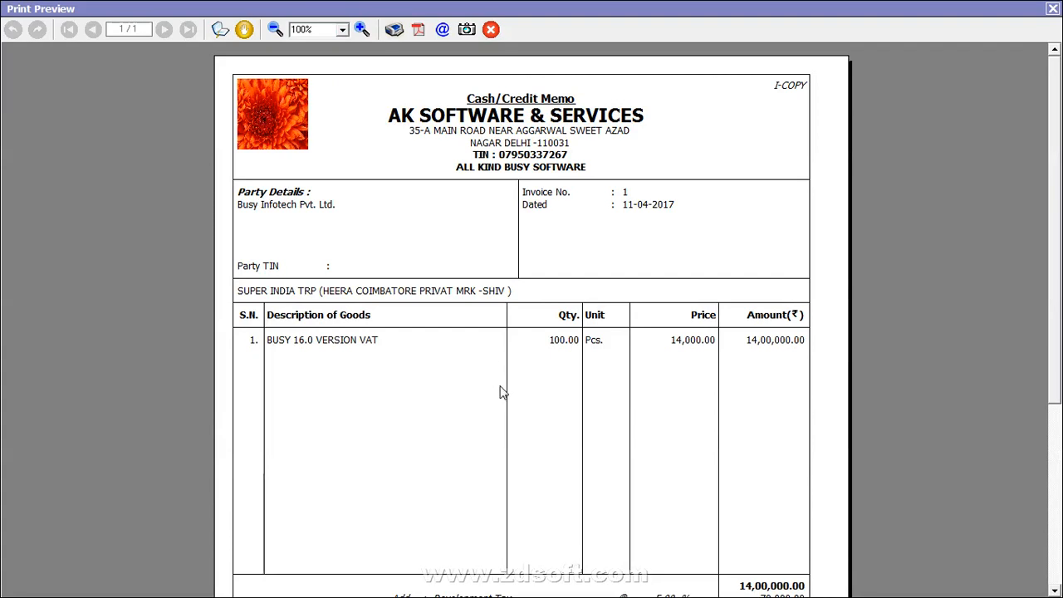
key(Escape)
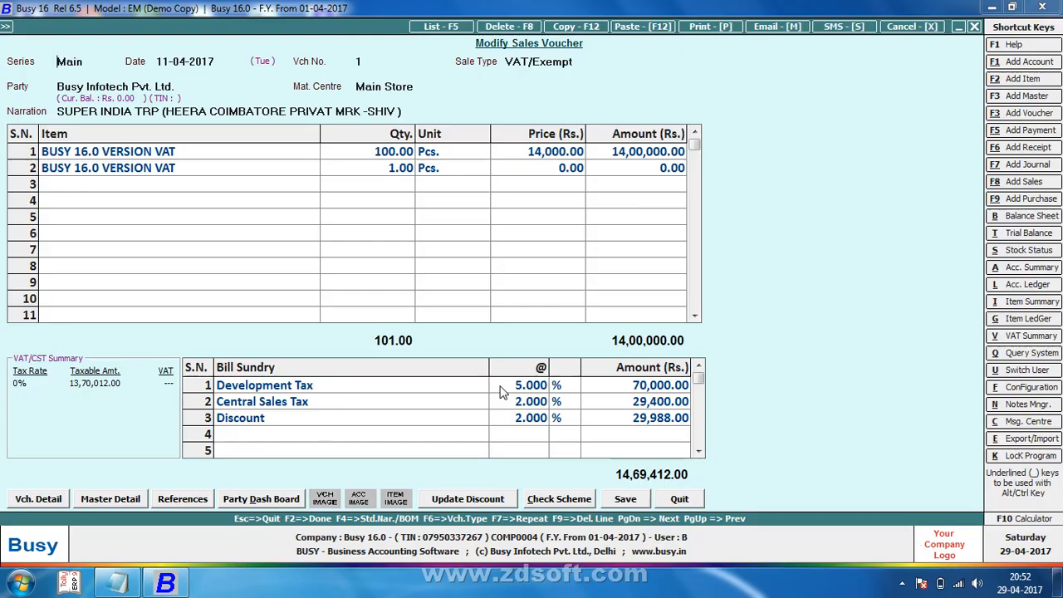
key(Escape)
key(Escape)
key(Escape)
key(Return)
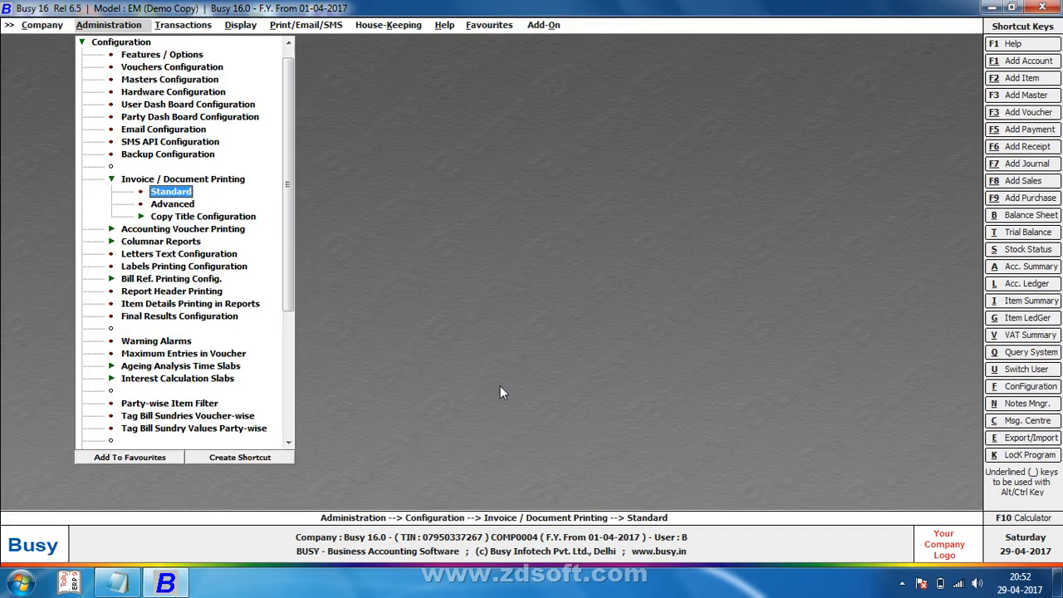
Step: Add a fourth footer term '4. FASDFSD' to the Standard sales invoice configuration and save it
key(Return)
key(Return)
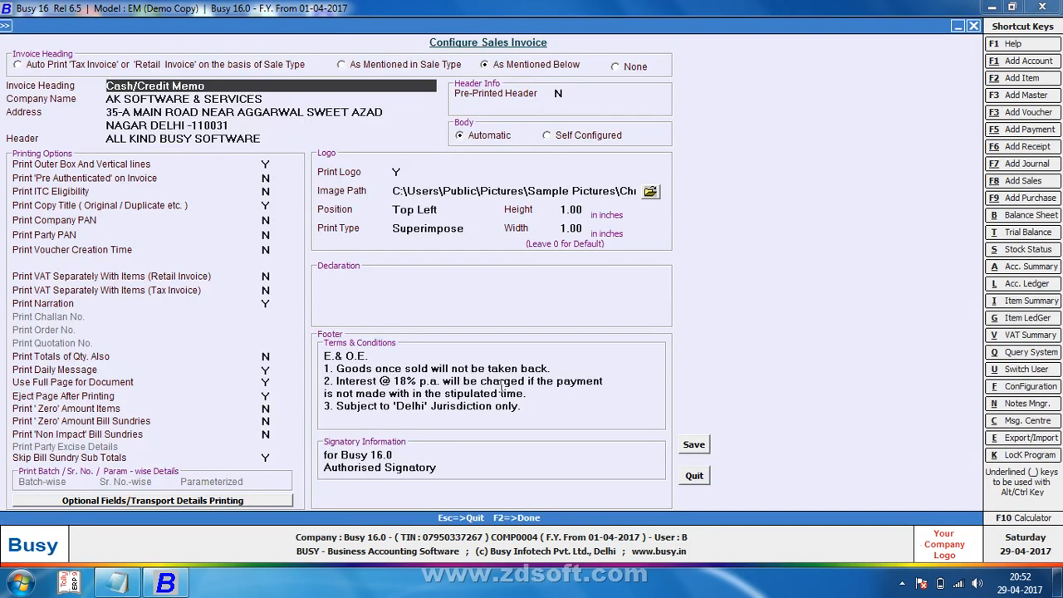
click(571, 212)
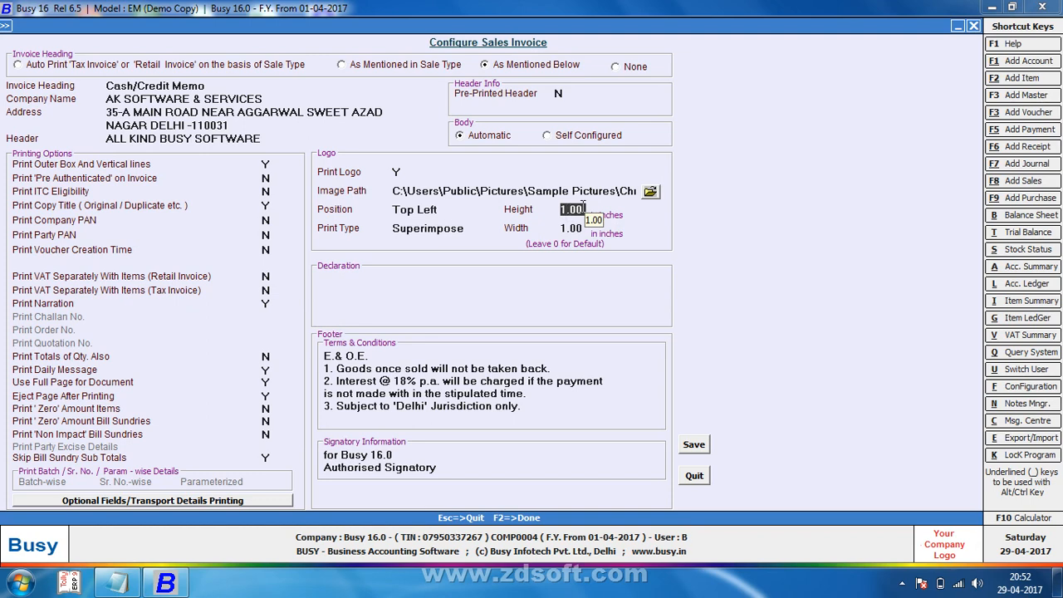
key(Return)
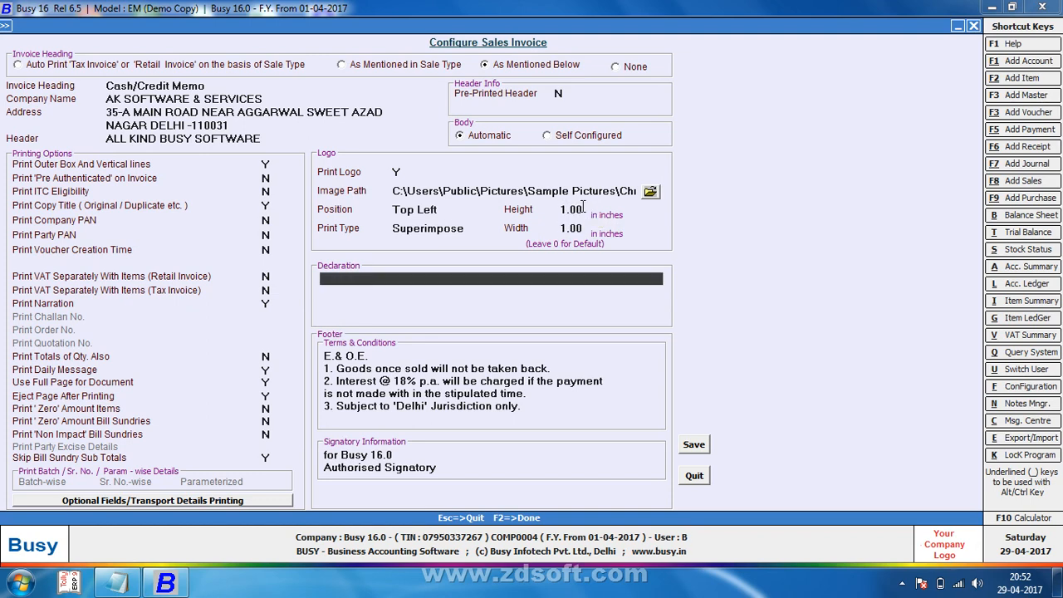
key(Return)
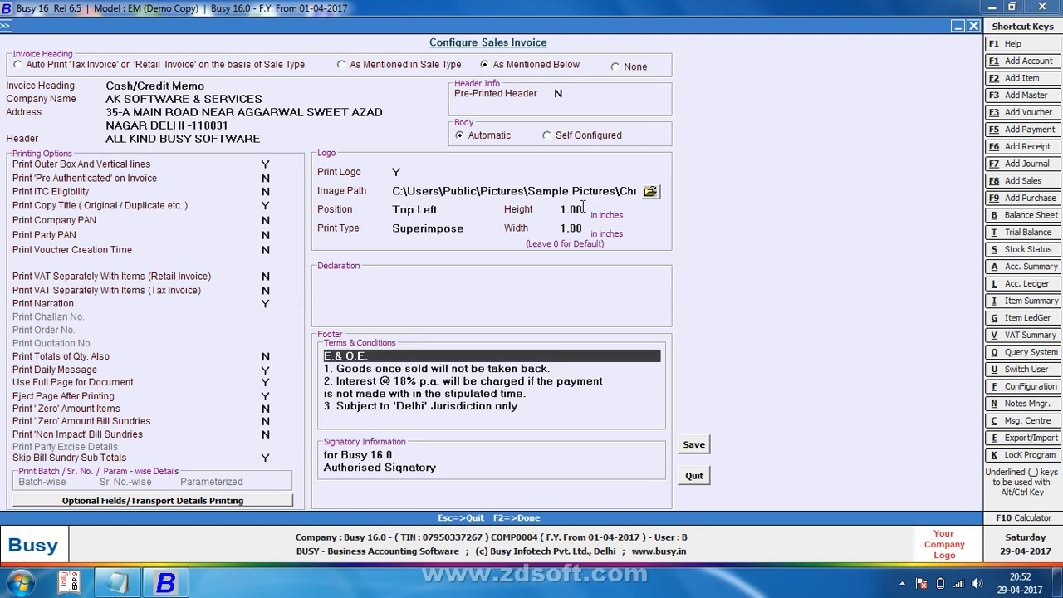
key(Return)
key(Return)
key(Return)
key(Return)
key(Return)
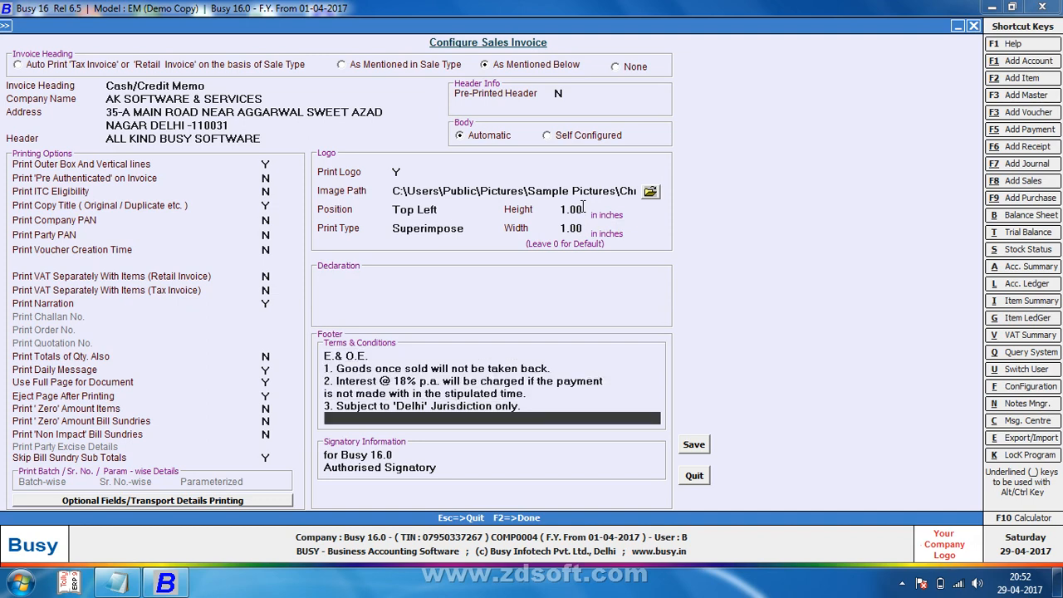
text(4. FASDFSD)
key(F2)
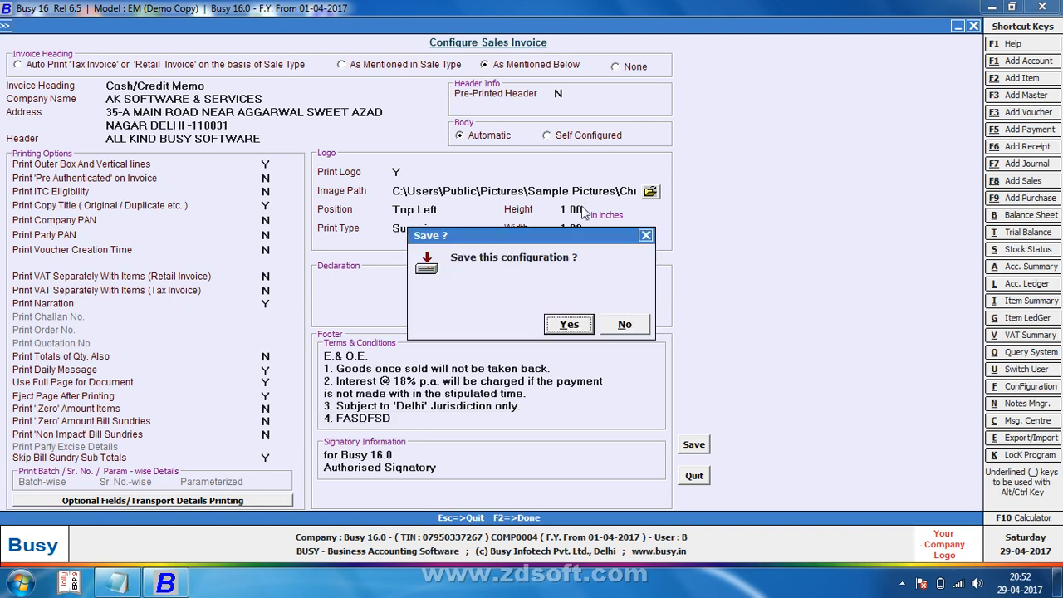
key(Return)
Step: Close the saved configuration and start adding a new sales voucher
key(Escape)
key(Right)
key(Return)
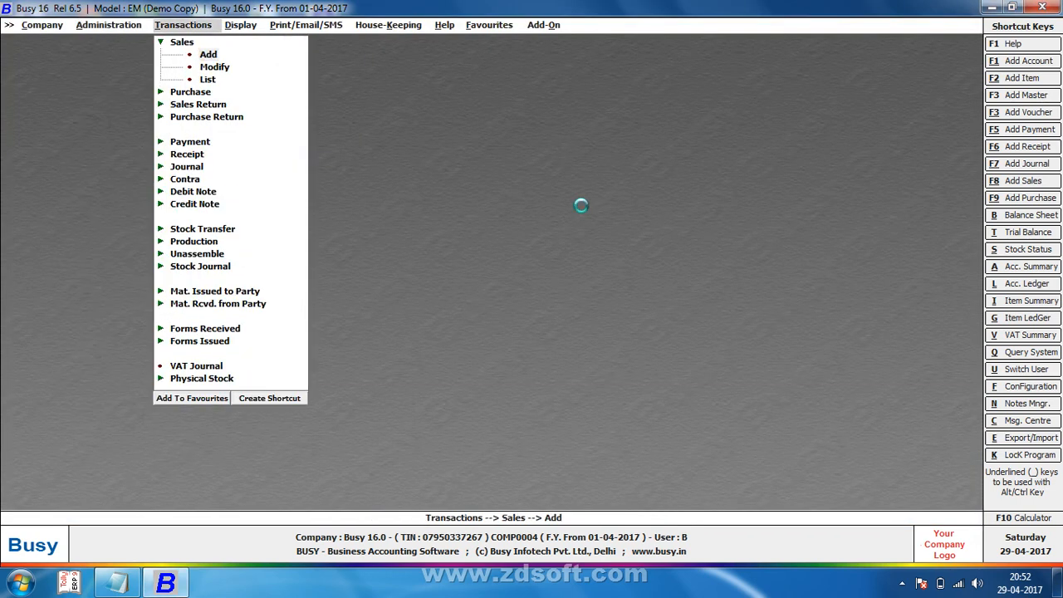
Step: Preview invoice 1 and scroll to its footer to confirm the '4. FASDFSD' term
key(F5)
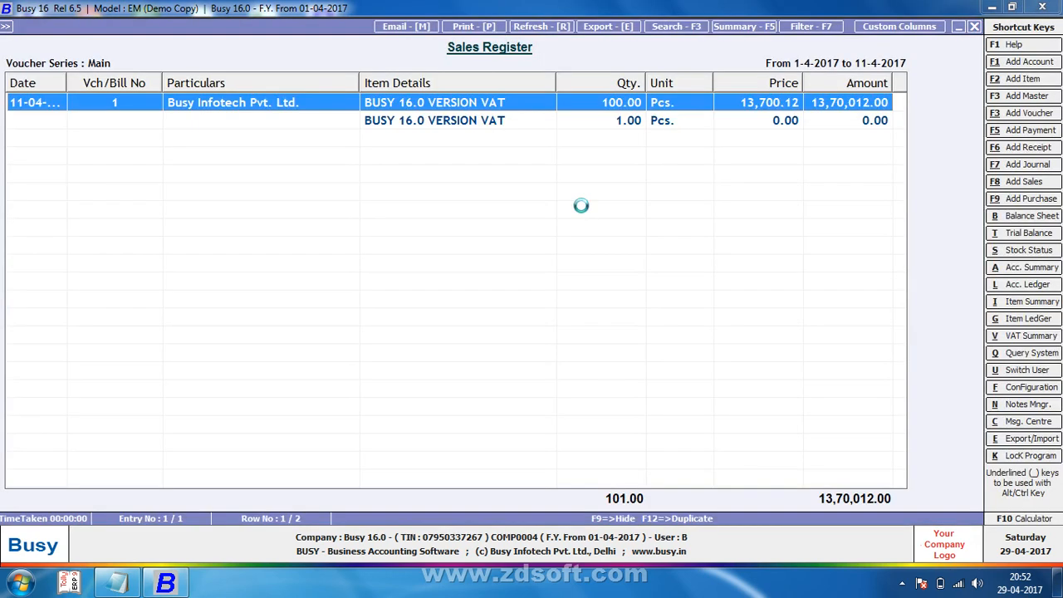
key(Return)
key(alt+p)
key(Return)
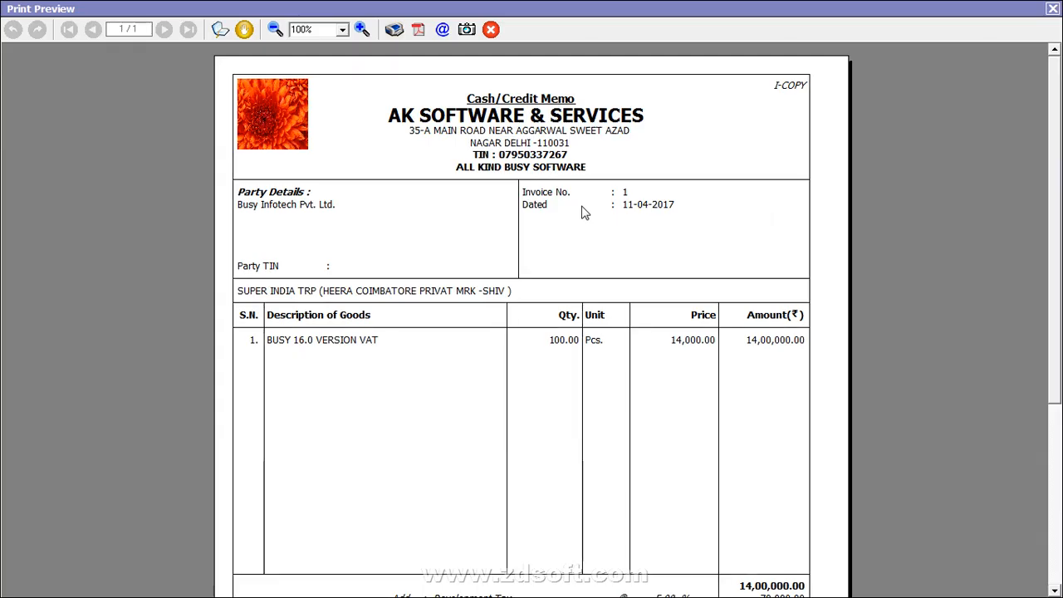
drag(1059, 184, 1059, 377)
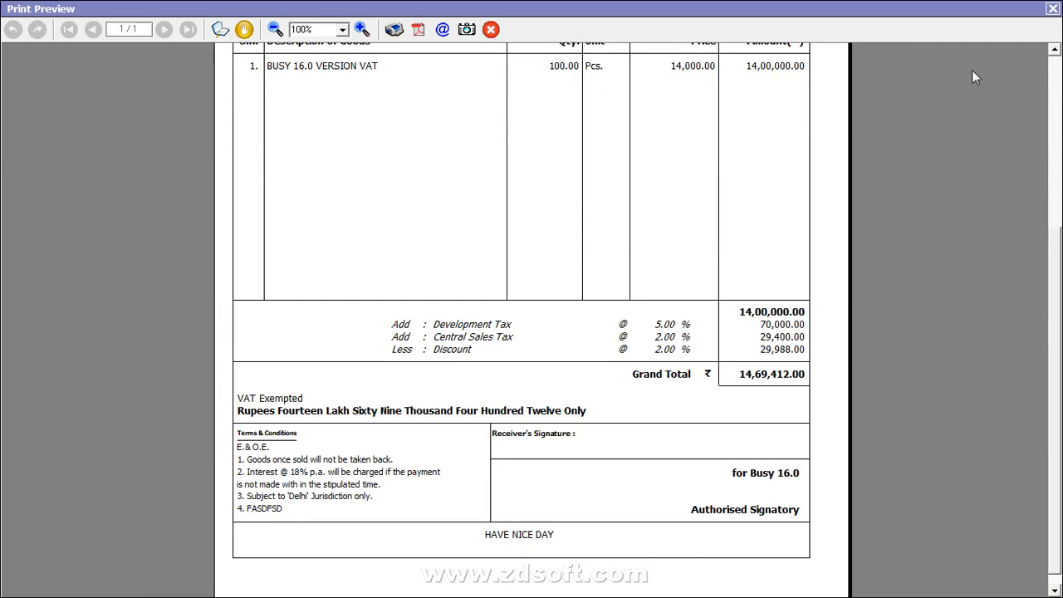
click(1053, 8)
Step: Quit the sales voucher screens and switch to the Administration configuration menu
key(Escape)
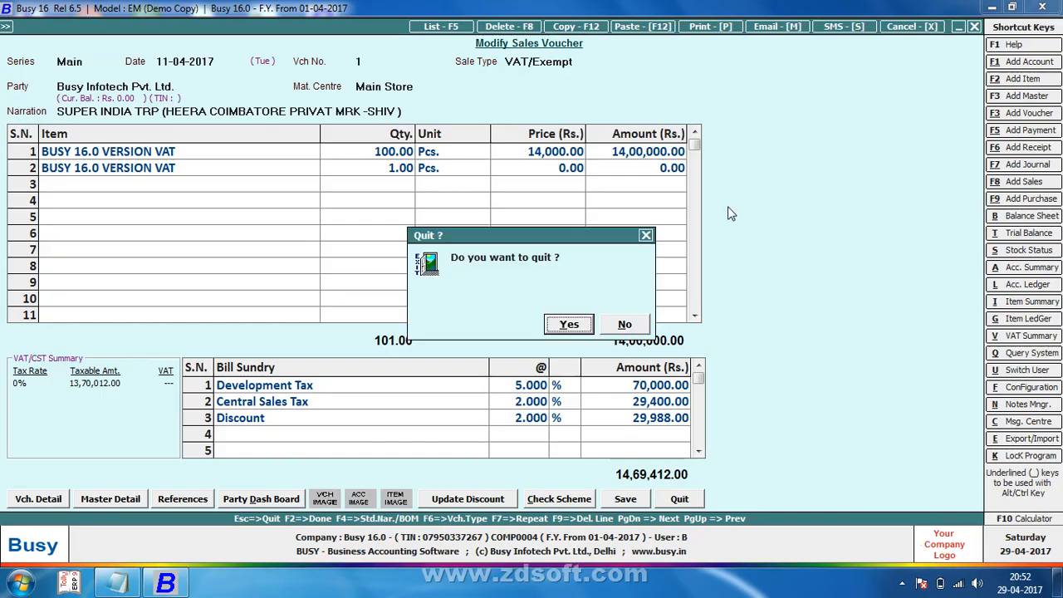
key(y)
key(Escape)
key(Return)
key(Left)
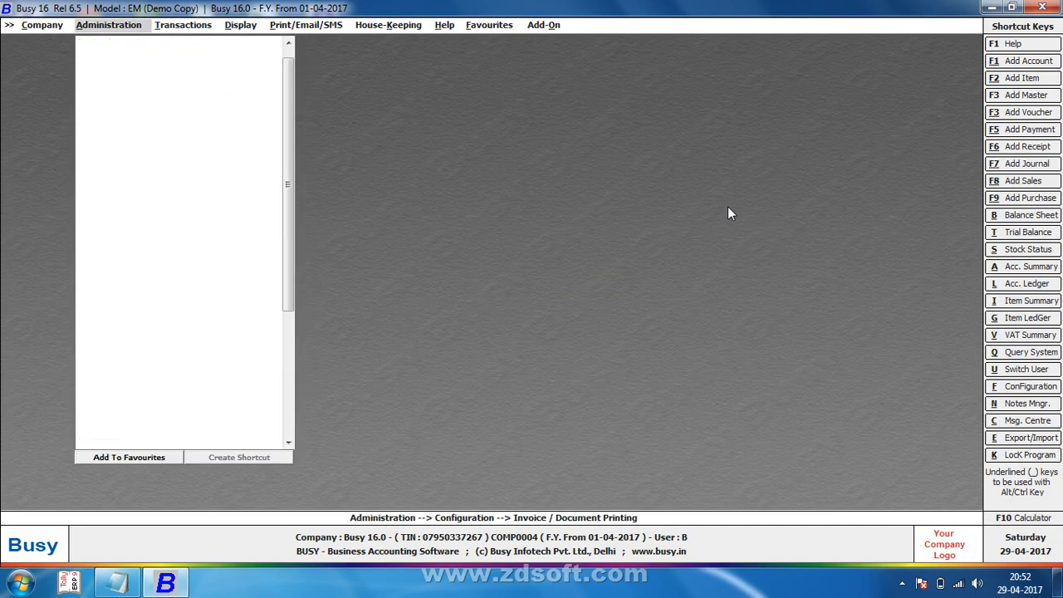
Step: Replace Busy 16.0 in the signatory line with 'AK SOFTWARE & SERVICES' in the Standard invoice configuration
key(Return)
key(Return)
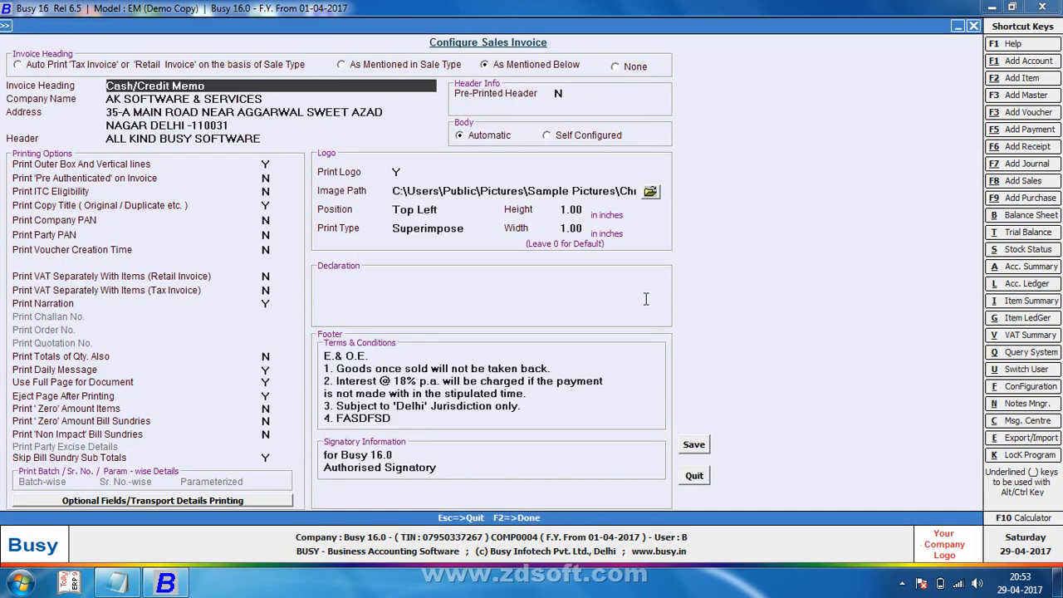
click(426, 451)
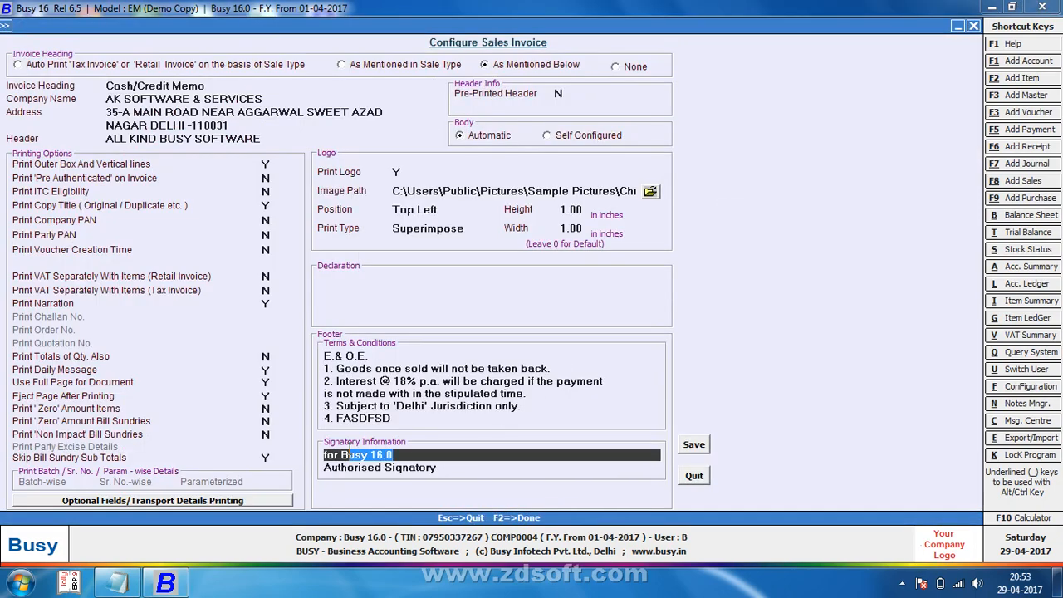
text(AK S)
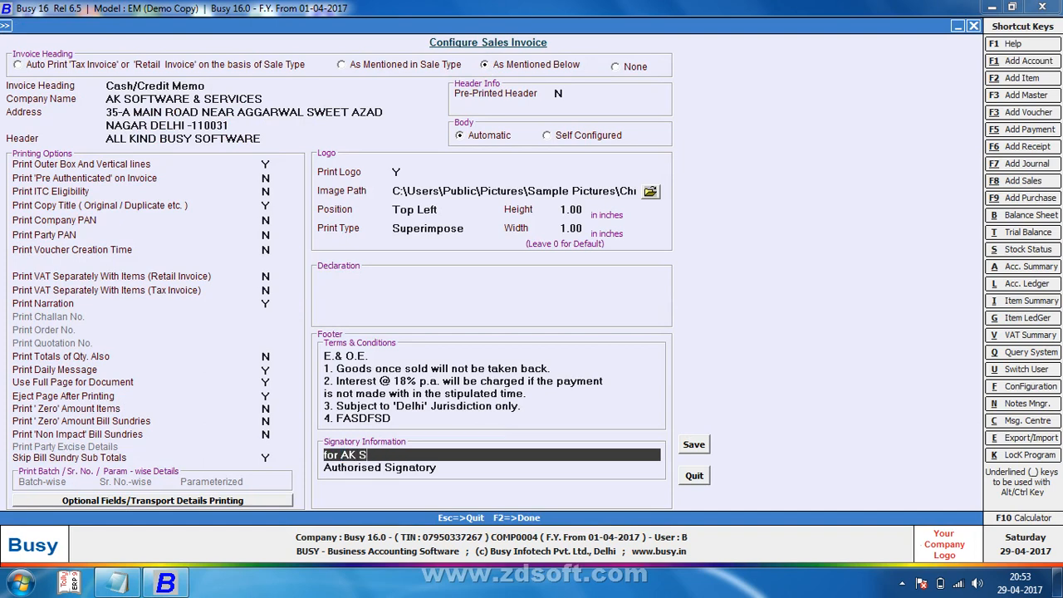
text(OFTWARE & SERVICES)
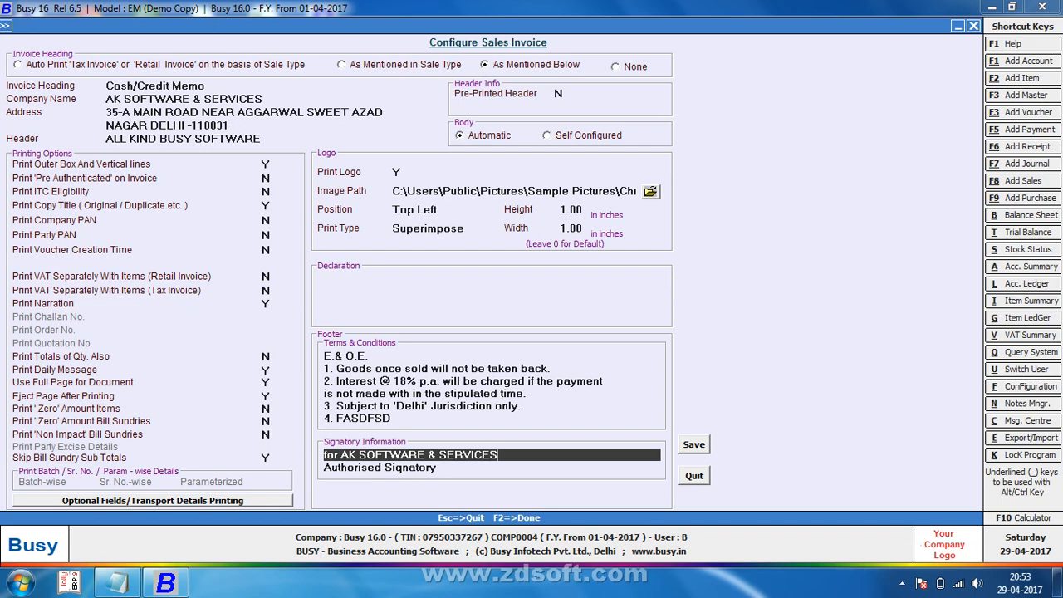
key(Return)
key(Return)
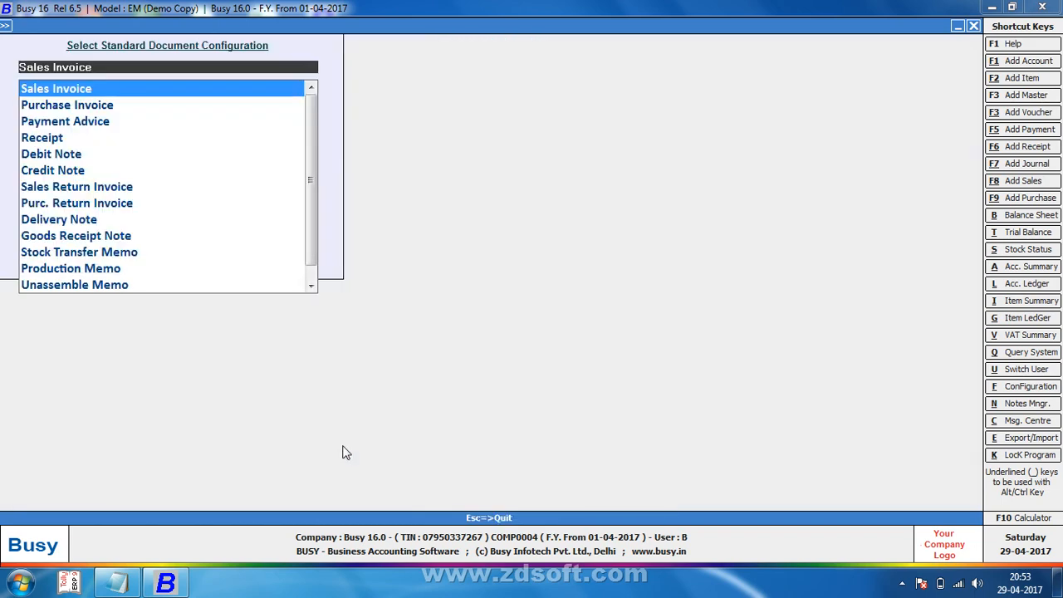
Step: Go to the desktop, refresh it, and bring up the screen recorder from the hidden tray icons
key(super+d)
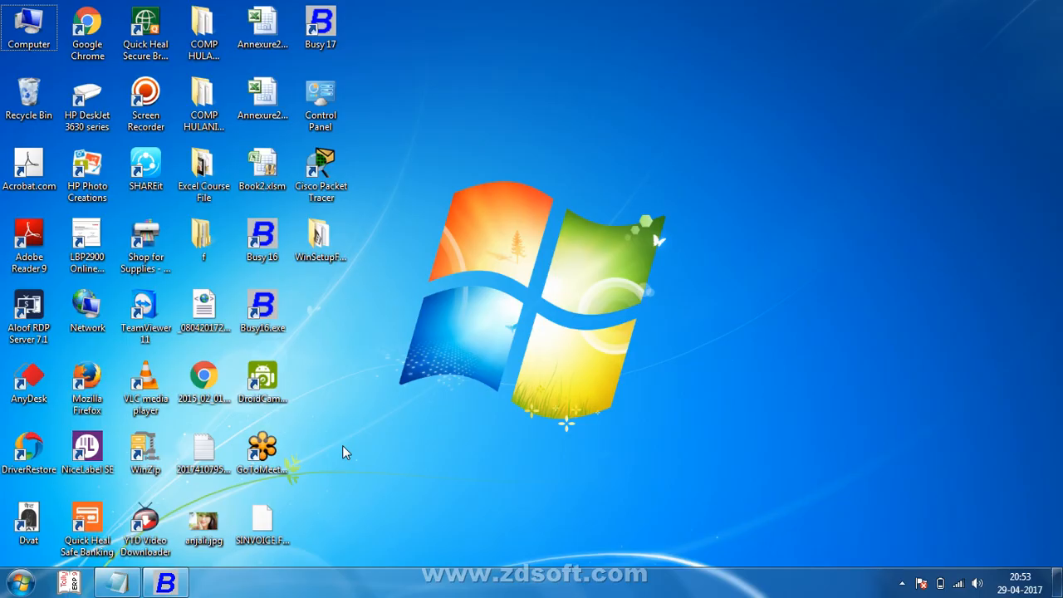
right_click(539, 239)
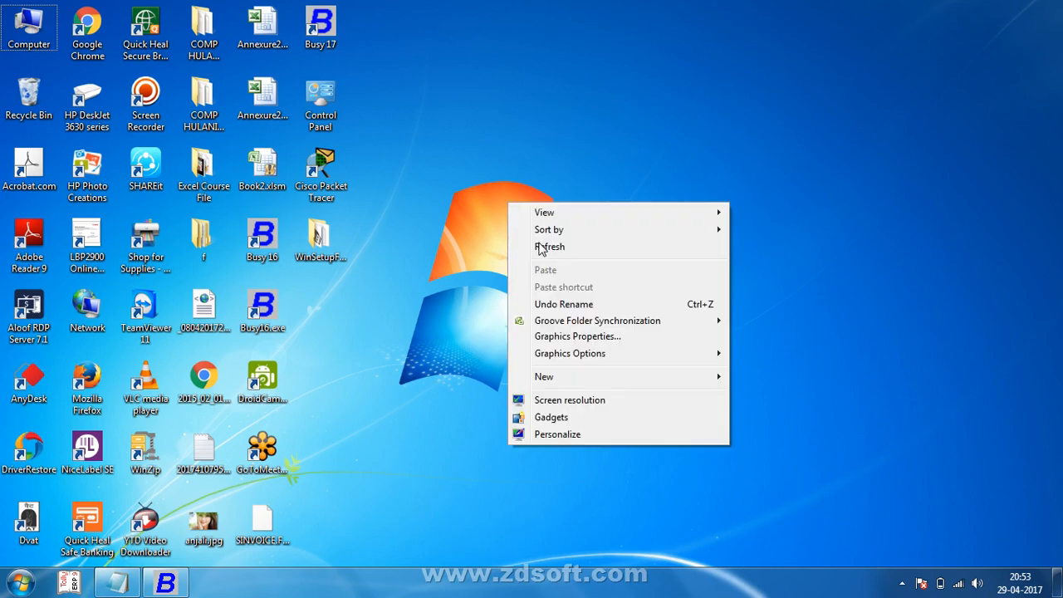
click(539, 248)
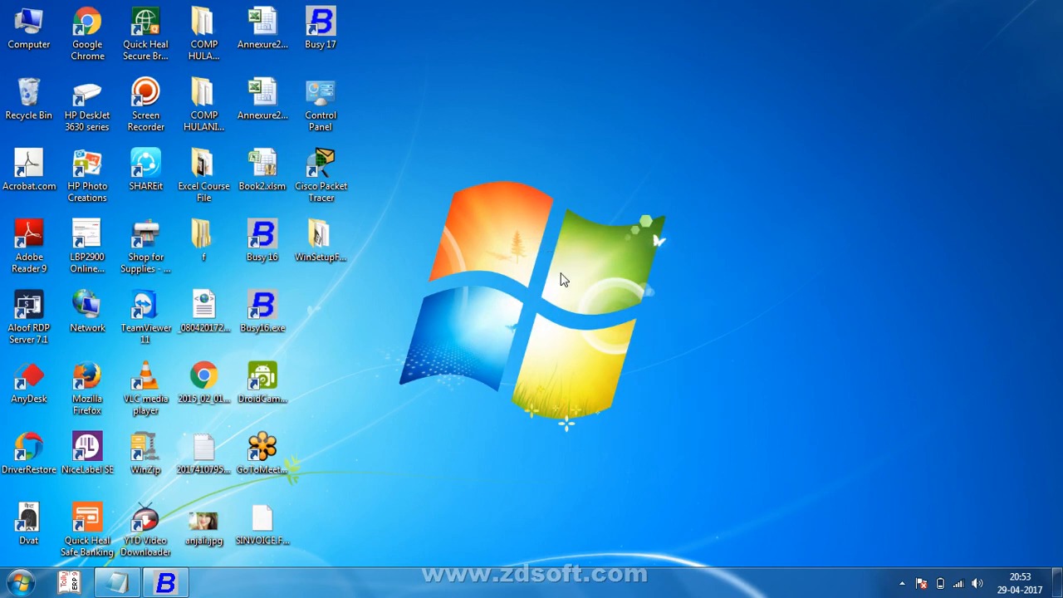
click(902, 584)
click(888, 477)
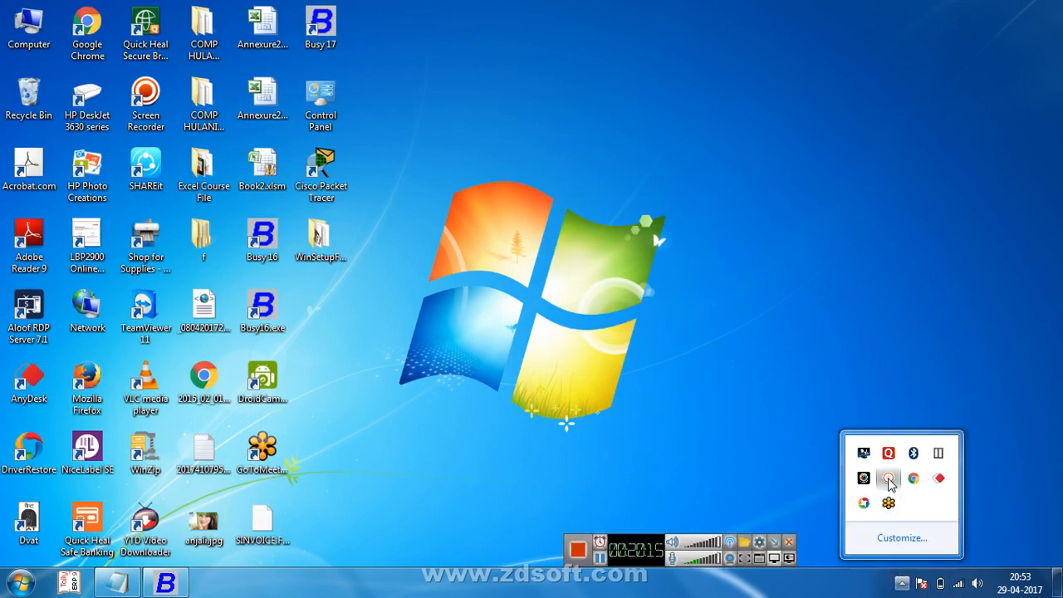